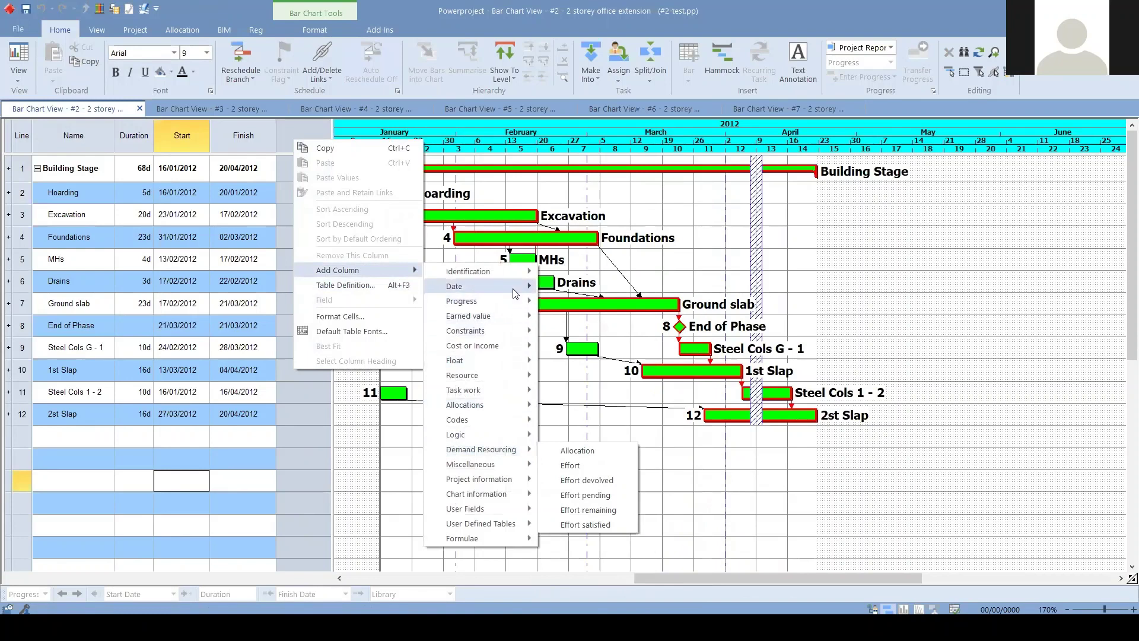
Browse the available column categories and add the Successors logic column to the task table.
{"action": "left_click", "coordinate": [503, 538]}
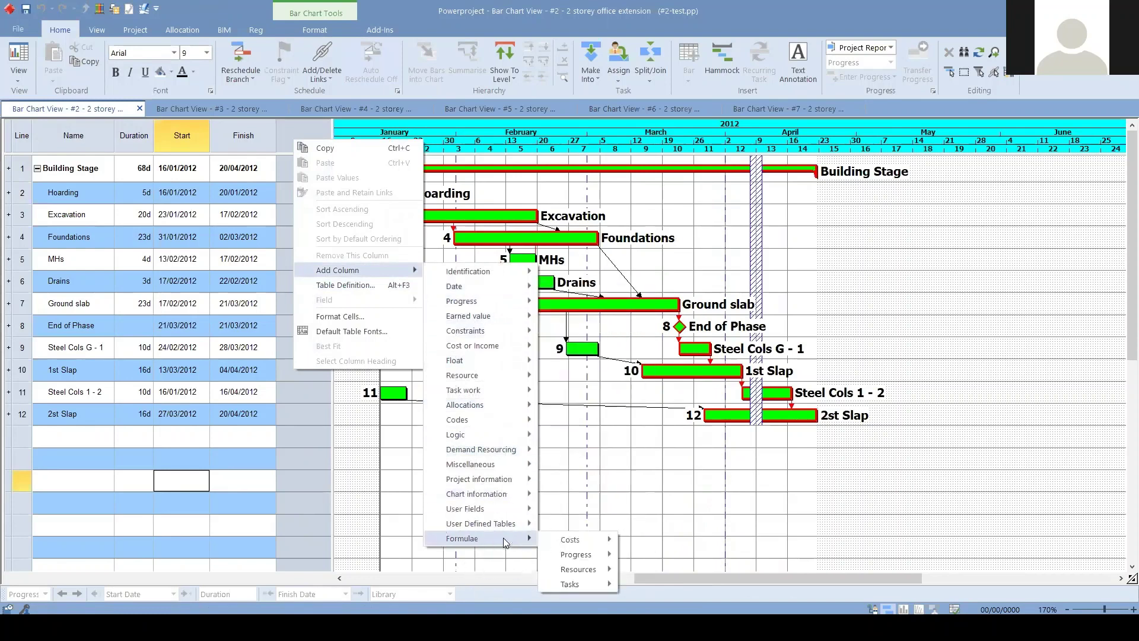
{"action": "mouse_move", "coordinate": [605, 544]}
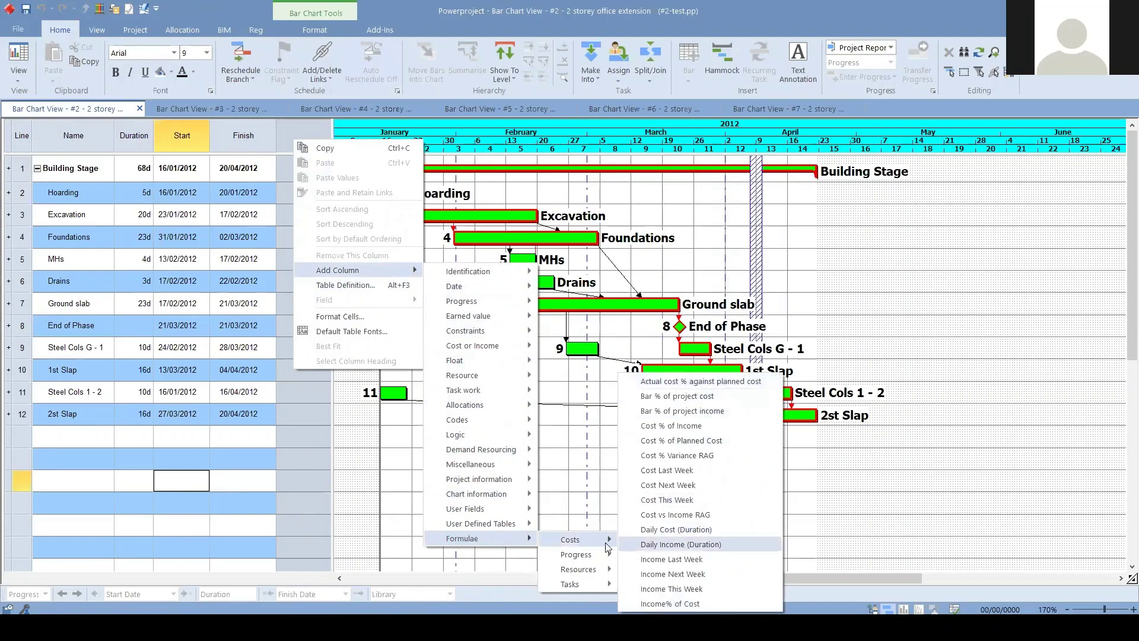
{"action": "mouse_move", "coordinate": [580, 570]}
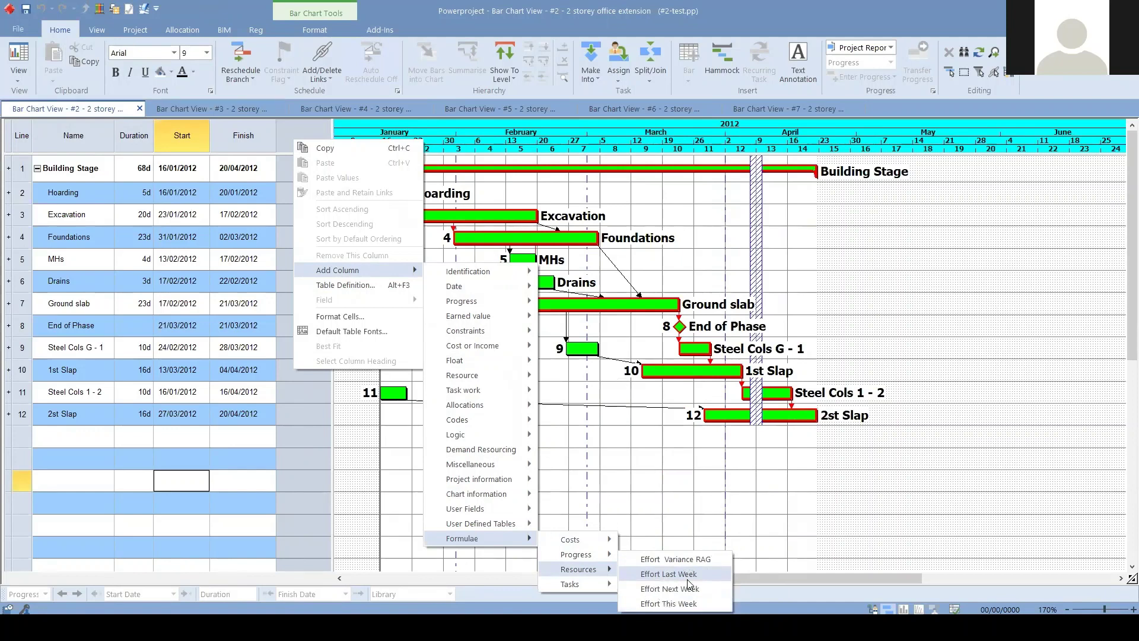
{"action": "mouse_move", "coordinate": [481, 390]}
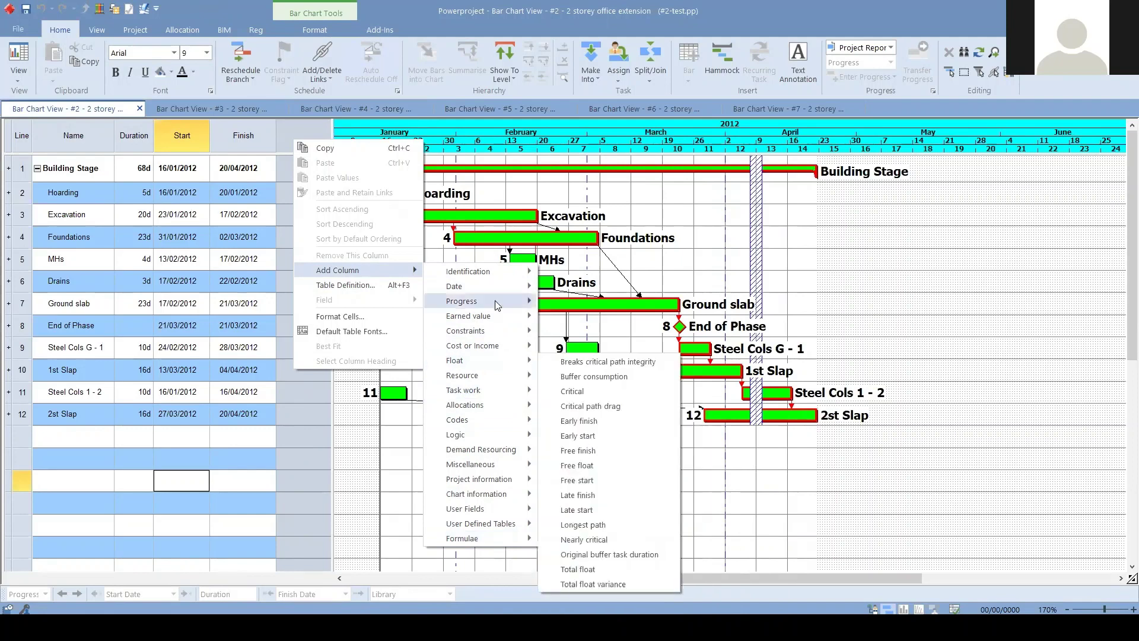
{"action": "mouse_move", "coordinate": [501, 437]}
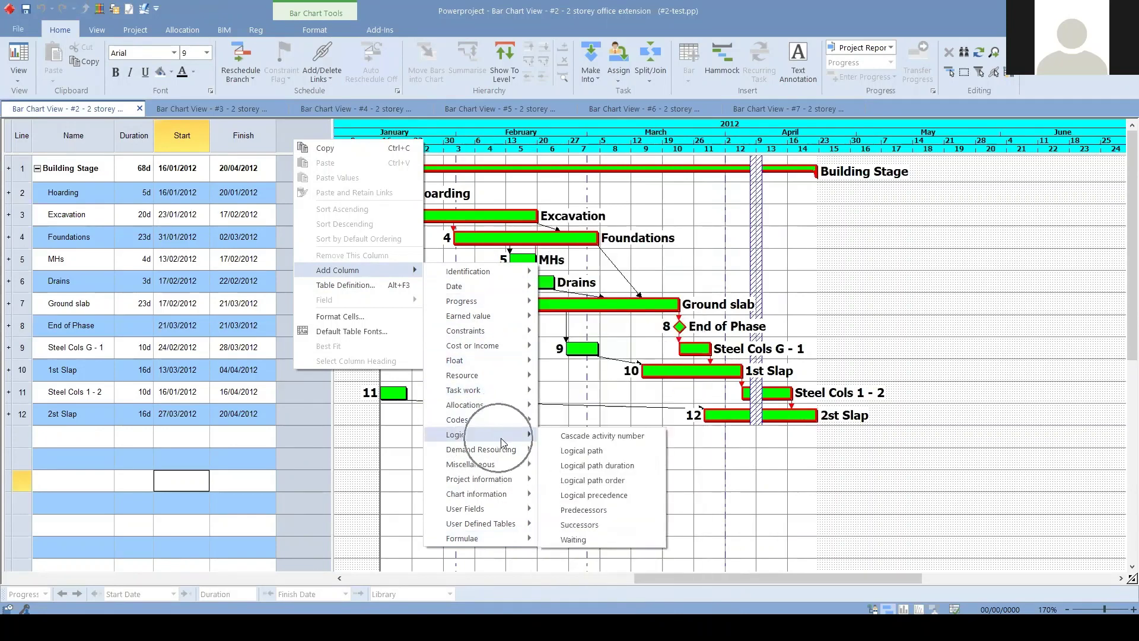
{"action": "left_click", "coordinate": [581, 524]}
Widen the table area and add the Predecessors logic column beside Successors, adjusting the width to fit.
{"action": "left_click_drag", "start_coordinate": [332, 145], "coordinate": [427, 145]}
{"action": "right_click", "coordinate": [359, 141]}
{"action": "mouse_move", "coordinate": [415, 267]}
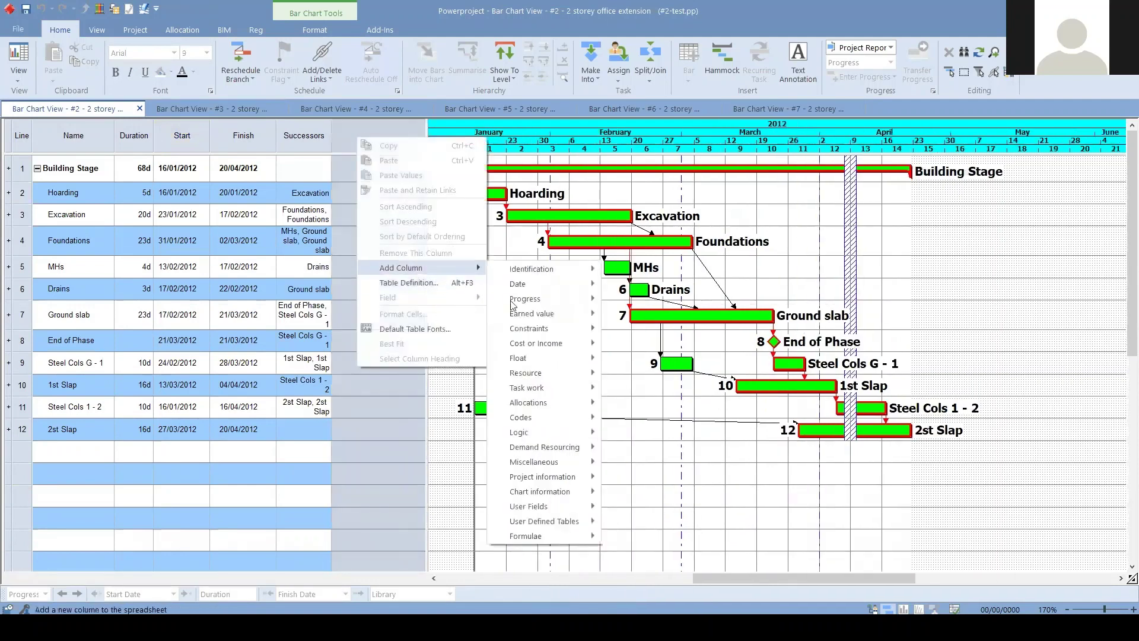
{"action": "mouse_move", "coordinate": [522, 432]}
{"action": "left_click", "coordinate": [657, 504]}
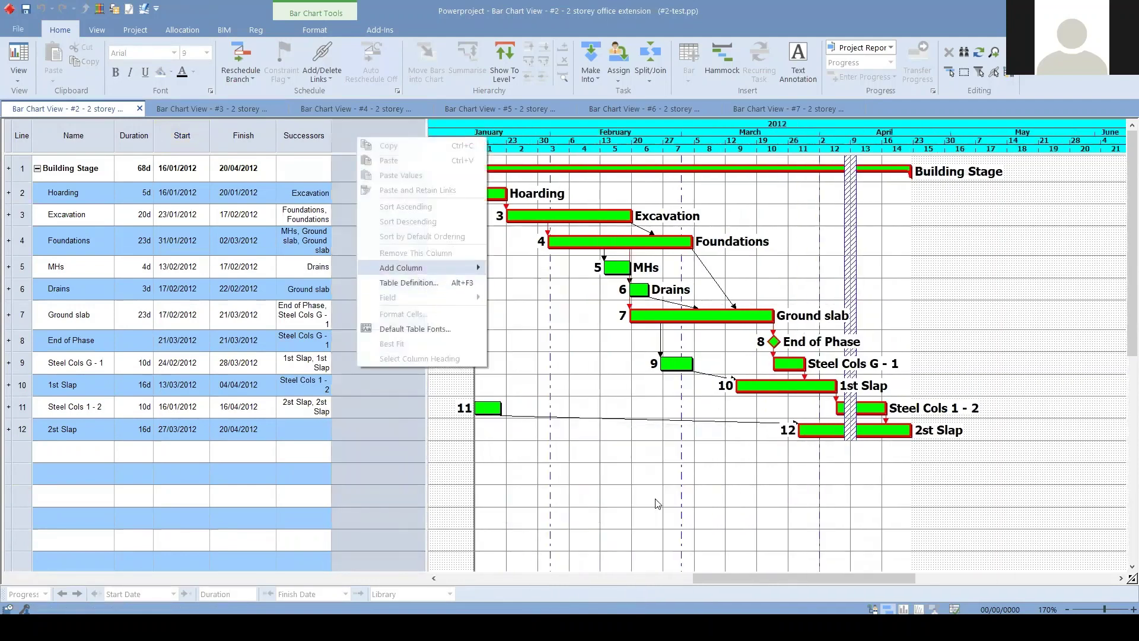
{"action": "left_click_drag", "start_coordinate": [388, 141], "coordinate": [336, 142]}
{"action": "left_click", "coordinate": [313, 194]}
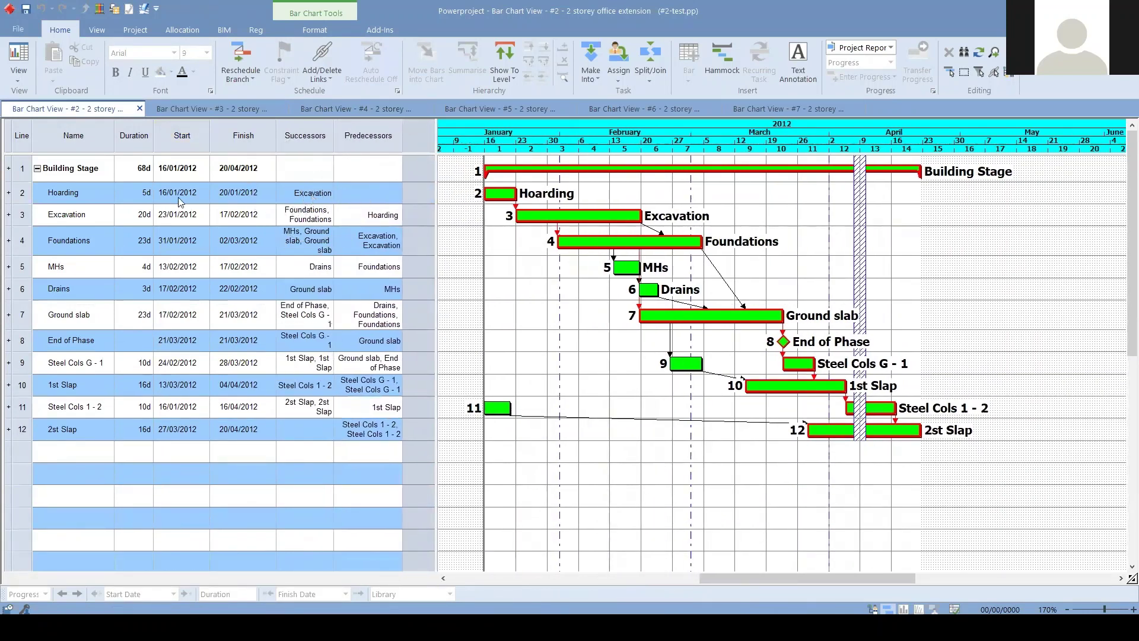
Select the block of tasks from Building Stage down to 2st Slap in the table, and clear the selection.
{"action": "left_click", "coordinate": [77, 190]}
{"action": "left_click_drag", "start_coordinate": [78, 190], "coordinate": [230, 463]}
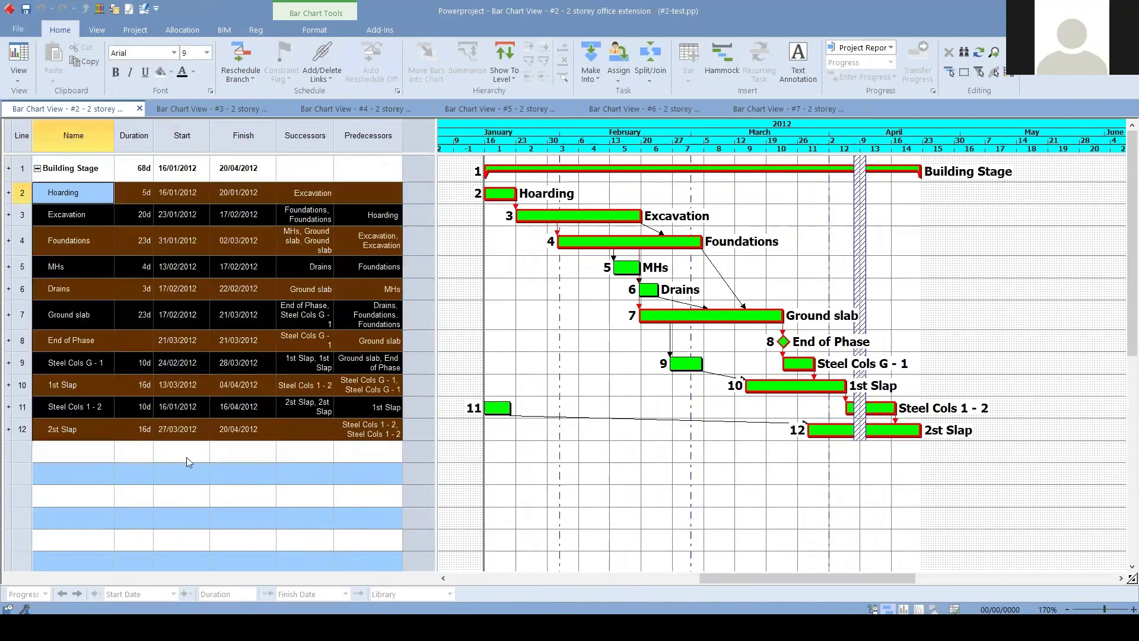
{"action": "right_click", "coordinate": [106, 320]}
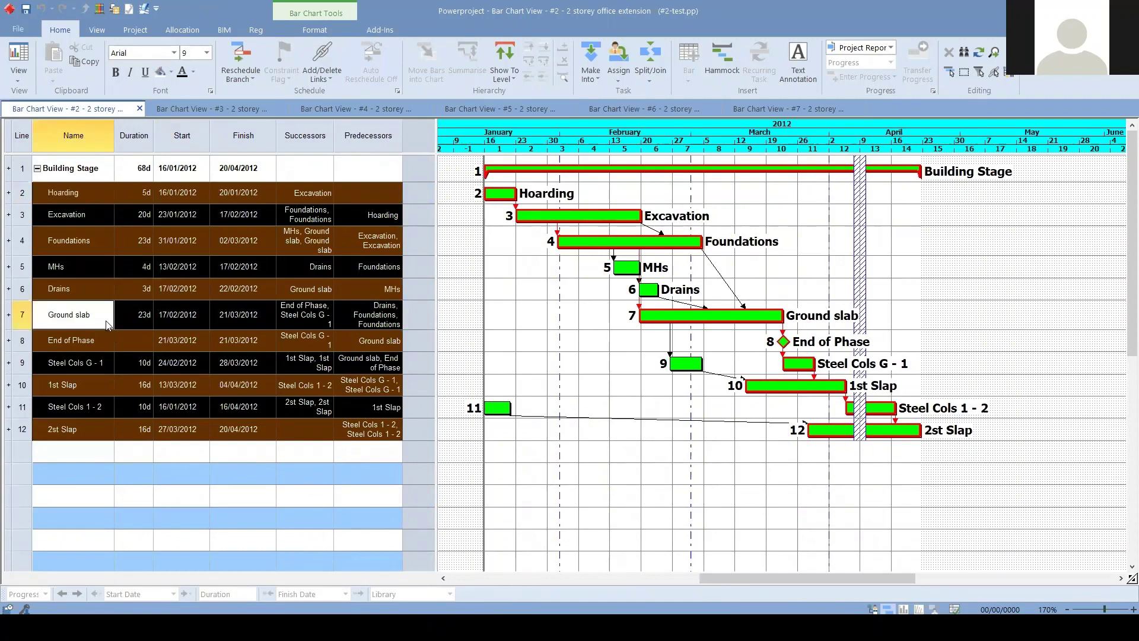
{"action": "left_click", "coordinate": [146, 349]}
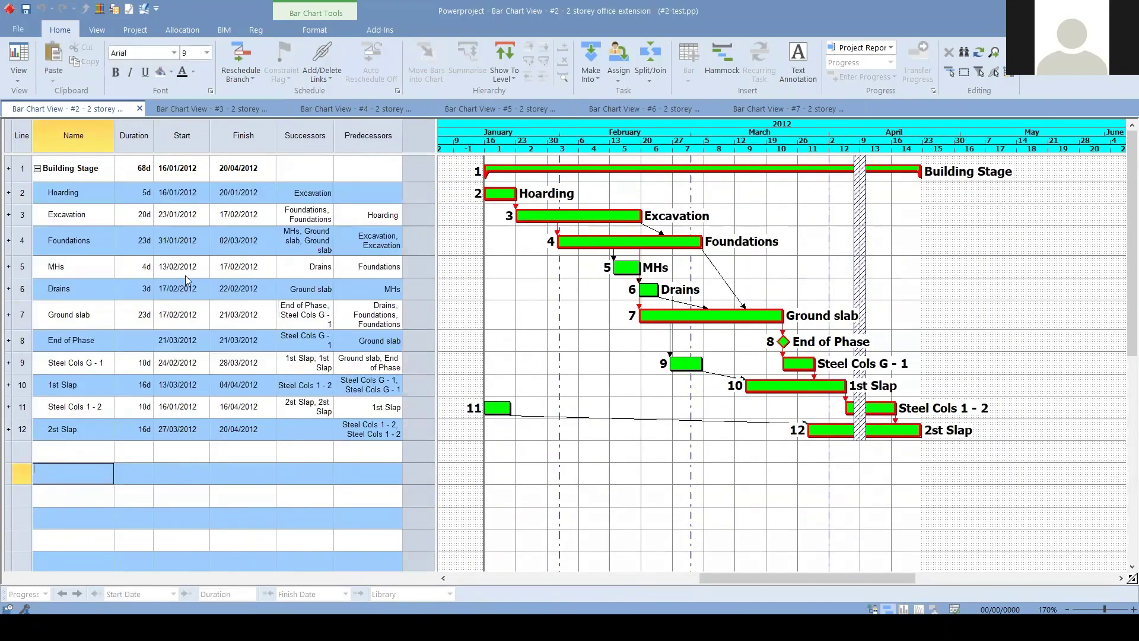
{"action": "left_click", "coordinate": [160, 231]}
{"action": "left_click_drag", "start_coordinate": [72, 171], "coordinate": [341, 455]}
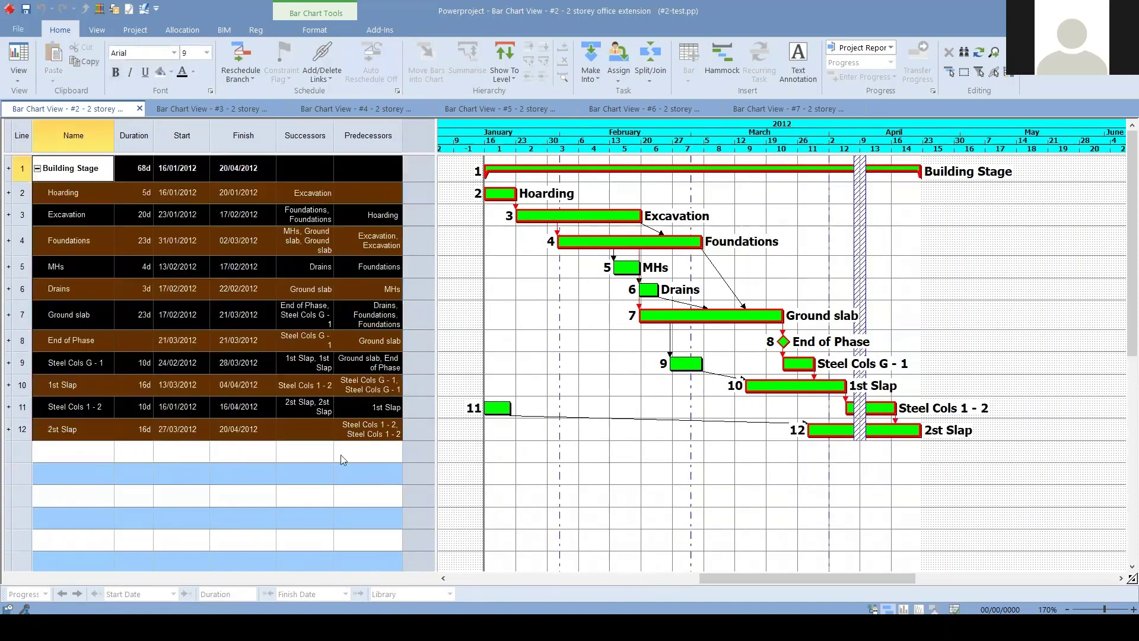
{"action": "left_click", "coordinate": [191, 452]}
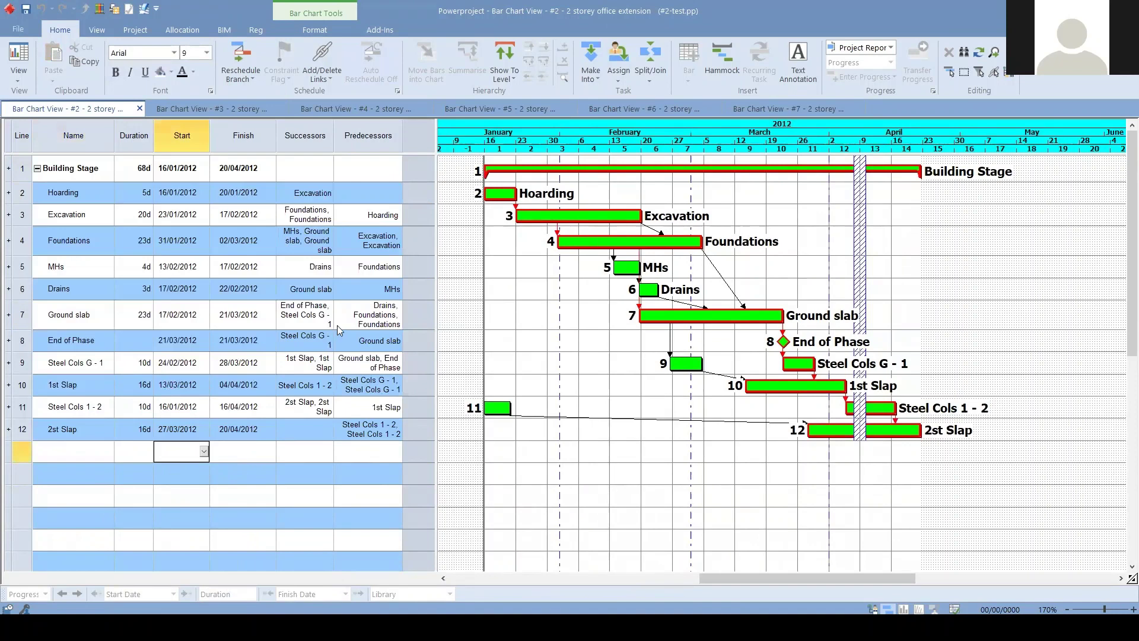
Fit the table pane to the Predecessors column and compare selecting the Hoarding task by its bar, name cell and whole row.
{"action": "left_click", "coordinate": [888, 610]}
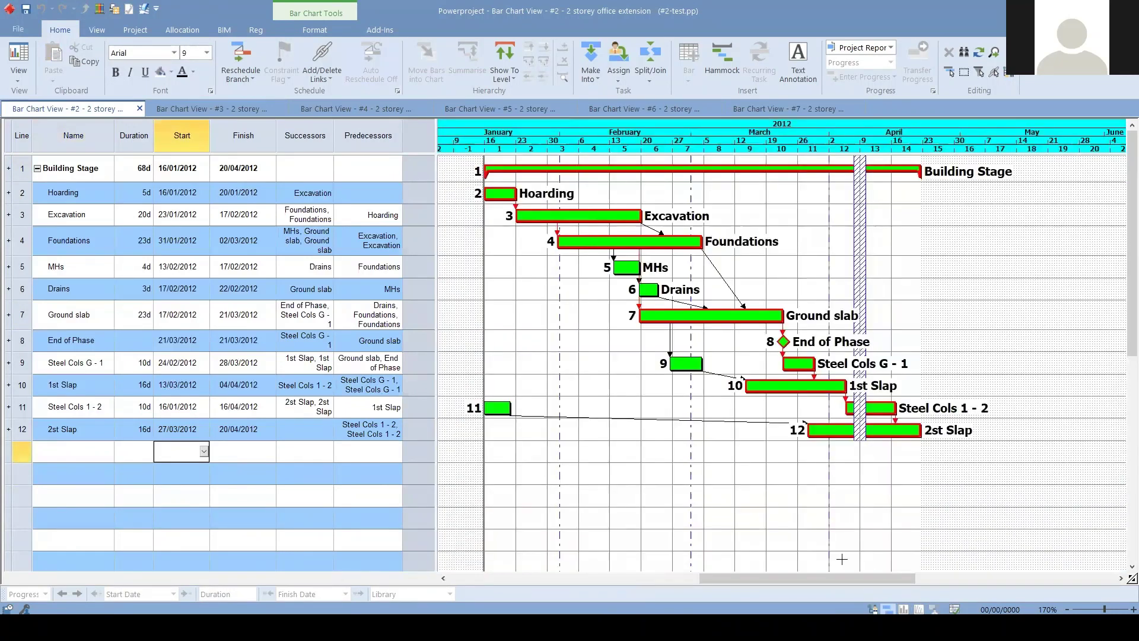
{"action": "left_click_drag", "start_coordinate": [437, 275], "coordinate": [401, 272]}
{"action": "left_click", "coordinate": [472, 193]}
{"action": "left_click", "coordinate": [72, 189]}
{"action": "left_click", "coordinate": [18, 193]}
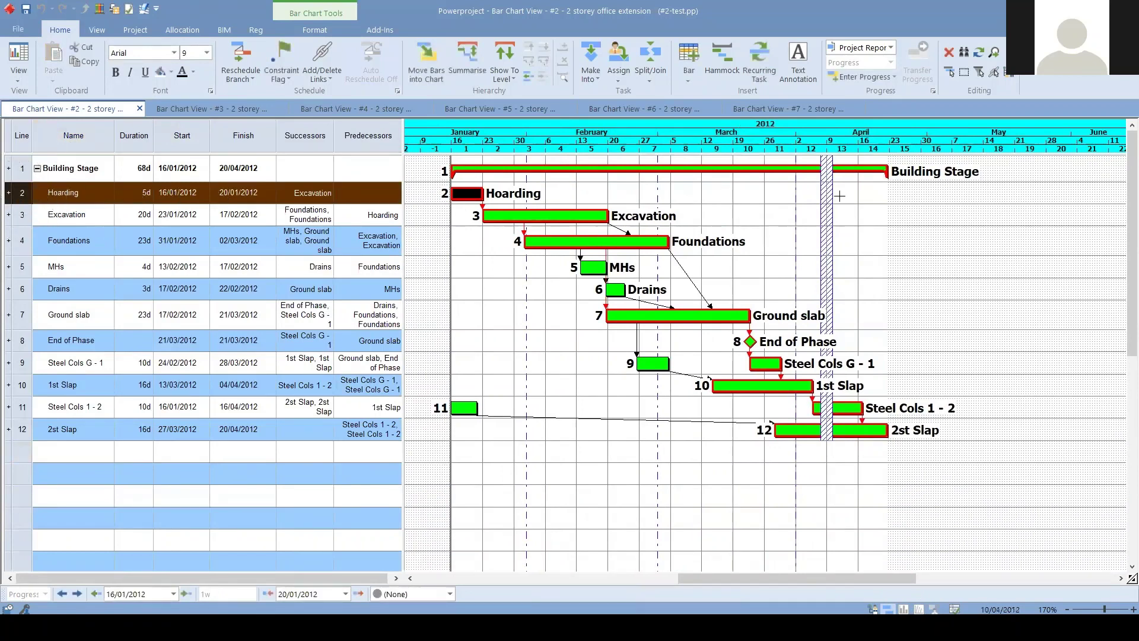
{"action": "left_click", "coordinate": [82, 193]}
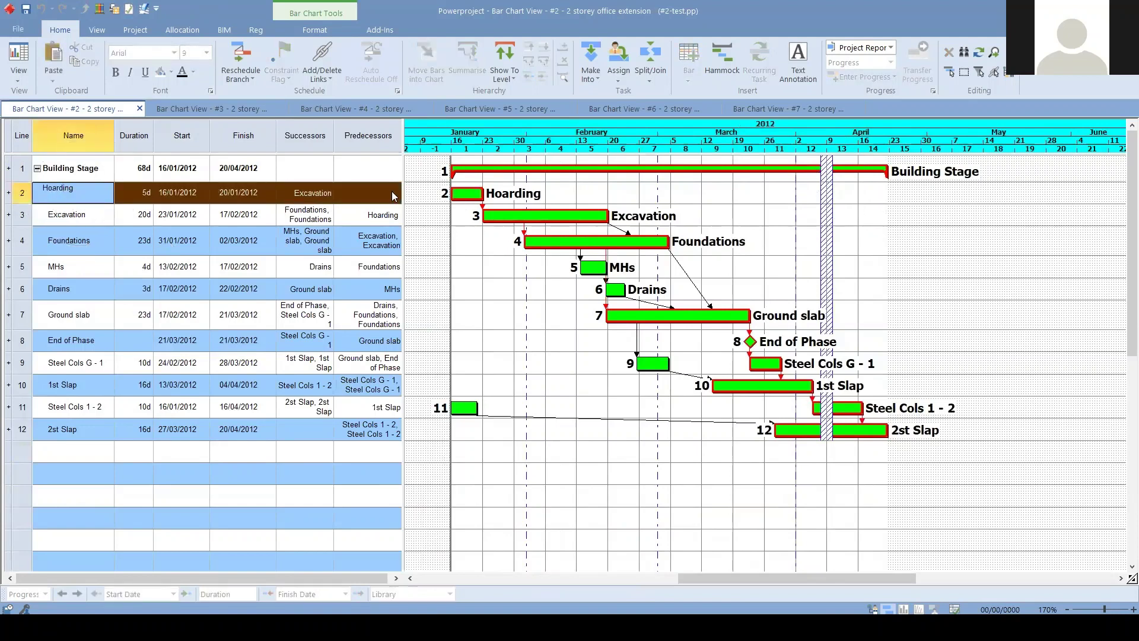
{"action": "left_click", "coordinate": [470, 196]}
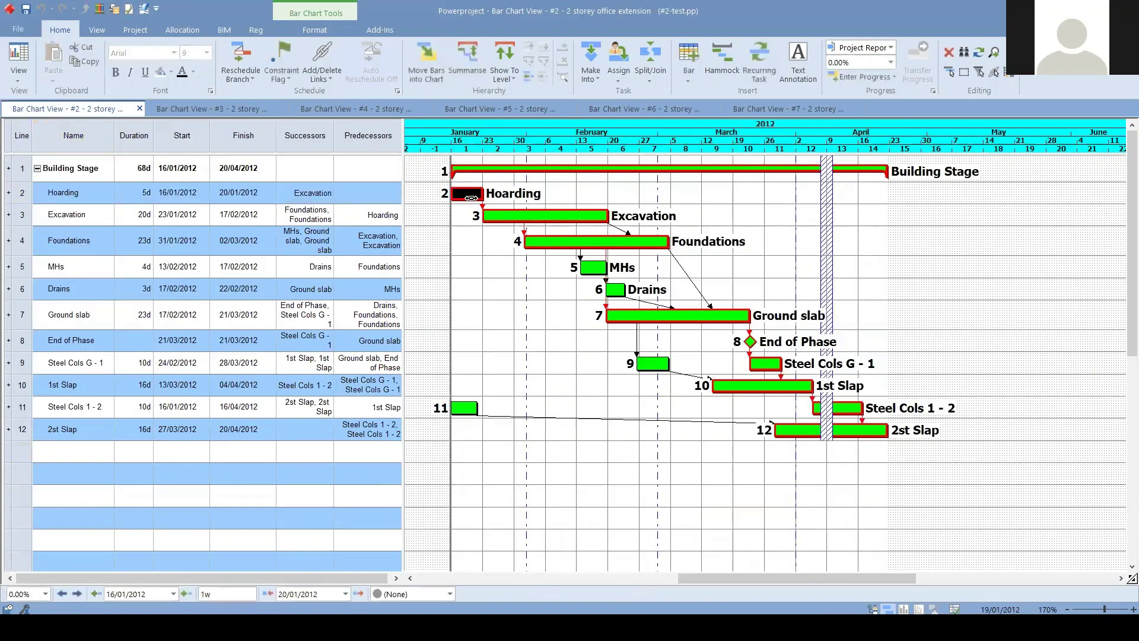
{"action": "left_click", "coordinate": [25, 193]}
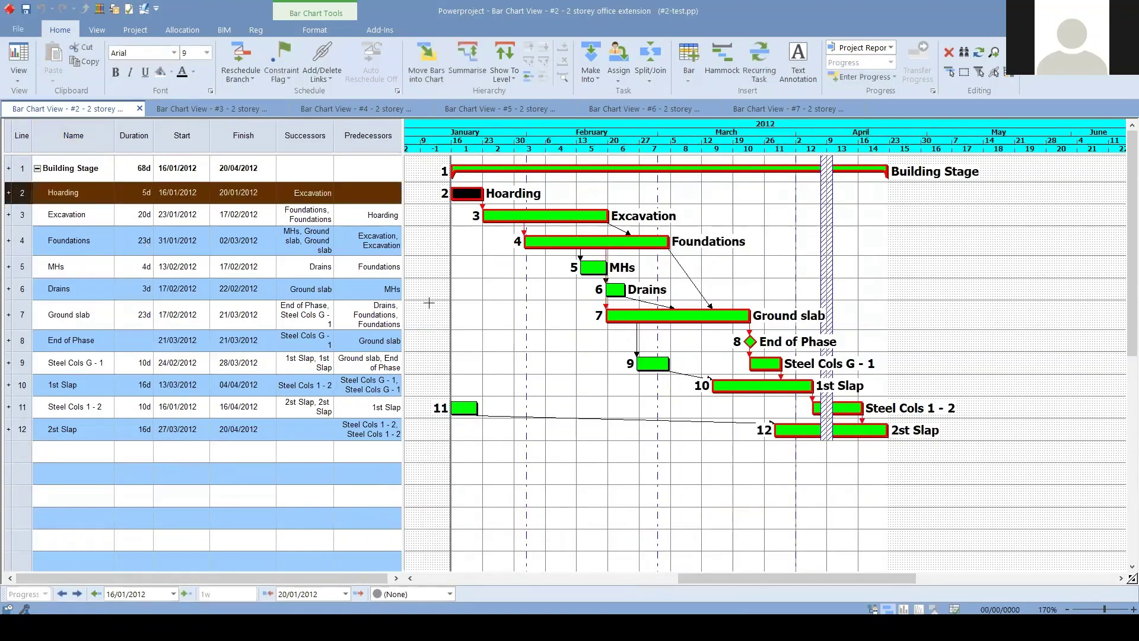
{"action": "left_click", "coordinate": [460, 308]}
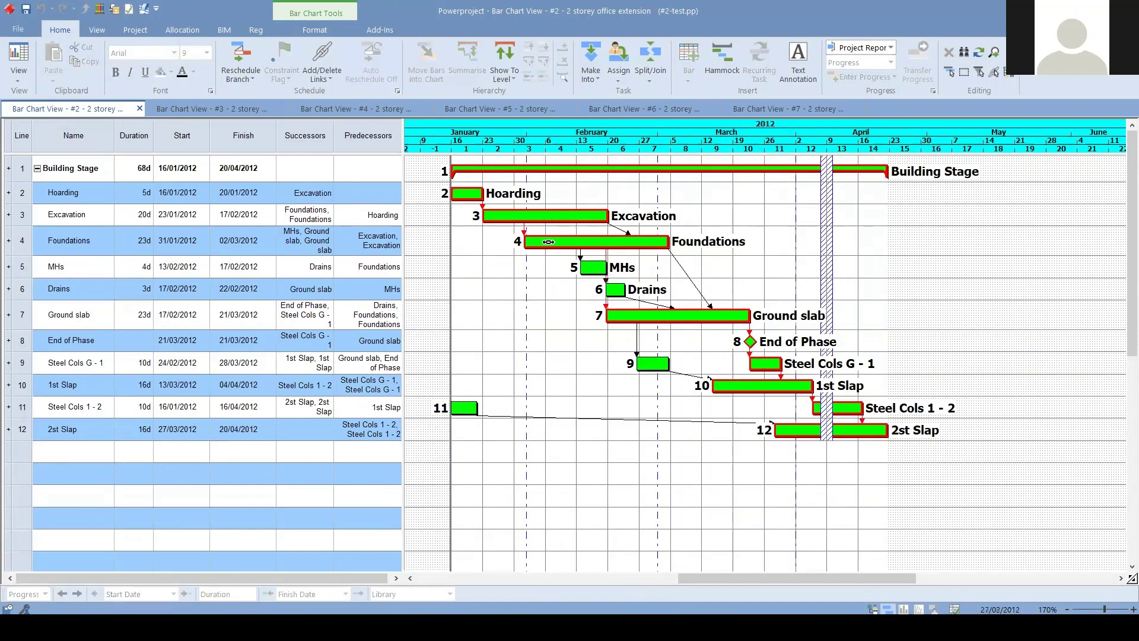
Reveal the project tree alongside the task table and widen the table pane to show columns through Predecessors.
{"action": "scroll", "coordinate": [549, 324], "scroll_direction": "down", "scroll_amount": 1}
{"action": "scroll", "coordinate": [549, 324], "scroll_direction": "up", "scroll_amount": 1}
{"action": "left_click", "coordinate": [589, 324]}
{"action": "left_click_drag", "start_coordinate": [7, 270], "coordinate": [161, 291]}
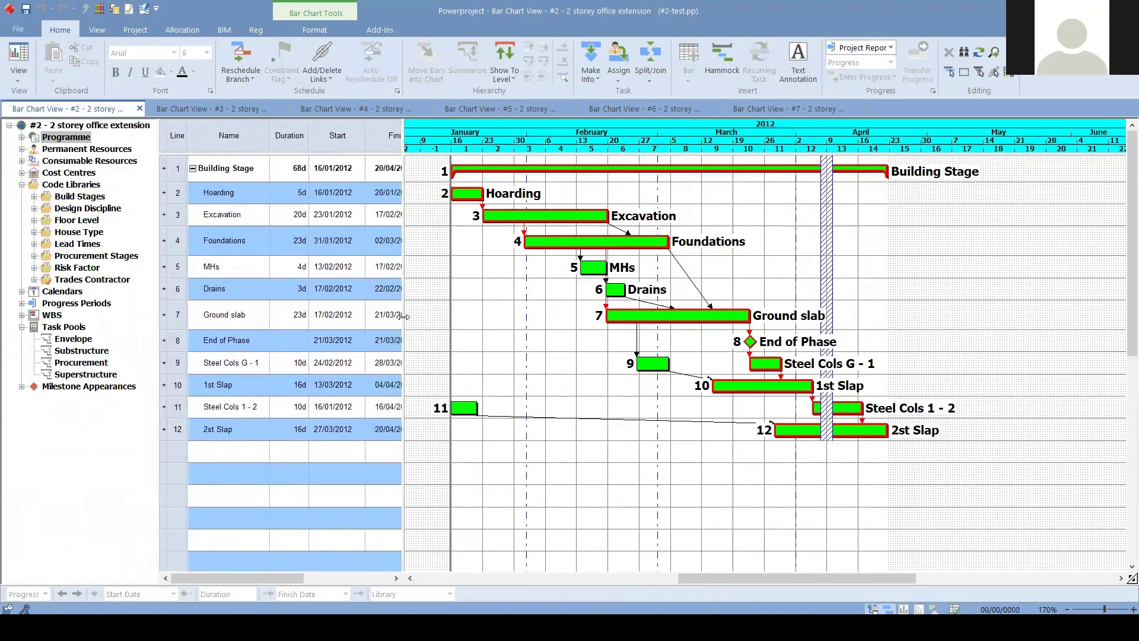
{"action": "left_click_drag", "start_coordinate": [403, 316], "coordinate": [557, 317]}
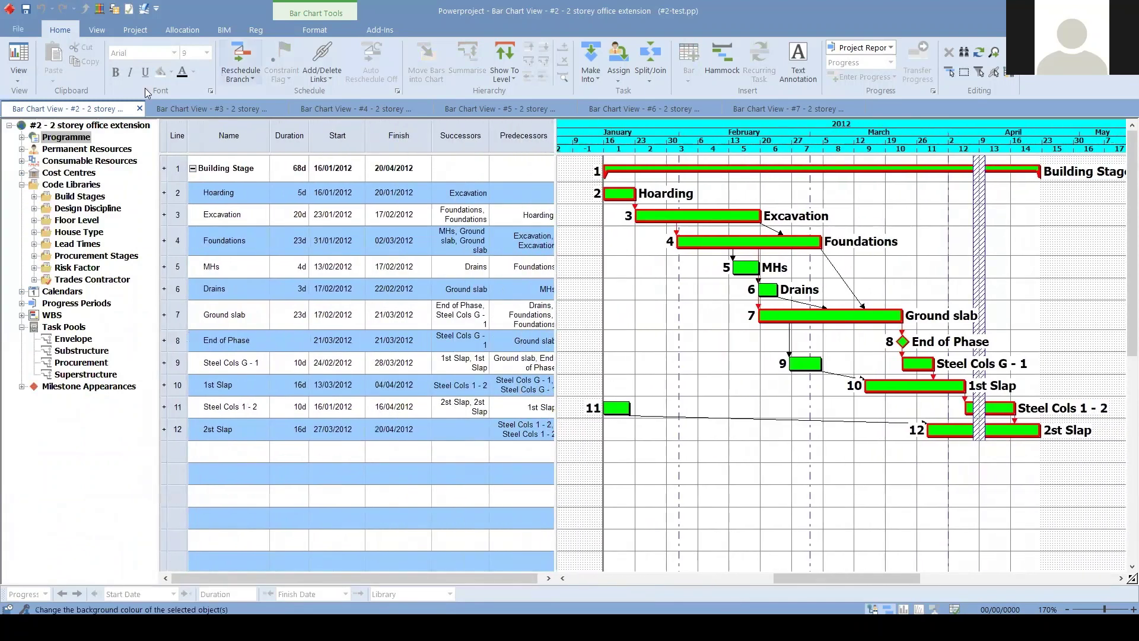
Expand Permanent Resources and Consumable Resources in the project tree to examine their entries.
{"action": "left_click", "coordinate": [64, 149]}
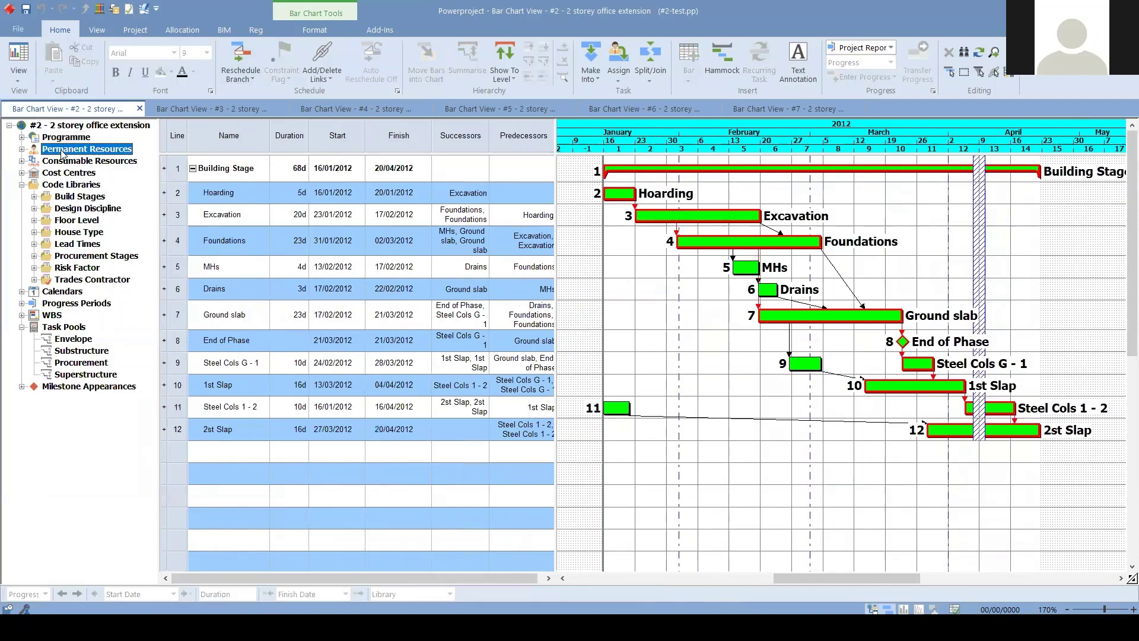
{"action": "left_click", "coordinate": [21, 148]}
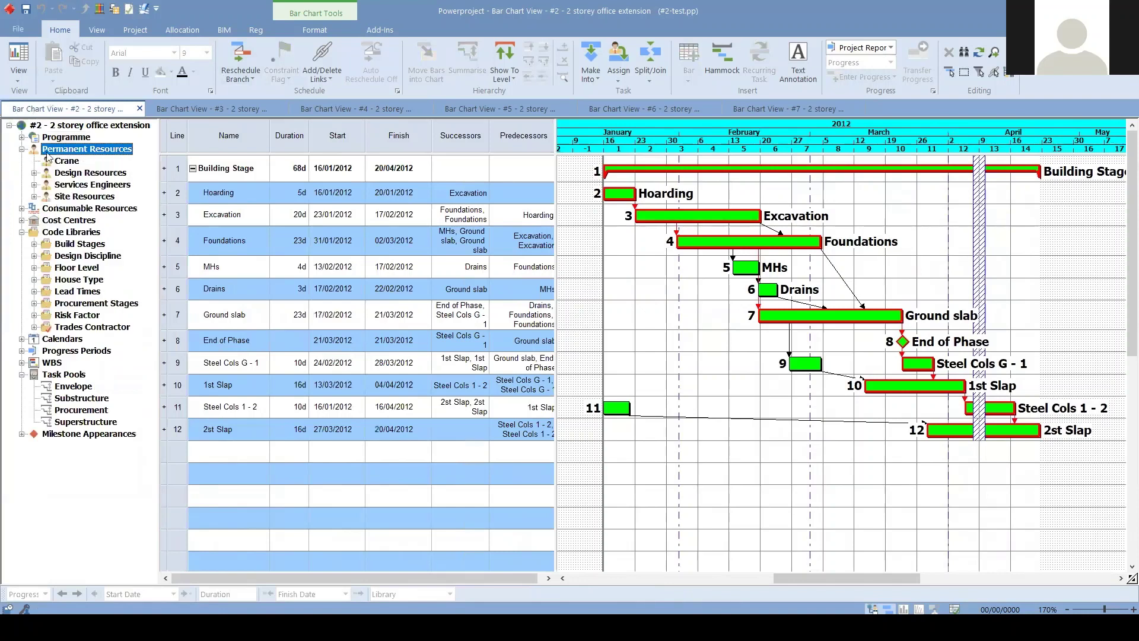
{"action": "left_click", "coordinate": [22, 208]}
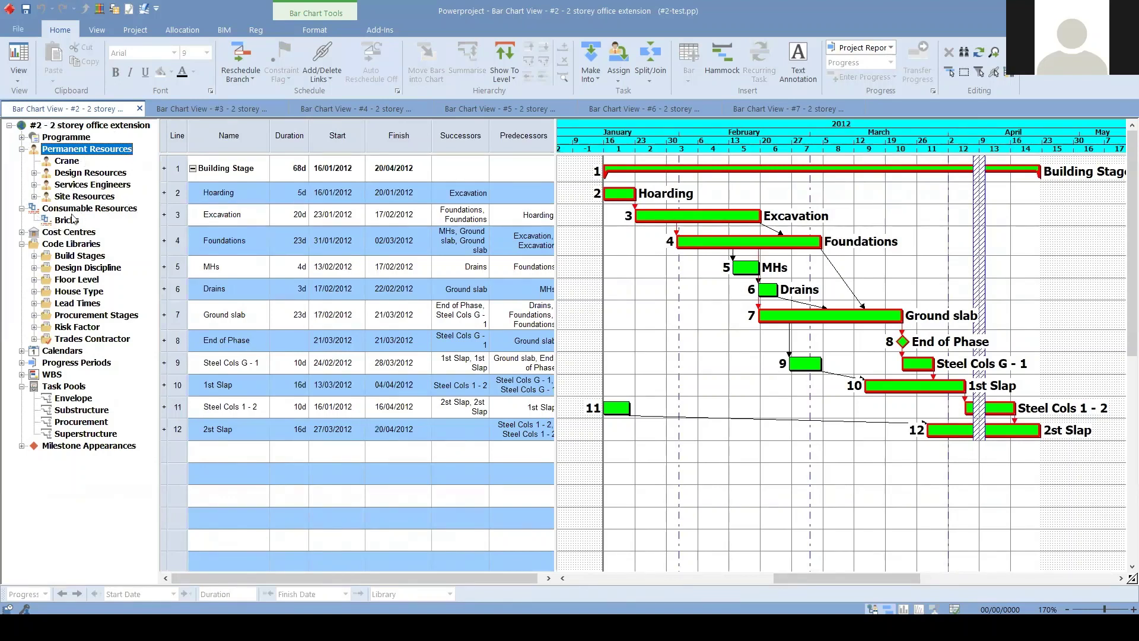
Examine the Build Stages, Design Discipline and Floor Level code libraries and the Floor Level options, collapsing each library again.
{"action": "left_click", "coordinate": [34, 258]}
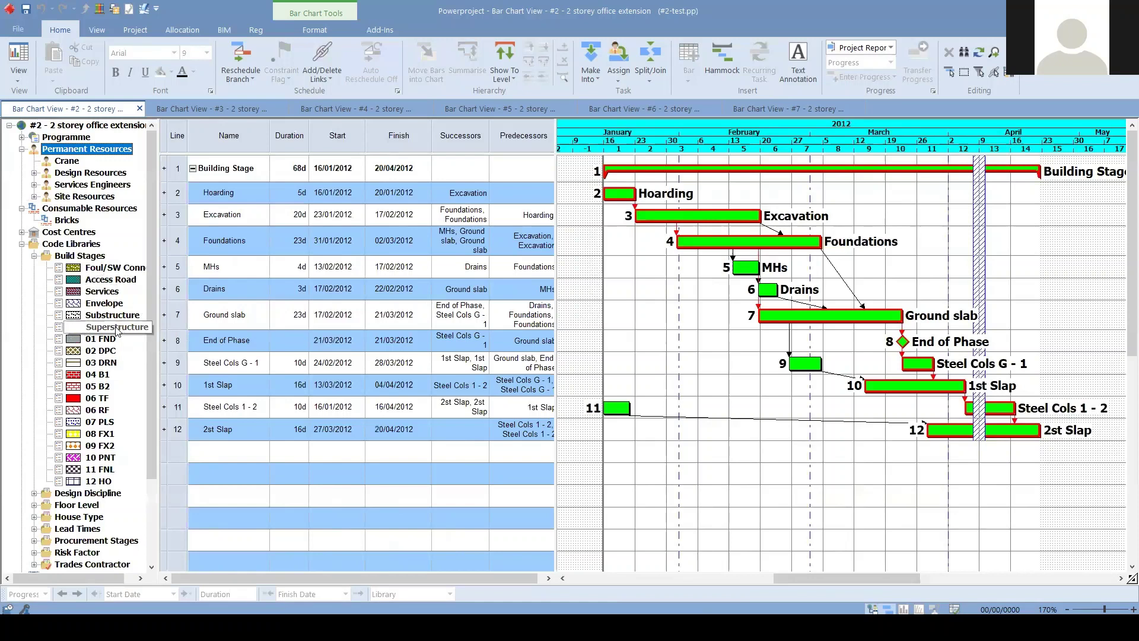
{"action": "left_click", "coordinate": [33, 257]}
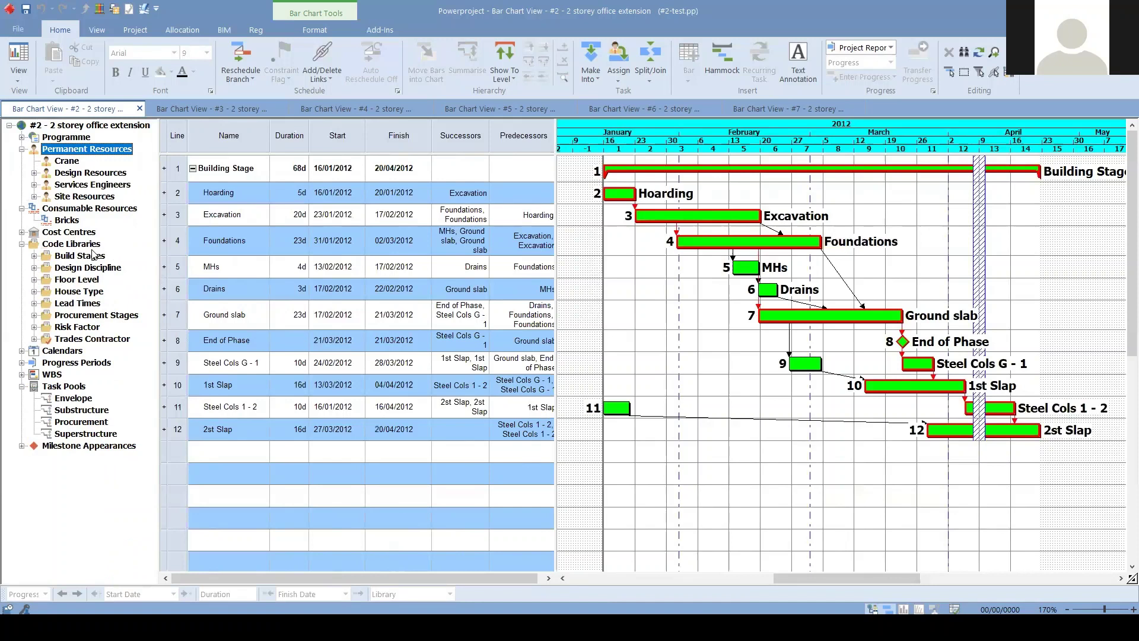
{"action": "left_click", "coordinate": [34, 268]}
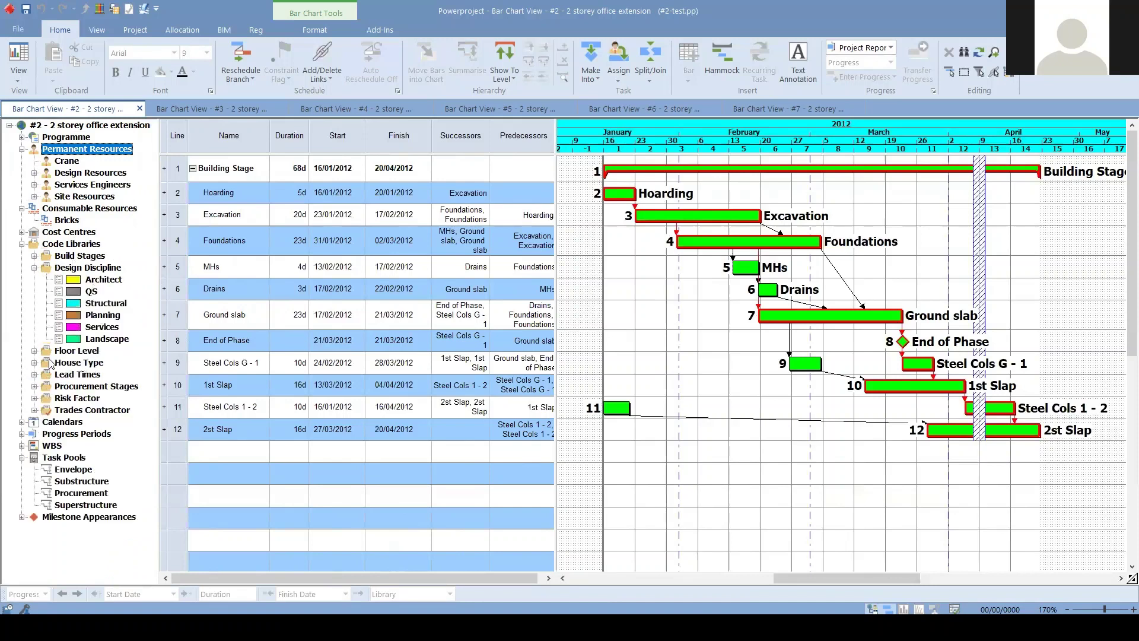
{"action": "left_click", "coordinate": [34, 351]}
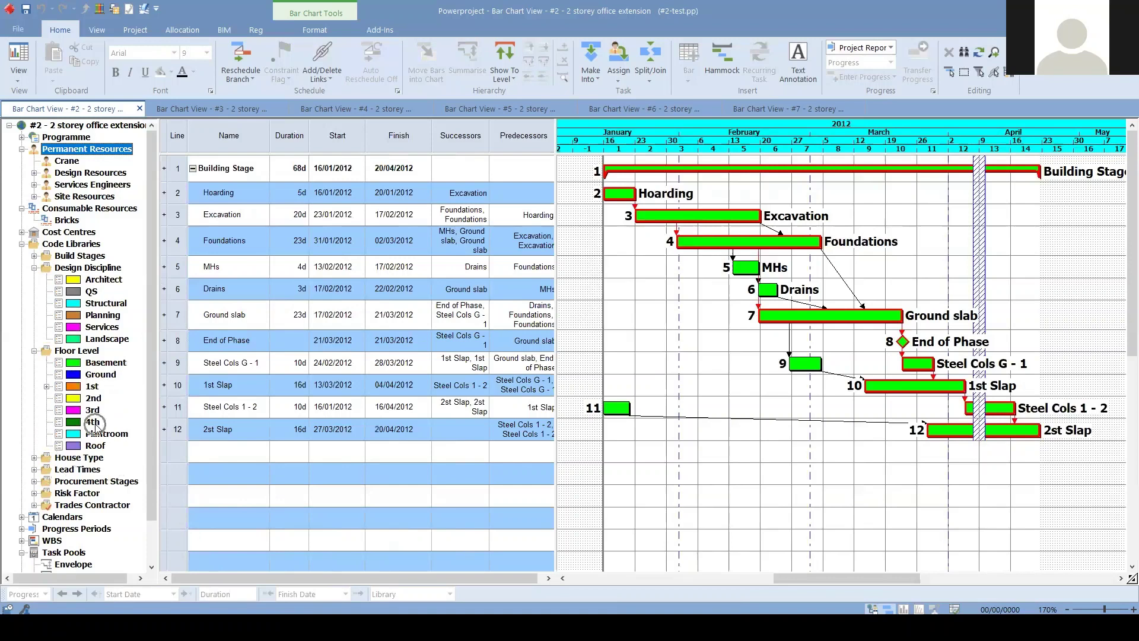
{"action": "left_click", "coordinate": [34, 351]}
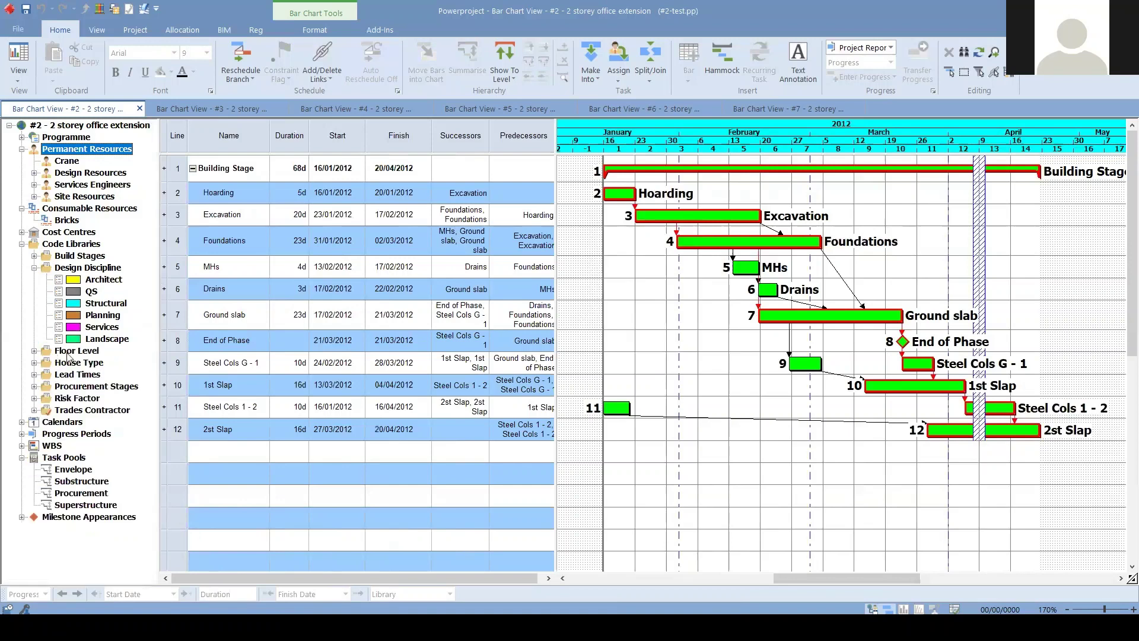
{"action": "right_click", "coordinate": [67, 352]}
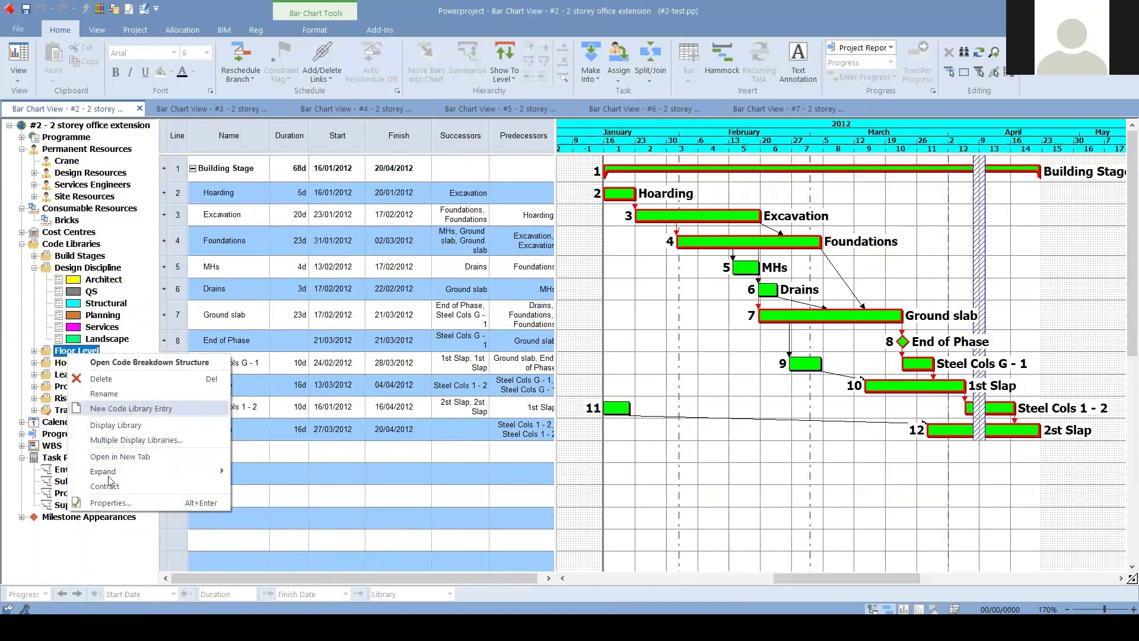
{"action": "left_click", "coordinate": [83, 547]}
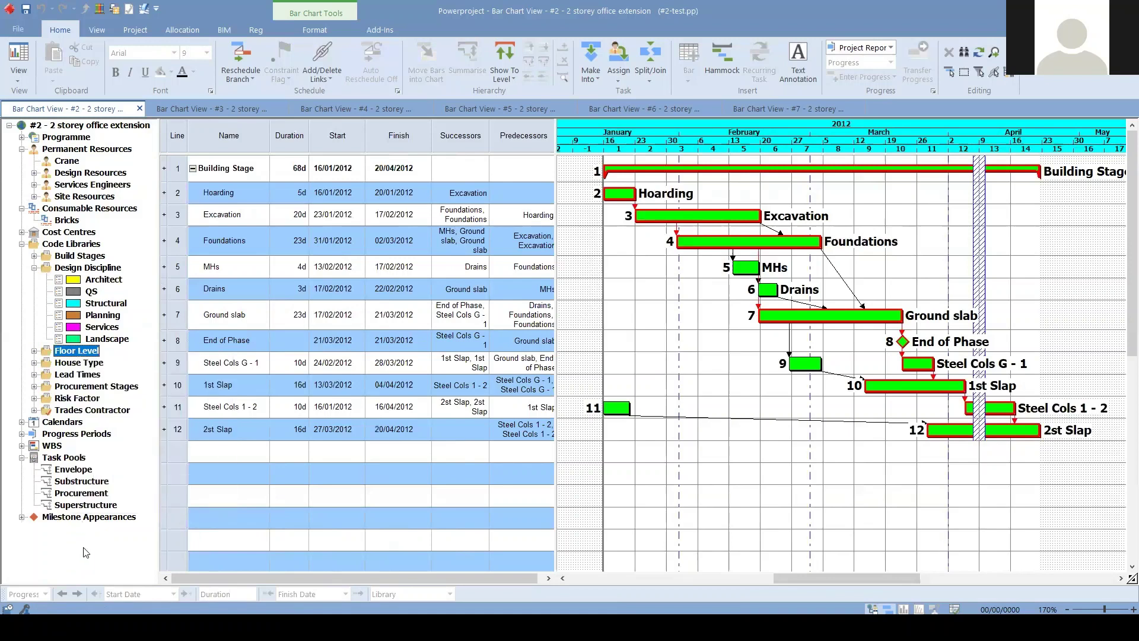
{"action": "left_click", "coordinate": [34, 268]}
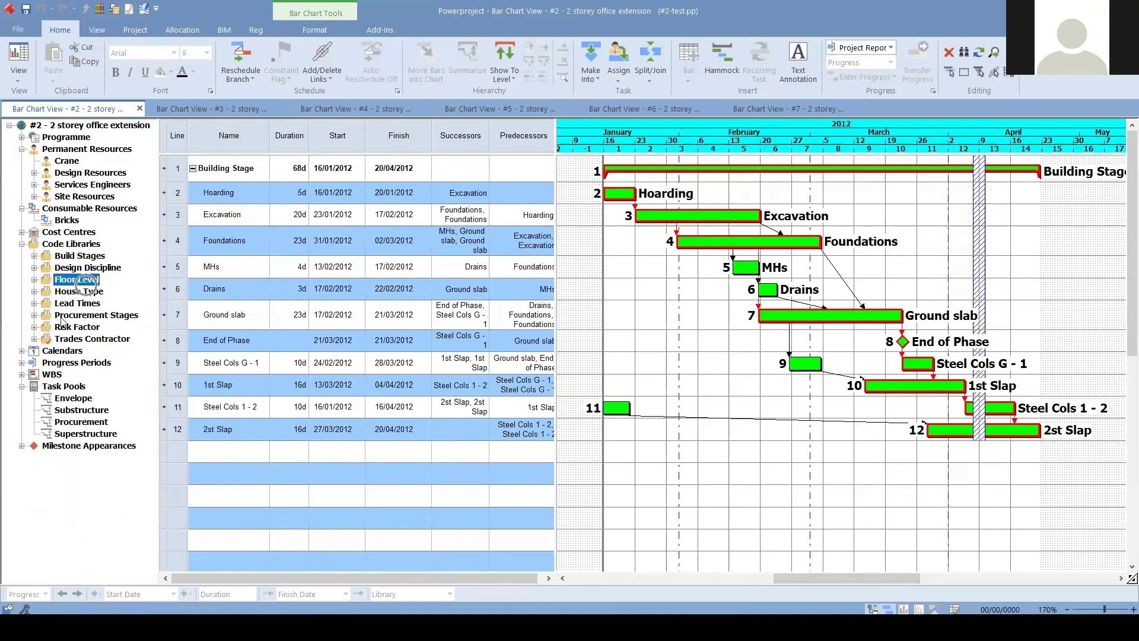
Examine the Calendars, Progress Periods and Task Pools branches of the project tree, leaving Progress Periods expanded.
{"action": "left_click", "coordinate": [22, 350]}
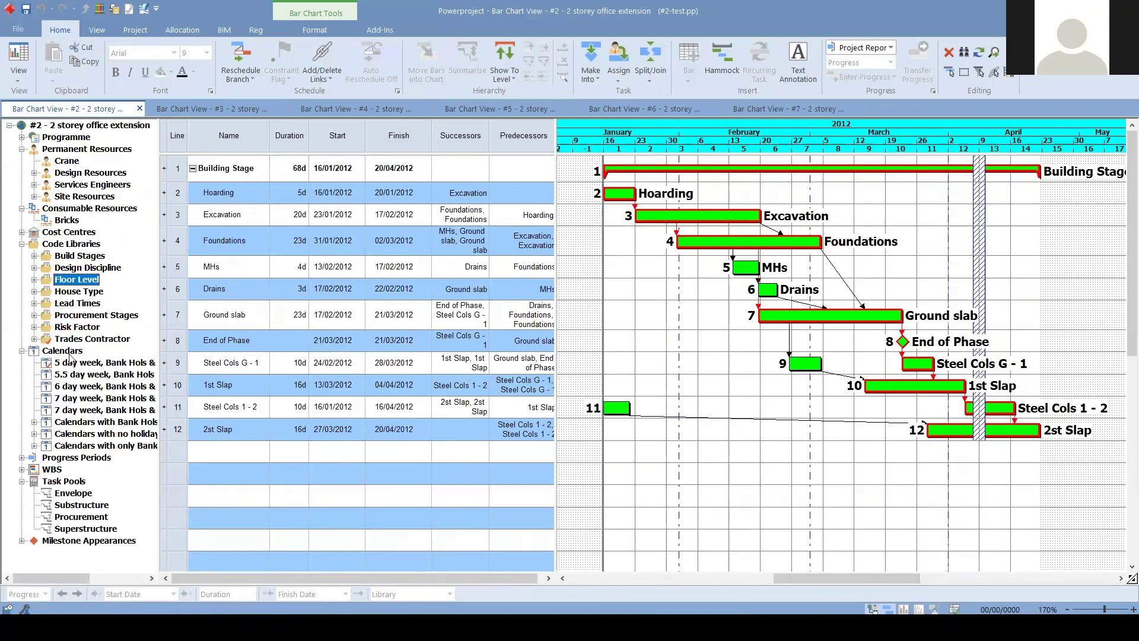
{"action": "left_click", "coordinate": [22, 350]}
{"action": "left_click", "coordinate": [22, 362]}
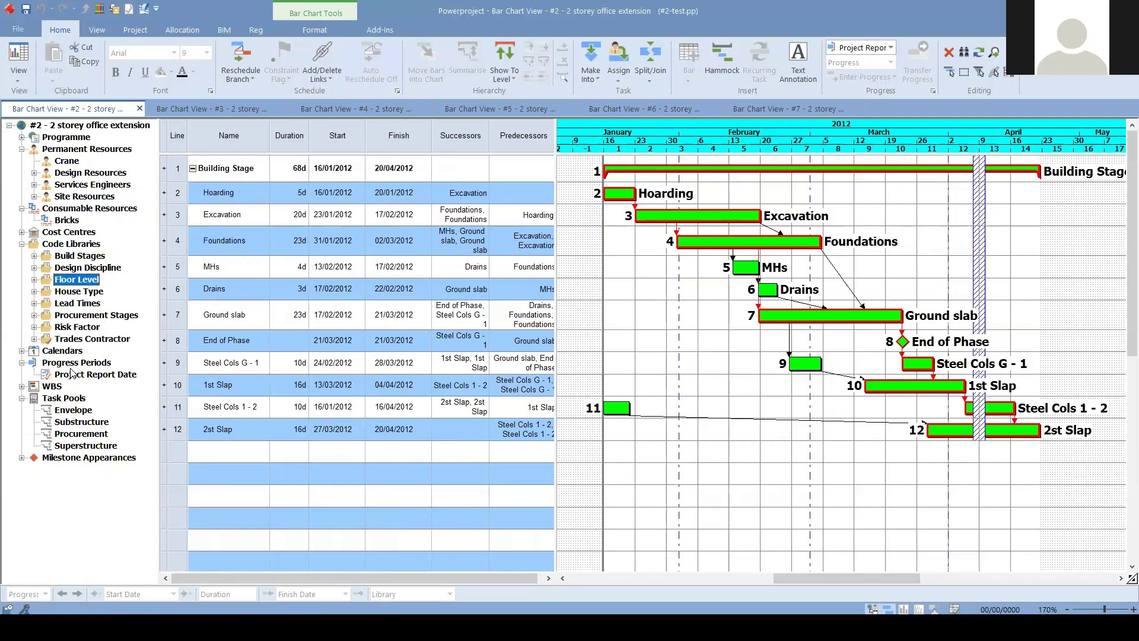
{"action": "left_click", "coordinate": [23, 400]}
{"action": "left_click", "coordinate": [23, 399]}
Remove the Successors and Predecessors columns from the task table and narrow its pane to end at the Finish column.
{"action": "key", "text": "ctrl"}
{"action": "key", "text": "ctrl"}
{"action": "key", "text": "ctrl"}
{"action": "left_click", "coordinate": [492, 133]}
{"action": "left_click", "coordinate": [521, 136], "text": "shift"}
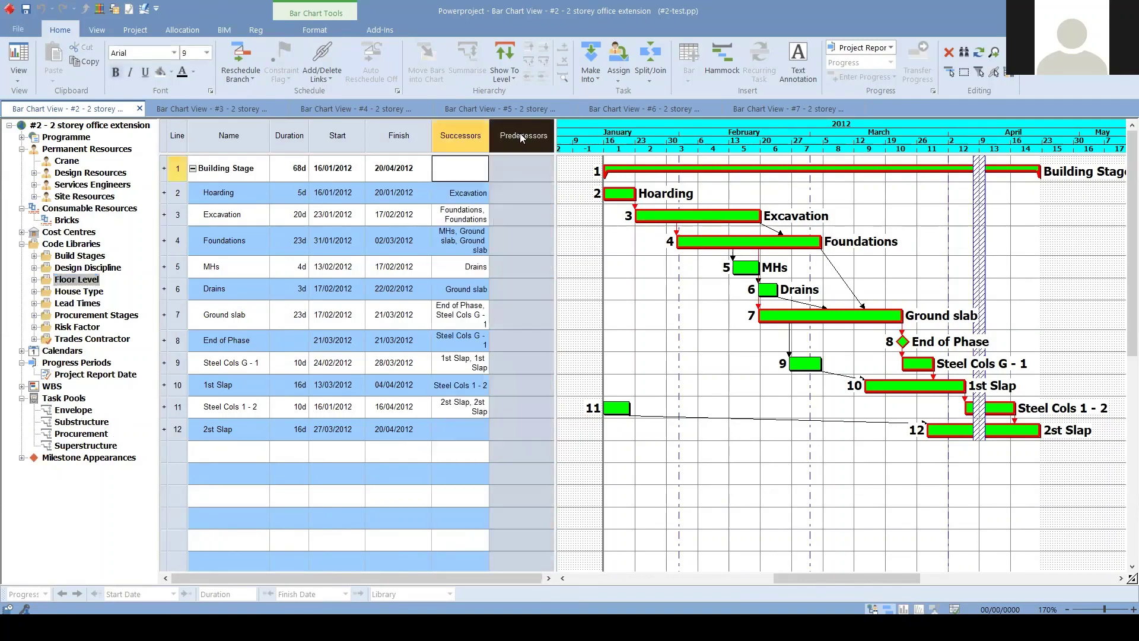
{"action": "key", "text": "Delete"}
{"action": "left_click_drag", "start_coordinate": [555, 237], "coordinate": [433, 247]}
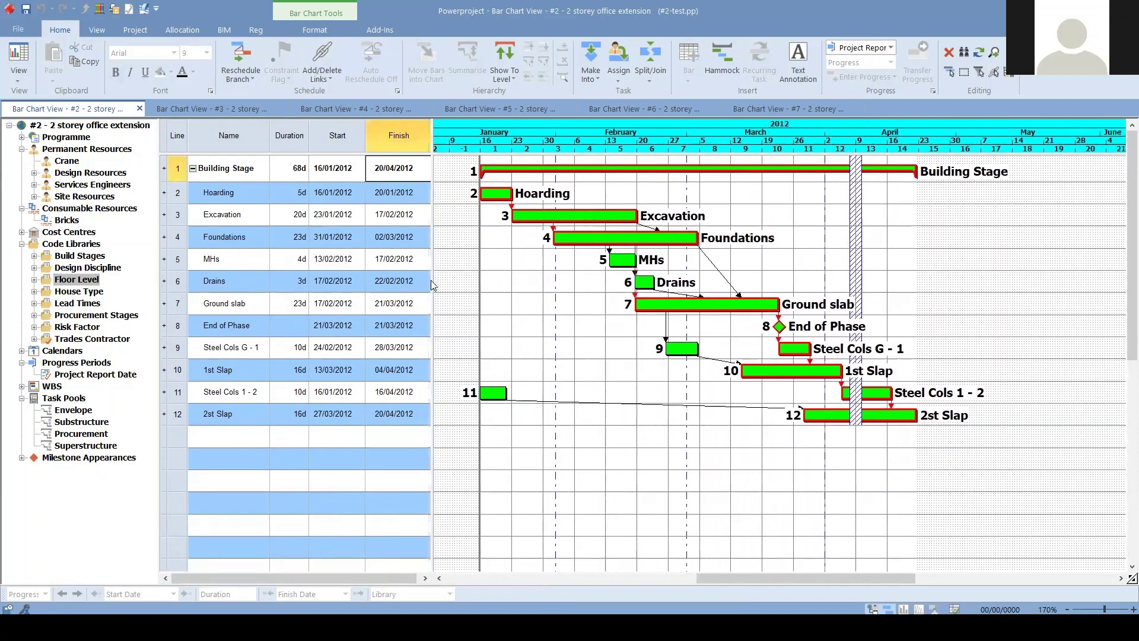
Draw a task bar two rows below 2st Slap, running from 23/01/2012 to 08/02/2012, and name it Project Start.
{"action": "scroll", "coordinate": [481, 251], "scroll_direction": "down", "scroll_amount": 2}
{"action": "scroll", "coordinate": [481, 251], "scroll_direction": "down", "scroll_amount": 7}
{"action": "scroll", "coordinate": [506, 214], "scroll_direction": "up", "scroll_amount": 1}
{"action": "key", "text": "ctrl"}
{"action": "mouse_move", "coordinate": [504, 232]}
{"action": "left_mouse_down"}
{"action": "mouse_move", "coordinate": [618, 232]}
{"action": "mouse_move", "coordinate": [565, 242]}
{"action": "left_mouse_up"}
{"action": "key", "text": "ctrl"}
{"action": "left_click_drag", "start_coordinate": [553, 234], "coordinate": [595, 234]}
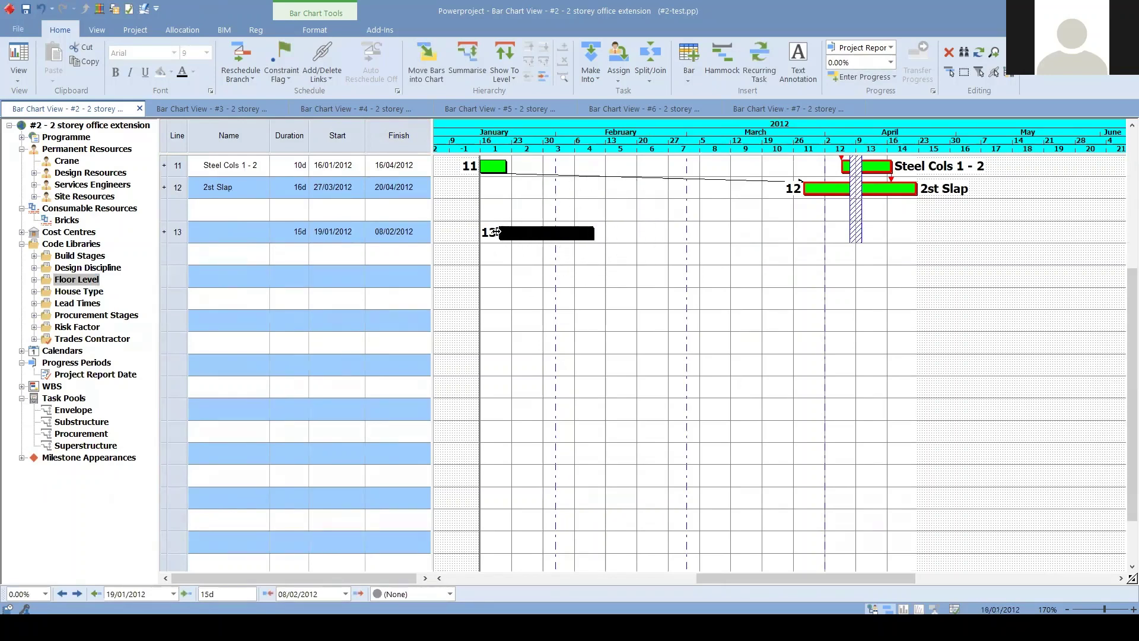
{"action": "mouse_move", "coordinate": [514, 237]}
{"action": "left_mouse_down"}
{"action": "mouse_move", "coordinate": [548, 239]}
{"action": "mouse_move", "coordinate": [500, 240]}
{"action": "mouse_move", "coordinate": [512, 237]}
{"action": "left_mouse_up"}
{"action": "left_click", "coordinate": [565, 252]}
{"action": "left_click_drag", "start_coordinate": [432, 255], "coordinate": [428, 255]}
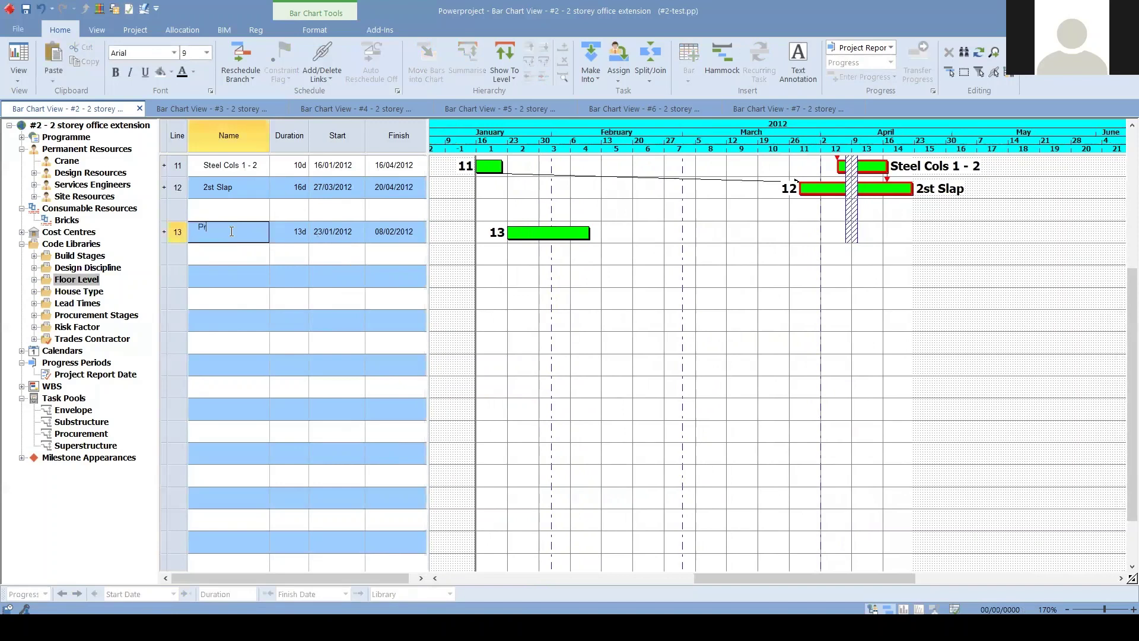
{"action": "type", "text": "t Start"}
{"action": "key", "text": "Return"}
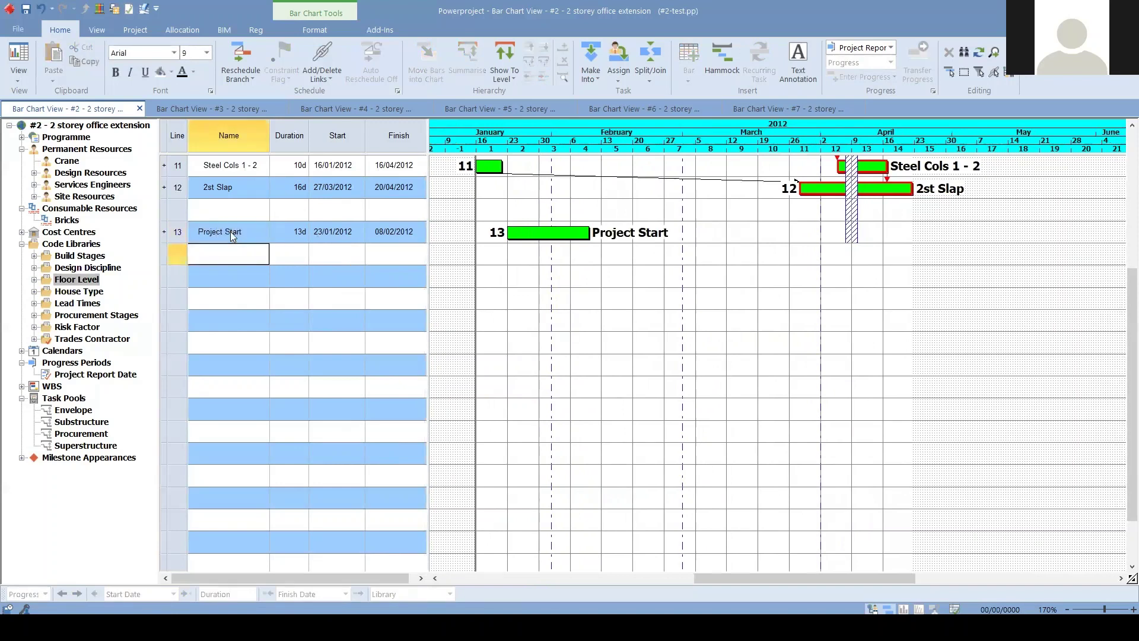
Turn the Project Start task into a milestone by setting its duration to 0d.
{"action": "right_click", "coordinate": [547, 235]}
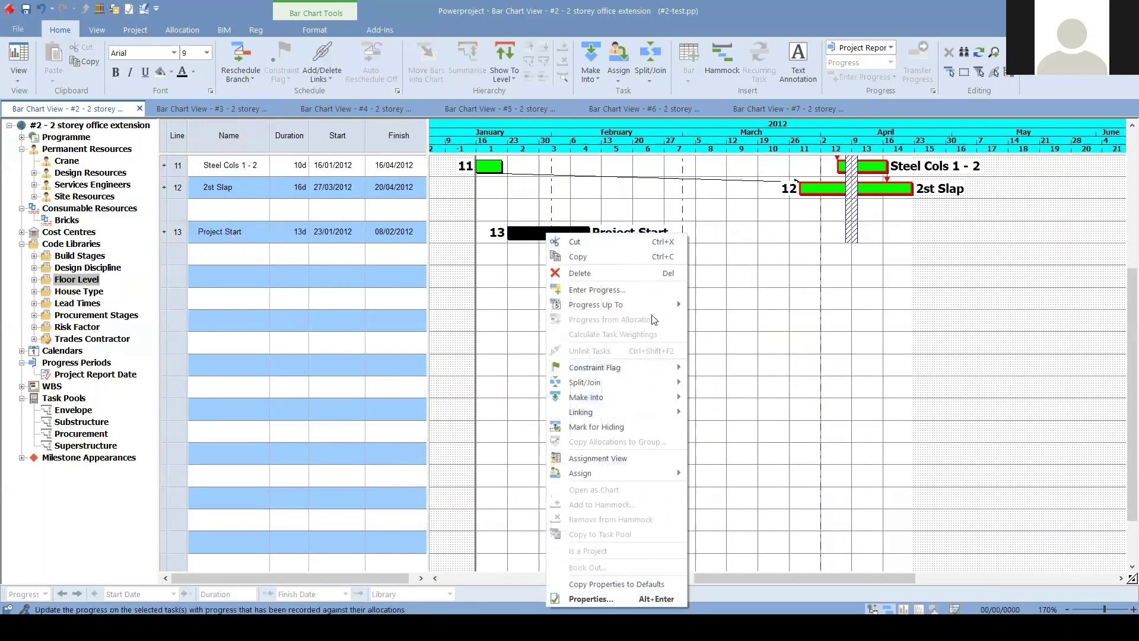
{"action": "left_click", "coordinate": [729, 281]}
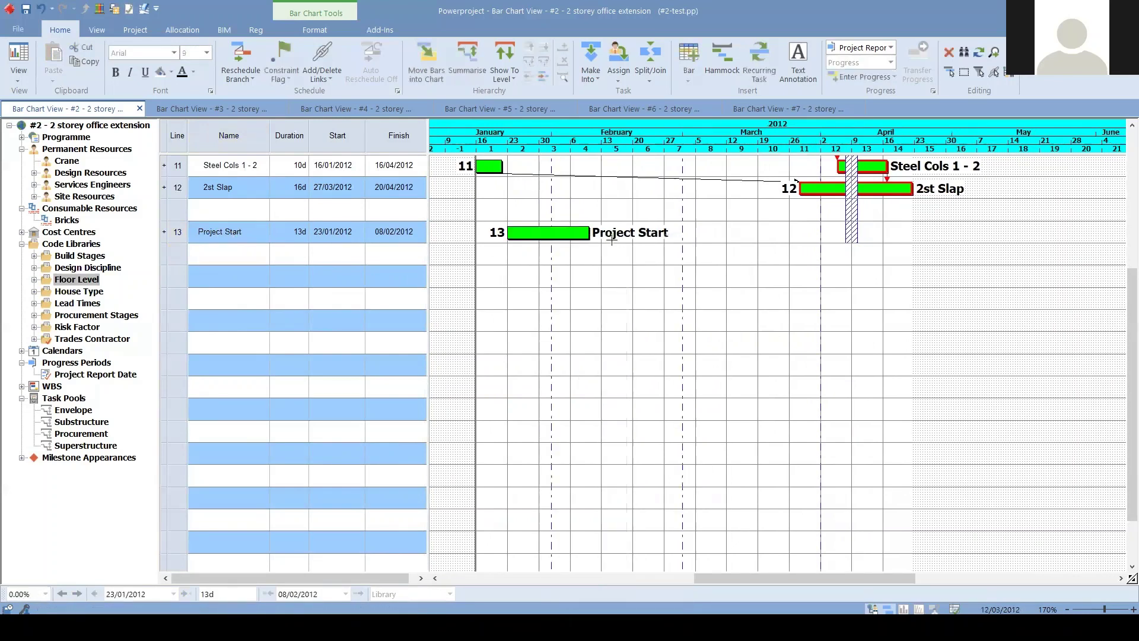
{"action": "left_click", "coordinate": [288, 240]}
{"action": "left_click", "coordinate": [288, 240]}
{"action": "type", "text": "0d"}
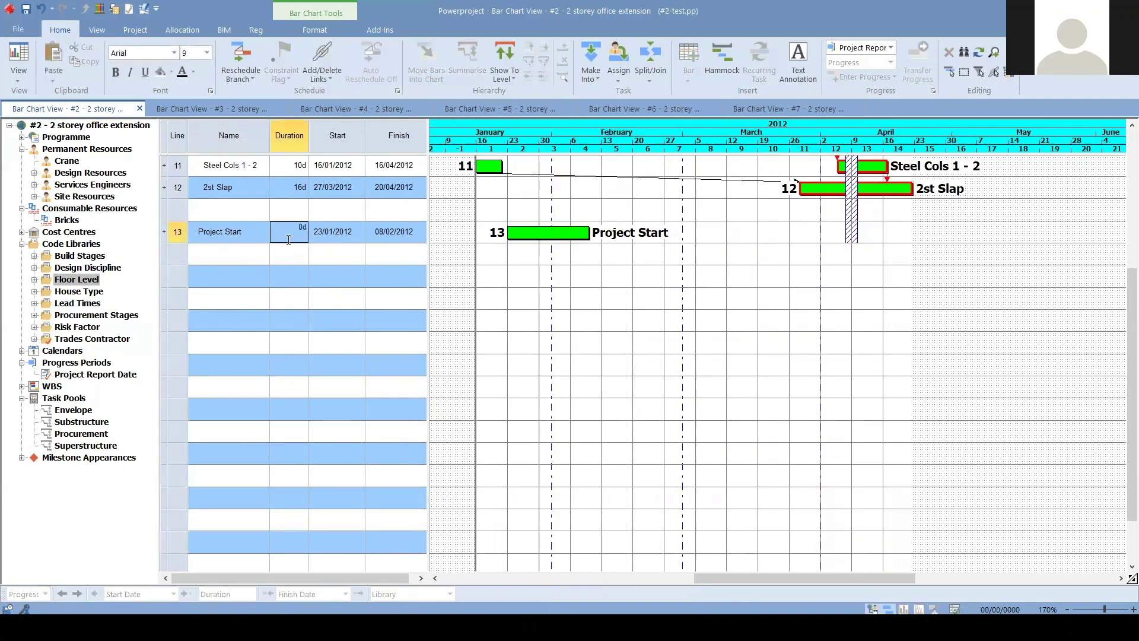
{"action": "left_click", "coordinate": [290, 245]}
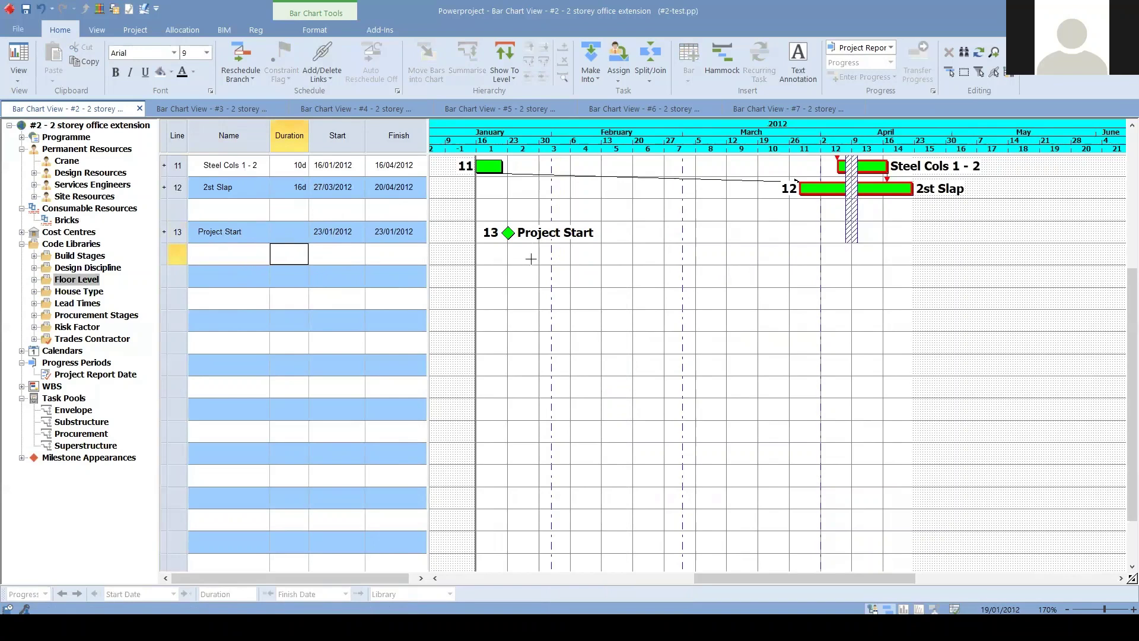
Draw a task bar starting 25/01/2012 below Project Start, name it Excavation and set its duration to 20 days.
{"action": "left_click_drag", "start_coordinate": [523, 257], "coordinate": [622, 256]}
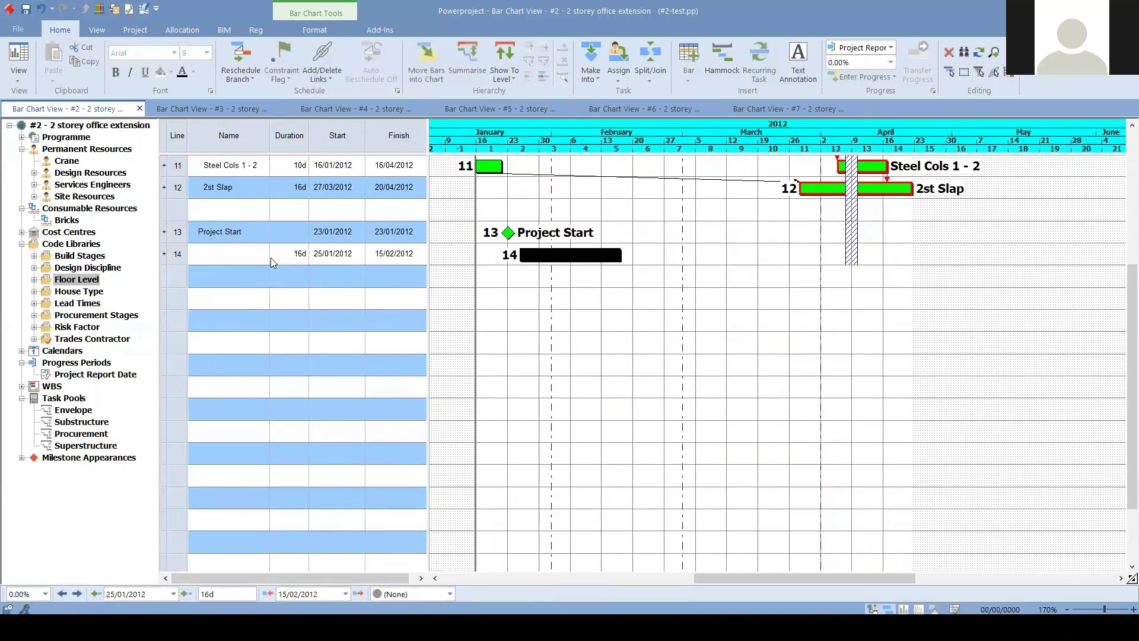
{"action": "left_click", "coordinate": [246, 259]}
{"action": "type", "text": "Excavation"}
{"action": "key", "text": "Return"}
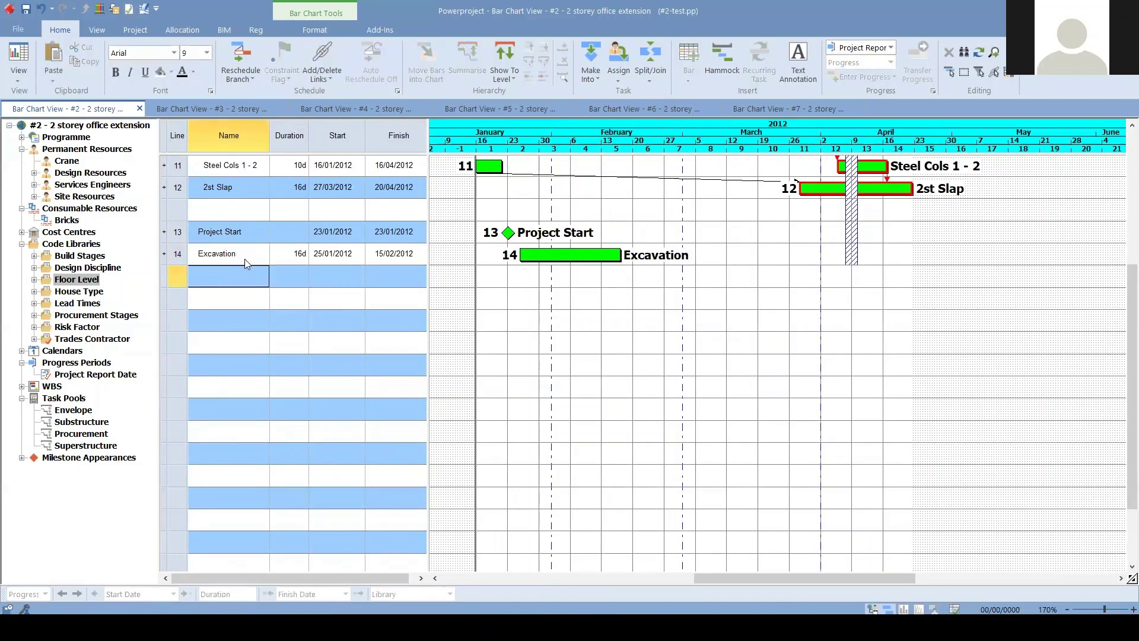
{"action": "left_click", "coordinate": [291, 255]}
{"action": "type", "text": "20"}
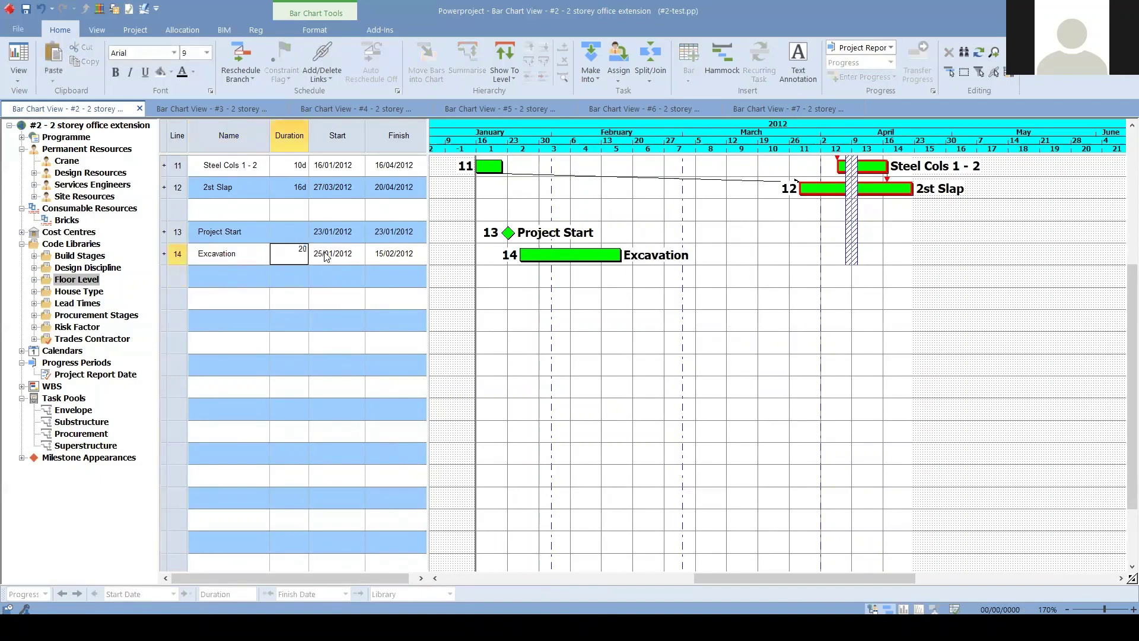
{"action": "key", "text": "Return"}
{"action": "key", "text": "ctrl"}
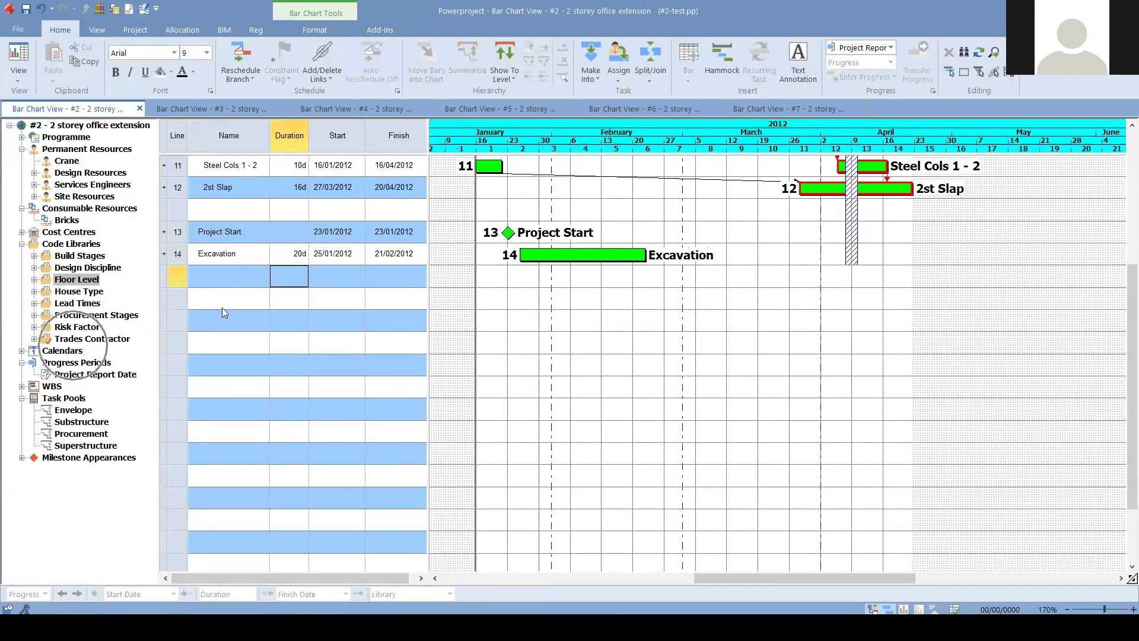
{"action": "key", "text": "ctrl"}
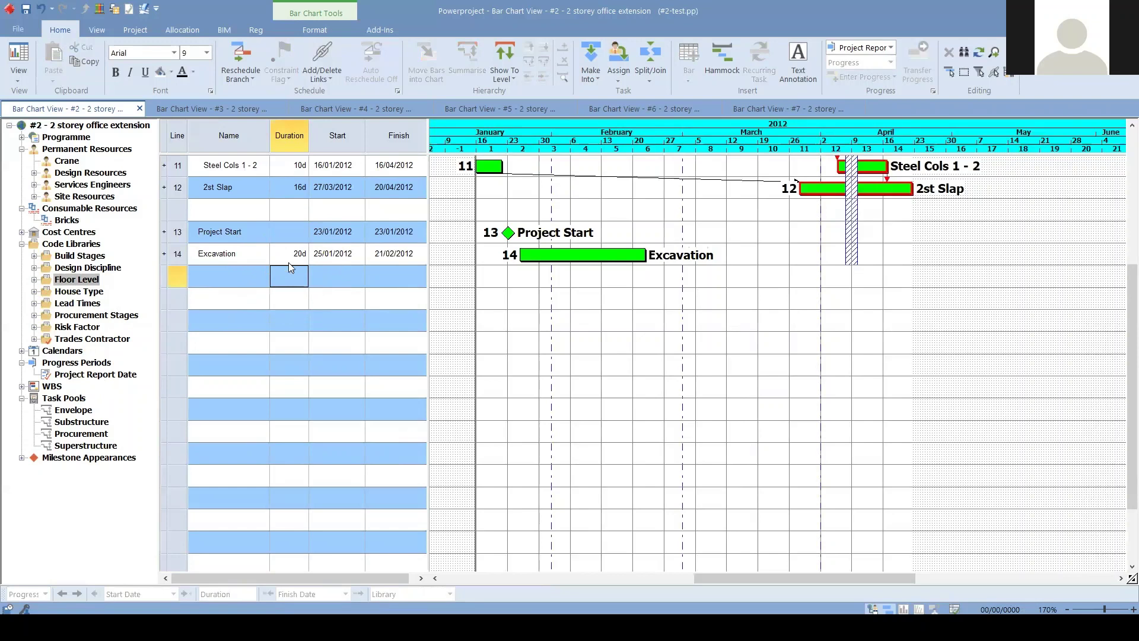
Draw four task bars on successive rows below Excavation, lasting about 14, 15, 12 and 21 days.
{"action": "left_click_drag", "start_coordinate": [620, 276], "coordinate": [709, 276]}
{"action": "mouse_move", "coordinate": [710, 298]}
{"action": "left_mouse_down"}
{"action": "mouse_move", "coordinate": [803, 298]}
{"action": "mouse_move", "coordinate": [878, 321]}
{"action": "left_mouse_up"}
{"action": "left_click_drag", "start_coordinate": [727, 344], "coordinate": [872, 344]}
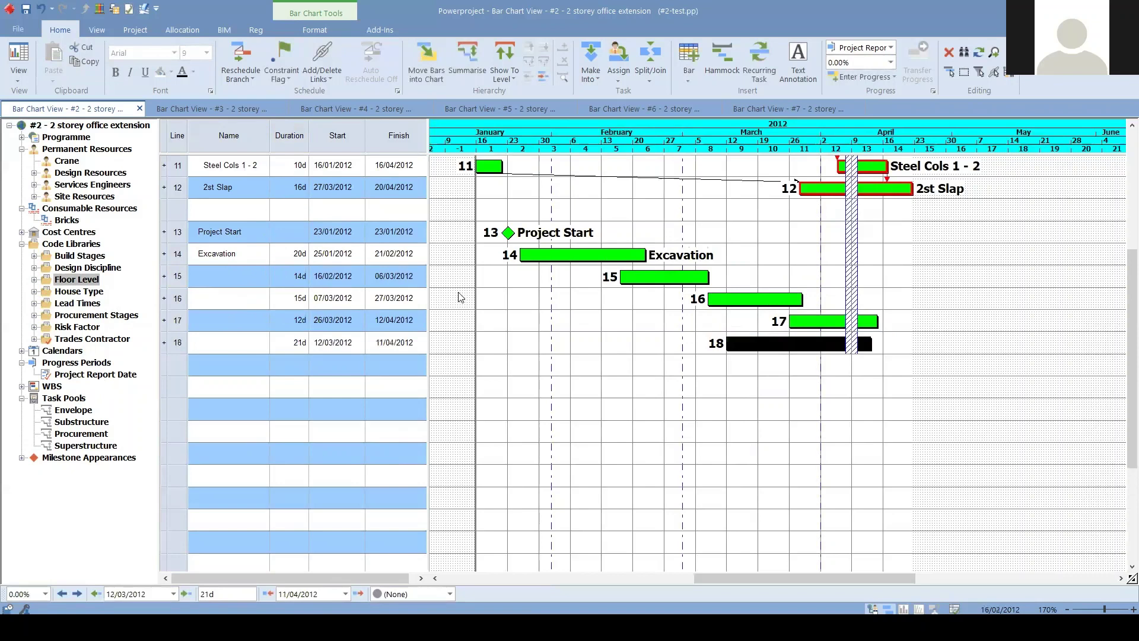
Name the four unnamed tasks below Excavation Footing, Foundation Slab, Columns and Walls, and Level Slab.
{"action": "left_click", "coordinate": [233, 278]}
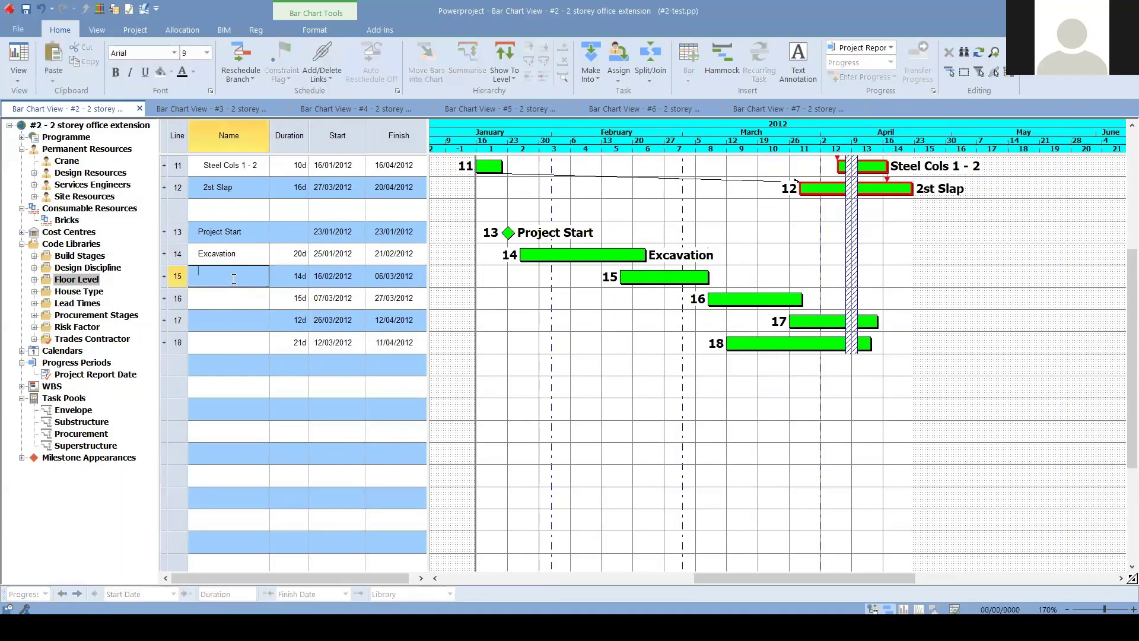
{"action": "type", "text": "Footing"}
{"action": "key", "text": "Return"}
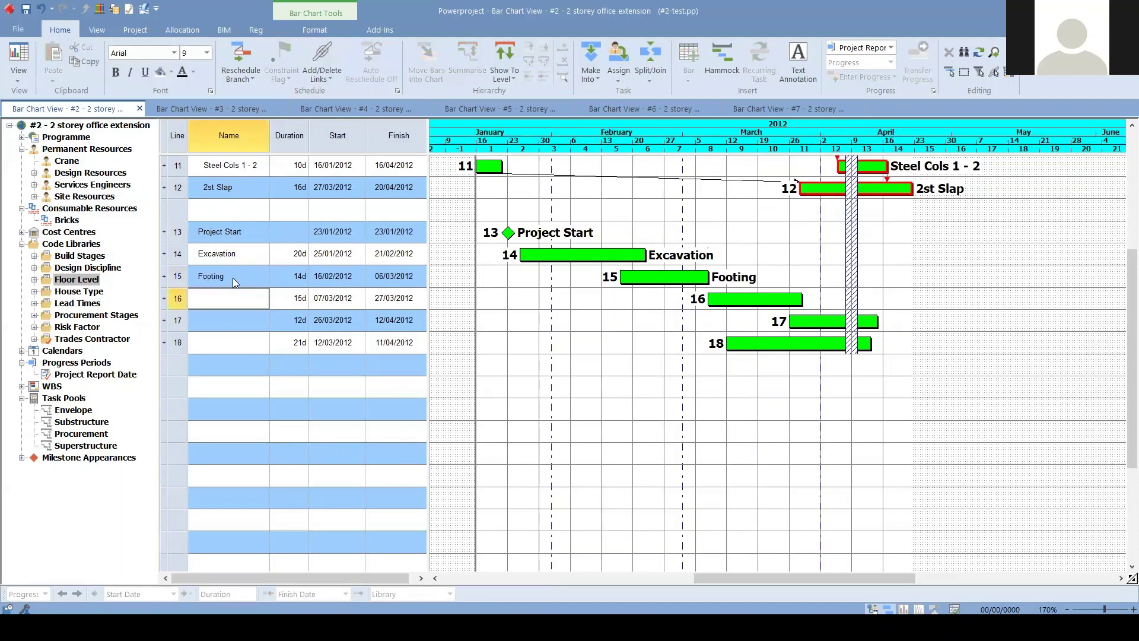
{"action": "type", "text": "Foundation Slab"}
{"action": "key", "text": "Return"}
{"action": "type", "text": "Columns "}
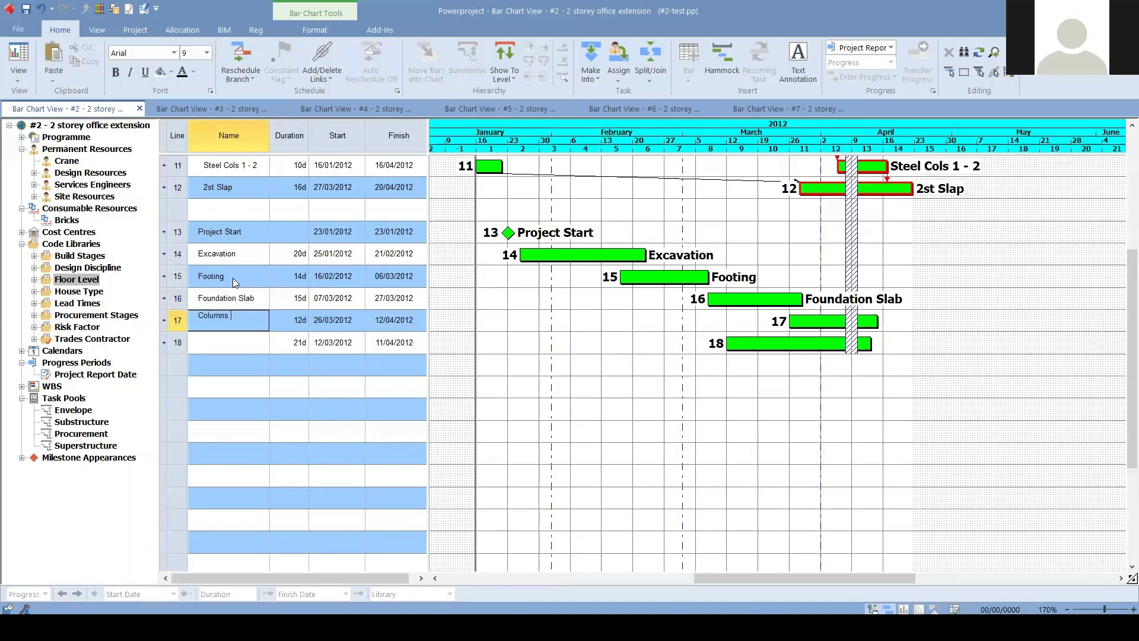
{"action": "type", "text": "and Walls"}
{"action": "key", "text": "Return"}
{"action": "type", "text": "Level Slab"}
{"action": "key", "text": "Return"}
{"action": "left_click", "coordinate": [723, 344]}
{"action": "left_click", "coordinate": [715, 330]}
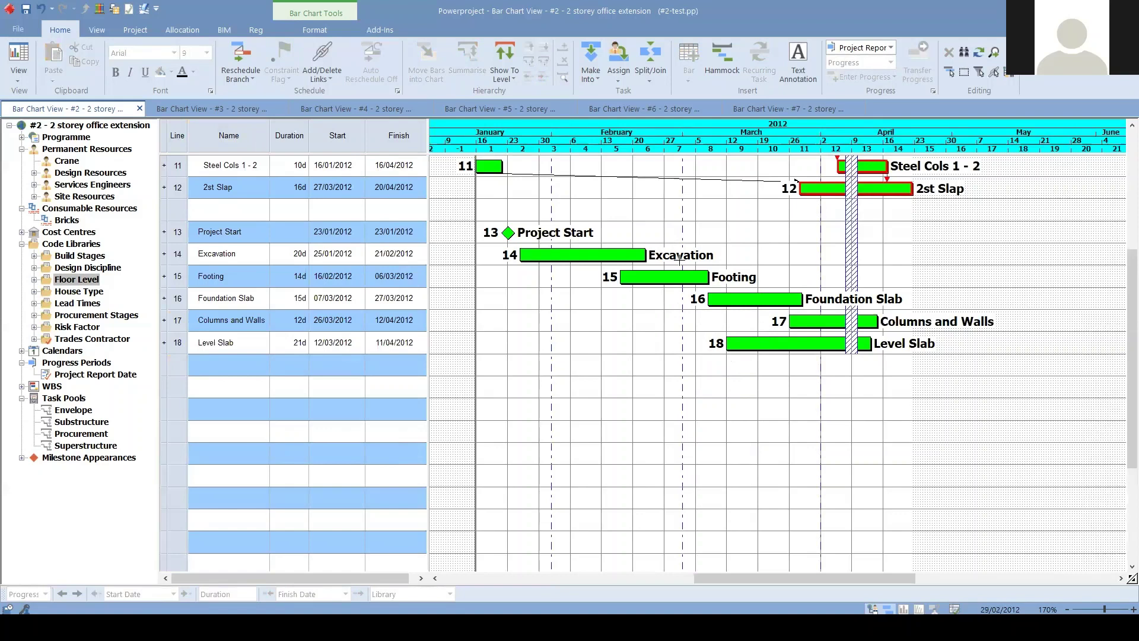
Insert a milestone at 10/04/2012 on the row below Level Slab and name it Project Finish.
{"action": "left_click", "coordinate": [870, 298]}
{"action": "mouse_move", "coordinate": [427, 363]}
{"action": "left_mouse_down"}
{"action": "mouse_move", "coordinate": [504, 368]}
{"action": "mouse_move", "coordinate": [431, 374]}
{"action": "left_mouse_up"}
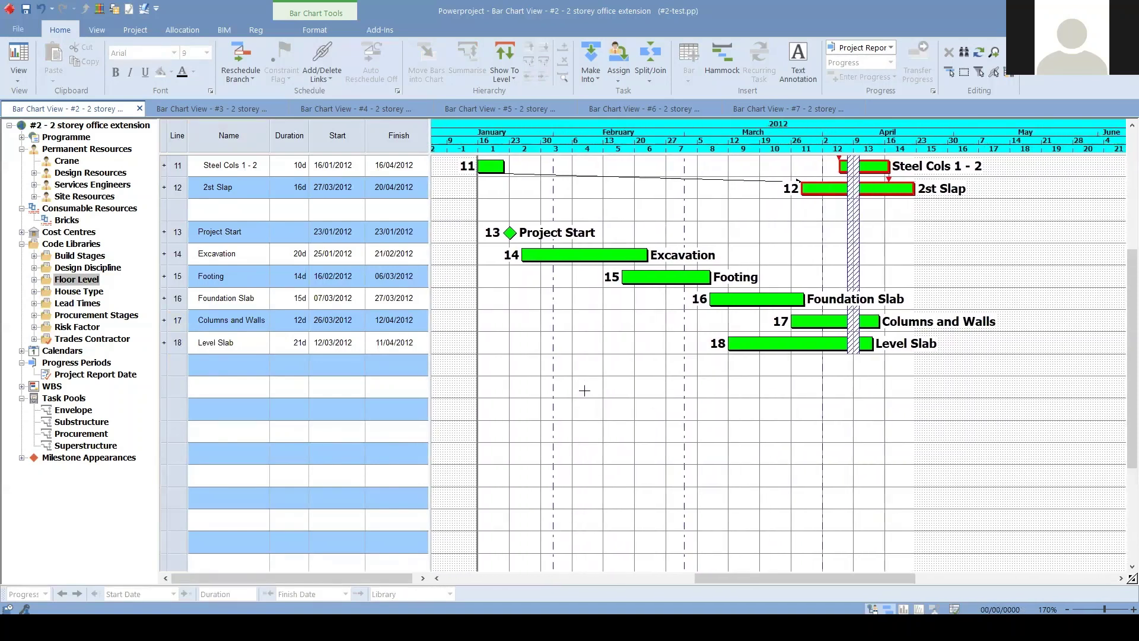
{"action": "right_click", "coordinate": [853, 367]}
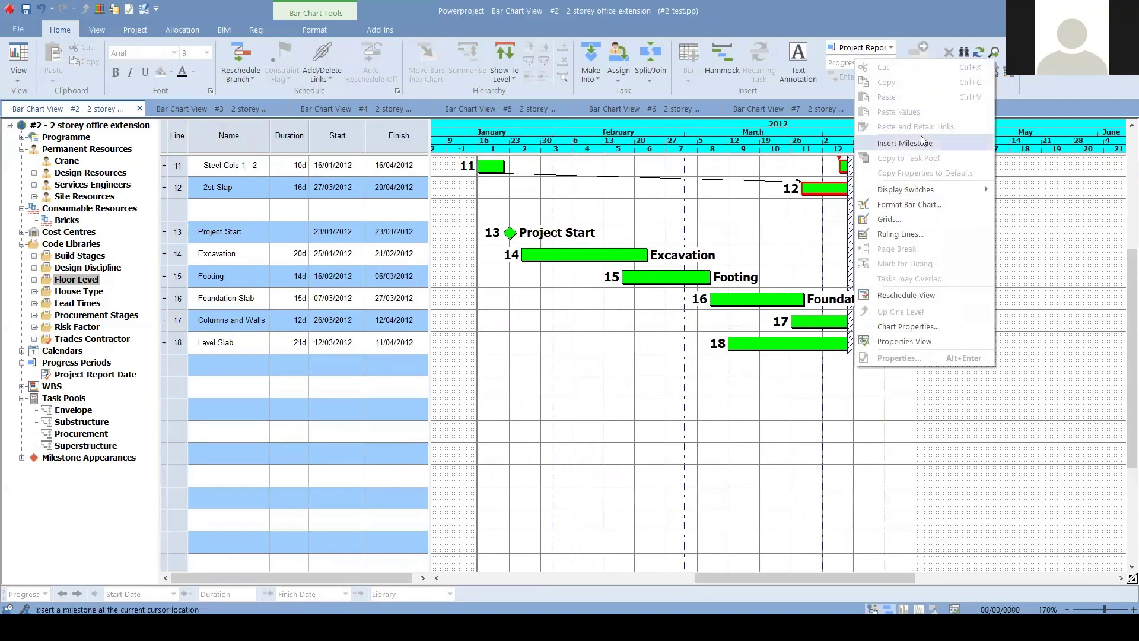
{"action": "left_click", "coordinate": [921, 143]}
{"action": "left_click", "coordinate": [220, 363]}
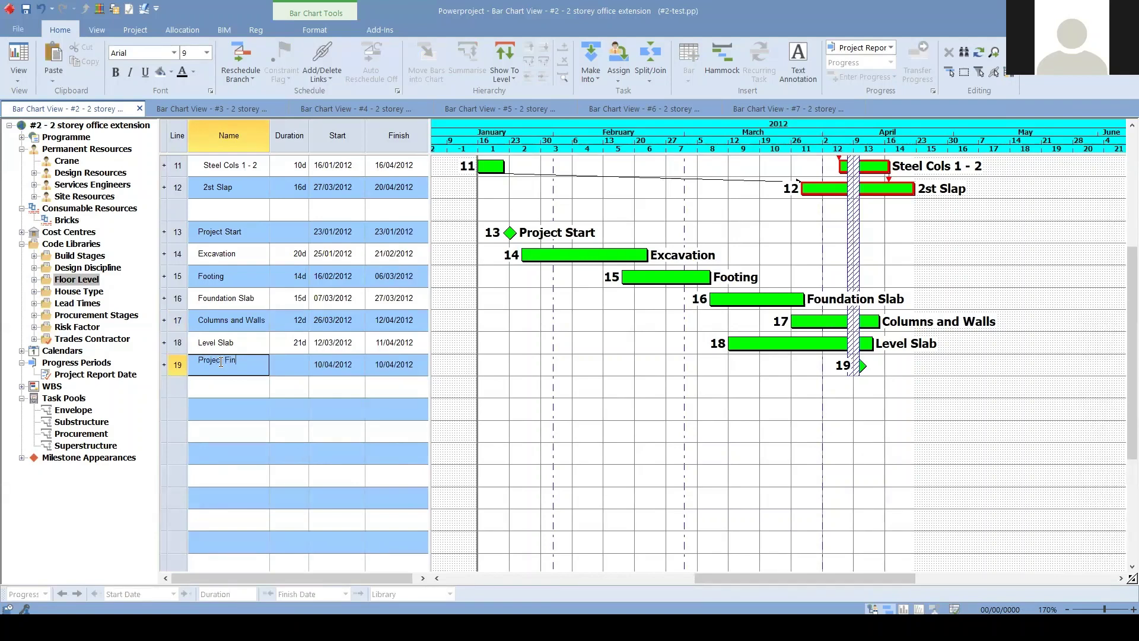
{"action": "key", "text": "Return"}
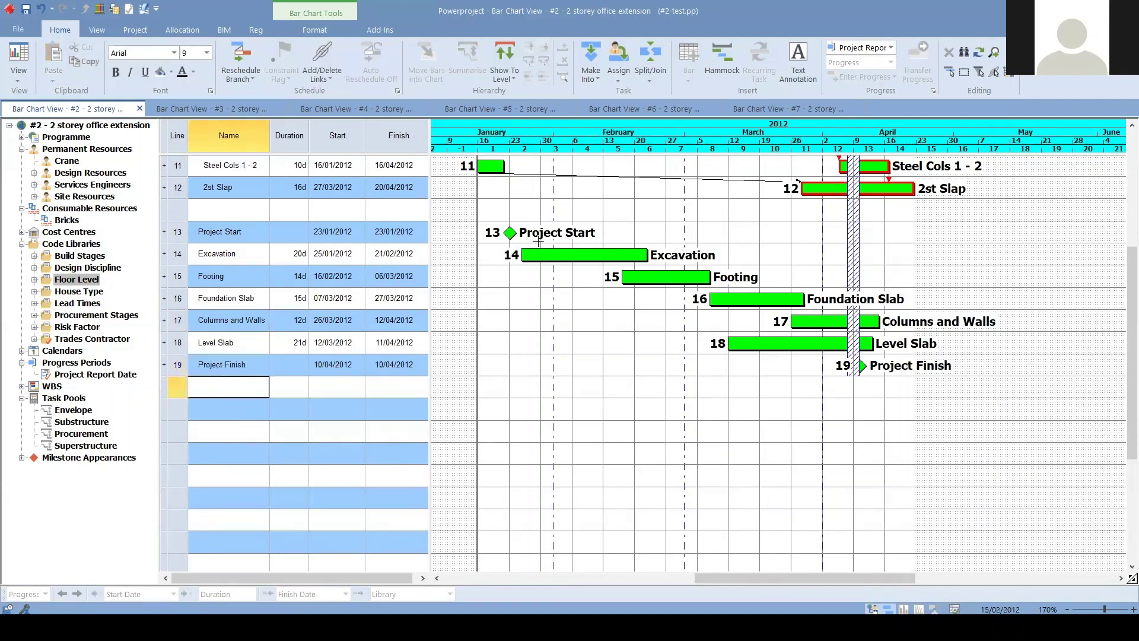
Link the new tasks in sequence from Project Start through Excavation, Footing, Foundation Slab, Columns and Walls, and Level Slab to Project Finish.
{"action": "left_click_drag", "start_coordinate": [509, 239], "coordinate": [524, 257]}
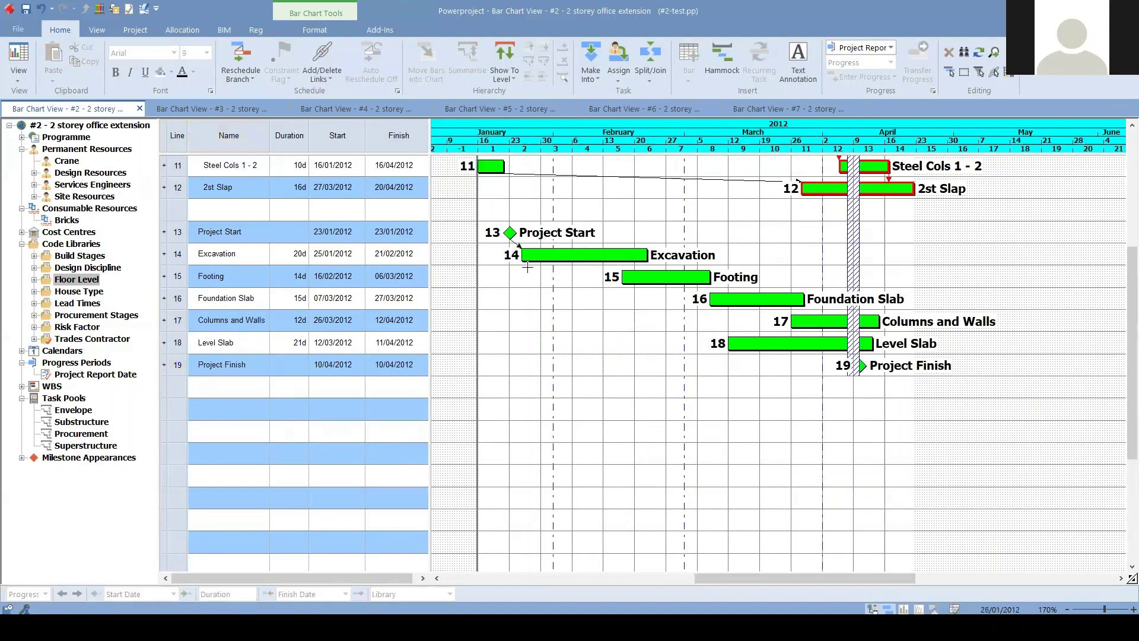
{"action": "left_click_drag", "start_coordinate": [602, 267], "coordinate": [796, 310]}
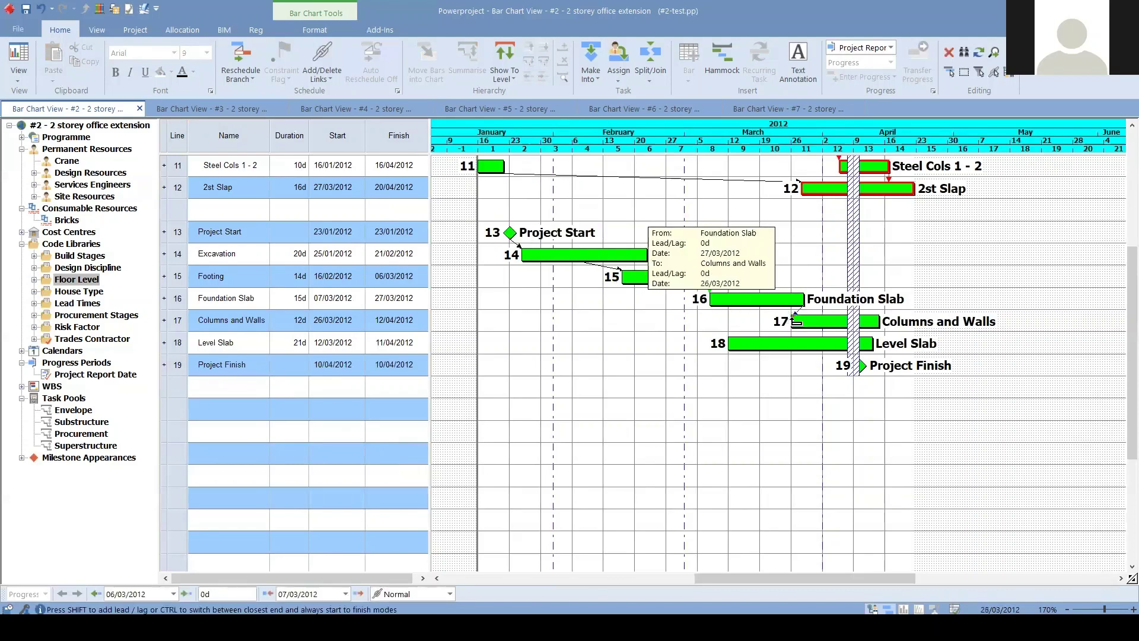
{"action": "left_click_drag", "start_coordinate": [877, 331], "coordinate": [734, 344]}
{"action": "left_click_drag", "start_coordinate": [868, 351], "coordinate": [862, 364]}
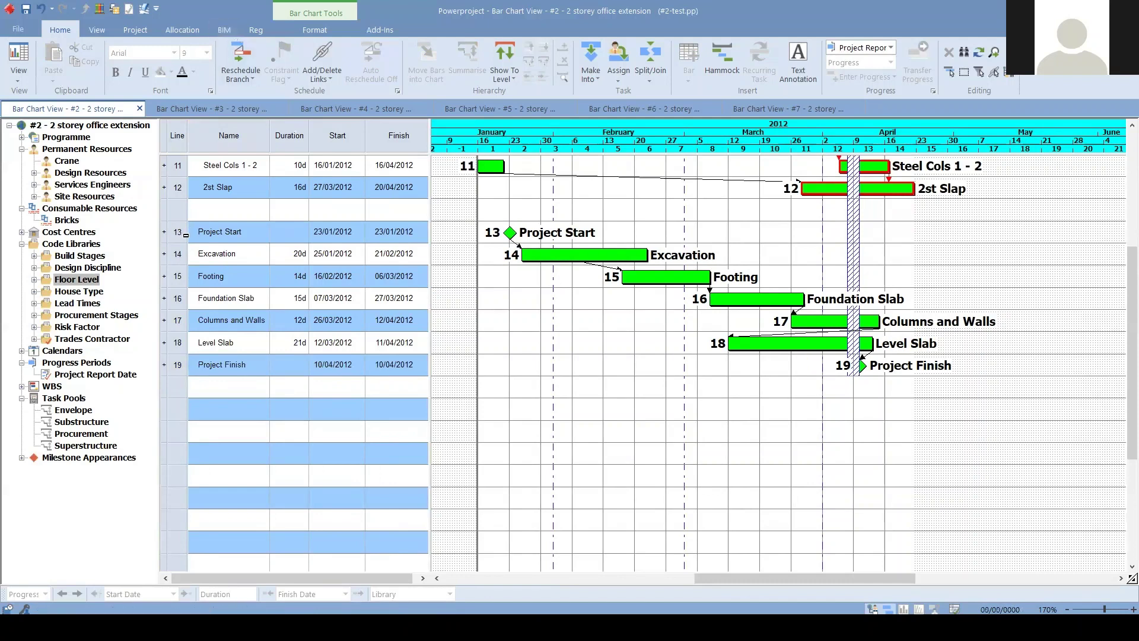
Summarise the rows from Project Start to Project Finish under a summary task named Macro Phase-1.
{"action": "left_click_drag", "start_coordinate": [178, 232], "coordinate": [174, 366]}
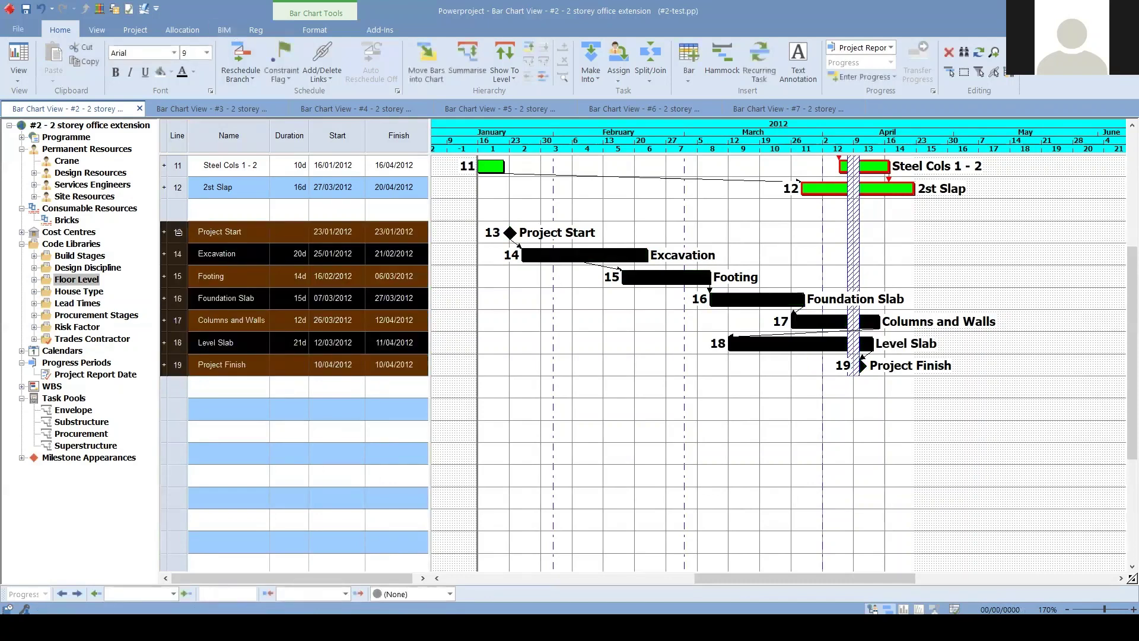
{"action": "left_click", "coordinate": [442, 71]}
{"action": "left_click", "coordinate": [234, 227]}
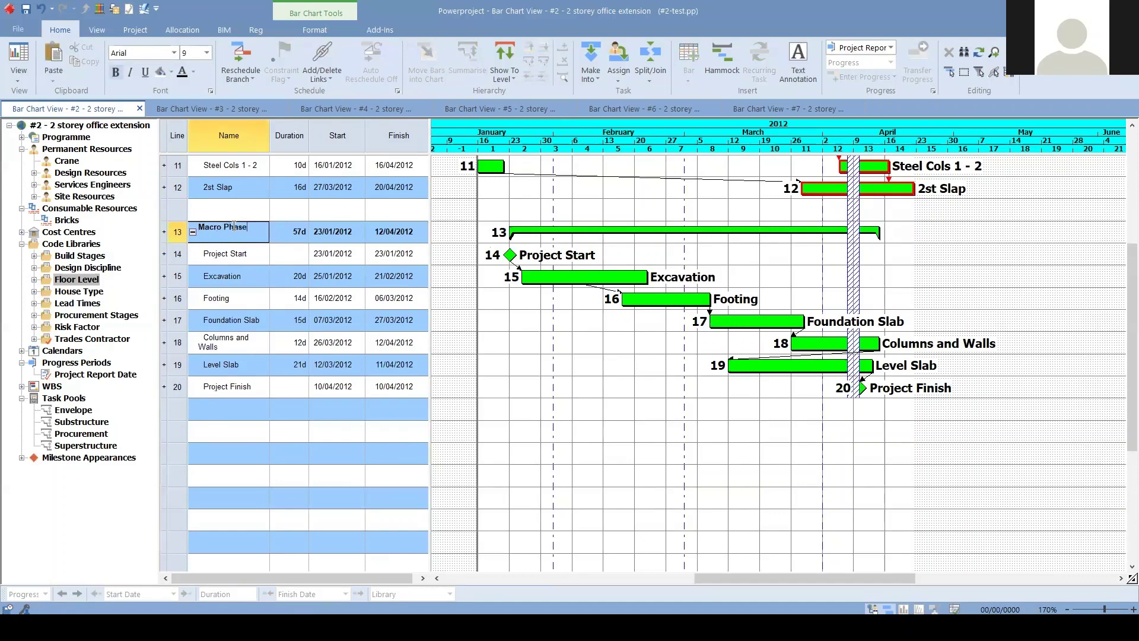
{"action": "key", "text": "Return"}
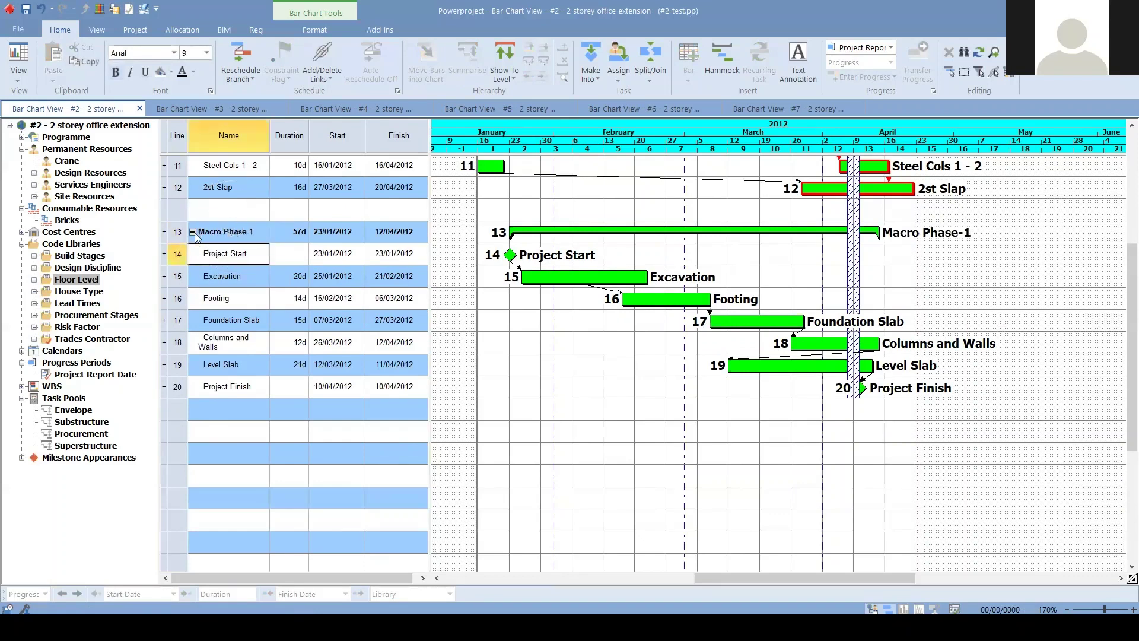
{"action": "left_click", "coordinate": [178, 232]}
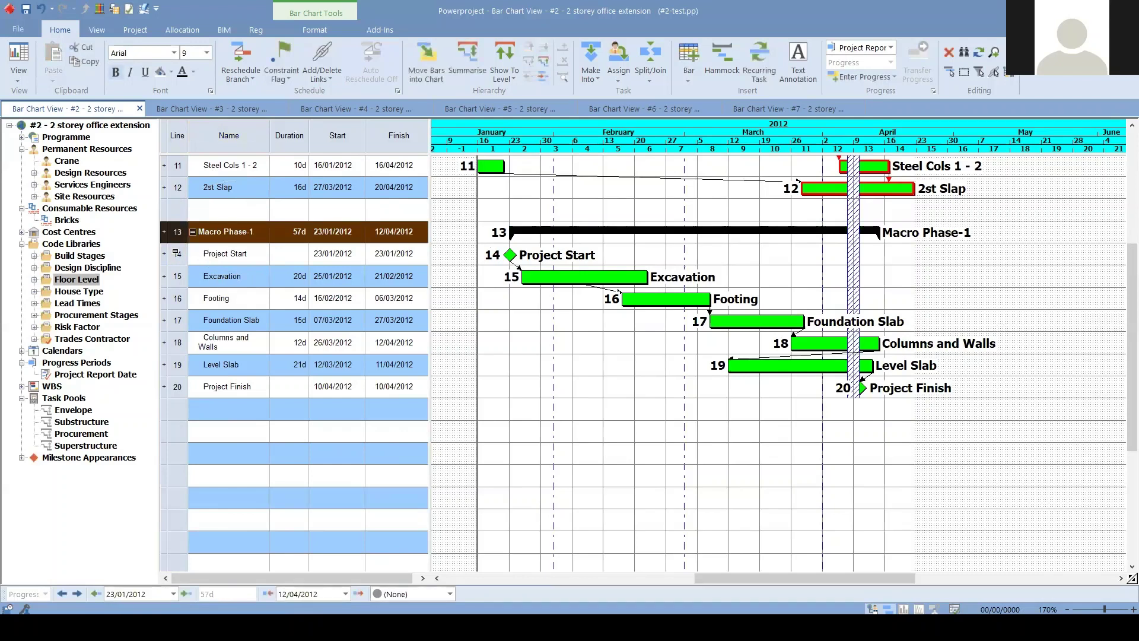
{"action": "left_click", "coordinate": [177, 253]}
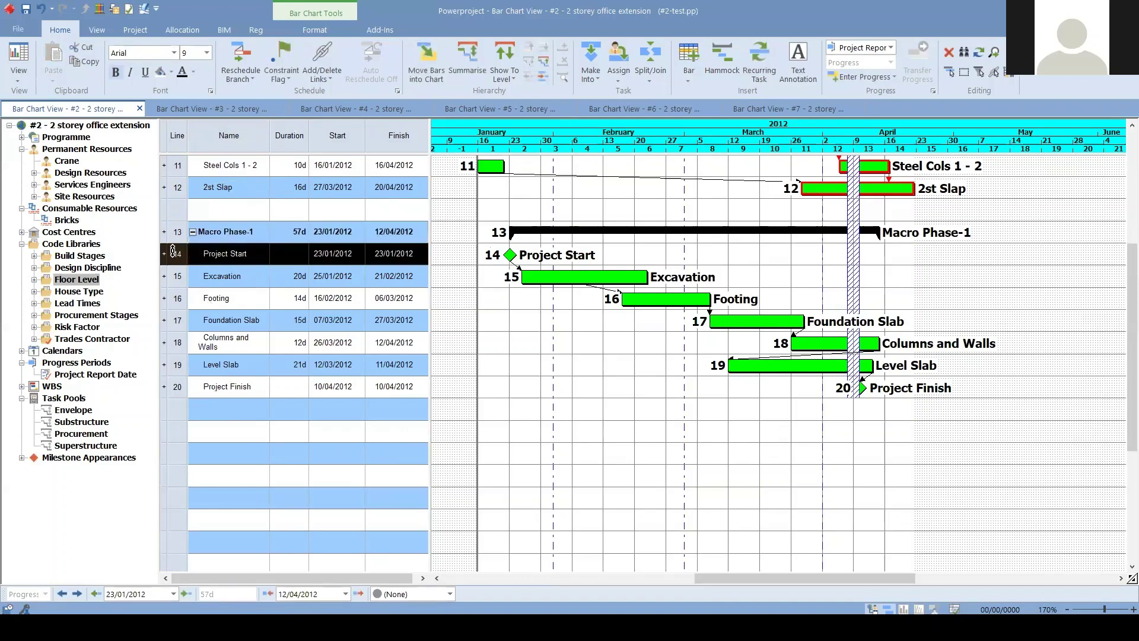
{"action": "left_click", "coordinate": [176, 244]}
{"action": "left_click", "coordinate": [177, 252]}
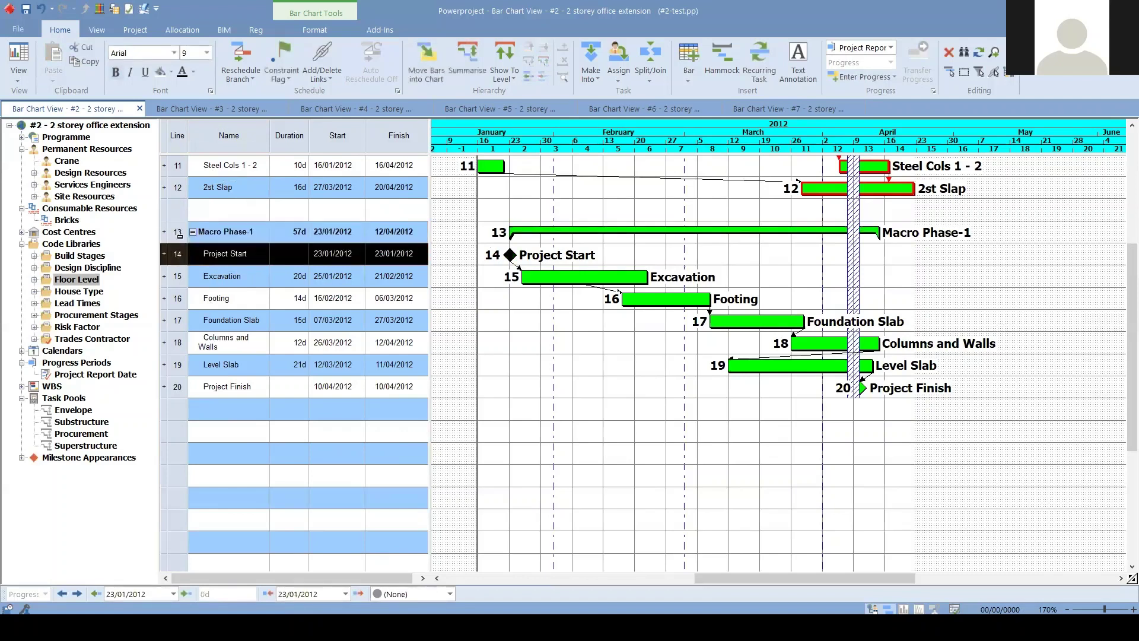
{"action": "left_click", "coordinate": [179, 235]}
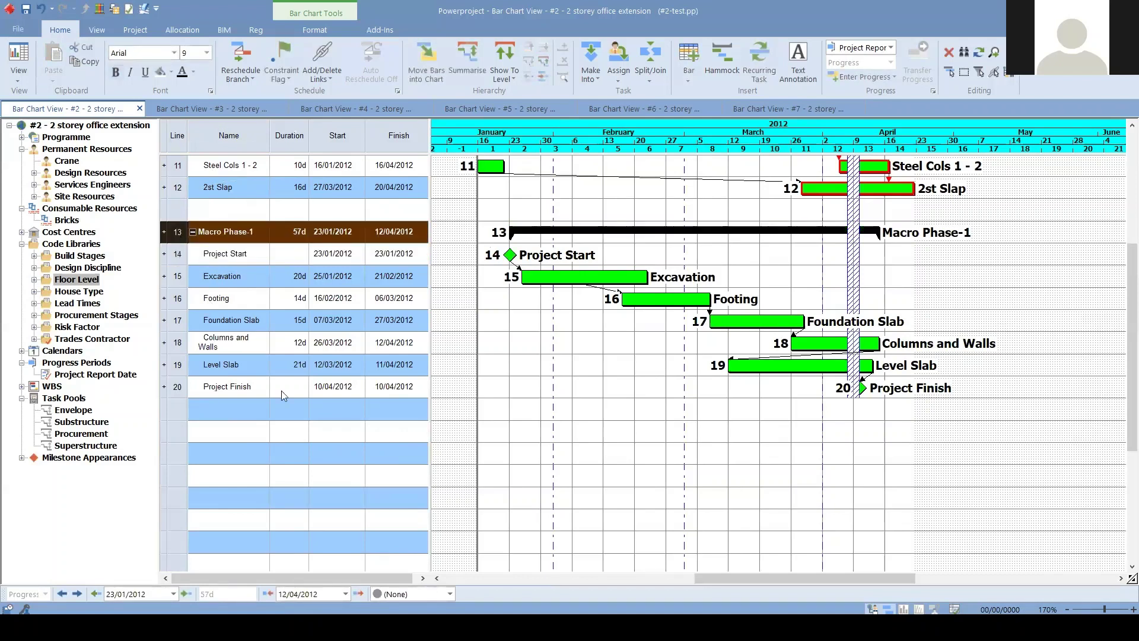
{"action": "left_click", "coordinate": [557, 236]}
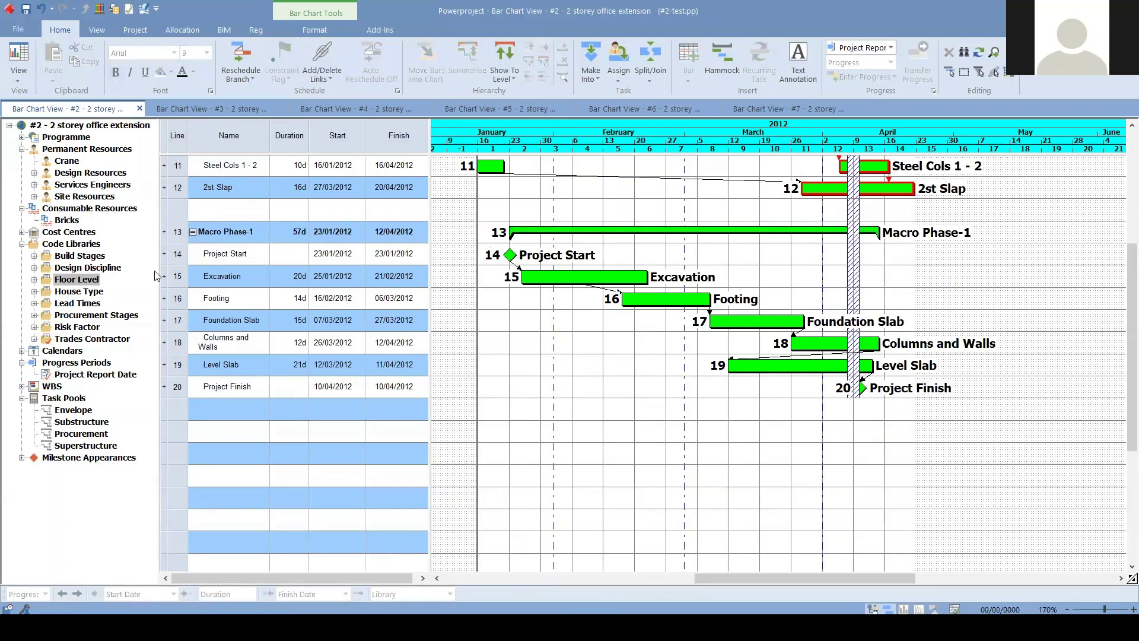
Reschedule only the Excavation and Footing tasks, with no straightening of the progress line.
{"action": "left_click_drag", "start_coordinate": [176, 232], "coordinate": [178, 306]}
{"action": "left_click", "coordinate": [173, 272]}
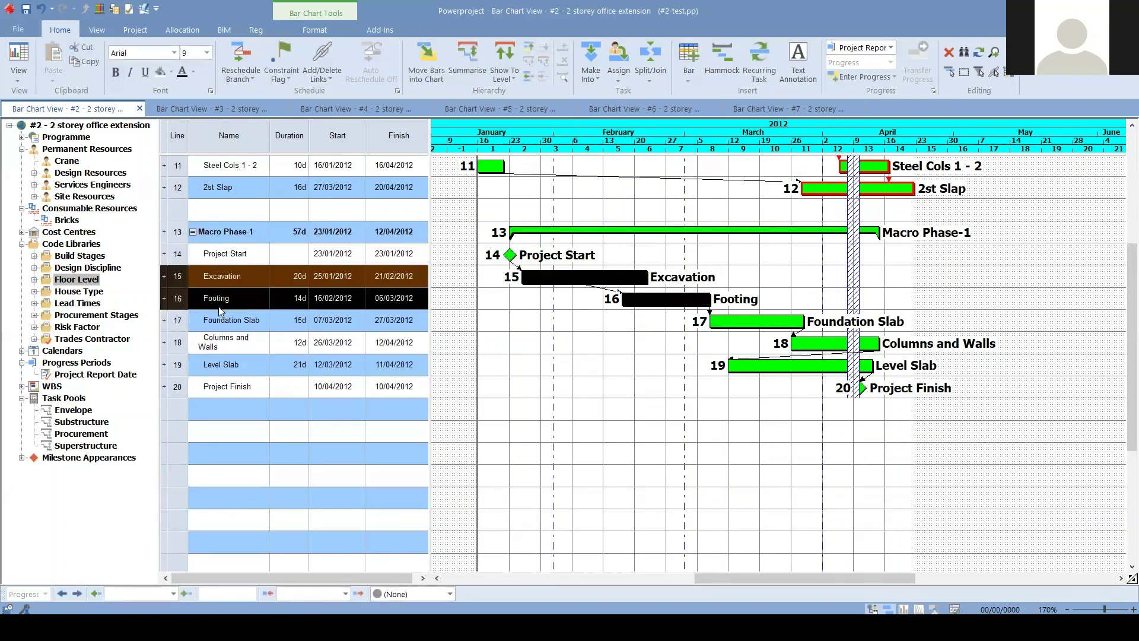
{"action": "left_click", "coordinate": [255, 77]}
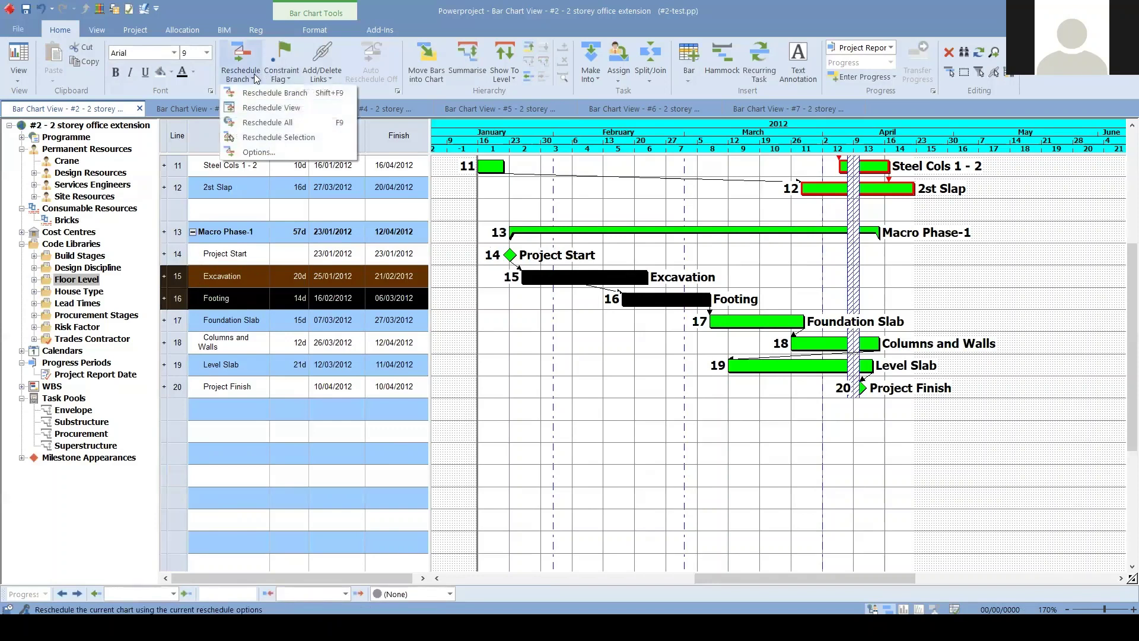
{"action": "left_click", "coordinate": [278, 140]}
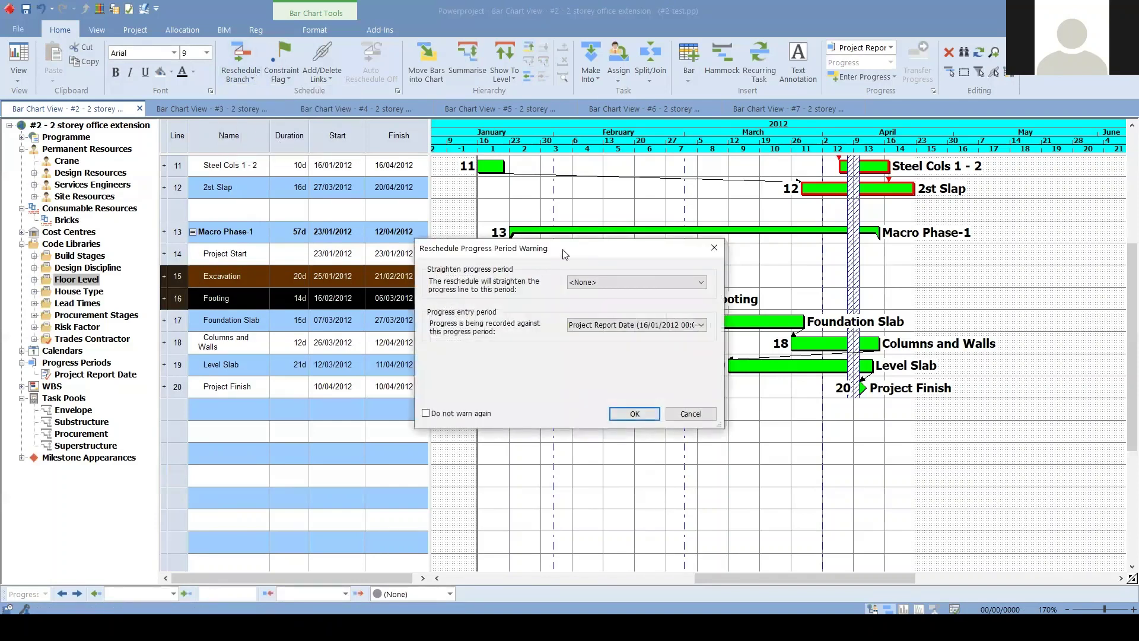
{"action": "left_click_drag", "start_coordinate": [592, 253], "coordinate": [805, 297]}
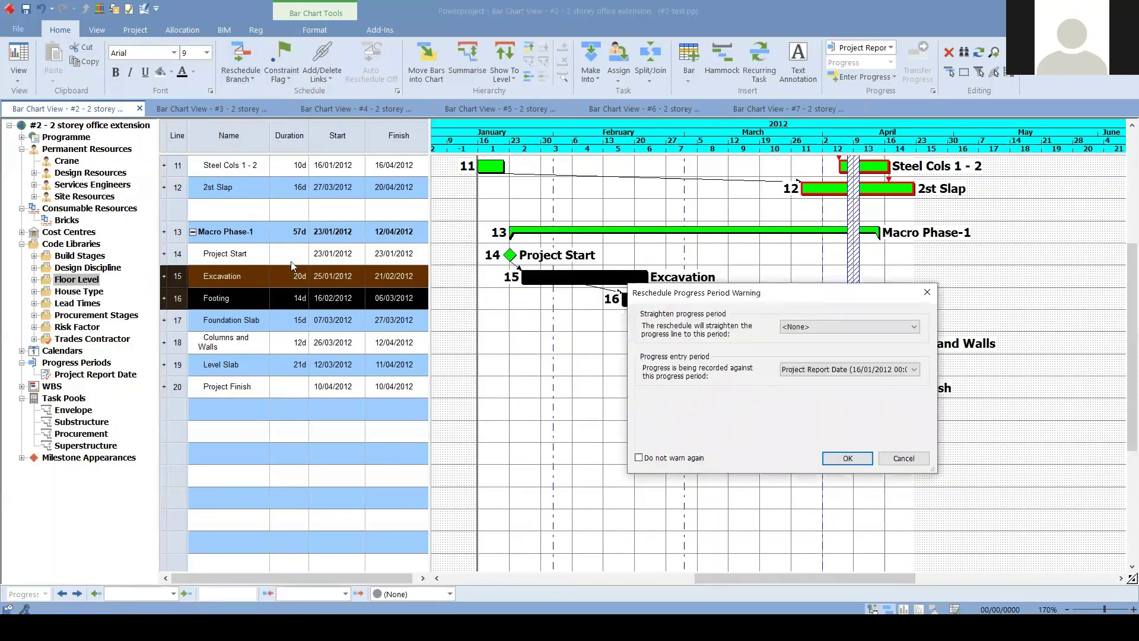
{"action": "left_click", "coordinate": [843, 459]}
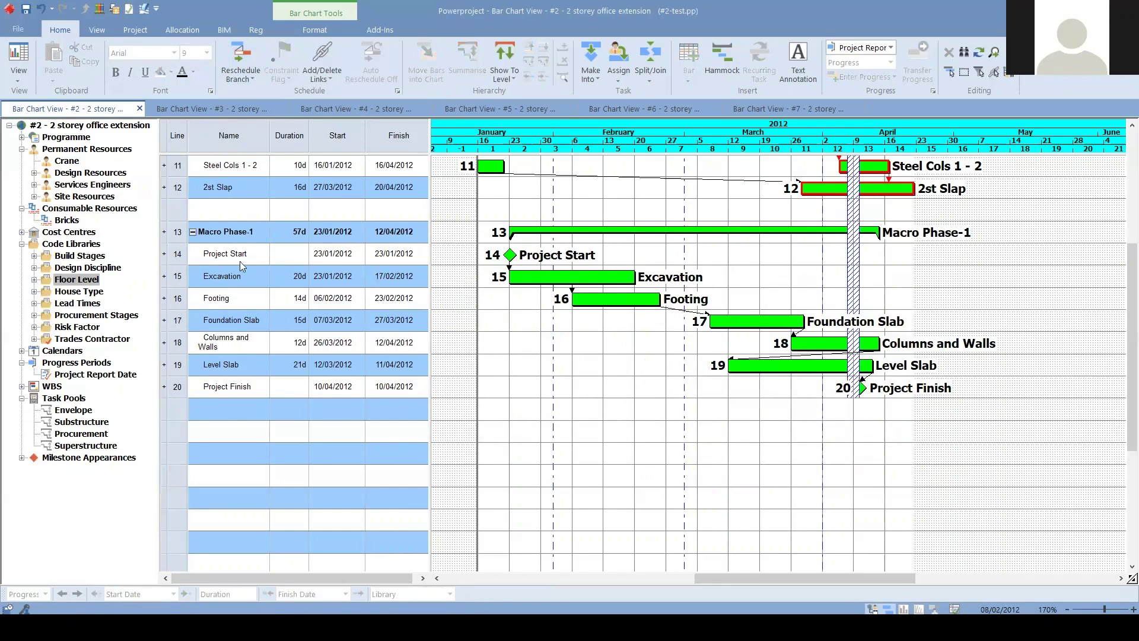
Browse the history of undoable actions down to its earliest entries, without undoing anything.
{"action": "left_click", "coordinate": [52, 8]}
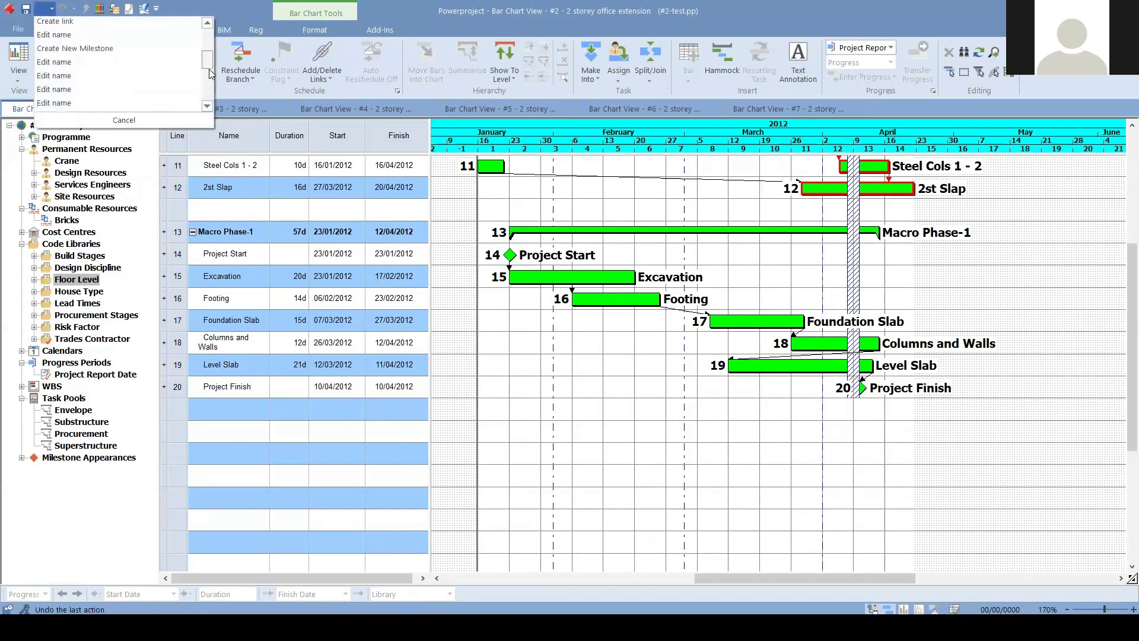
{"action": "left_click_drag", "start_coordinate": [207, 35], "coordinate": [207, 98]}
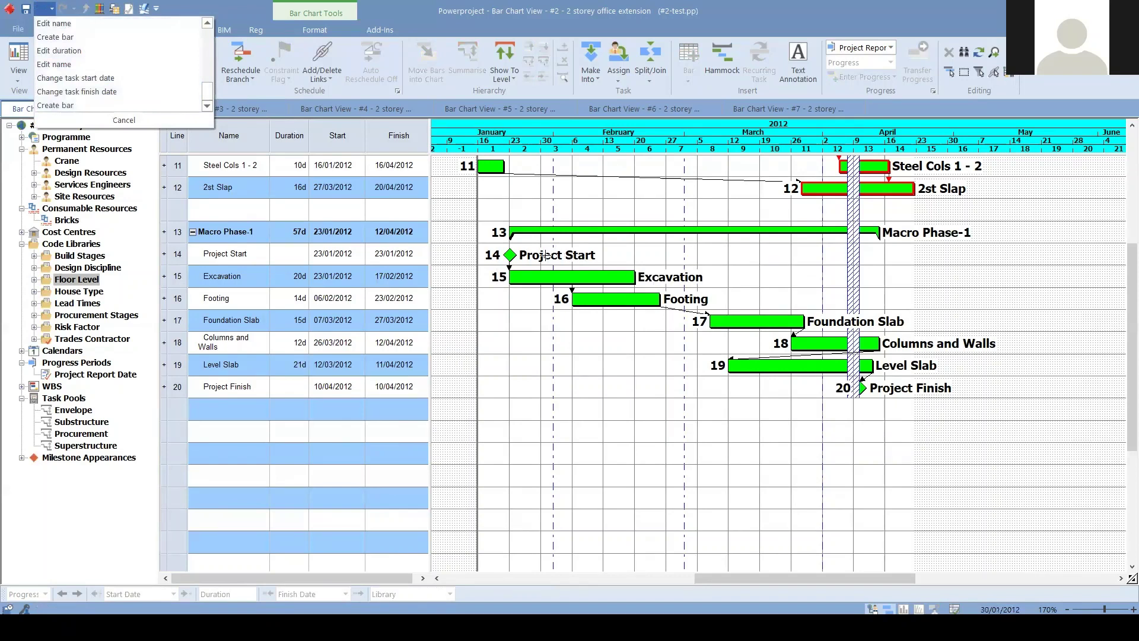
{"action": "left_click_drag", "start_coordinate": [207, 92], "coordinate": [207, 40]}
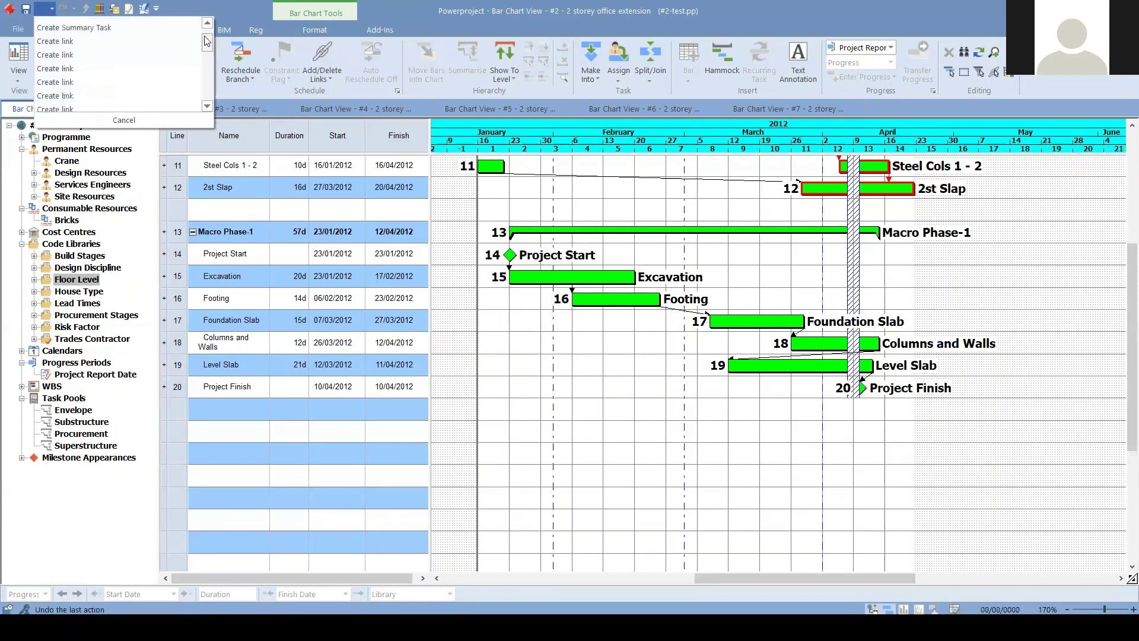
{"action": "left_click", "coordinate": [673, 471]}
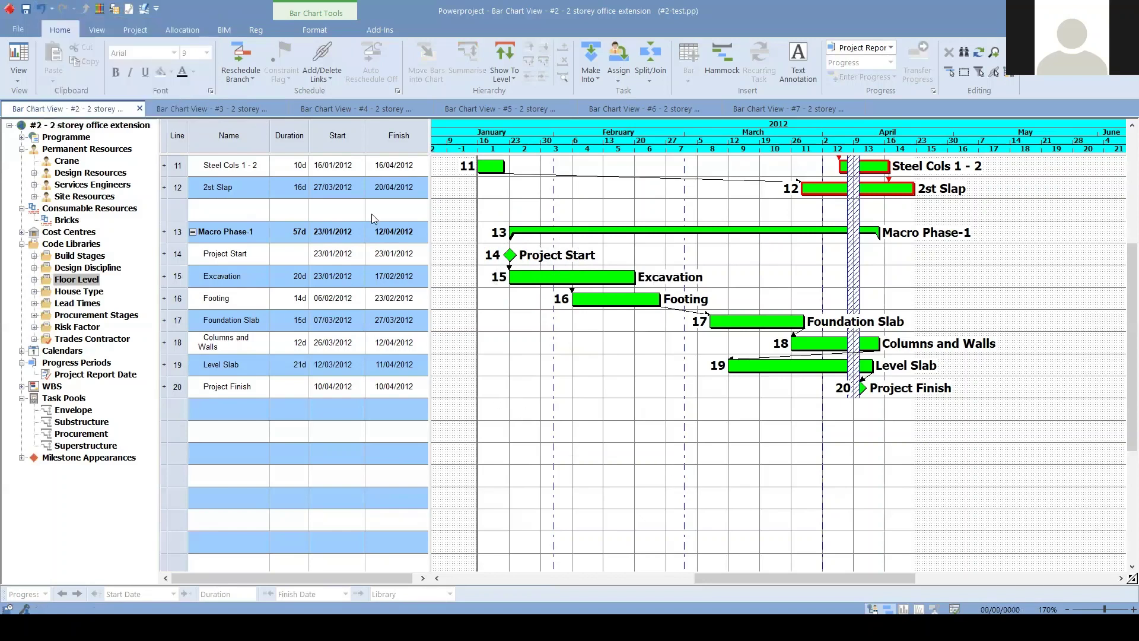
Reschedule the selected rows from Macro Phase-1 through Project Finish, without straightening the progress line.
{"action": "left_click_drag", "start_coordinate": [178, 297], "coordinate": [188, 390]}
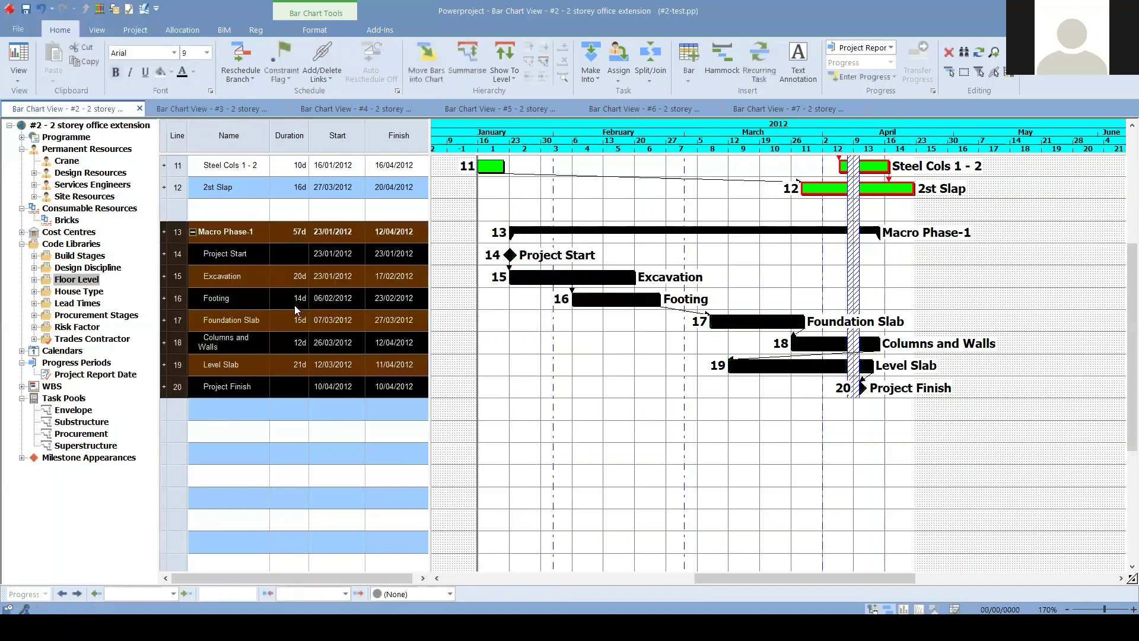
{"action": "left_click", "coordinate": [241, 75]}
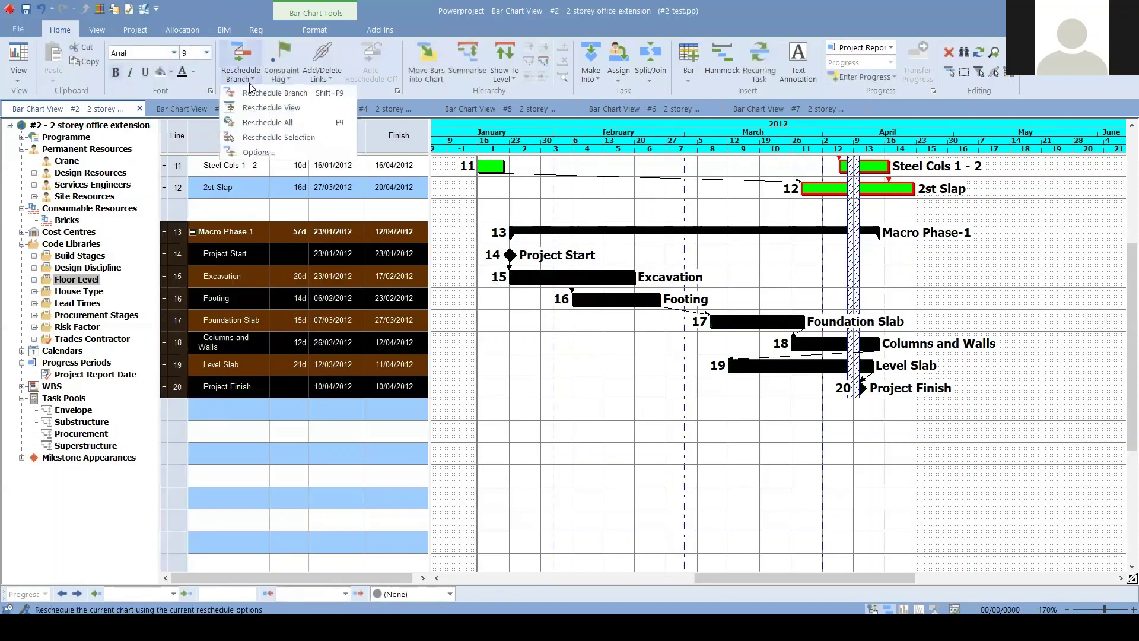
{"action": "left_click", "coordinate": [277, 137]}
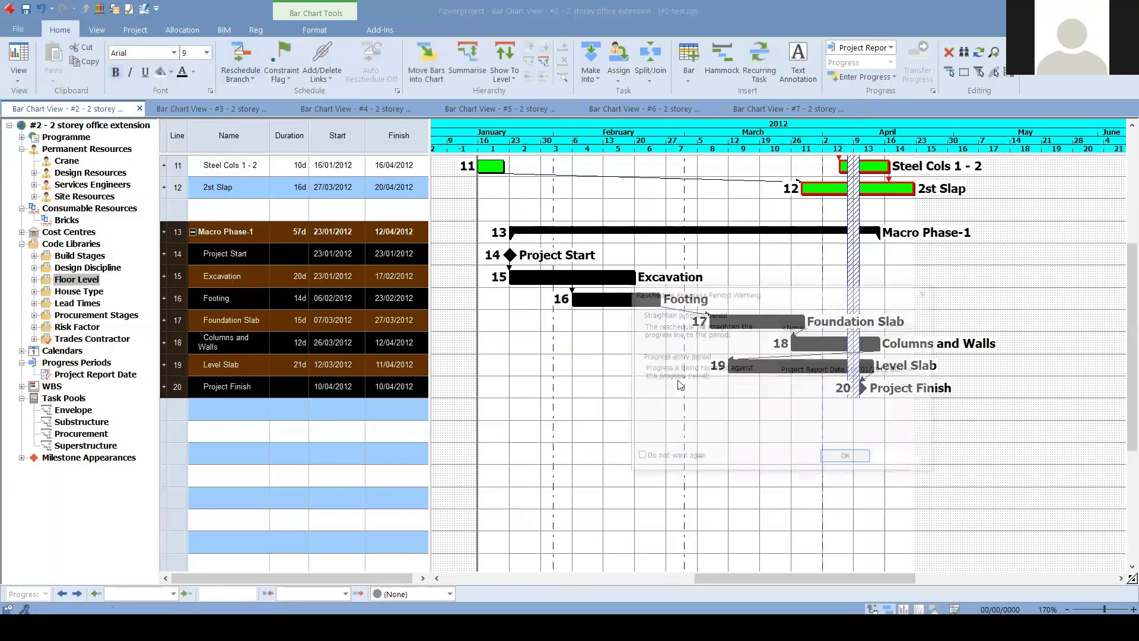
{"action": "left_click", "coordinate": [831, 459]}
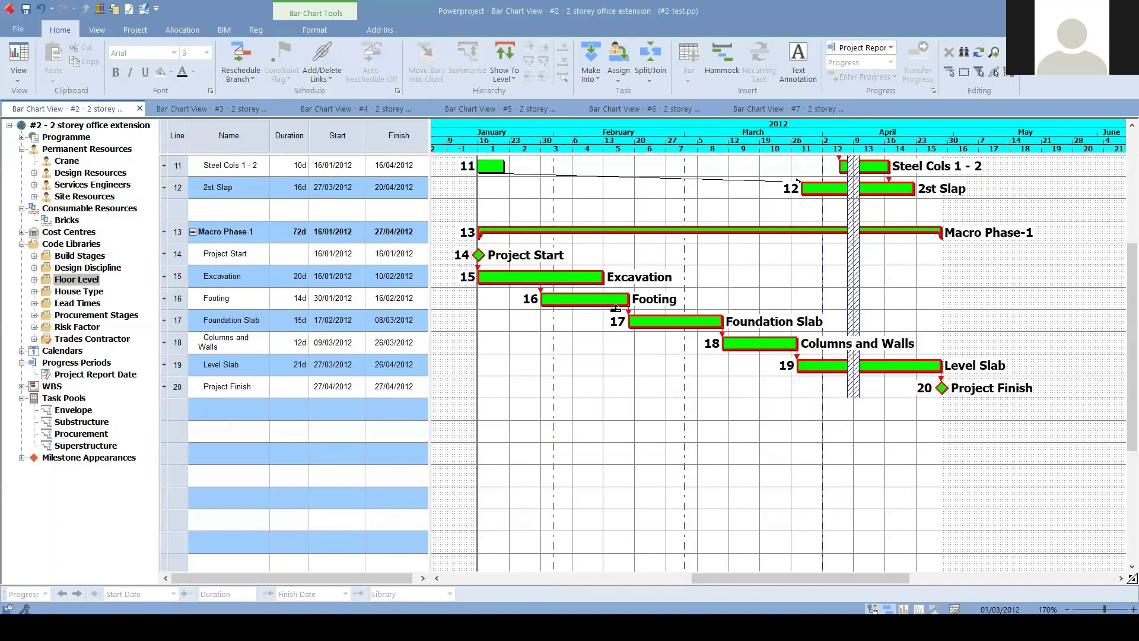
Add a finish-to-finish link from Excavation to Footing and reschedule the programme.
{"action": "left_click_drag", "start_coordinate": [628, 298], "coordinate": [629, 298]}
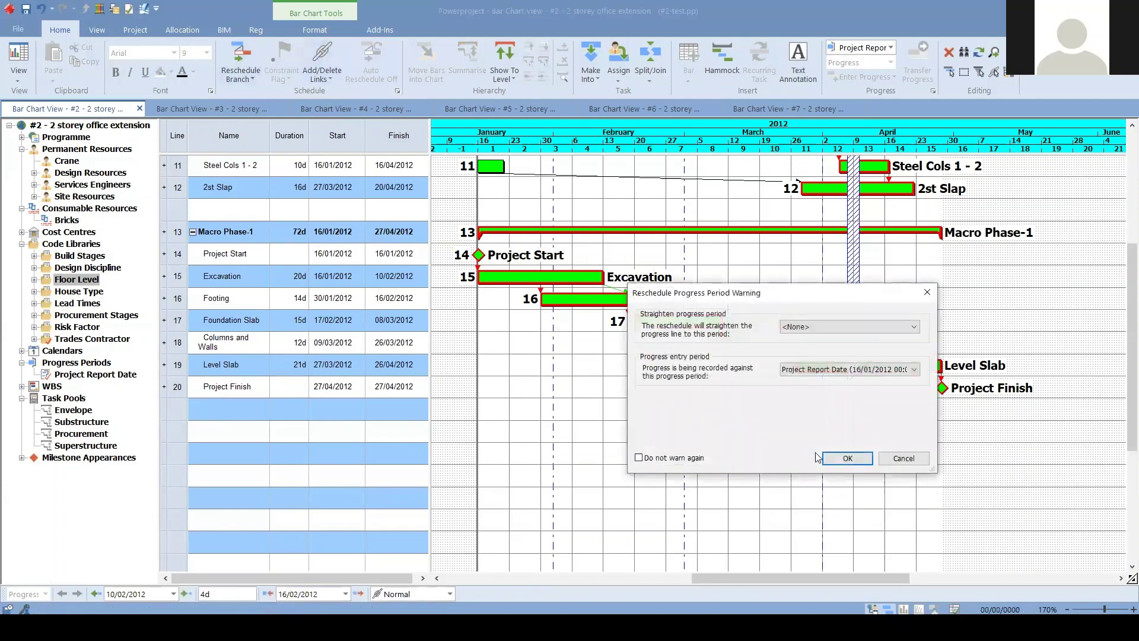
{"action": "left_click", "coordinate": [839, 460]}
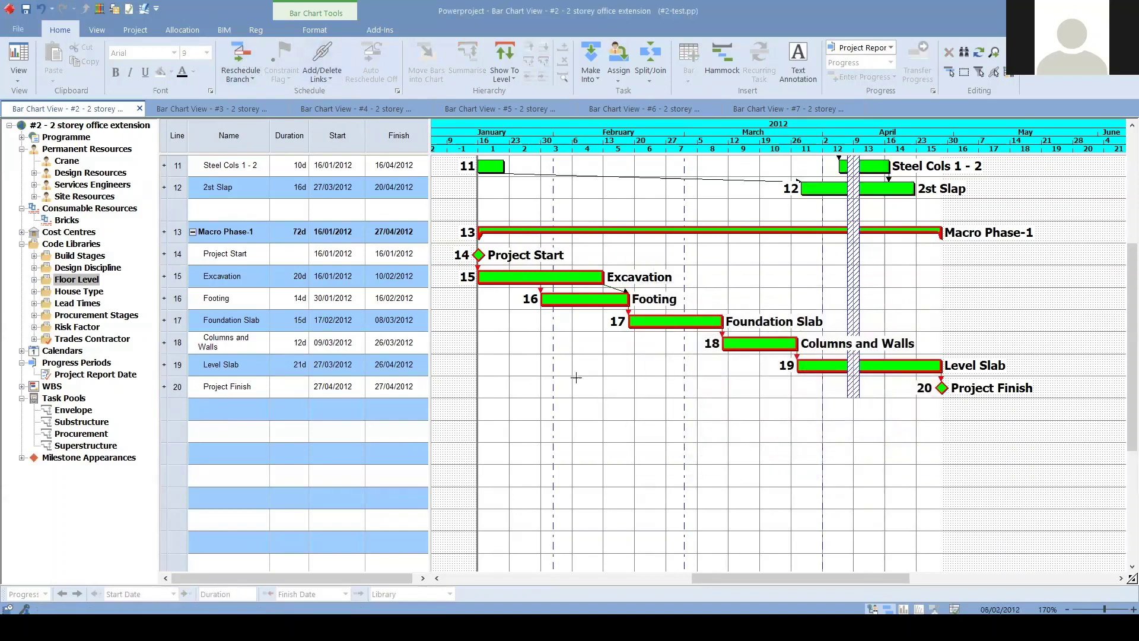
Change the start lag type and lead/lag of the start-to-start link from Excavation to Footing, and check the edited link on the chart.
{"action": "left_click", "coordinate": [541, 291]}
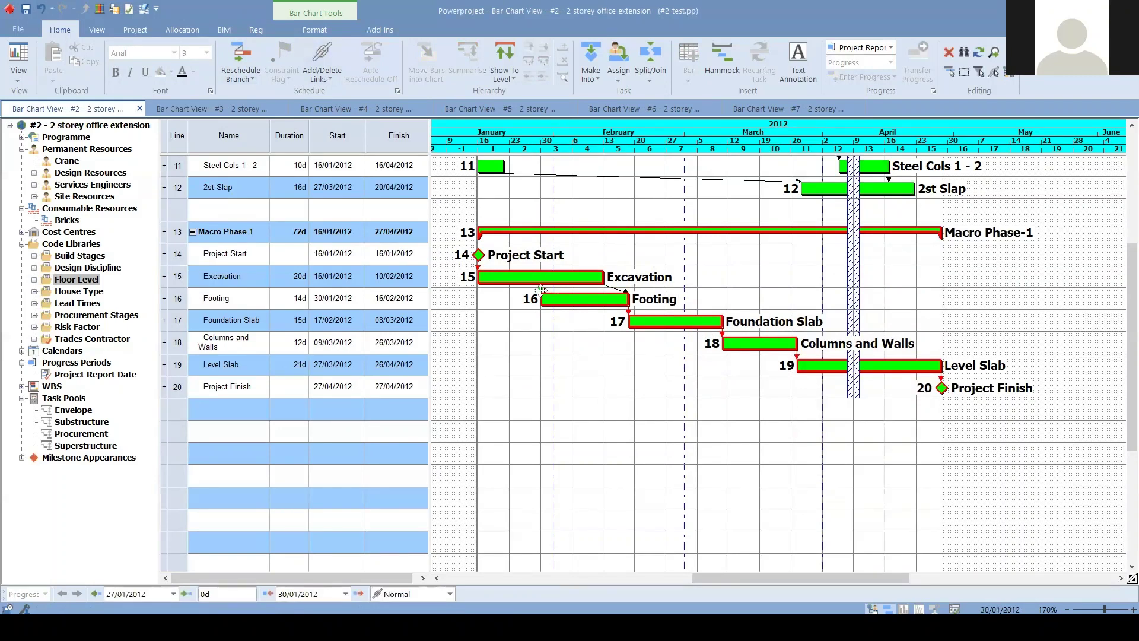
{"action": "double_click", "coordinate": [541, 290]}
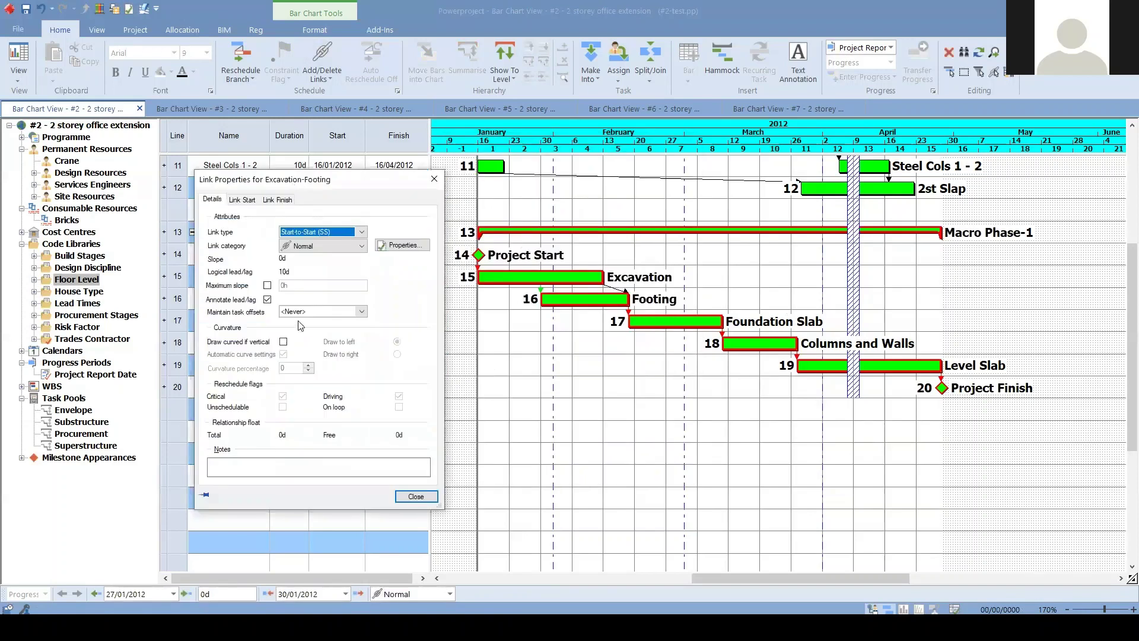
{"action": "left_click", "coordinate": [249, 200]}
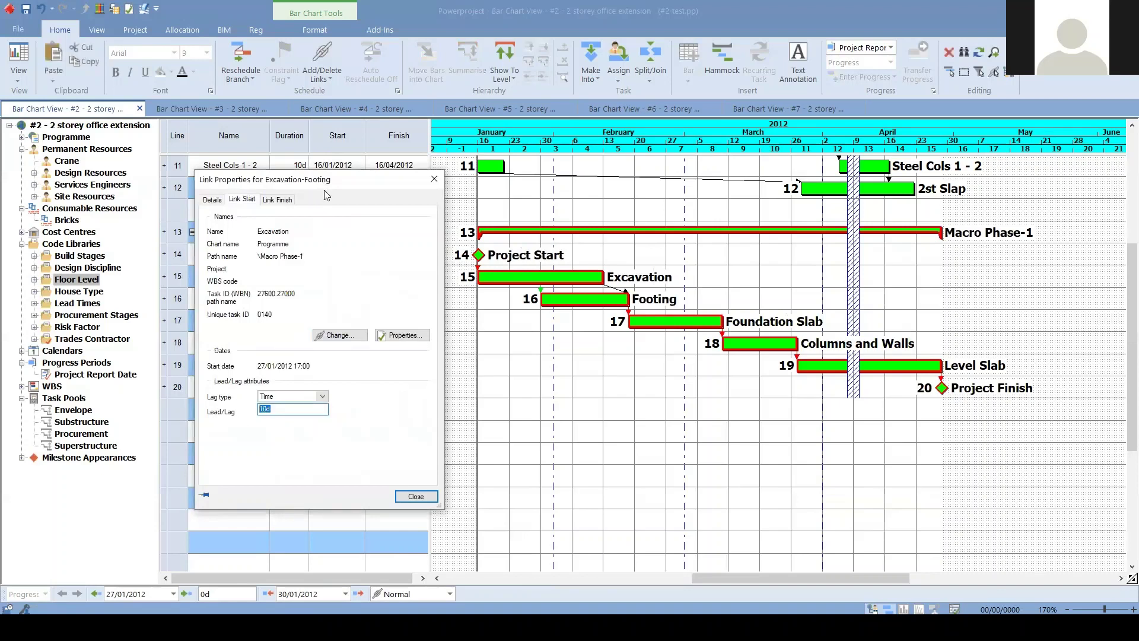
{"action": "left_click_drag", "start_coordinate": [326, 193], "coordinate": [626, 368]}
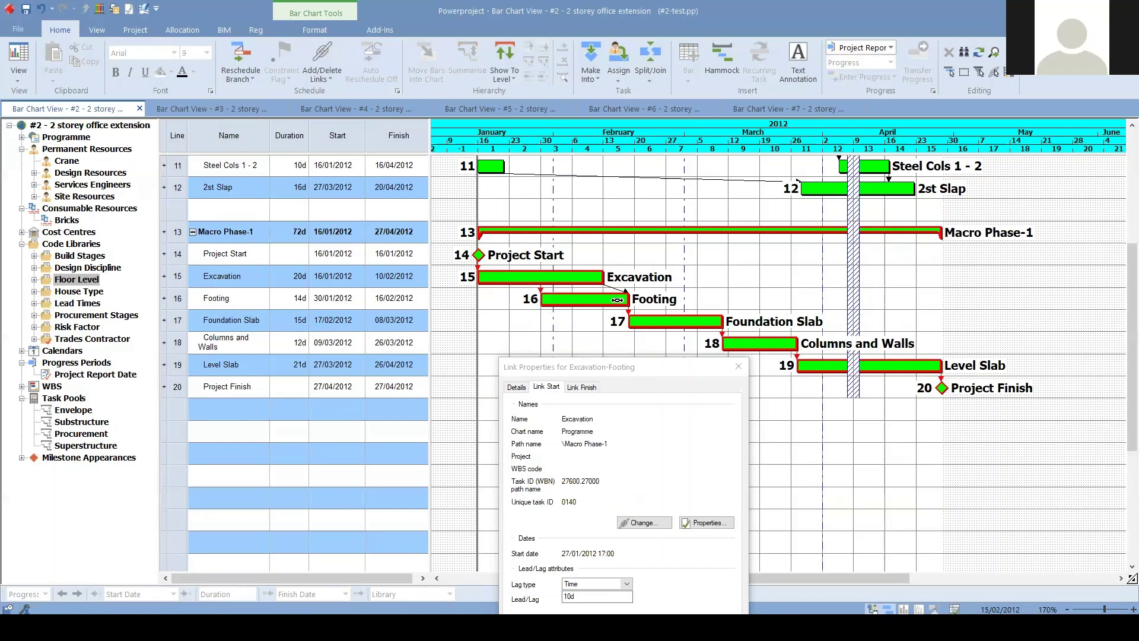
{"action": "left_click_drag", "start_coordinate": [602, 364], "coordinate": [757, 156]}
{"action": "left_click", "coordinate": [749, 374]}
{"action": "left_click", "coordinate": [756, 385]}
{"action": "key", "text": "Tab"}
{"action": "key", "text": "Return"}
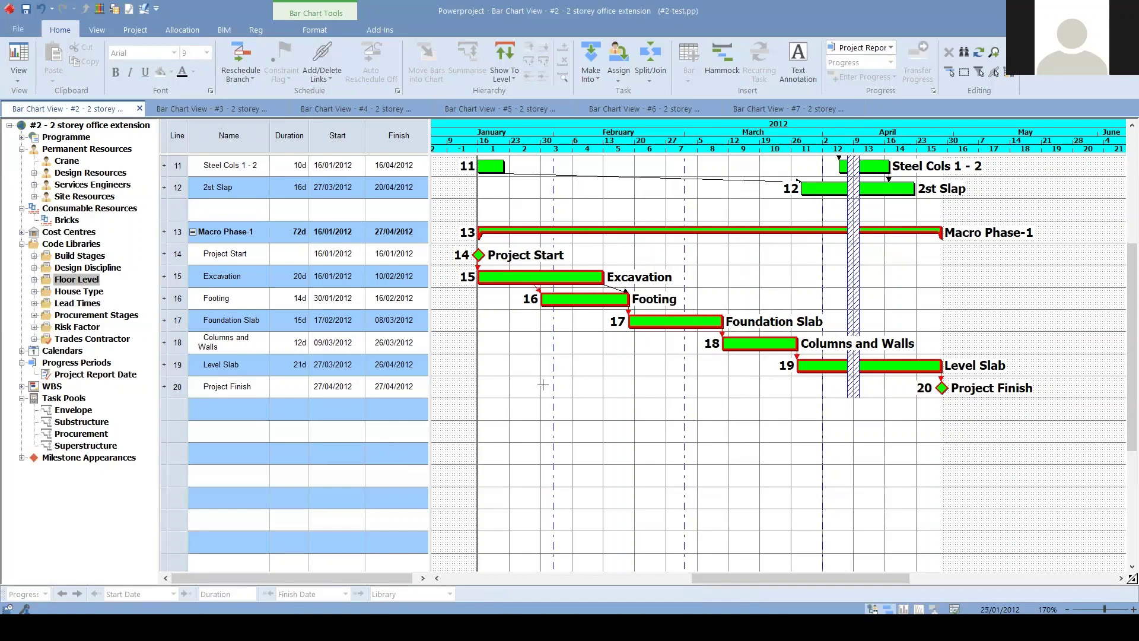
{"action": "left_click", "coordinate": [540, 289]}
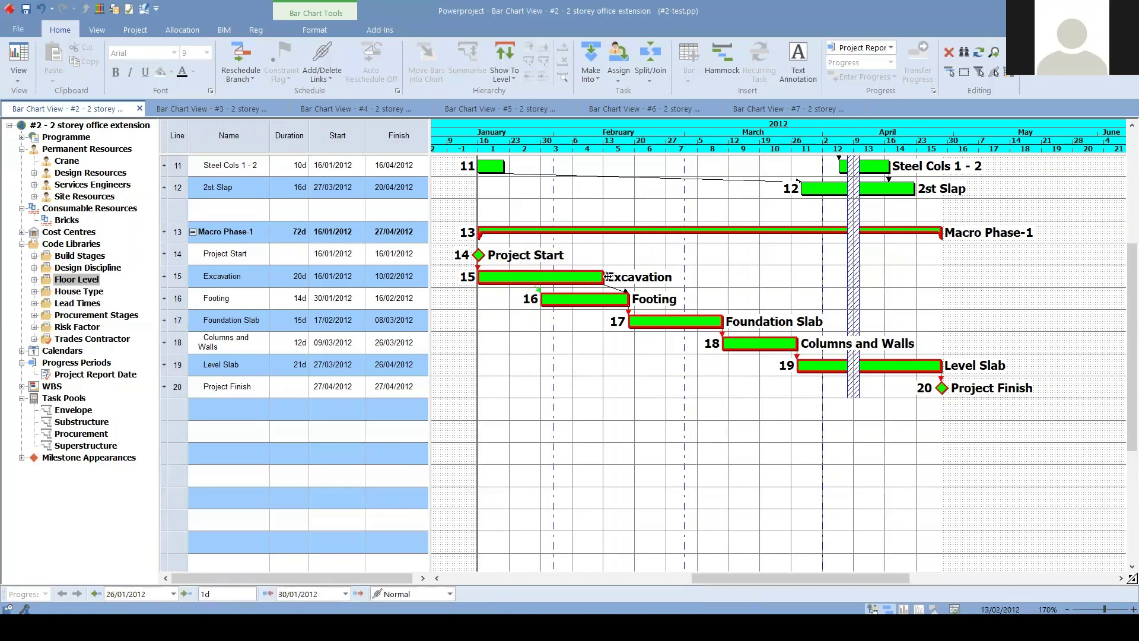
{"action": "left_click", "coordinate": [560, 332]}
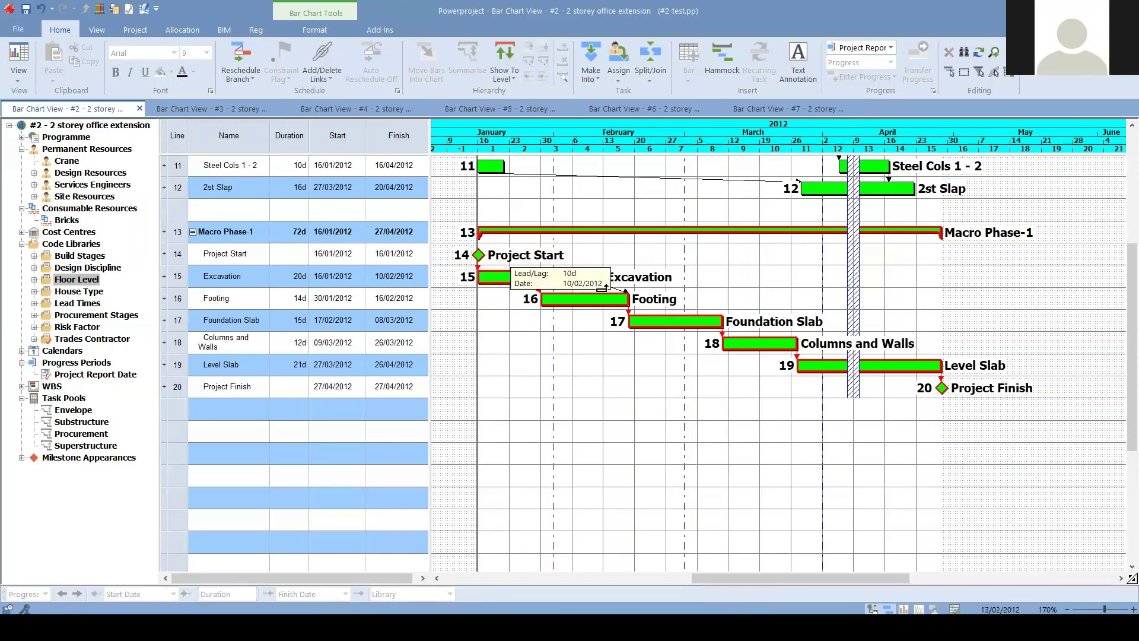
Lengthen the Excavation bar to 42 days and reschedule the whole programme.
{"action": "left_click_drag", "start_coordinate": [605, 276], "coordinate": [744, 275]}
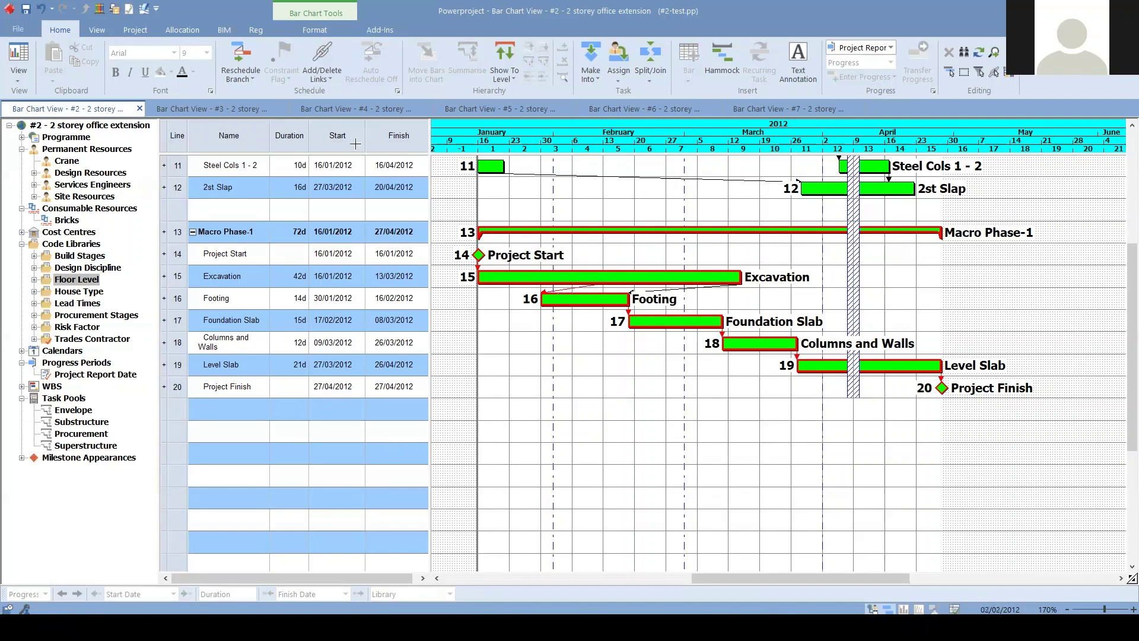
{"action": "left_click", "coordinate": [241, 78]}
{"action": "left_click", "coordinate": [290, 121]}
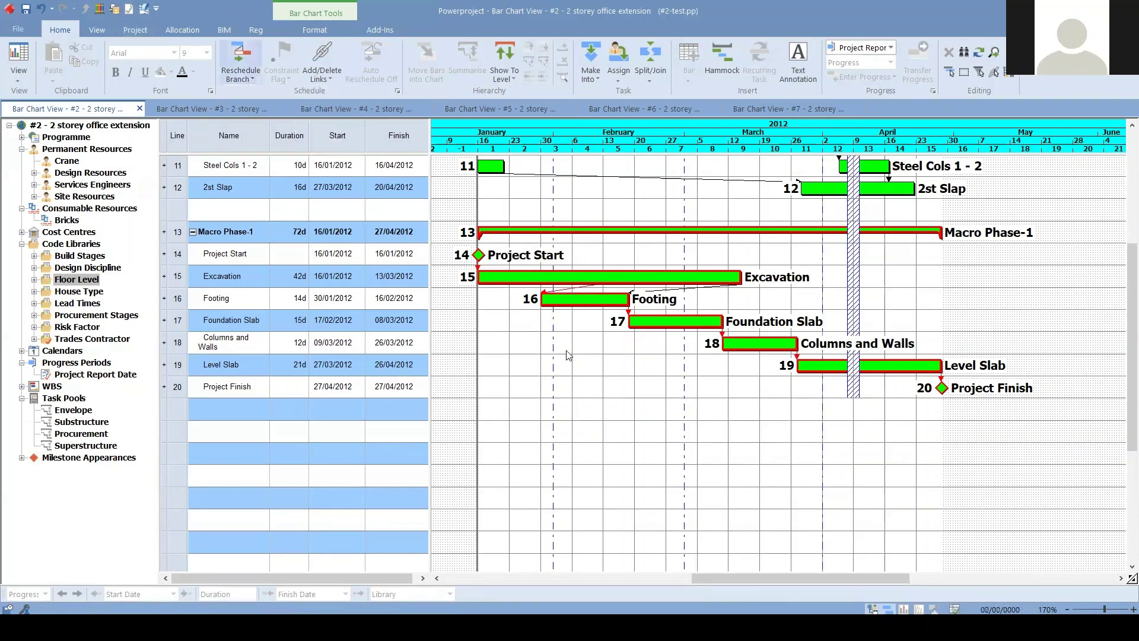
{"action": "left_click", "coordinate": [834, 459]}
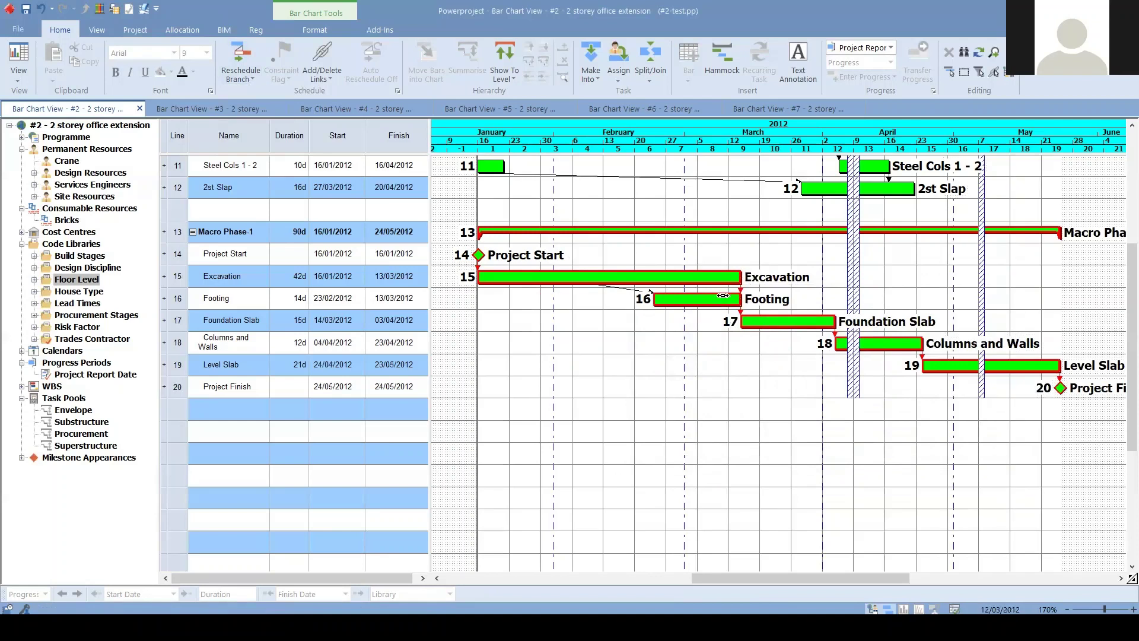
Delete the finish-to-finish link between Excavation and Footing and reschedule the current view.
{"action": "left_click", "coordinate": [693, 300]}
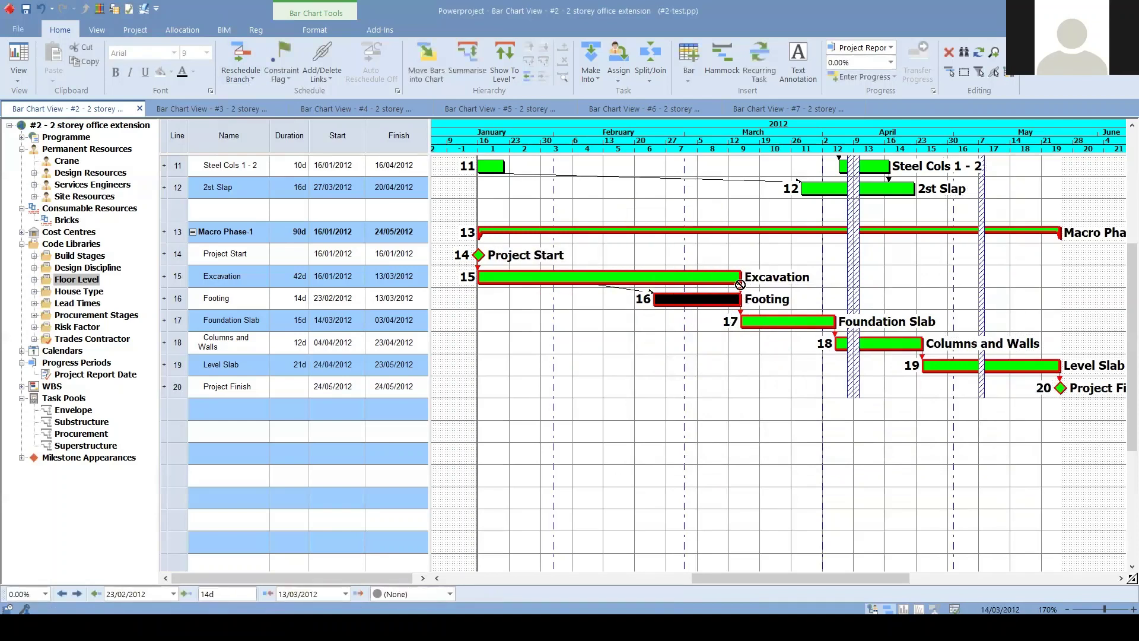
{"action": "left_click", "coordinate": [777, 245]}
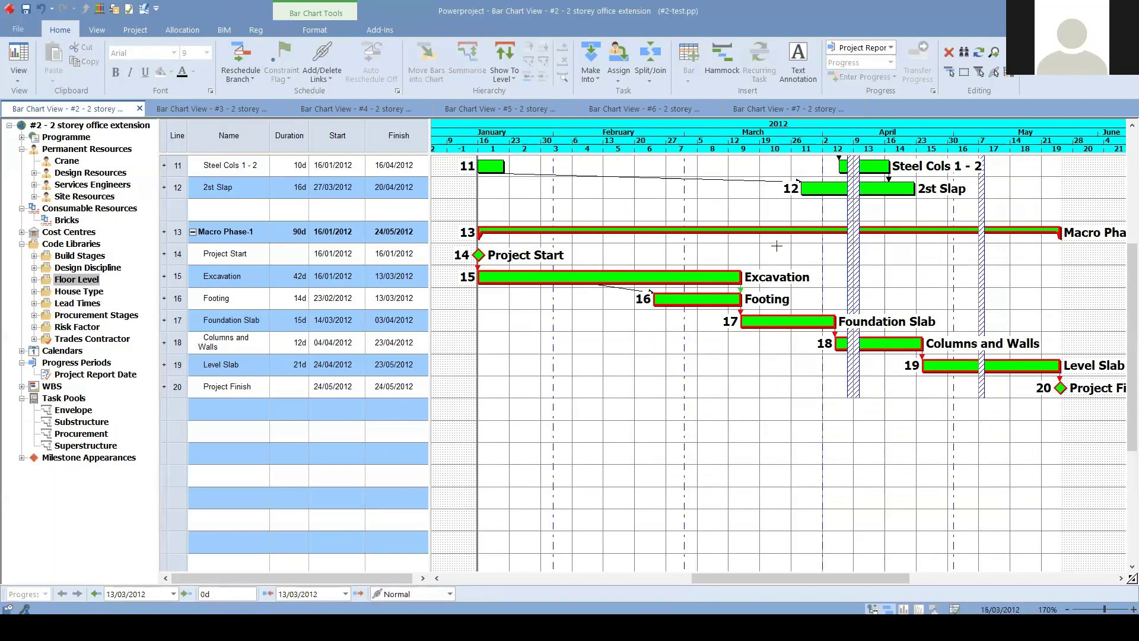
{"action": "left_click", "coordinate": [248, 79]}
{"action": "left_click", "coordinate": [271, 107]}
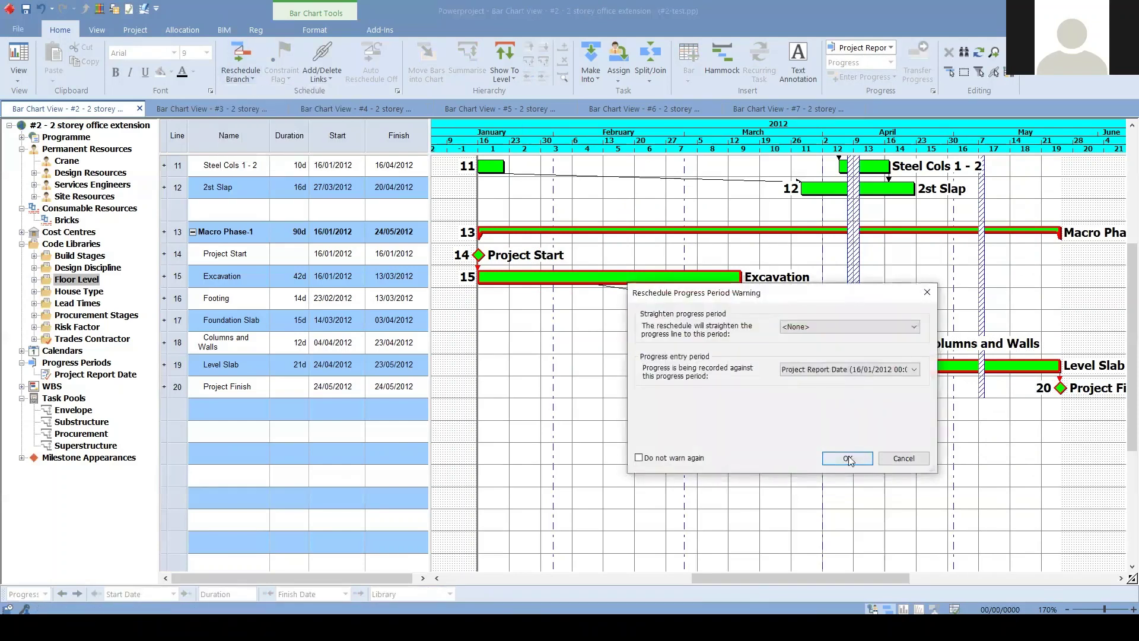
{"action": "left_click", "coordinate": [847, 458]}
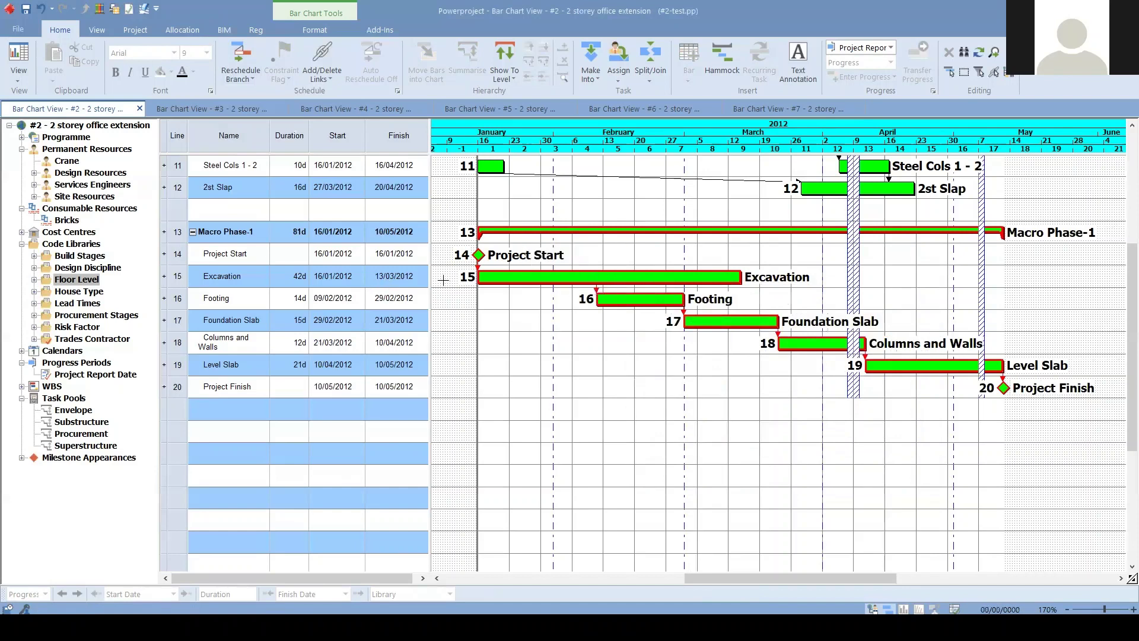
Shorten the Excavation bar to 30 days, finishing on 24/02/2012.
{"action": "double_click", "coordinate": [290, 276]}
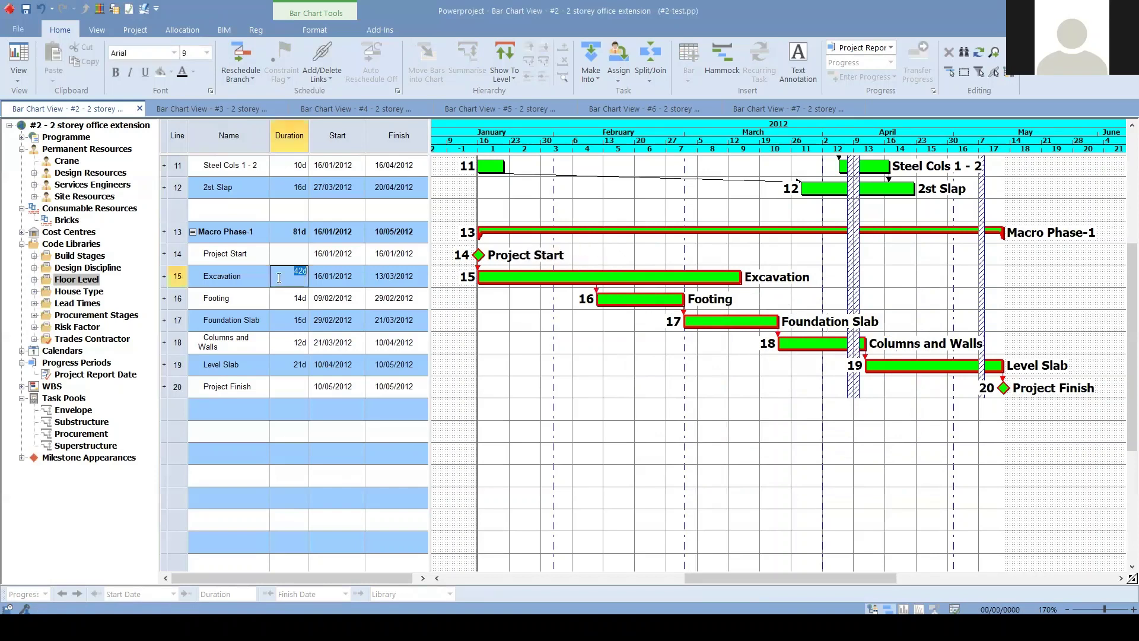
{"action": "left_click", "coordinate": [637, 337]}
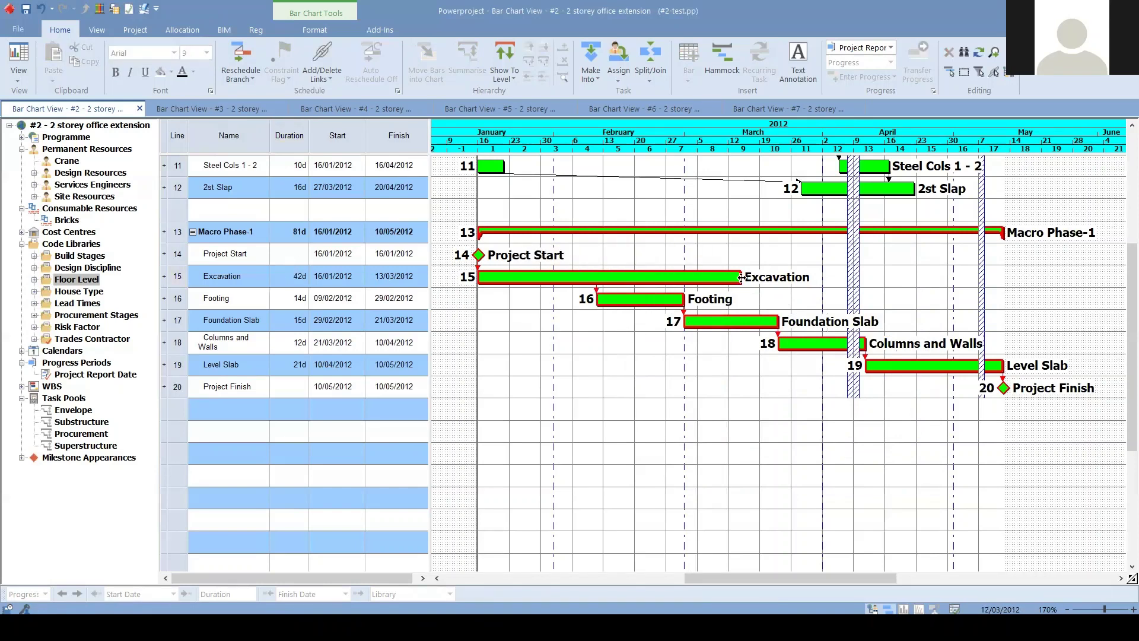
{"action": "left_click_drag", "start_coordinate": [743, 276], "coordinate": [666, 277]}
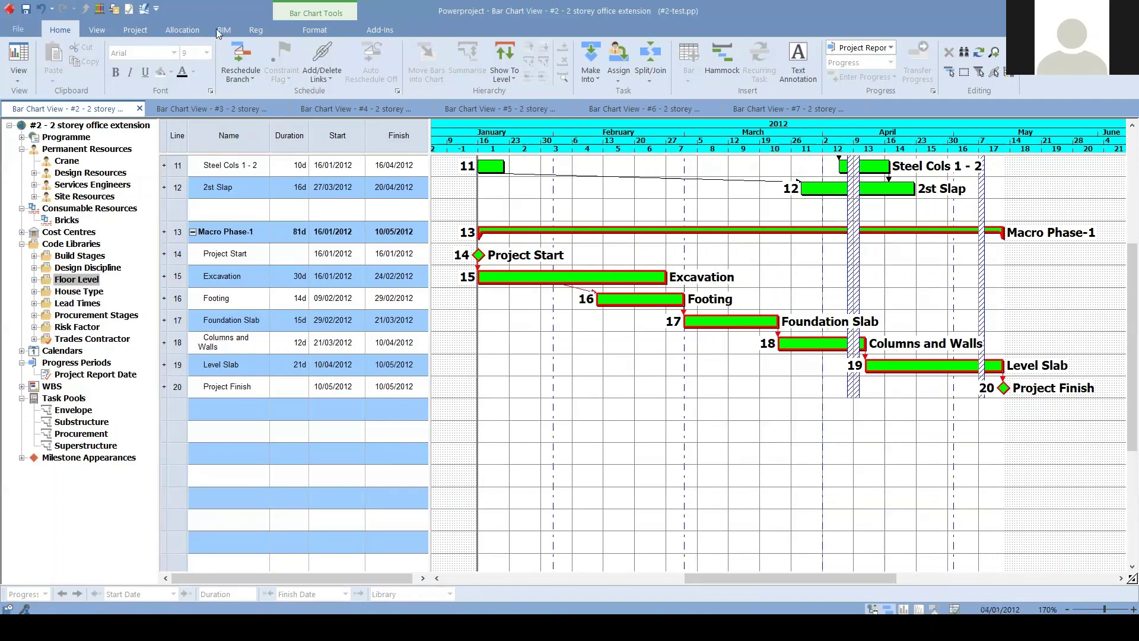
Link the finish of Excavation to the finish of Footing and reschedule all tasks.
{"action": "left_click_drag", "start_coordinate": [664, 289], "coordinate": [685, 298]}
{"action": "left_click", "coordinate": [240, 74]}
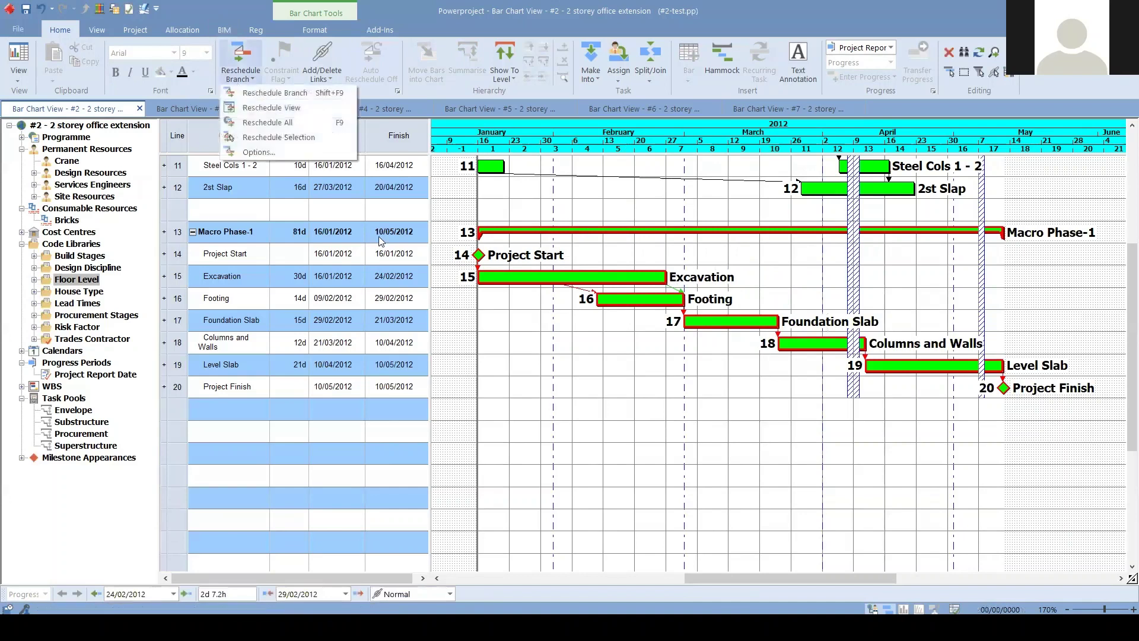
{"action": "left_click", "coordinate": [311, 121]}
{"action": "left_click", "coordinate": [838, 456]}
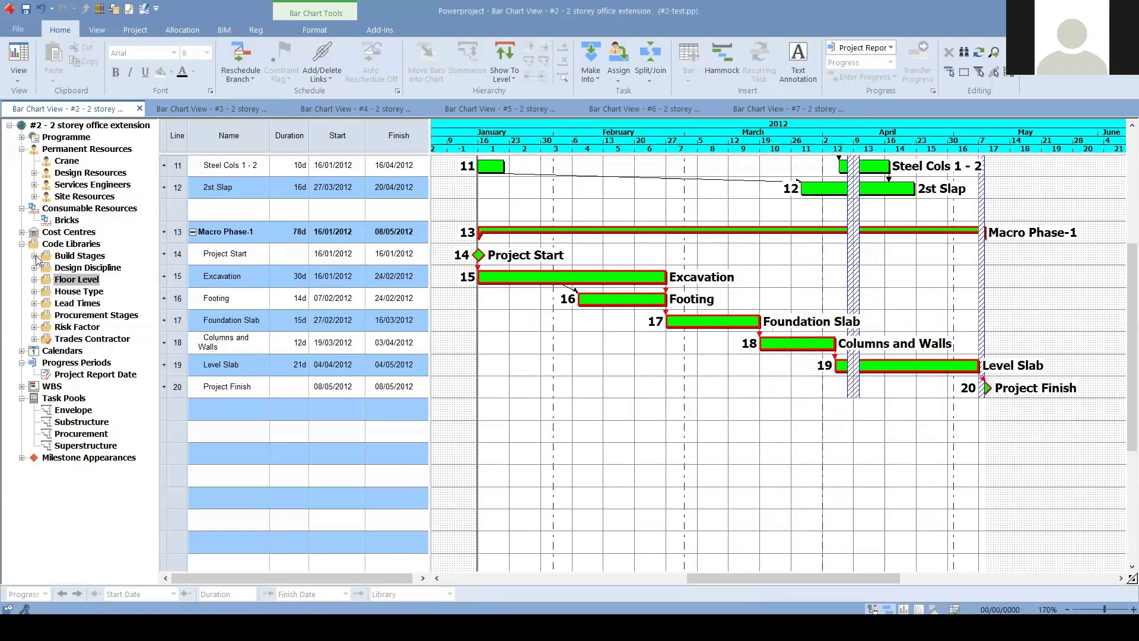
Copy the Macro Phase-1 summary bar to the task pool, view its contents there and return to the main programme.
{"action": "left_click", "coordinate": [70, 249]}
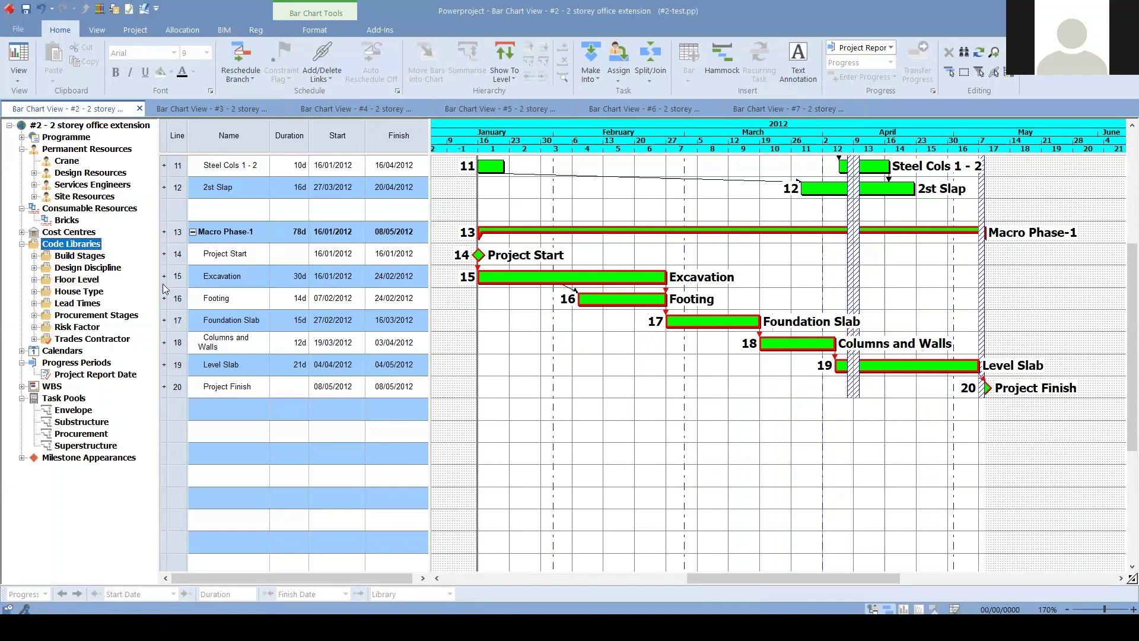
{"action": "right_click", "coordinate": [182, 236]}
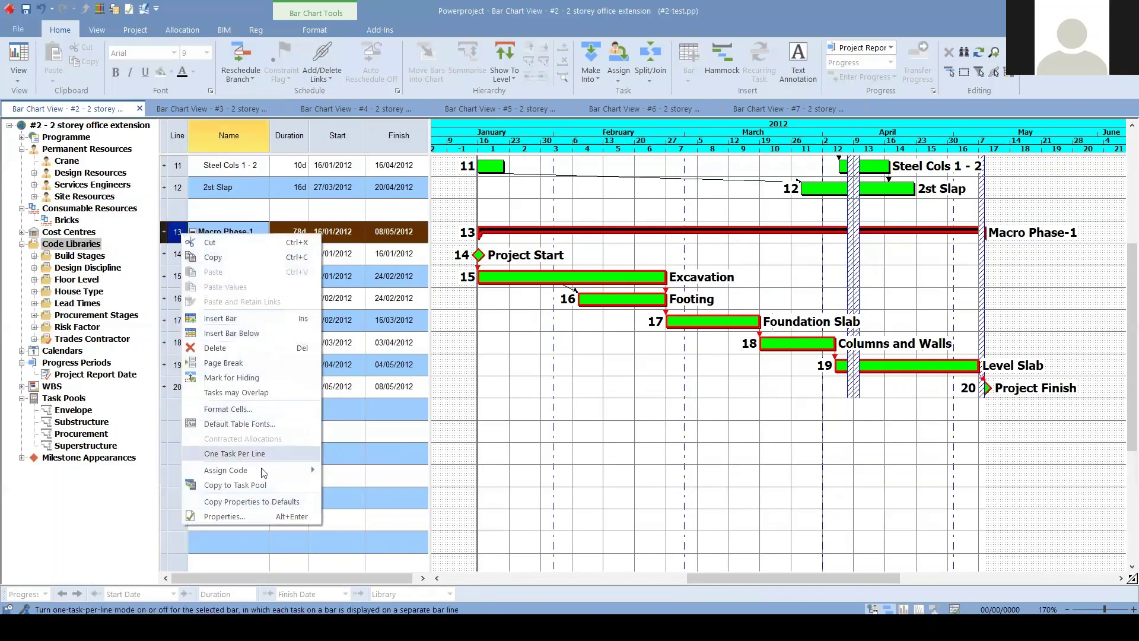
{"action": "left_click", "coordinate": [235, 485]}
{"action": "left_click", "coordinate": [73, 422]}
{"action": "double_click", "coordinate": [73, 422]}
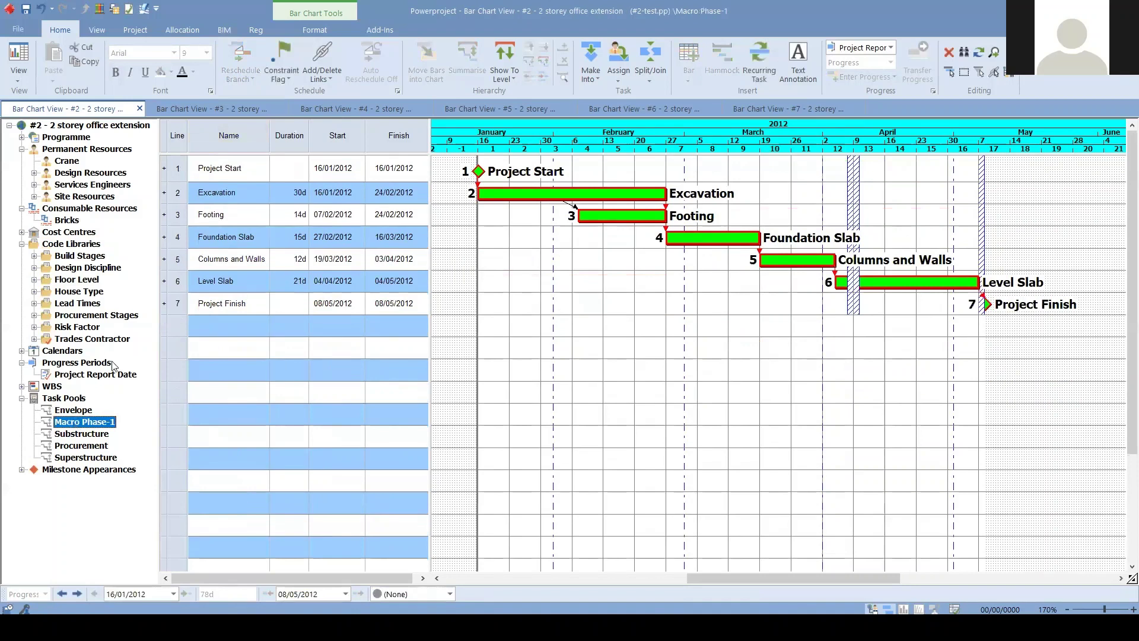
{"action": "double_click", "coordinate": [61, 138]}
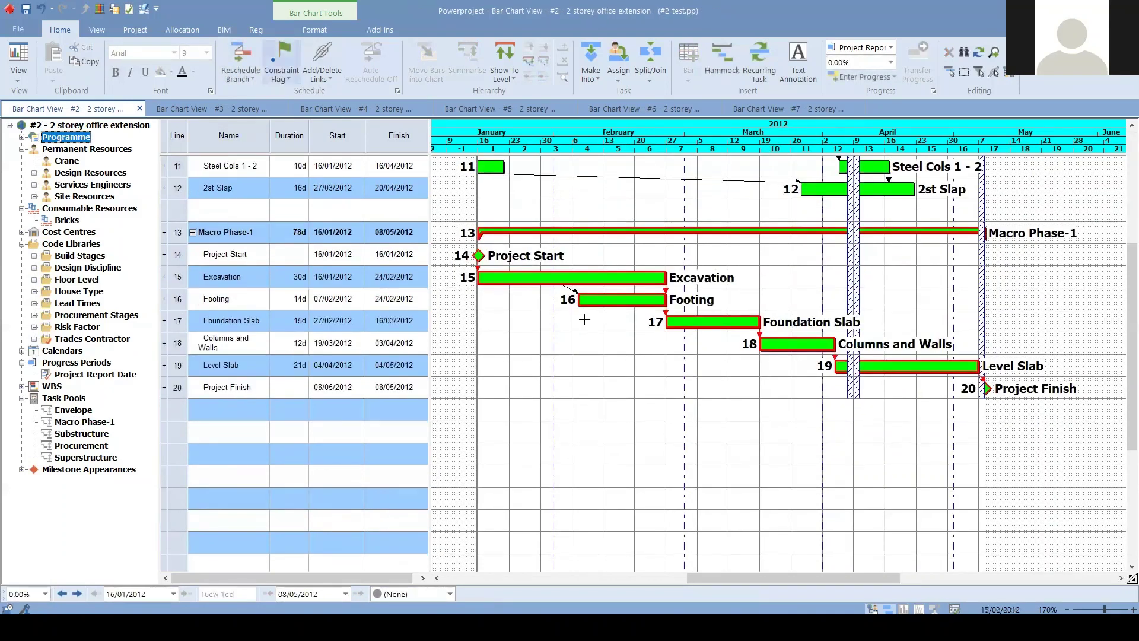
Insert the Macro Phase-1 task pool entry as a new summary bar below Project Finish and expand it.
{"action": "scroll", "coordinate": [597, 383], "scroll_direction": "down", "scroll_amount": 2}
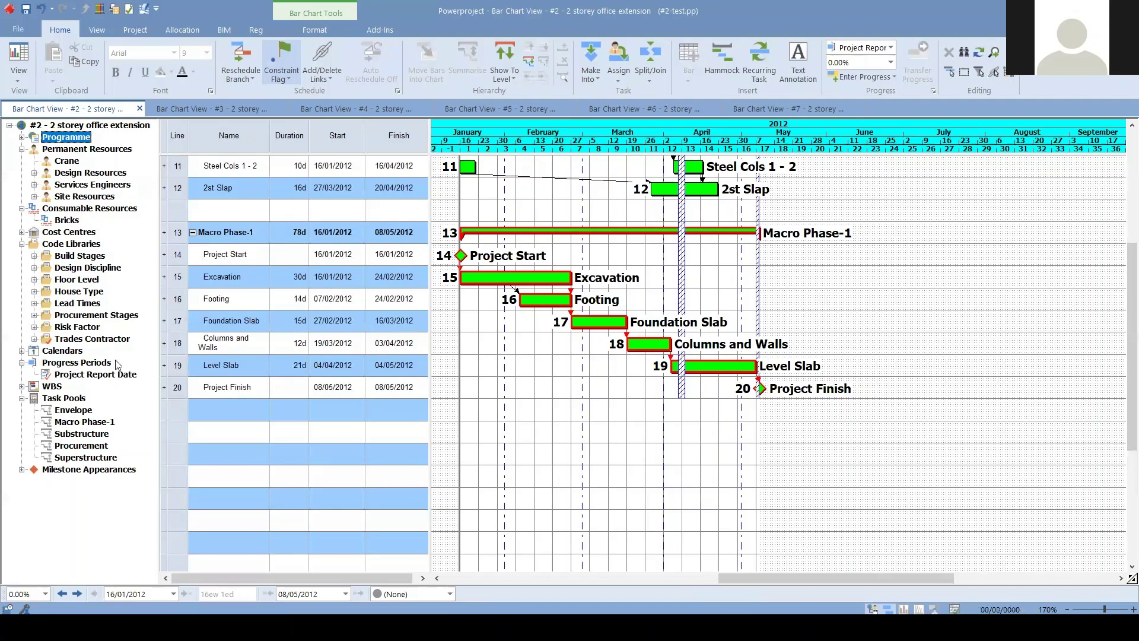
{"action": "left_click_drag", "start_coordinate": [81, 425], "coordinate": [652, 408]}
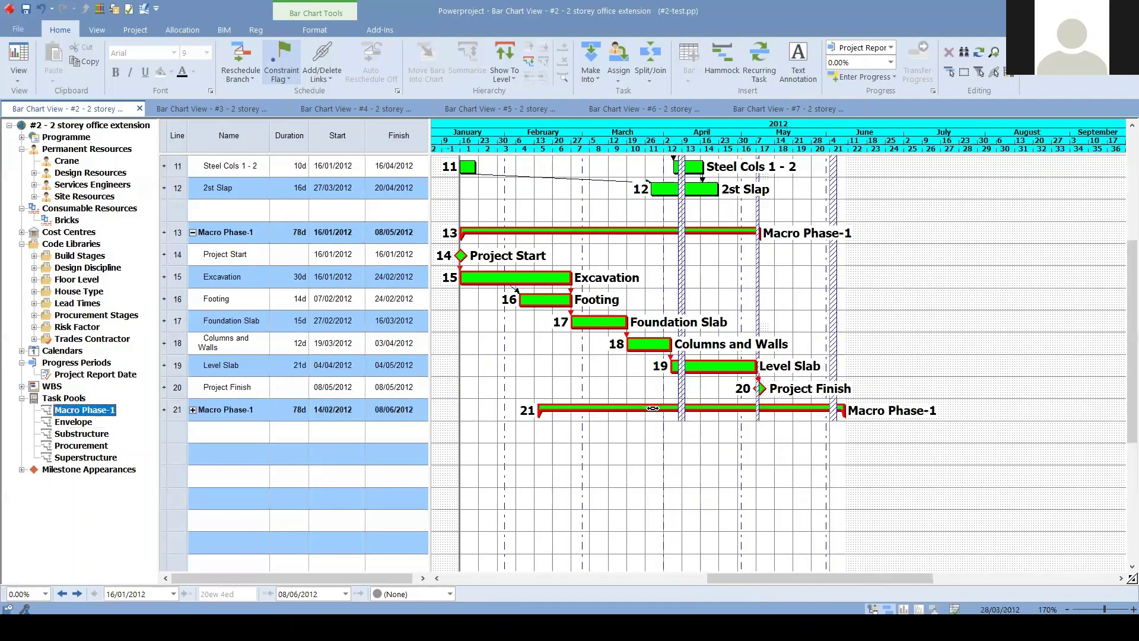
{"action": "left_click", "coordinate": [193, 410]}
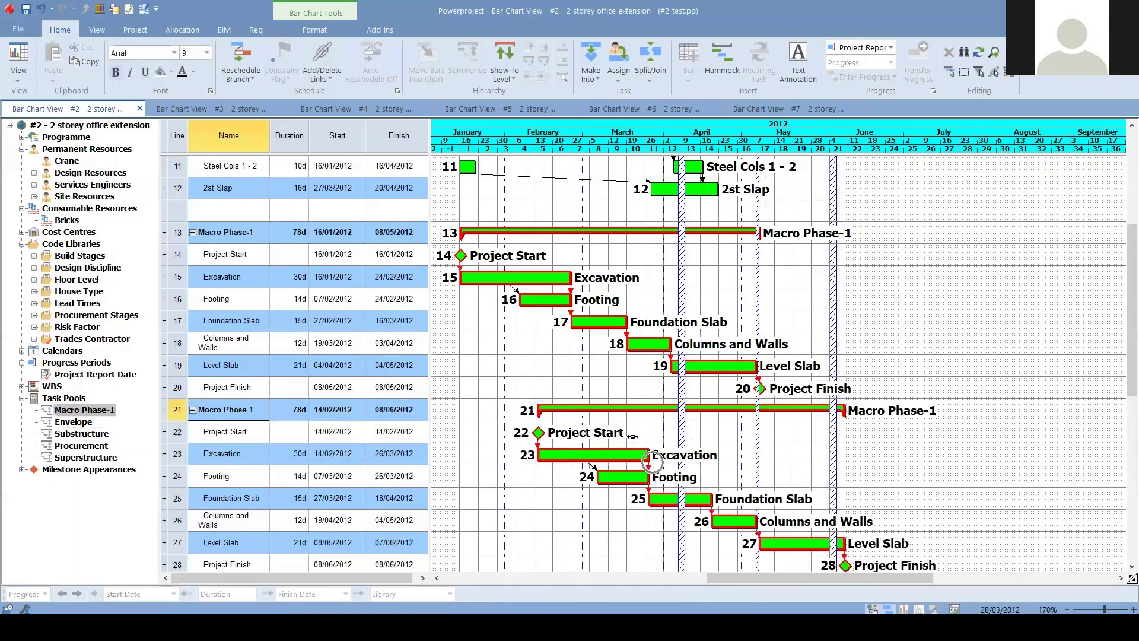
{"action": "scroll", "coordinate": [633, 436], "scroll_direction": "down", "scroll_amount": 1}
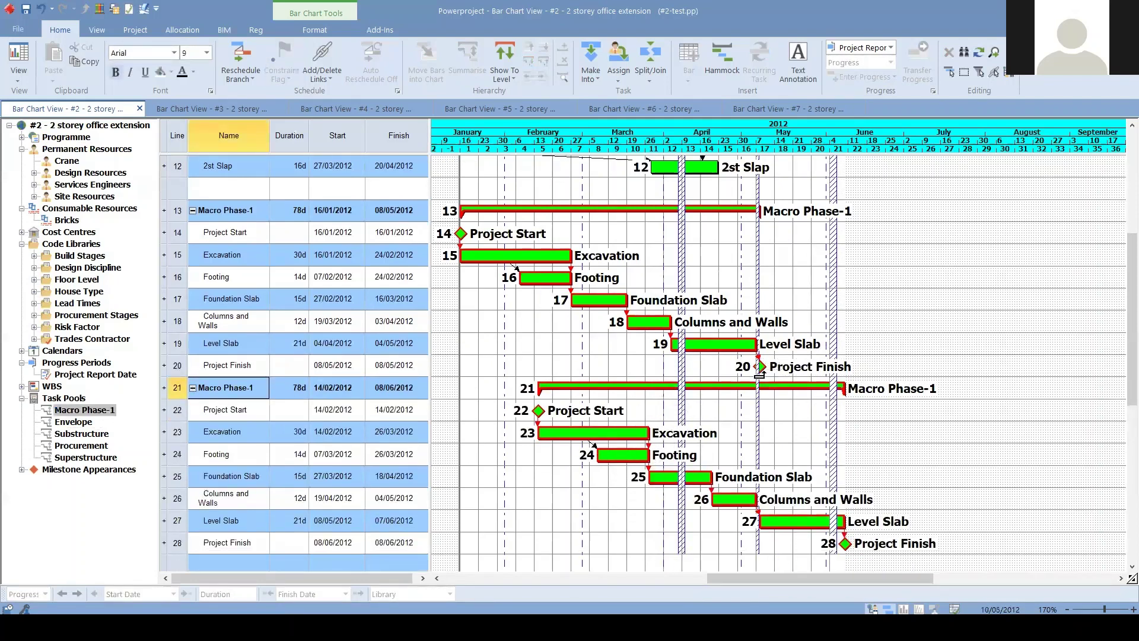
Link the first phase's Project Finish to the inserted phase's Project Start with a 30d lag and reschedule all tasks.
{"action": "left_click_drag", "start_coordinate": [760, 375], "coordinate": [535, 409]}
{"action": "left_click", "coordinate": [241, 76]}
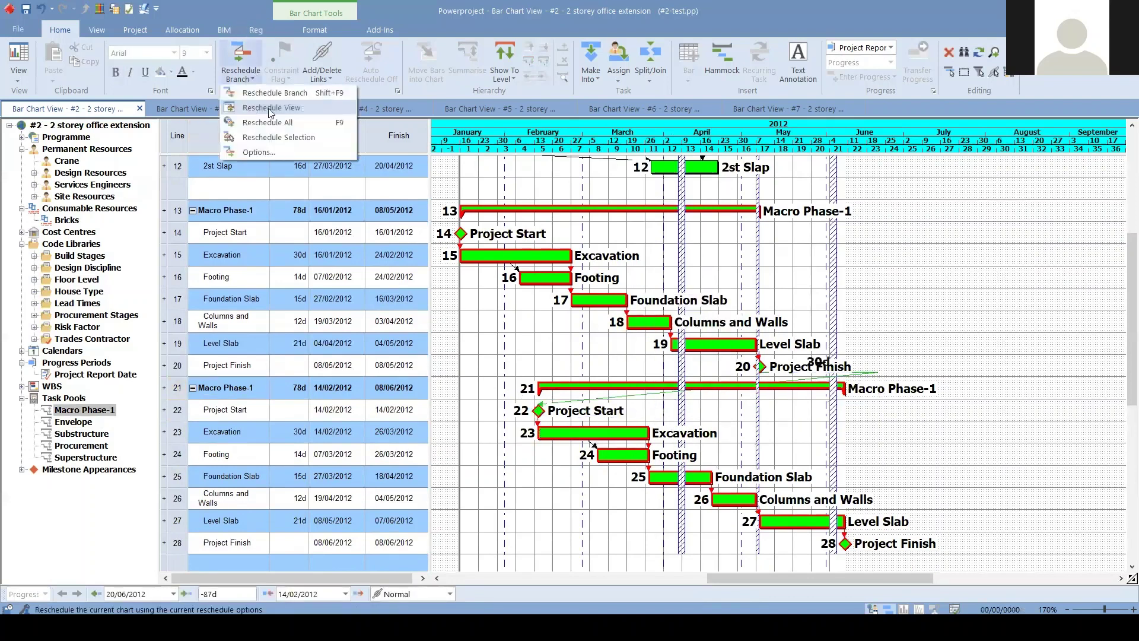
{"action": "left_click", "coordinate": [271, 122]}
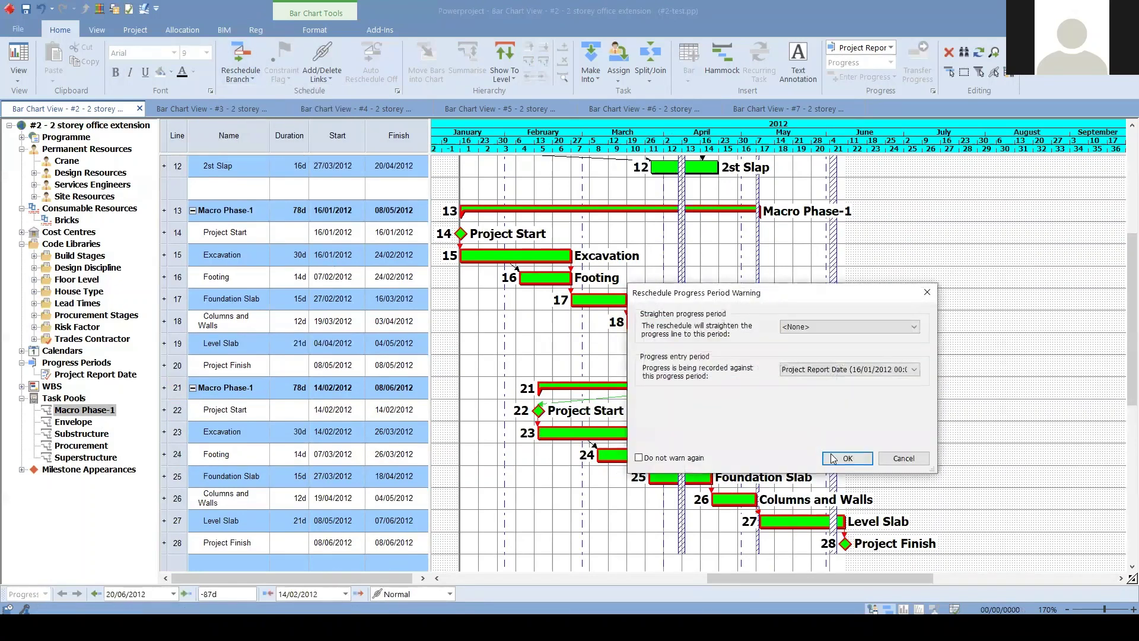
{"action": "left_click", "coordinate": [849, 454]}
{"action": "scroll", "coordinate": [646, 457], "scroll_direction": "right", "scroll_amount": 2}
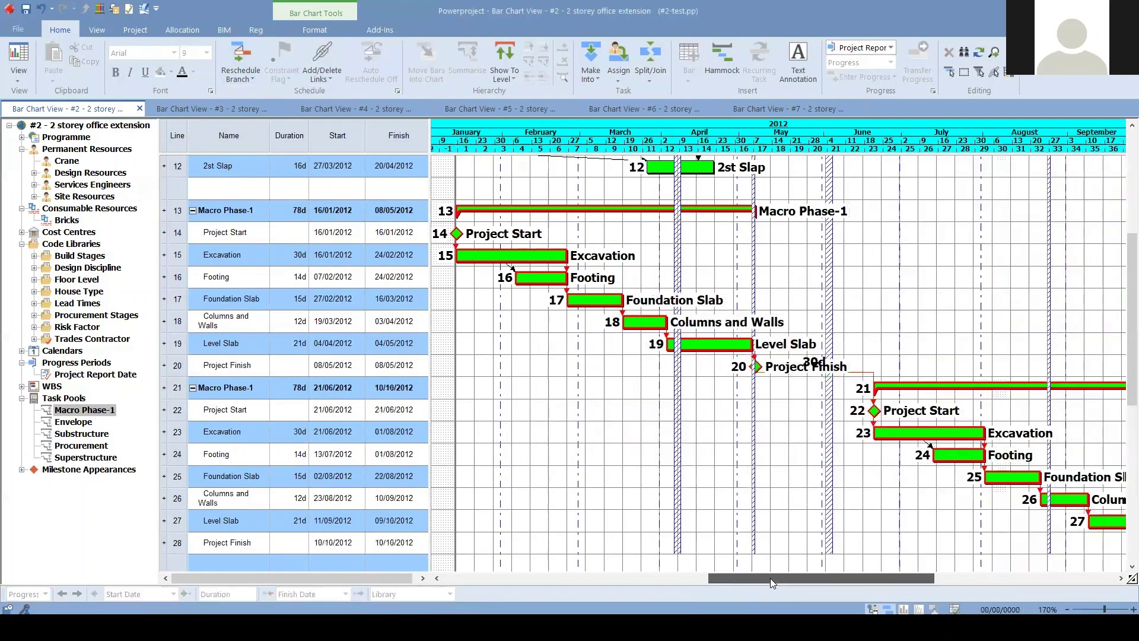
{"action": "scroll", "coordinate": [657, 454], "scroll_direction": "down", "scroll_amount": 2}
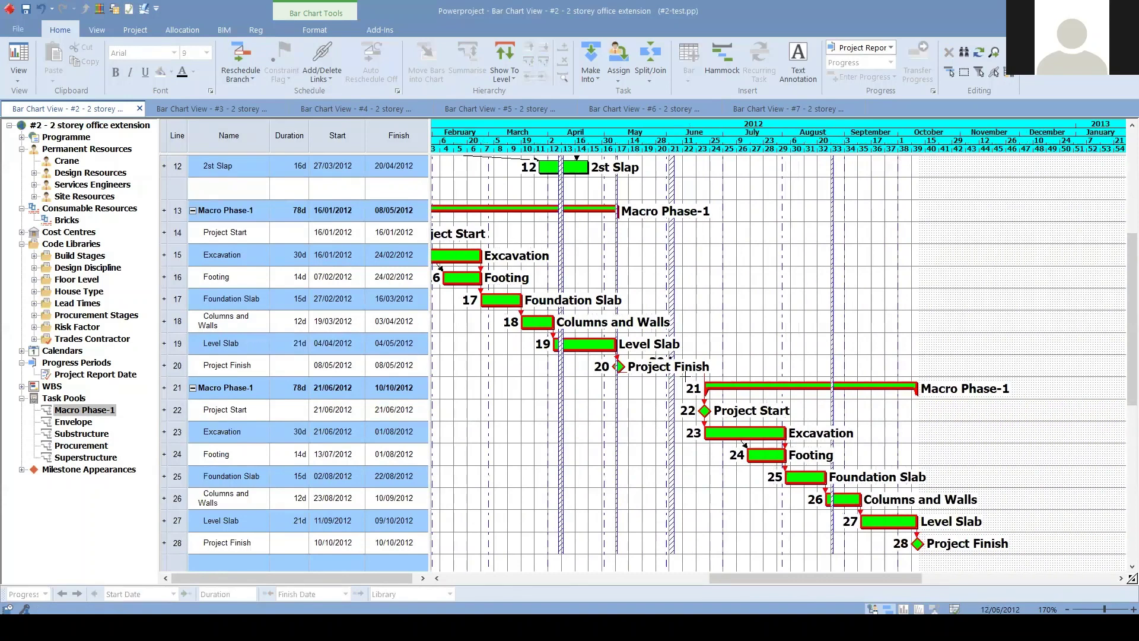
Rename the second Macro Phase-1 summary bar as Macro Phase-2.
{"action": "left_click", "coordinate": [262, 386]}
{"action": "left_click", "coordinate": [262, 386]}
{"action": "left_click", "coordinate": [520, 468]}
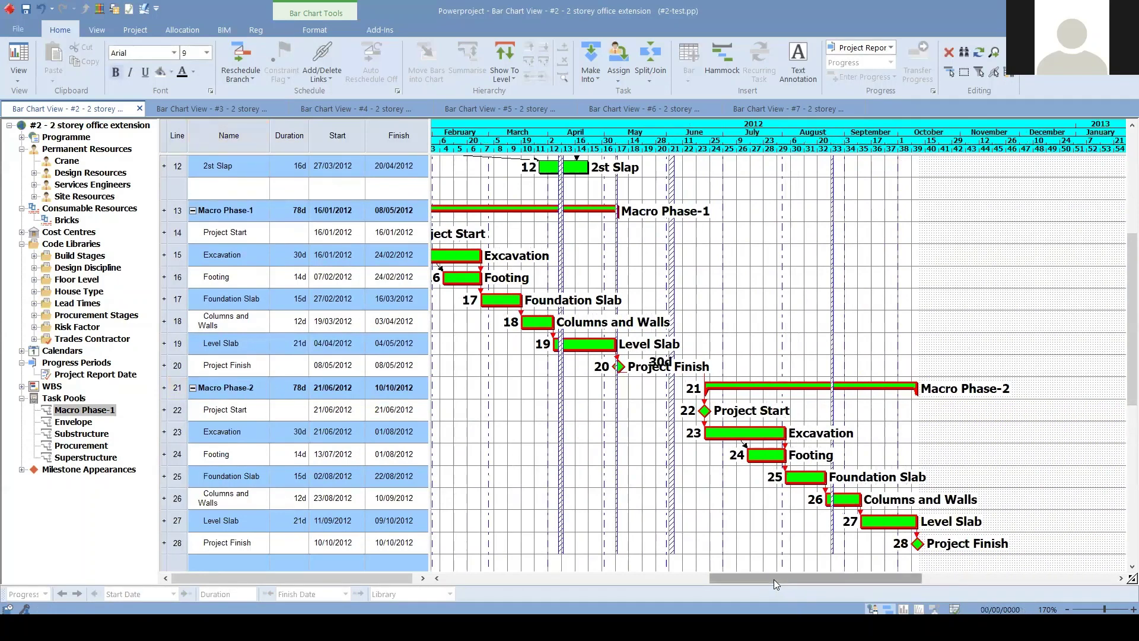
{"action": "left_click_drag", "start_coordinate": [774, 580], "coordinate": [743, 572]}
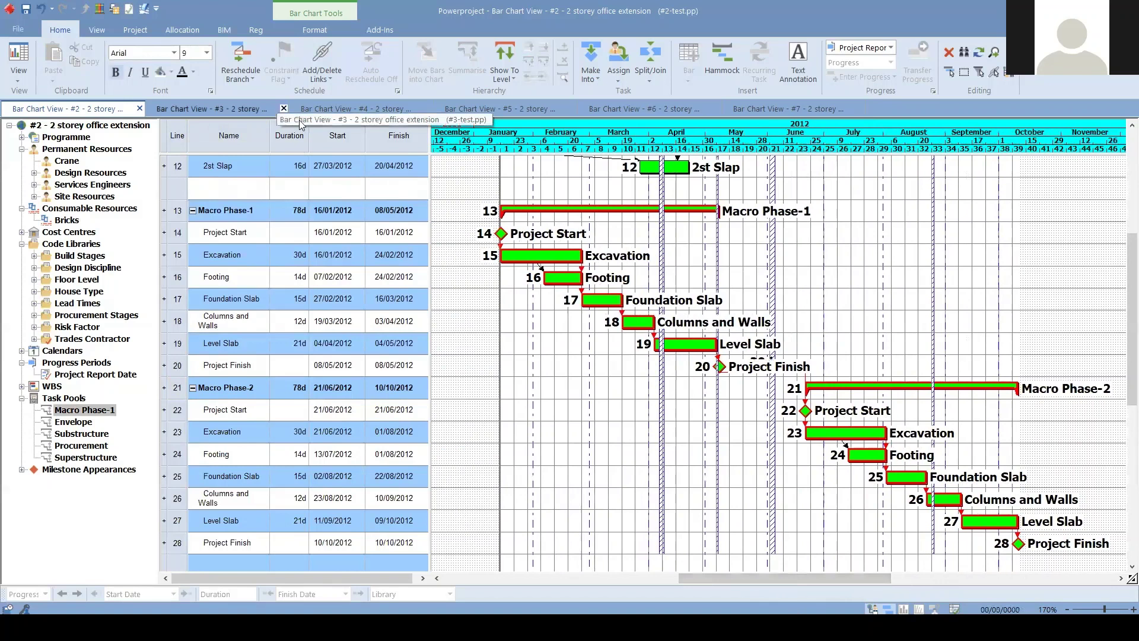
{"action": "scroll", "coordinate": [602, 376], "scroll_direction": "down", "scroll_amount": 1}
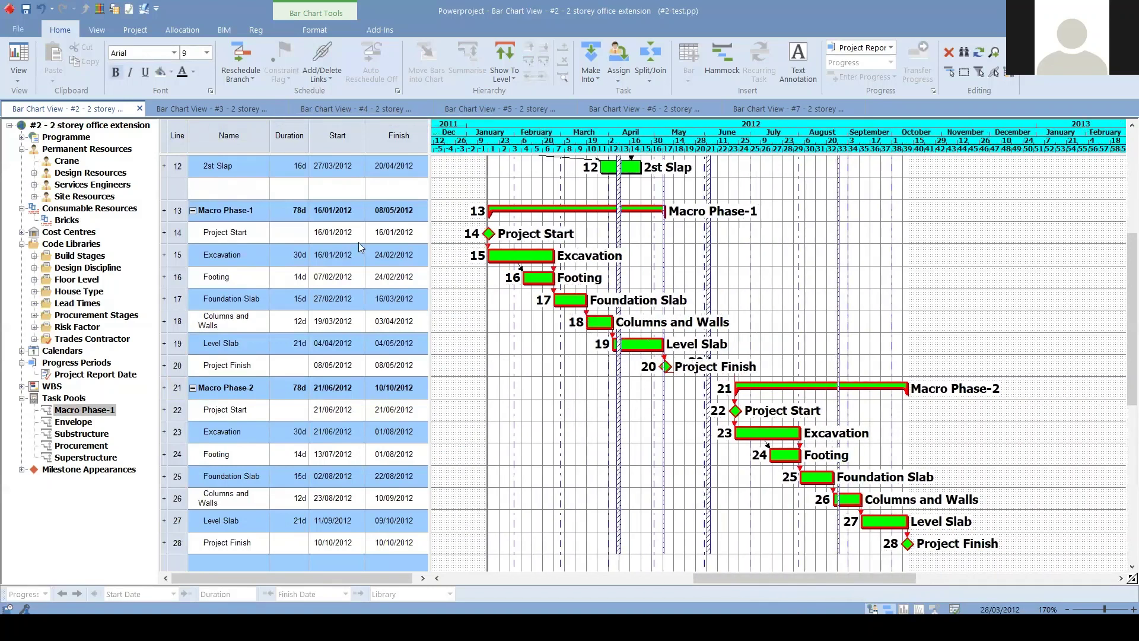
In the #3 programme, widen the table slightly and assign trades contractor DD Groundworker to the Hoarding and Excavation bars.
{"action": "left_click", "coordinate": [201, 109]}
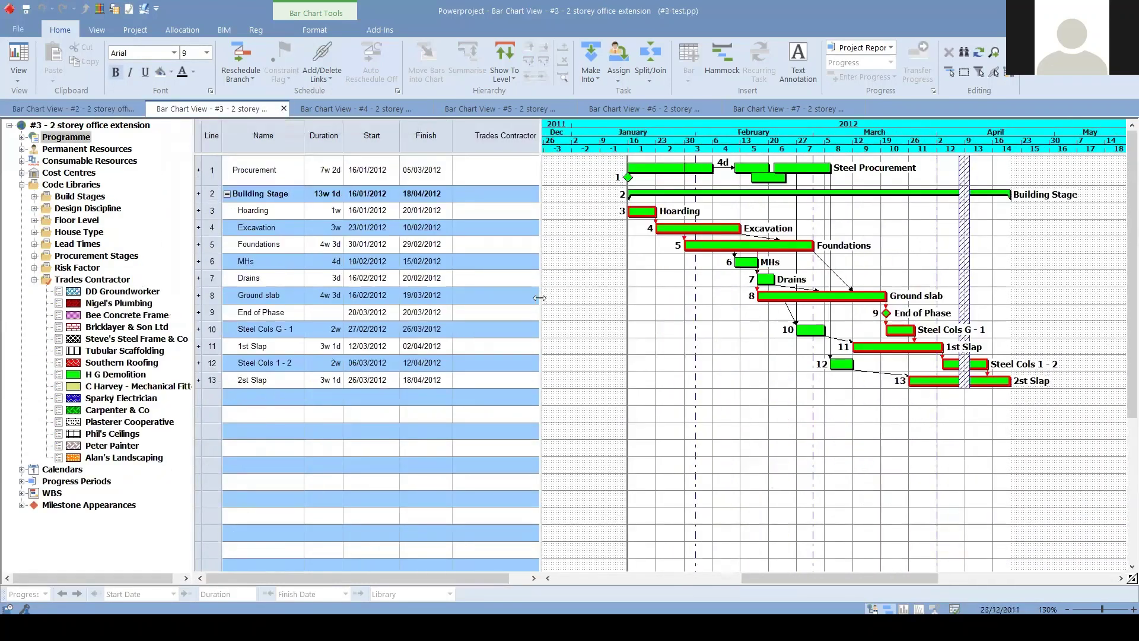
{"action": "left_click_drag", "start_coordinate": [544, 295], "coordinate": [557, 296]}
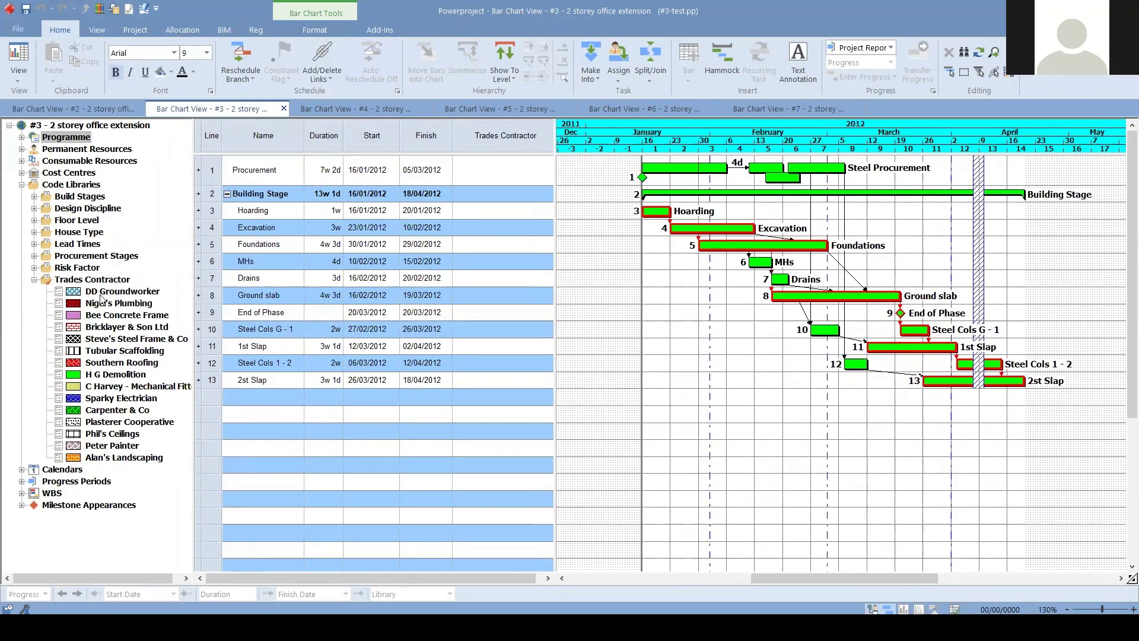
{"action": "left_click_drag", "start_coordinate": [104, 292], "coordinate": [9, 310]}
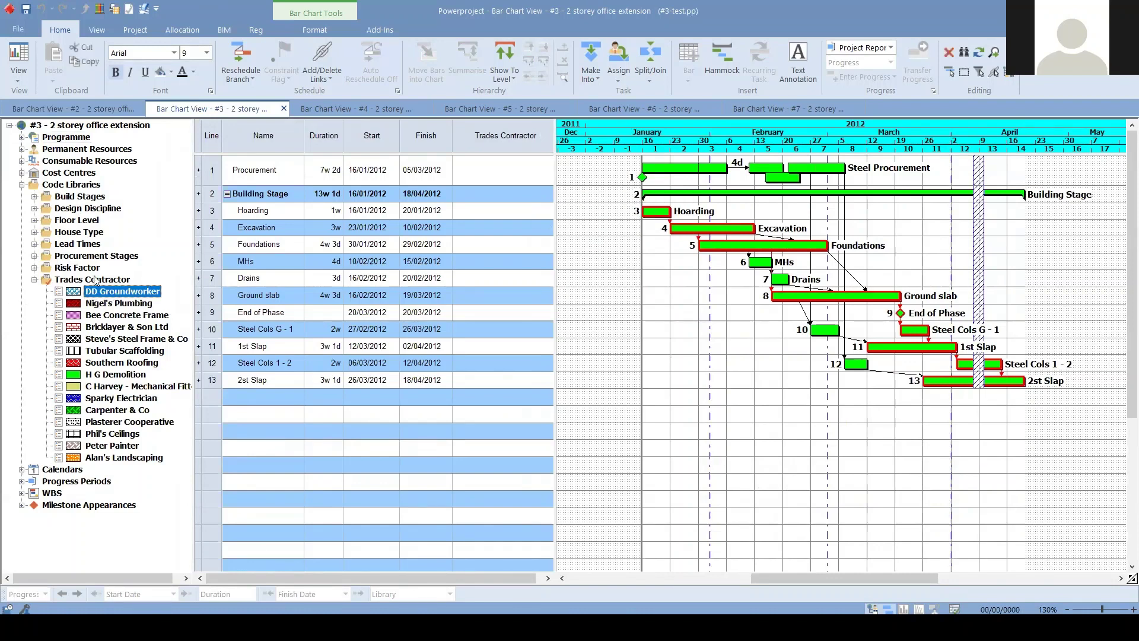
{"action": "left_click_drag", "start_coordinate": [103, 291], "coordinate": [658, 211]}
{"action": "left_click_drag", "start_coordinate": [122, 292], "coordinate": [712, 229]}
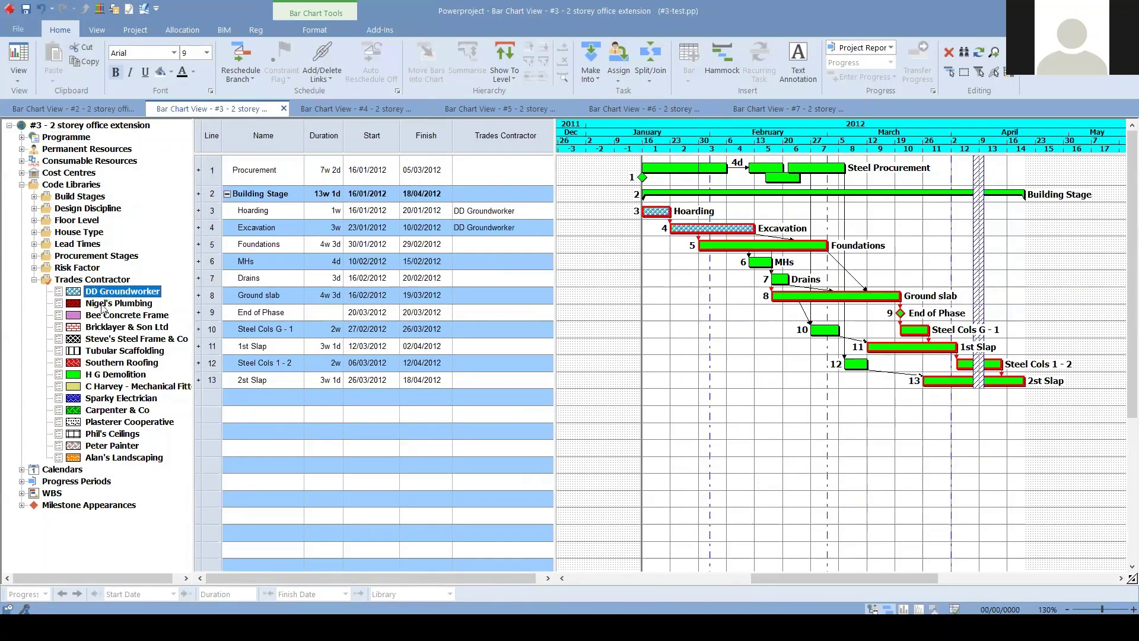
Assign Nigel's Plumbing to Foundations, Bee Concrete Frame to MHs and Bricklayer & Son Ltd to Drains.
{"action": "left_click_drag", "start_coordinate": [119, 303], "coordinate": [706, 254]}
{"action": "left_click_drag", "start_coordinate": [120, 323], "coordinate": [757, 264]}
{"action": "left_click_drag", "start_coordinate": [113, 330], "coordinate": [781, 280]}
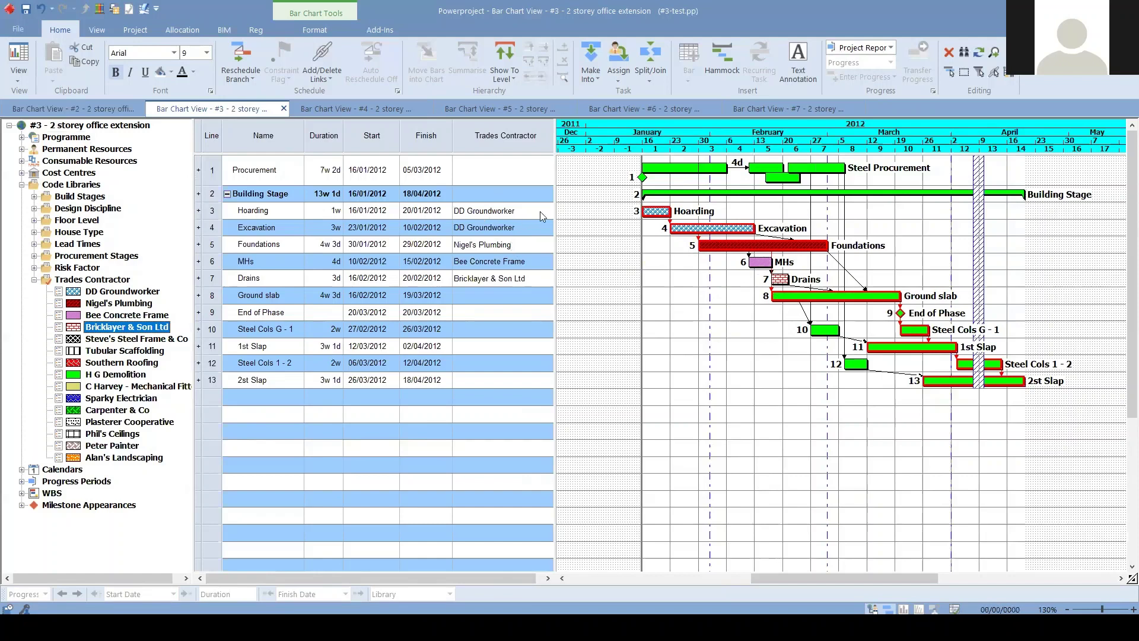
Set the Trades Contractor of Ground slab to Nigel's Plumbing and of End of Phase to Tubular Scaffolding in the table.
{"action": "left_click", "coordinate": [523, 295]}
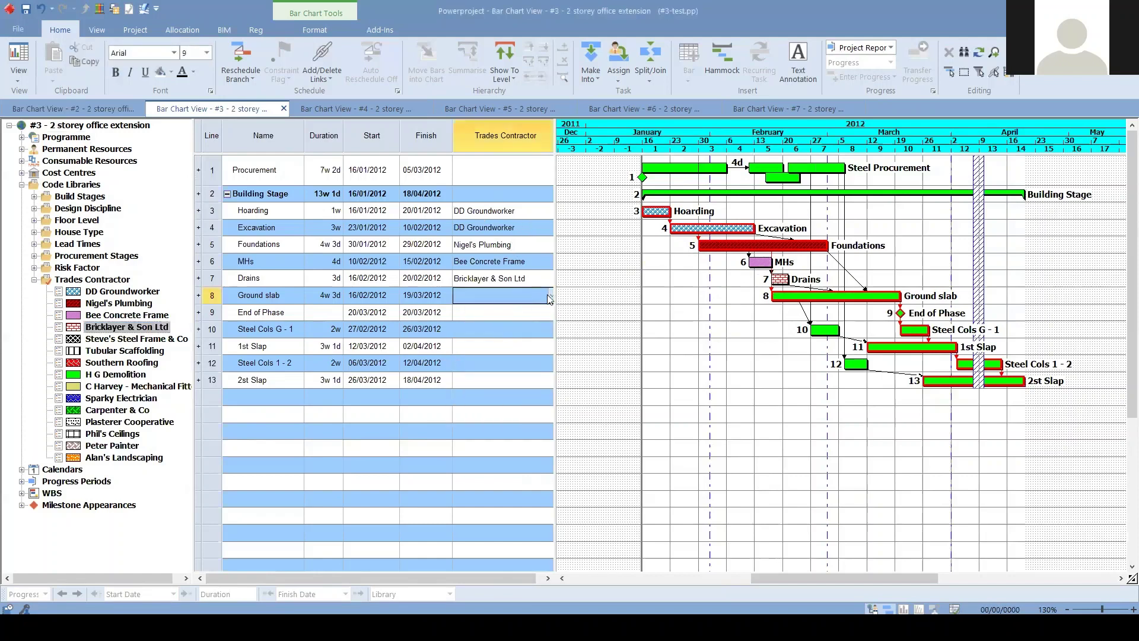
{"action": "left_click", "coordinate": [553, 298]}
{"action": "left_click", "coordinate": [474, 324]}
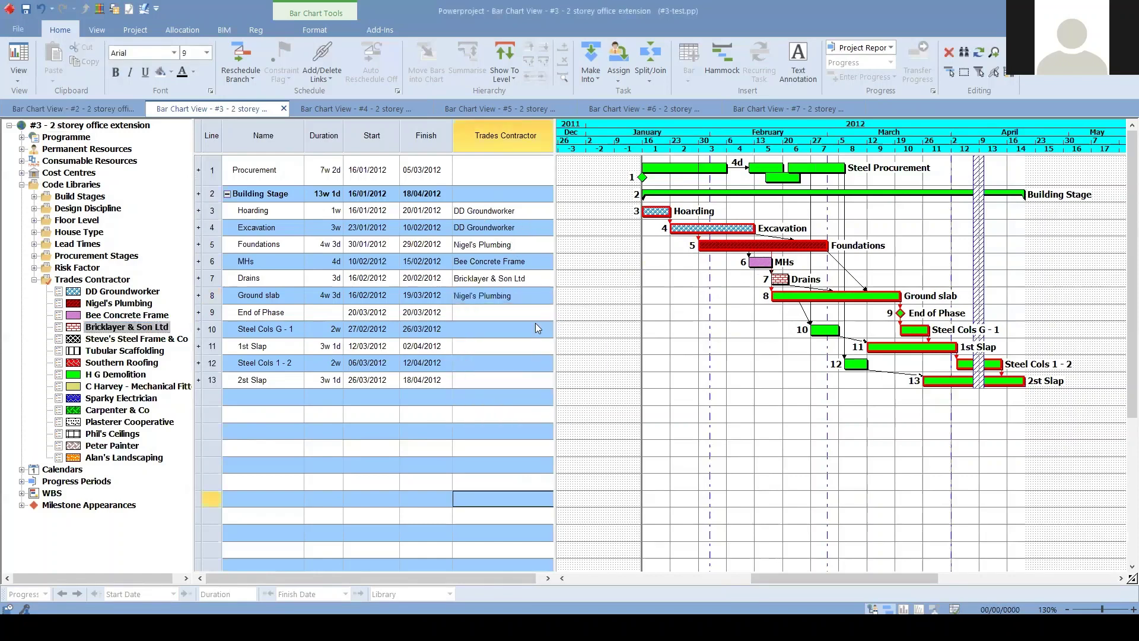
{"action": "left_click", "coordinate": [549, 316]}
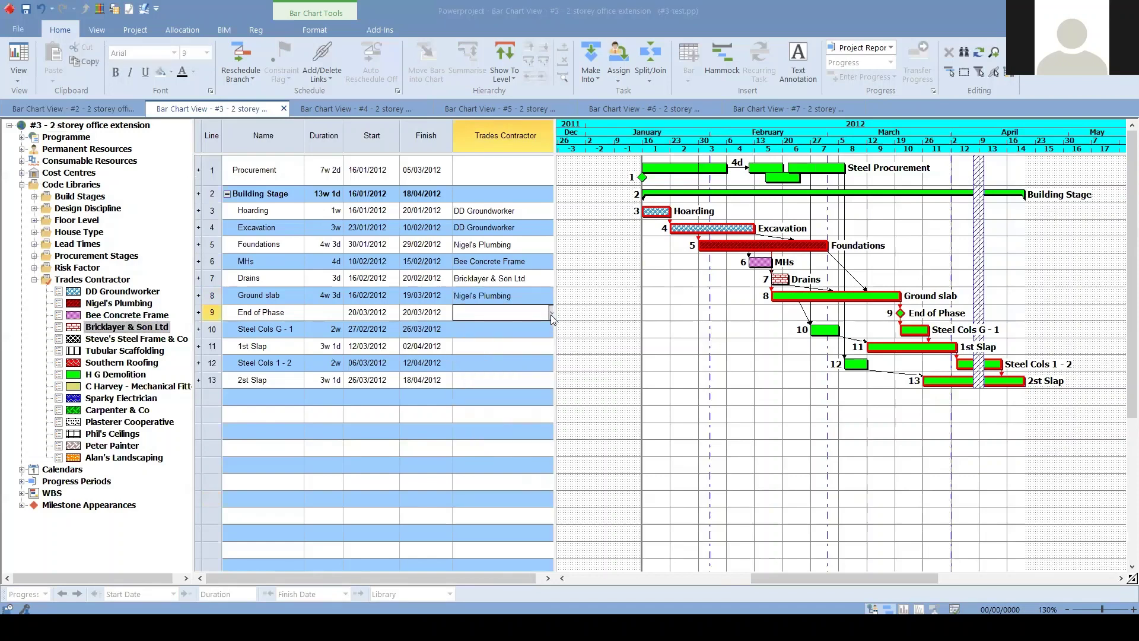
{"action": "left_click", "coordinate": [551, 313]}
{"action": "left_click", "coordinate": [475, 393]}
{"action": "left_click", "coordinate": [475, 496]}
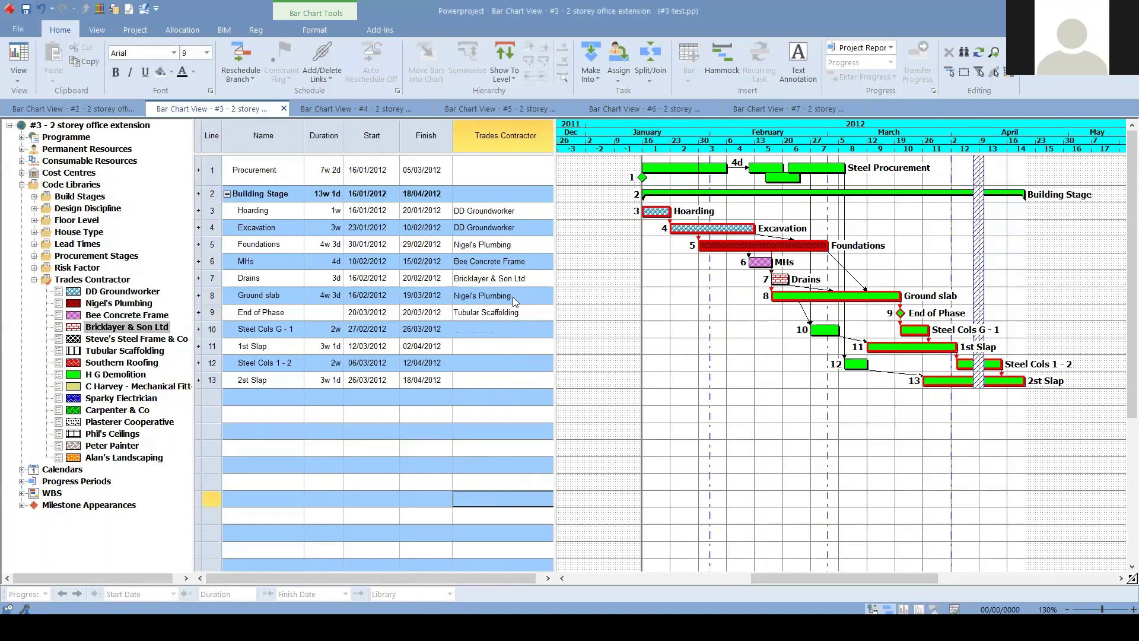
In the #4 programme, examine the tasks assigned to DD Groundworker, Nigel's Plumbing, Bee Concrete Frame and Bricklayer & Son Ltd, plus the Lead Times codes.
{"action": "left_click", "coordinate": [338, 110]}
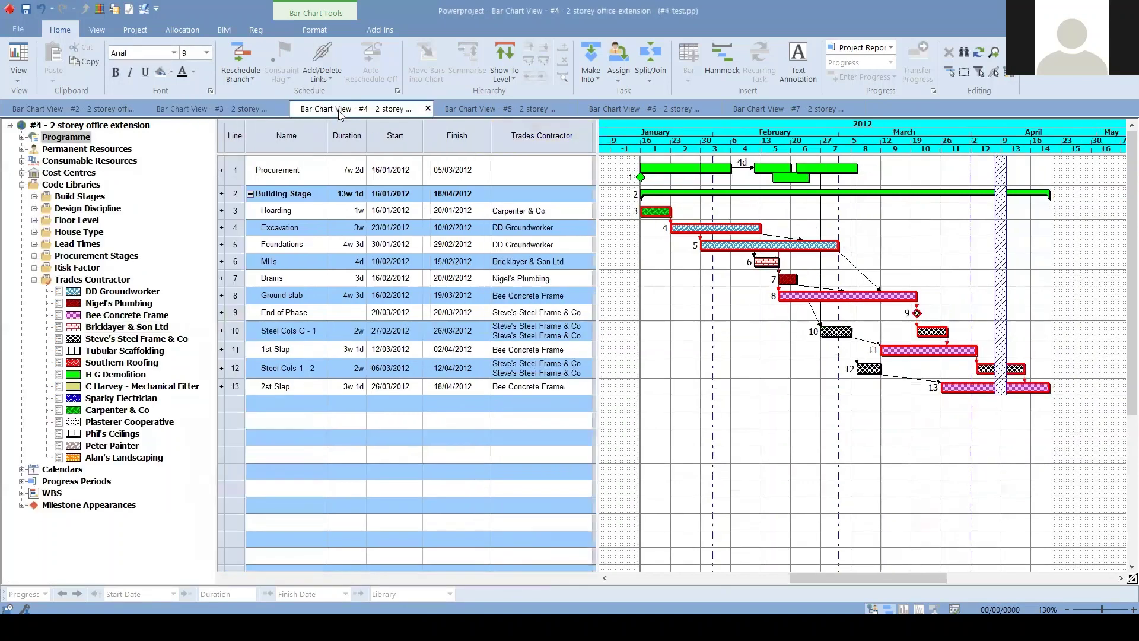
{"action": "left_click", "coordinate": [112, 293]}
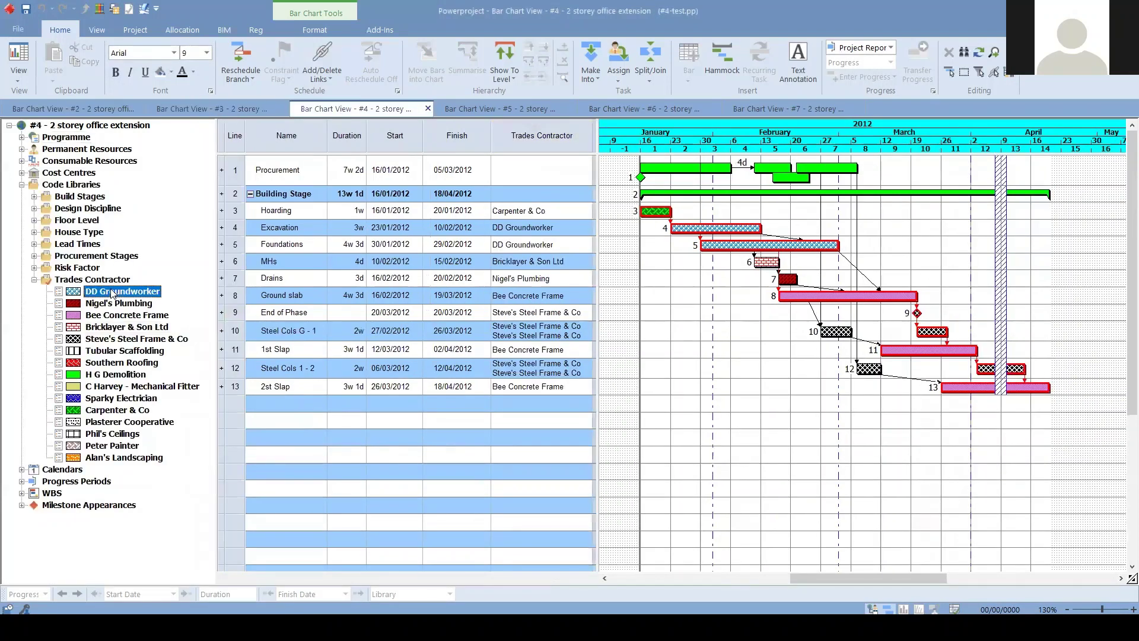
{"action": "double_click", "coordinate": [112, 293]}
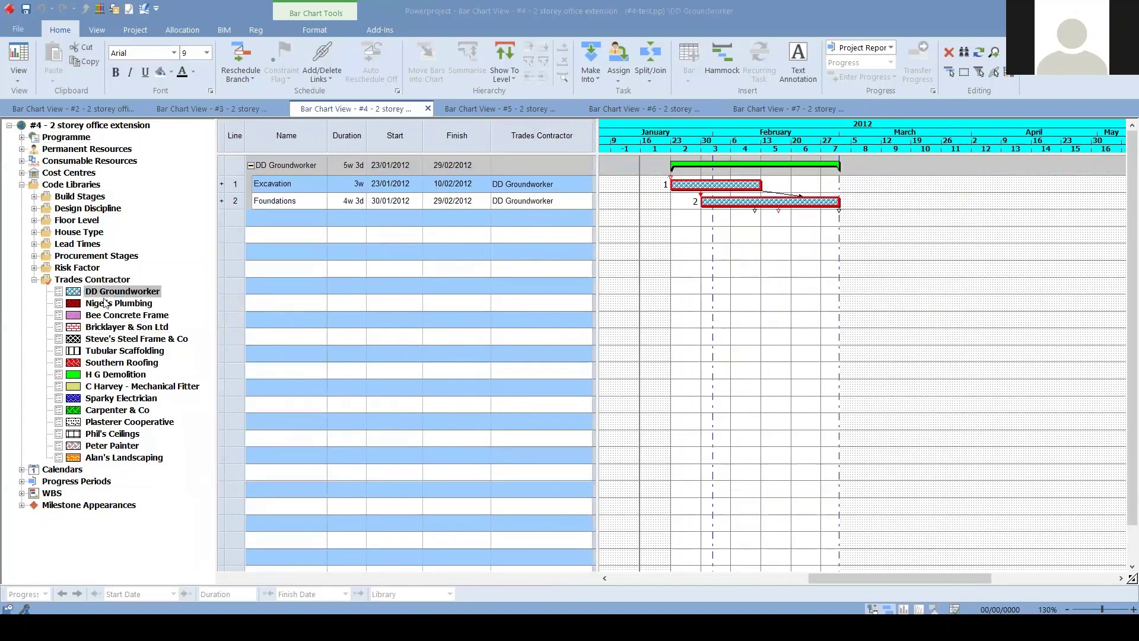
{"action": "left_click", "coordinate": [674, 206]}
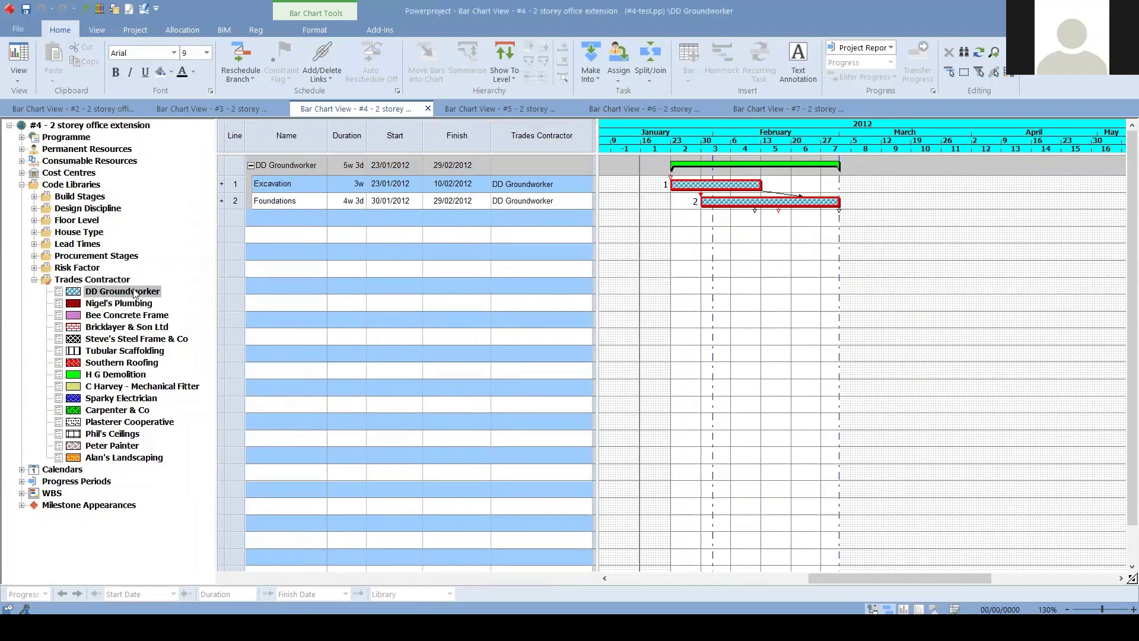
{"action": "left_click", "coordinate": [120, 305]}
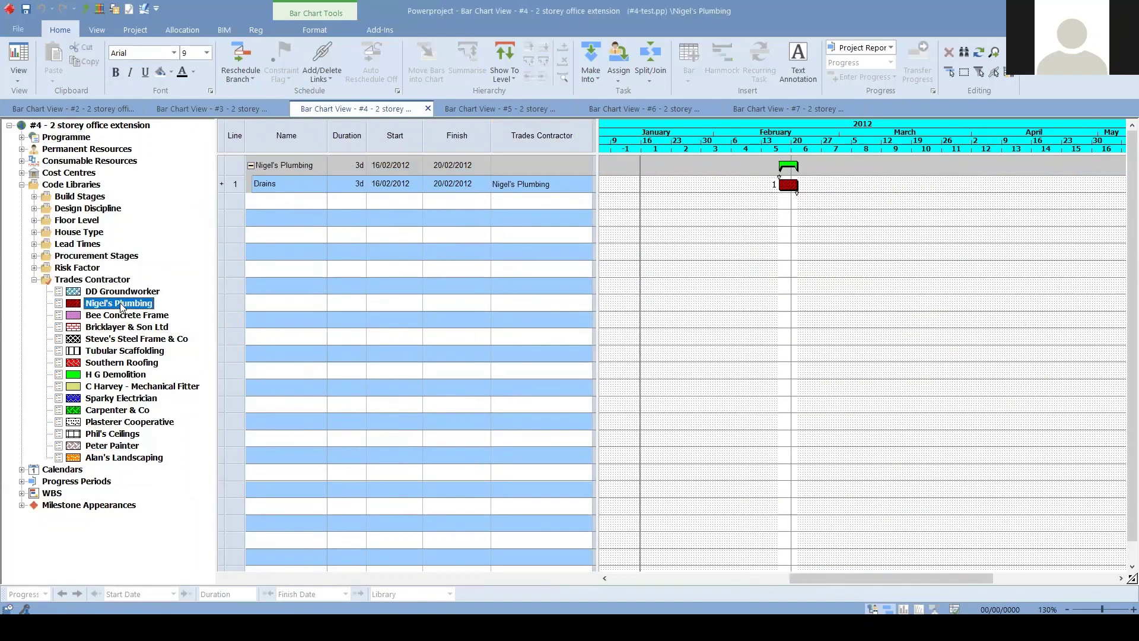
{"action": "left_click", "coordinate": [124, 311]}
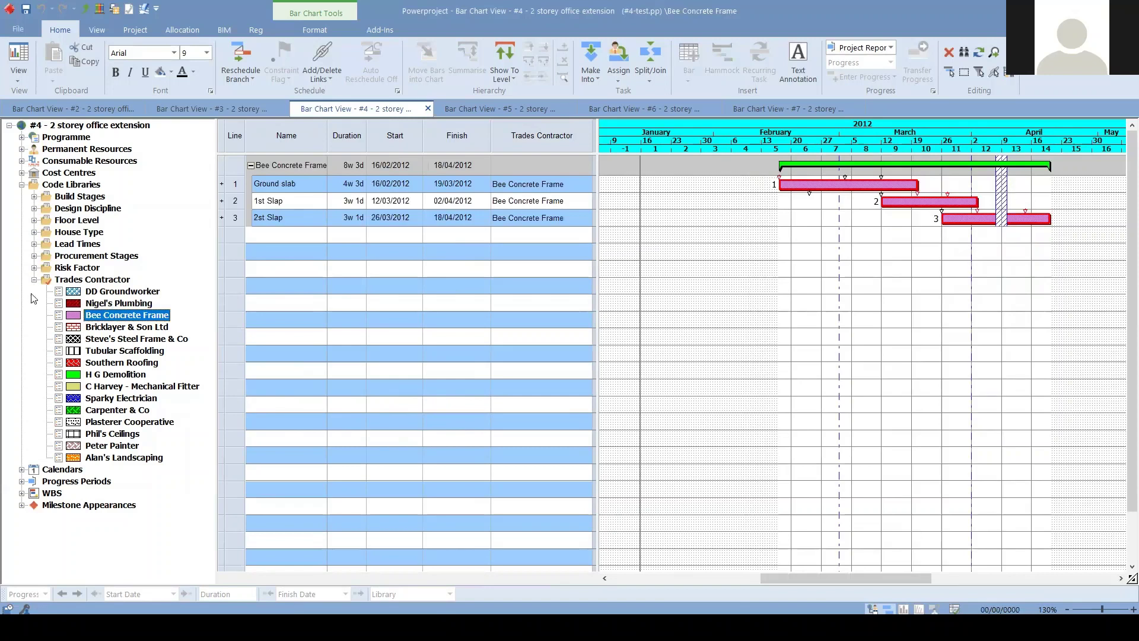
{"action": "left_click", "coordinate": [113, 329]}
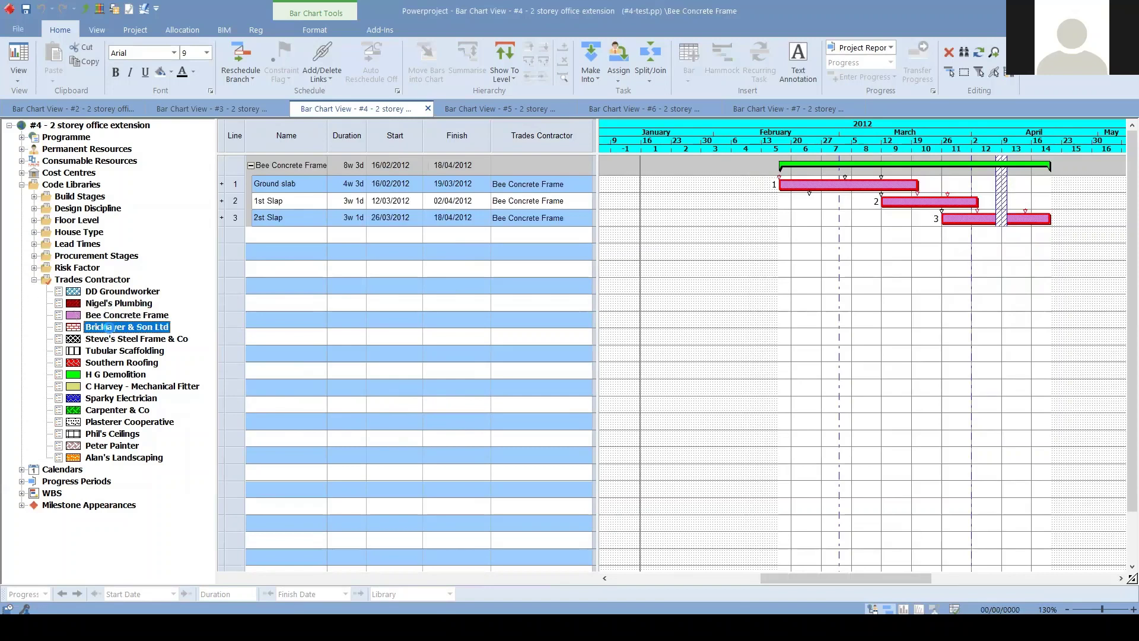
{"action": "left_click", "coordinate": [34, 244]}
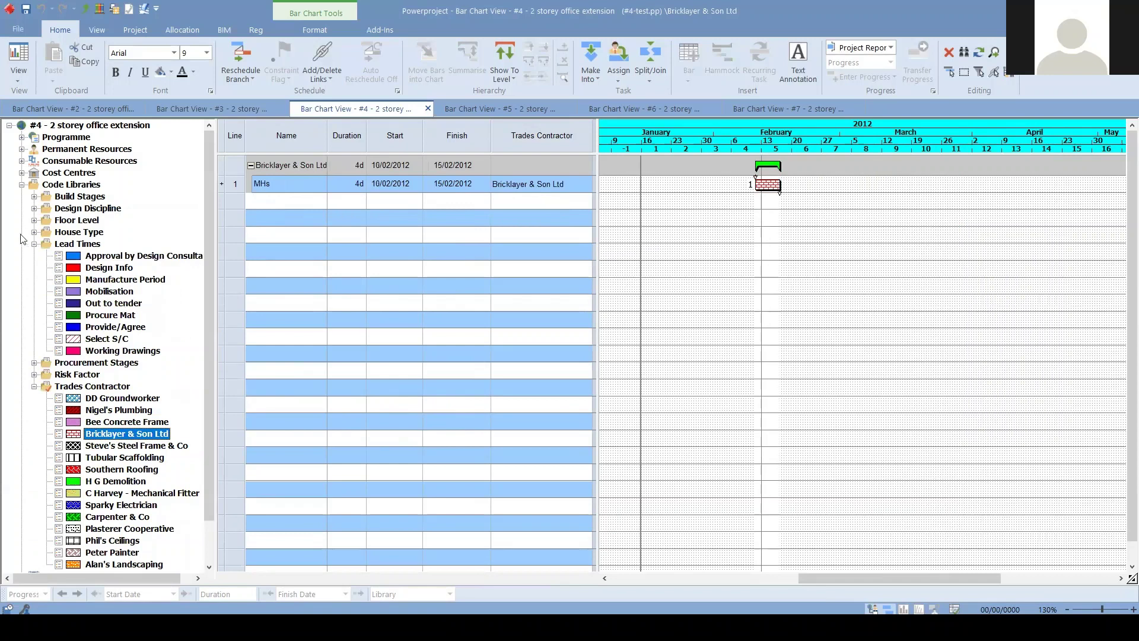
{"action": "left_click", "coordinate": [35, 244]}
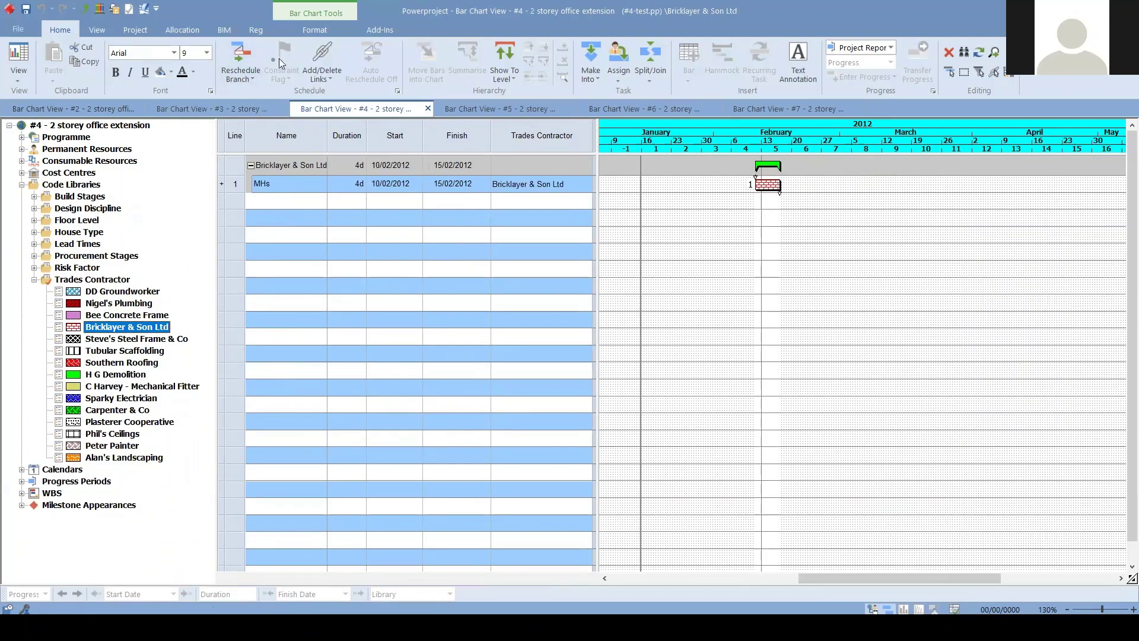
Open the Library Explorer for the #4 programme to view its project objects.
{"action": "left_click", "coordinate": [101, 11]}
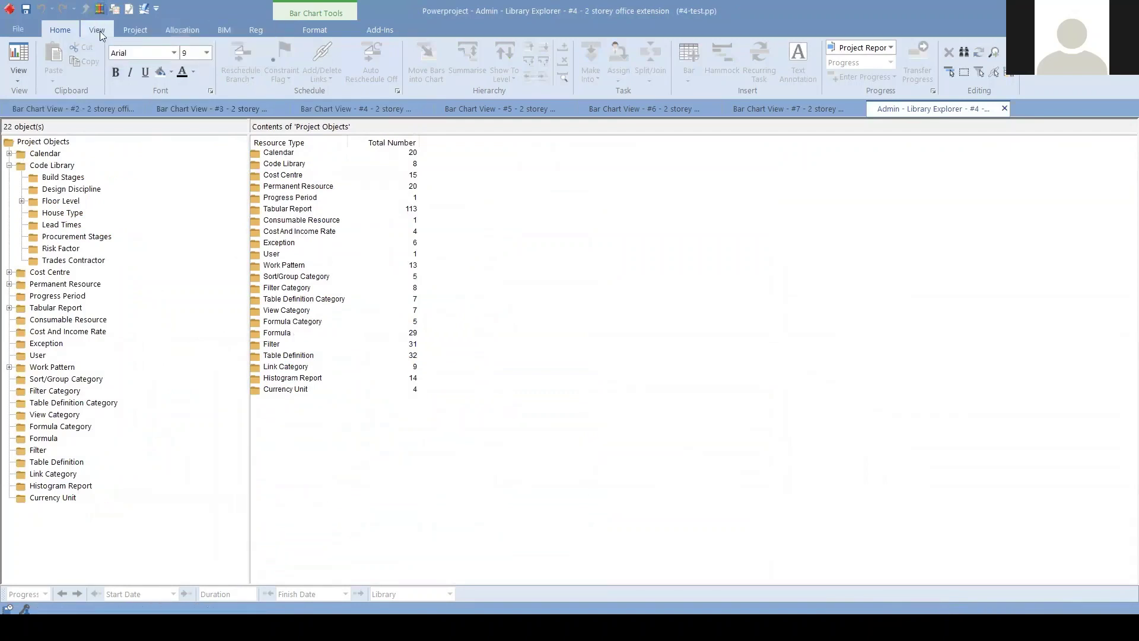
{"action": "left_click", "coordinate": [98, 29]}
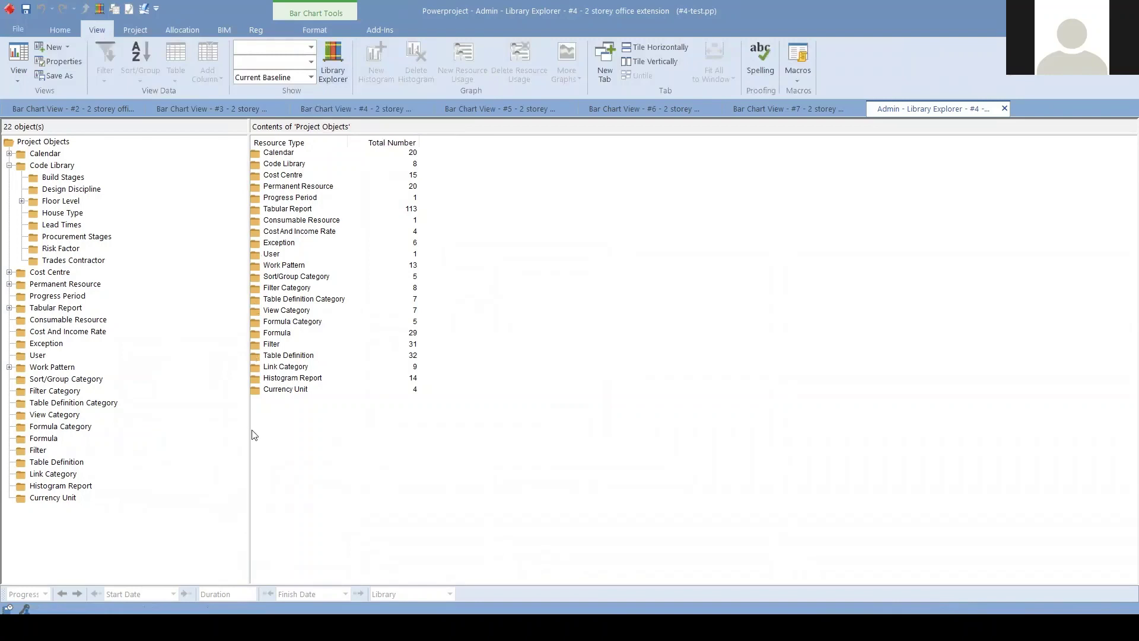
Examine the Calendar library and the Cost Centre library's Project Costs folder, including the options for adding new entries.
{"action": "left_click_drag", "start_coordinate": [248, 431], "coordinate": [176, 431]}
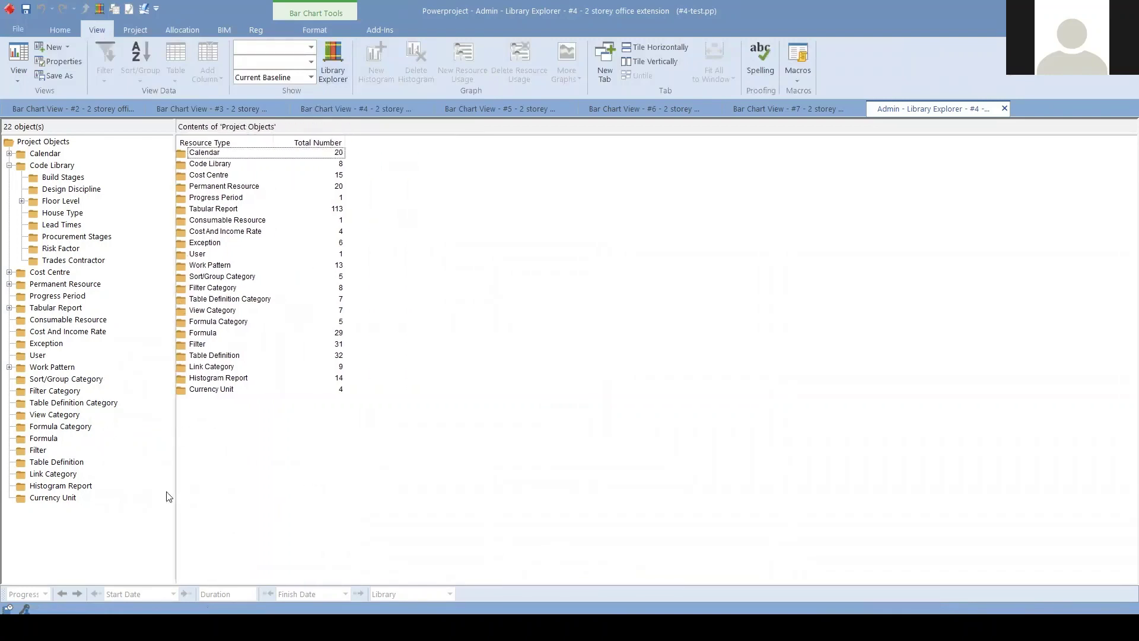
{"action": "right_click", "coordinate": [378, 447]}
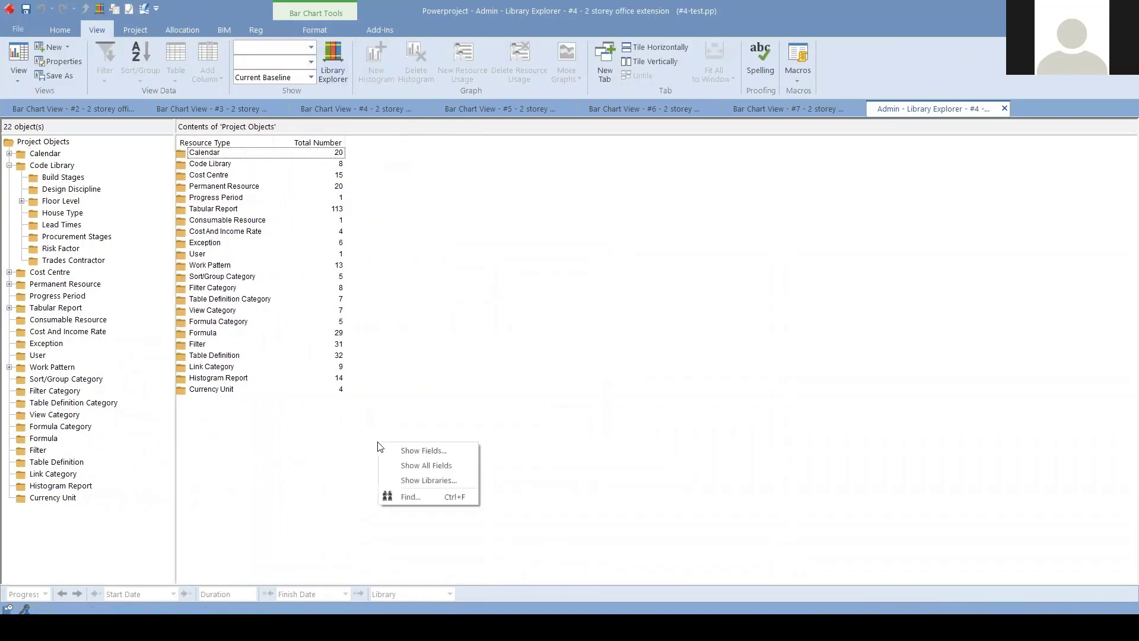
{"action": "left_click", "coordinate": [277, 454]}
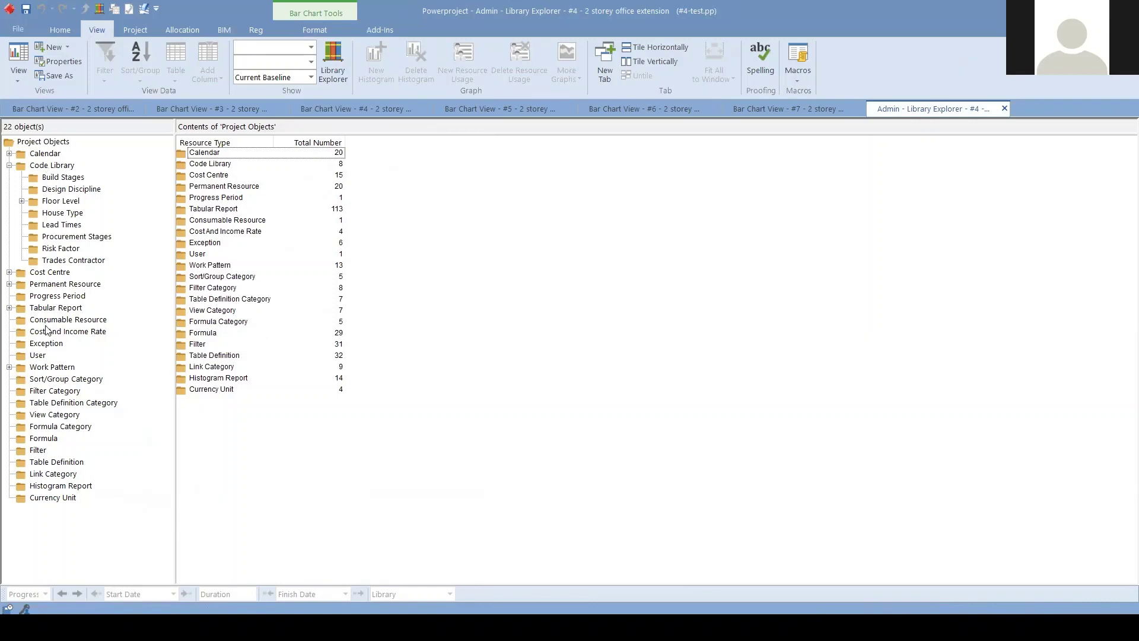
{"action": "left_click", "coordinate": [45, 155]}
{"action": "right_click", "coordinate": [309, 301]}
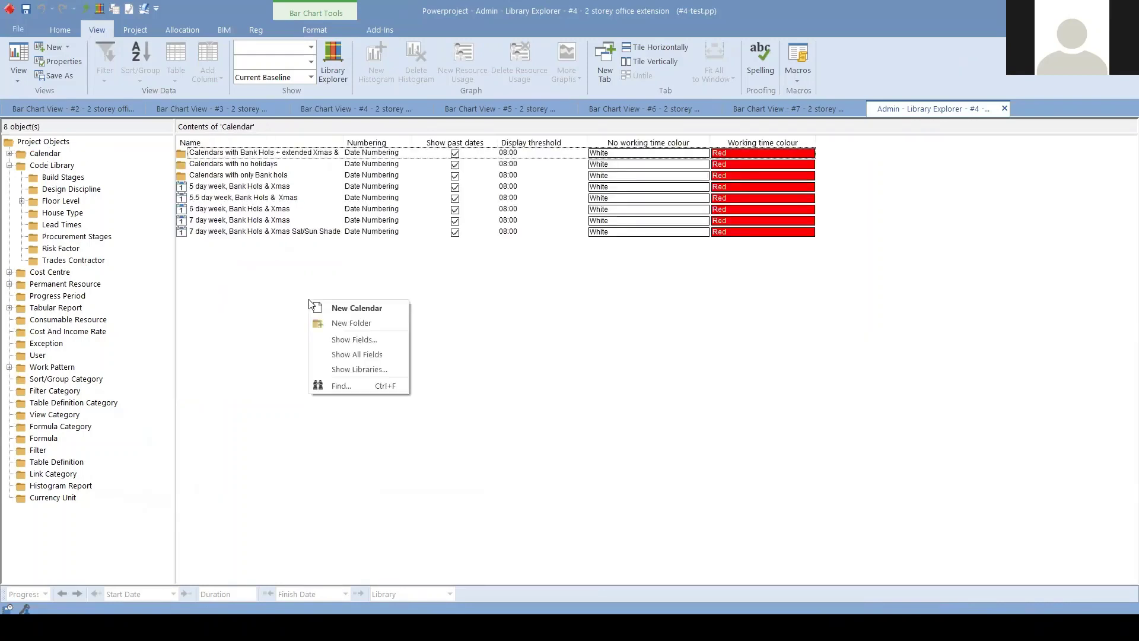
{"action": "left_click", "coordinate": [388, 304]}
{"action": "left_click", "coordinate": [58, 274]}
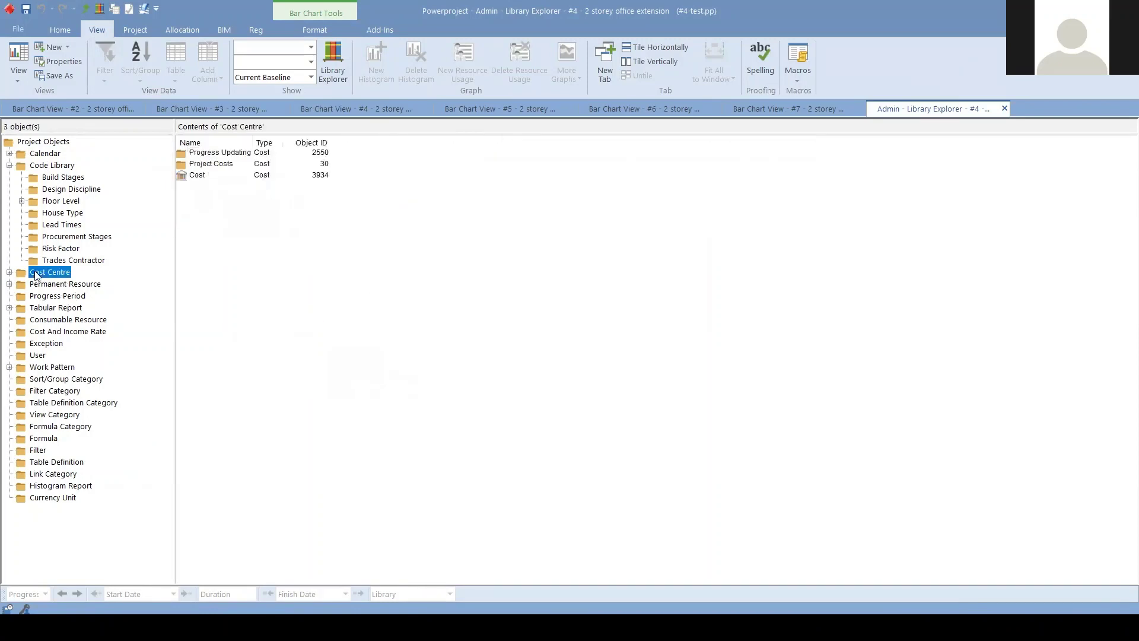
{"action": "double_click", "coordinate": [225, 164]}
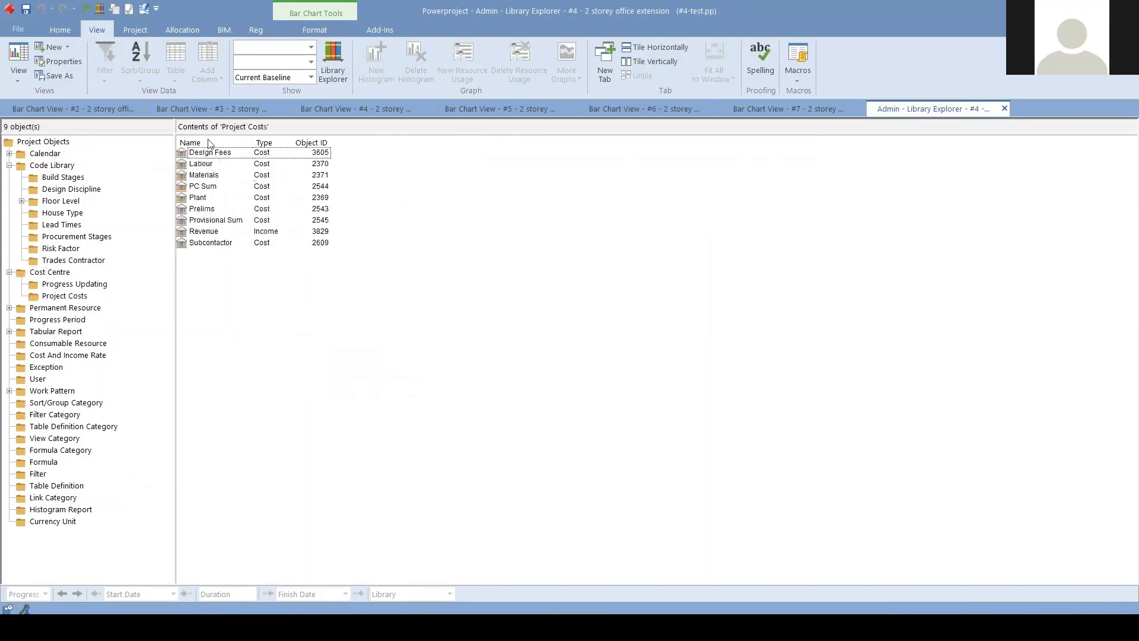
{"action": "right_click", "coordinate": [218, 280]}
{"action": "left_click", "coordinate": [350, 313]}
Examine the Progress Period, Cost And Income Rate, Exception, Formula and Currency Unit libraries of the #4 programme.
{"action": "left_click", "coordinate": [57, 320]}
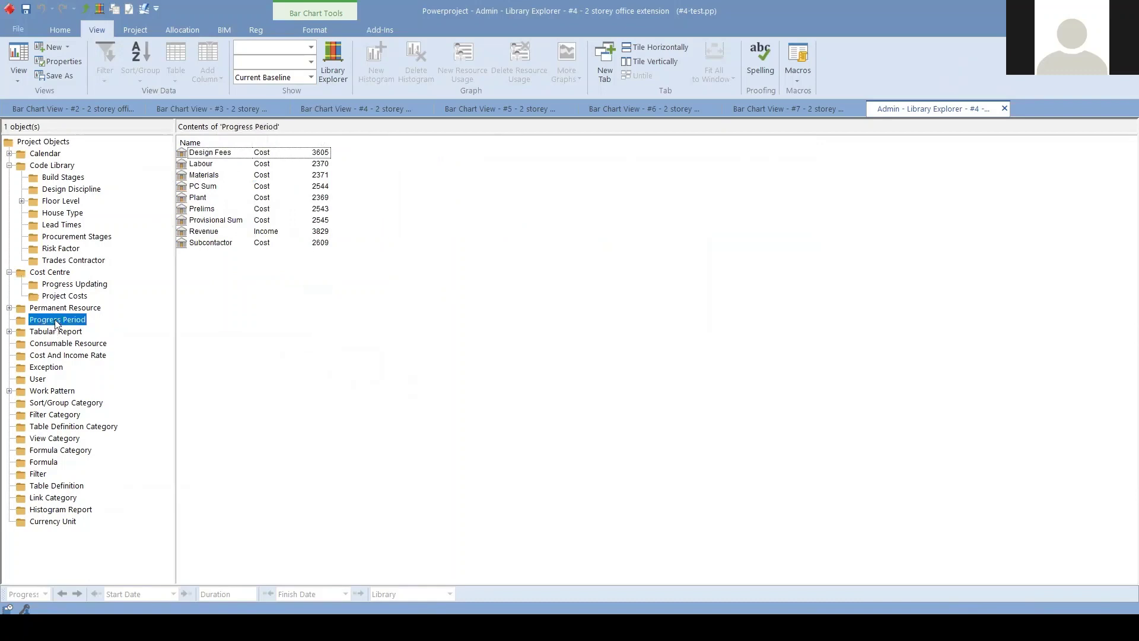
{"action": "right_click", "coordinate": [234, 197]}
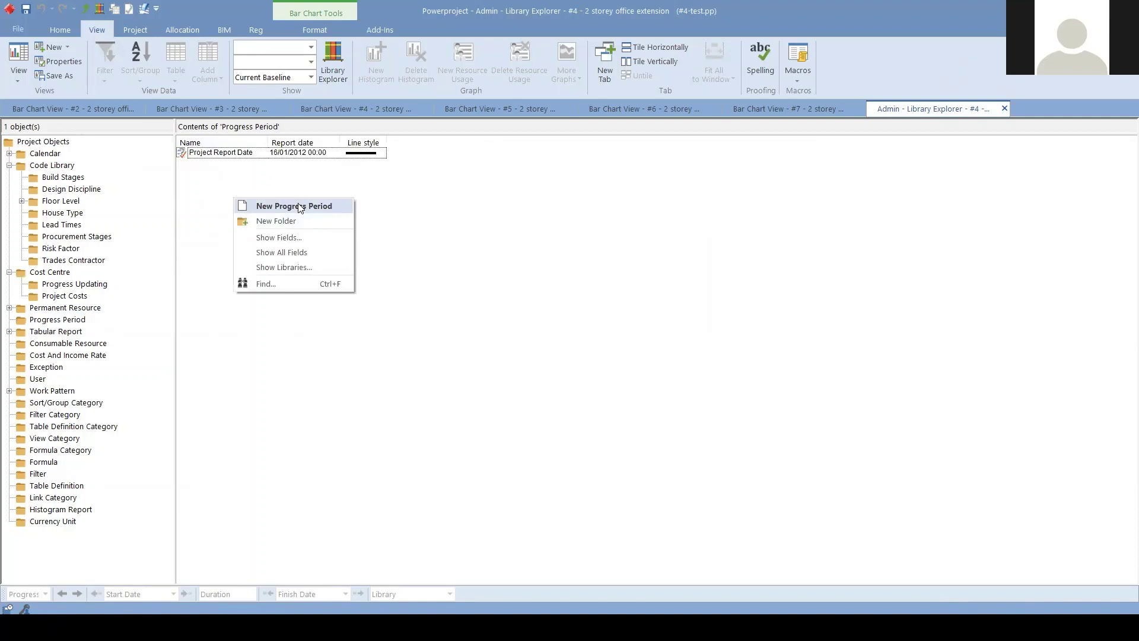
{"action": "left_click", "coordinate": [467, 218]}
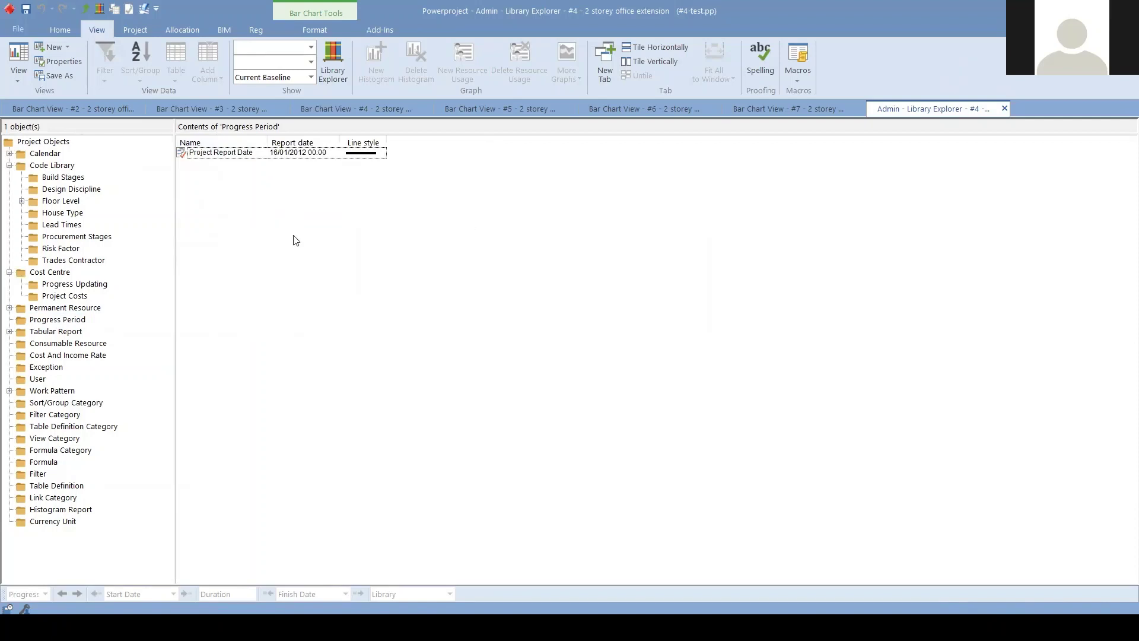
{"action": "right_click", "coordinate": [250, 192]}
{"action": "right_click", "coordinate": [217, 154]}
{"action": "left_click", "coordinate": [351, 293]}
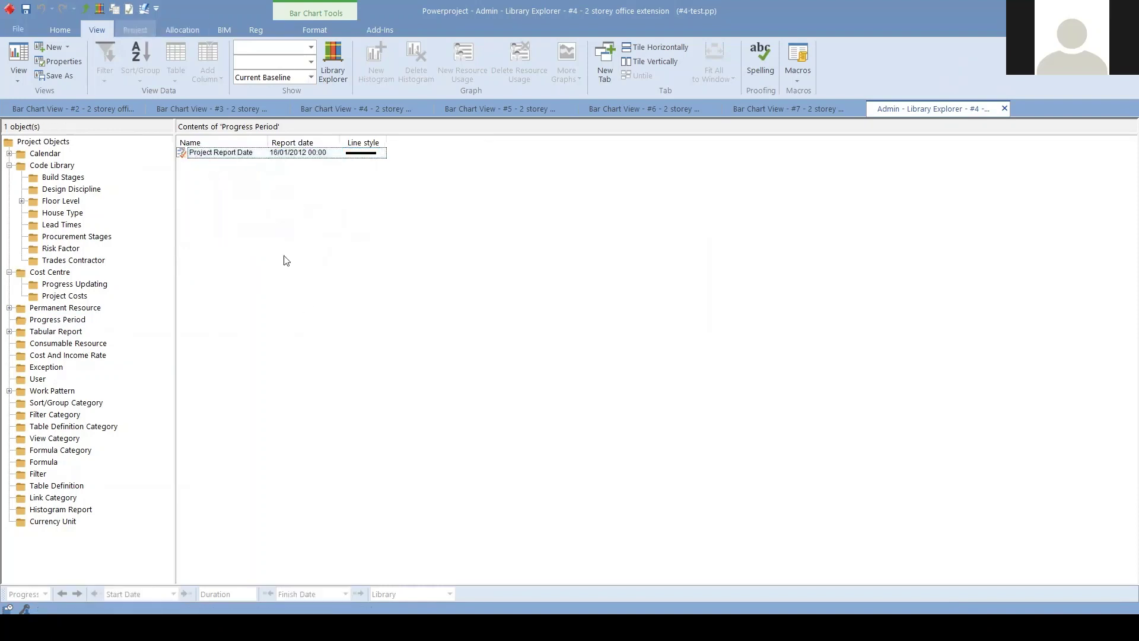
{"action": "left_click", "coordinate": [53, 356]}
{"action": "left_click", "coordinate": [49, 367]}
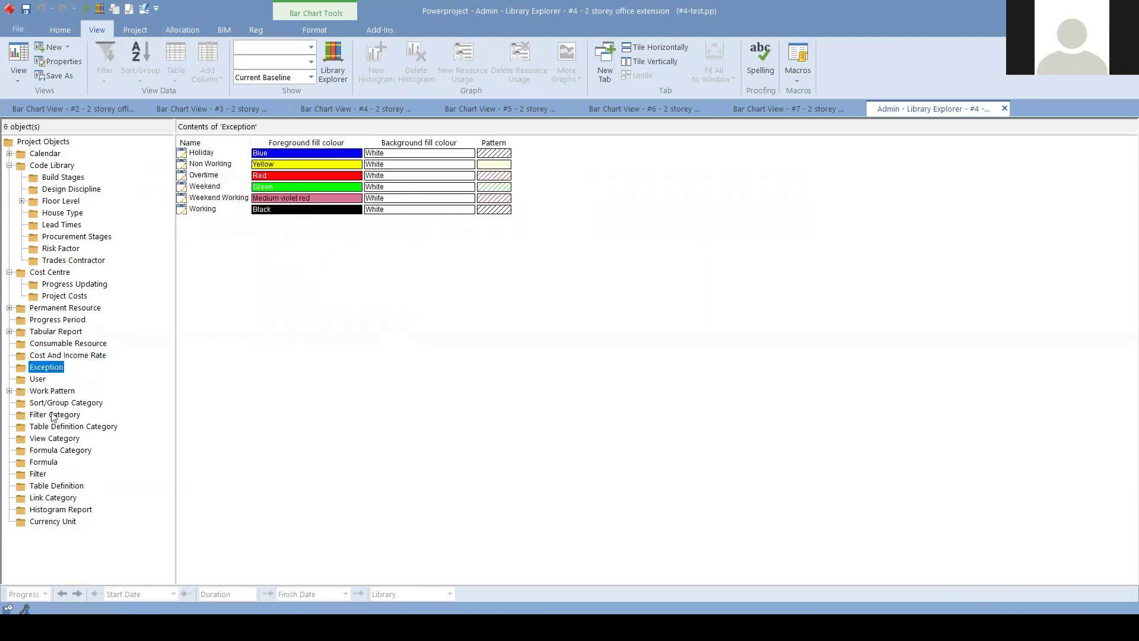
{"action": "left_click", "coordinate": [47, 462]}
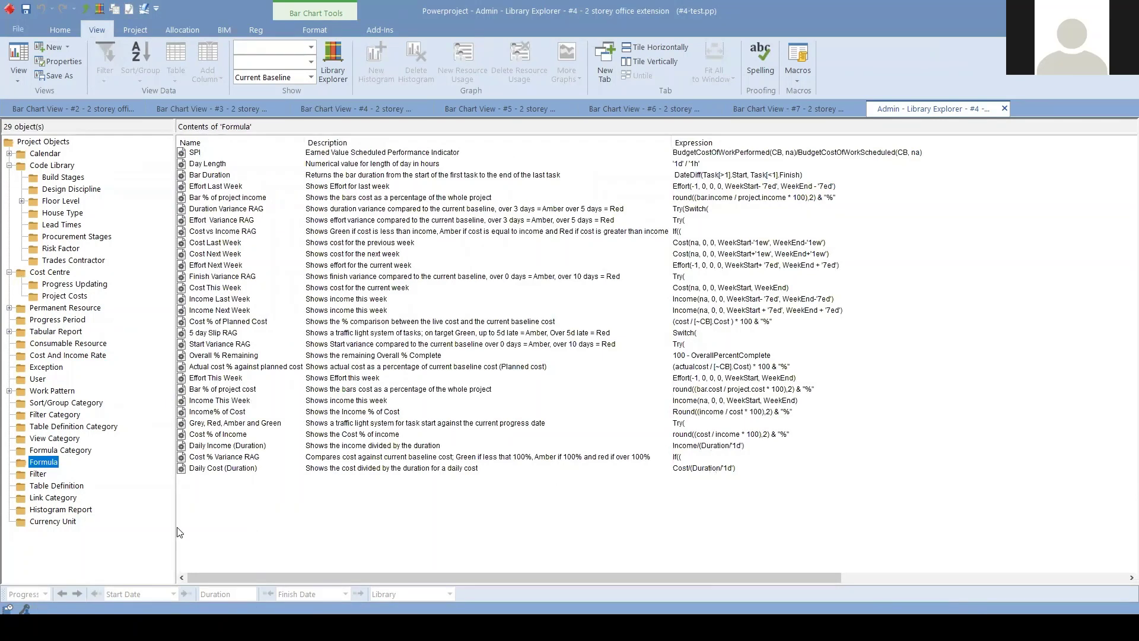
{"action": "left_click", "coordinate": [68, 521]}
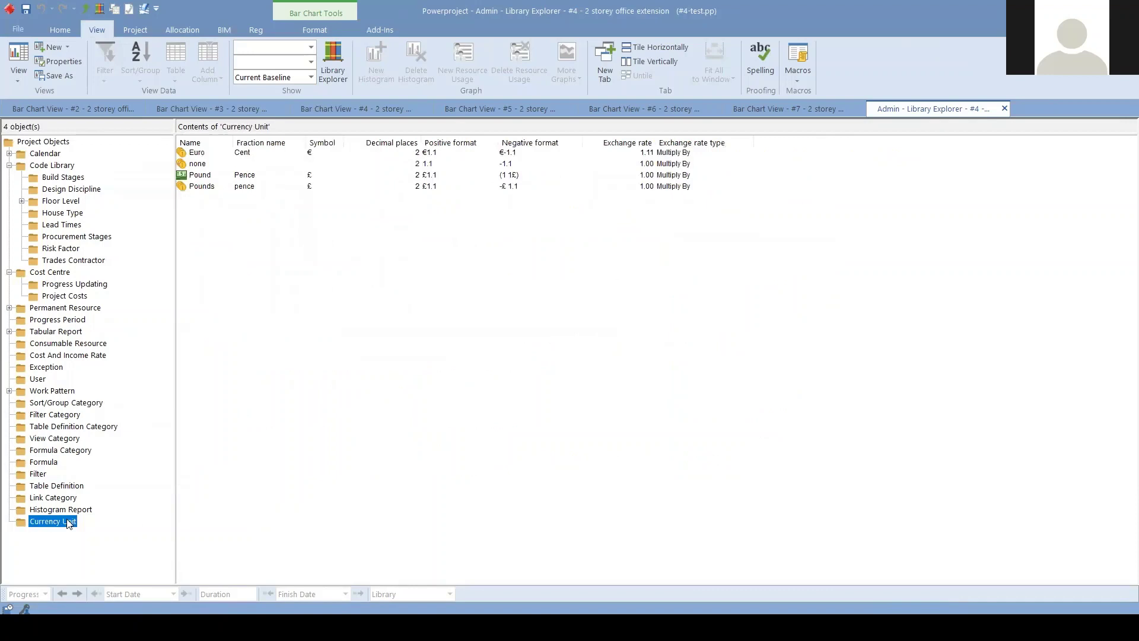
Add the Allocation Group and Resource Curve types to the libraries shown in the Library Explorer.
{"action": "right_click", "coordinate": [308, 260]}
{"action": "key", "text": "n"}
{"action": "right_click", "coordinate": [290, 326]}
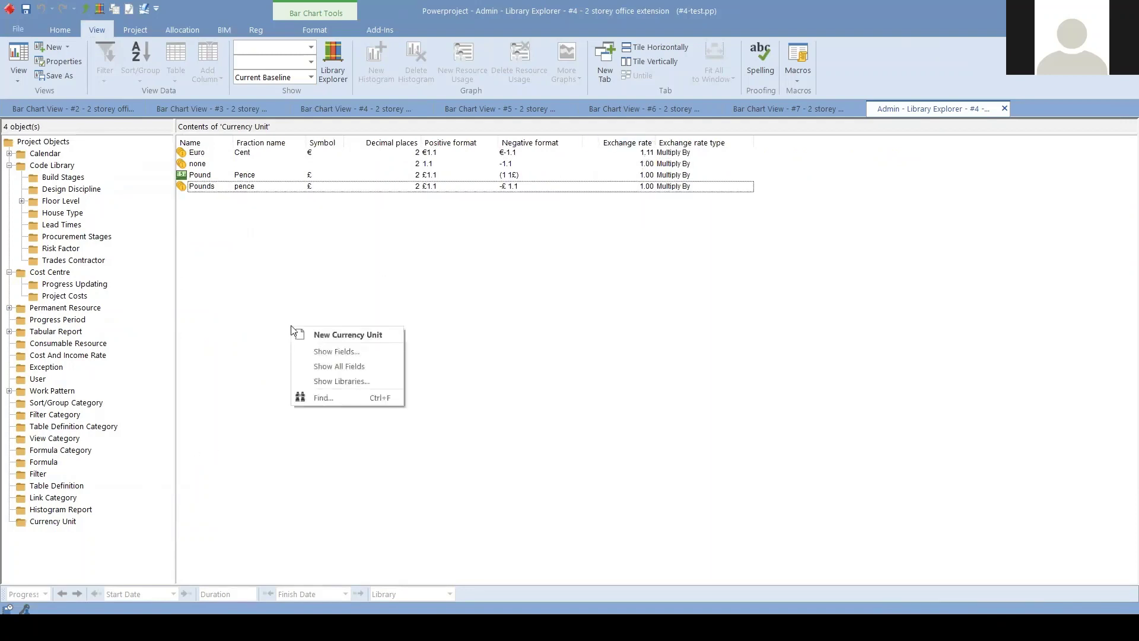
{"action": "left_click", "coordinate": [354, 382]}
{"action": "left_click_drag", "start_coordinate": [495, 235], "coordinate": [417, 237]}
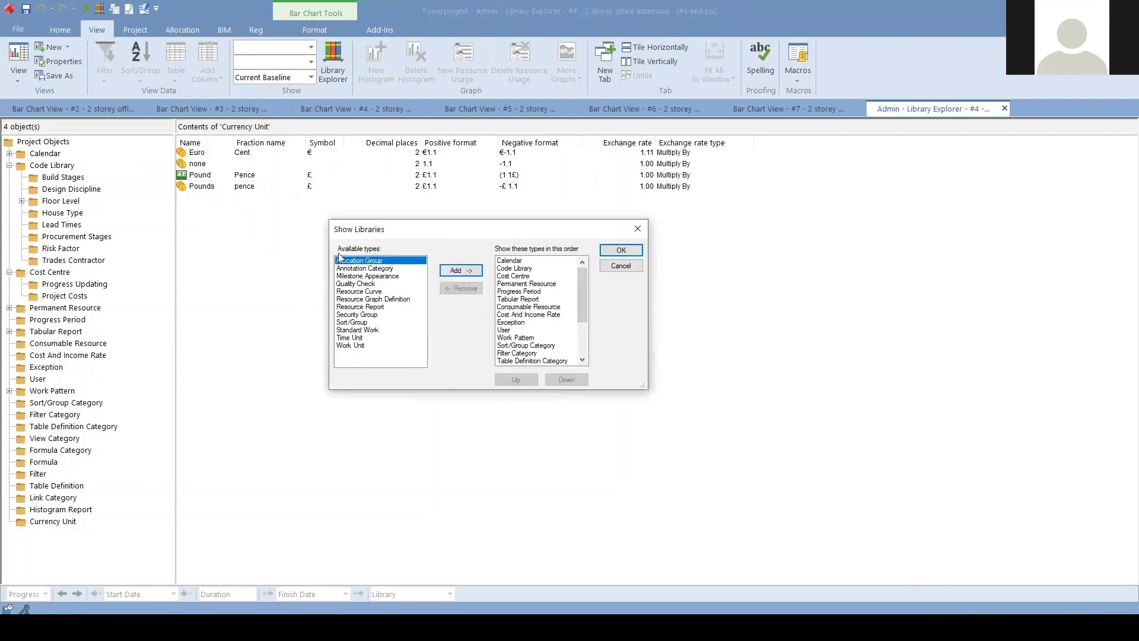
{"action": "left_click", "coordinate": [461, 271]}
{"action": "left_click", "coordinate": [367, 284]}
{"action": "left_click", "coordinate": [482, 271]}
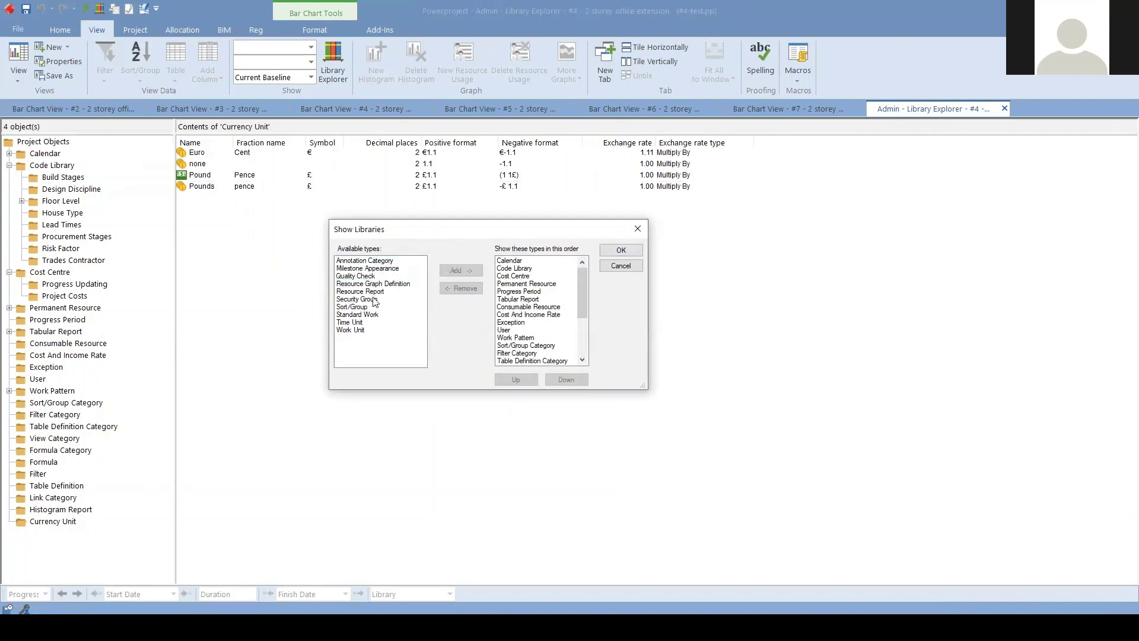
{"action": "left_click", "coordinate": [363, 323]}
{"action": "left_click", "coordinate": [383, 331]}
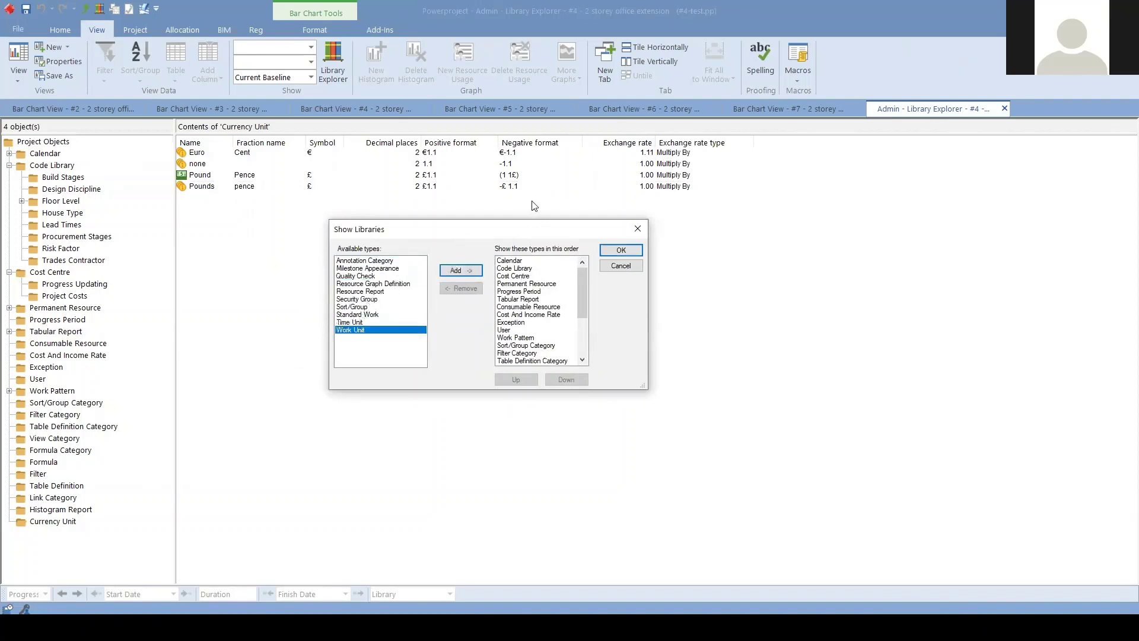
{"action": "left_click", "coordinate": [622, 251]}
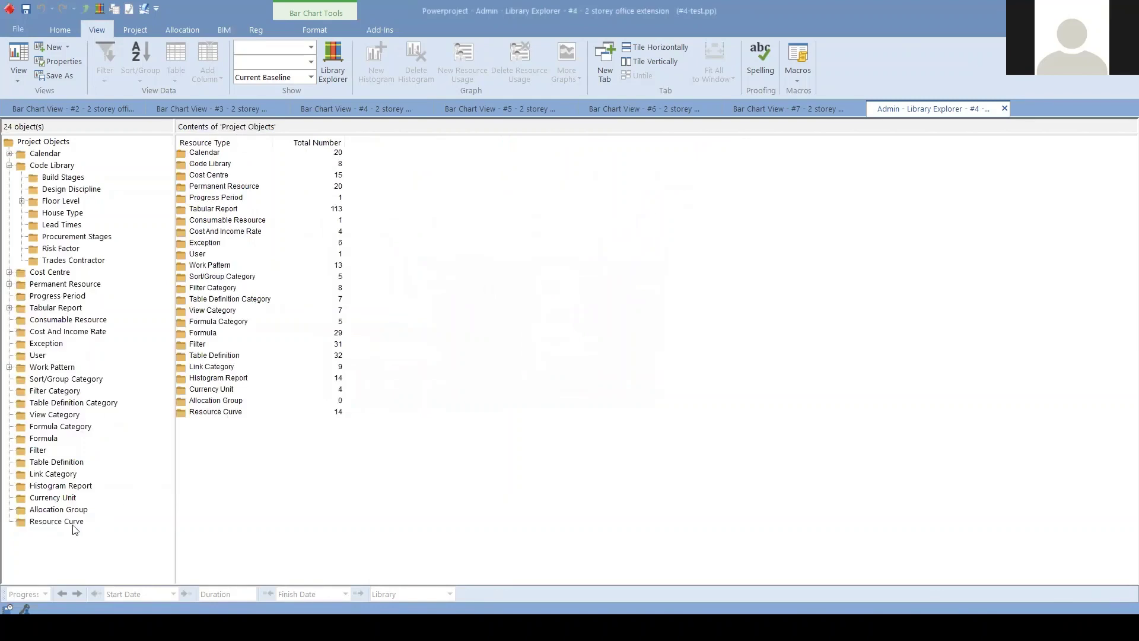
Examine the Resource Curve library's entries and close the Library Explorer.
{"action": "left_click", "coordinate": [70, 522]}
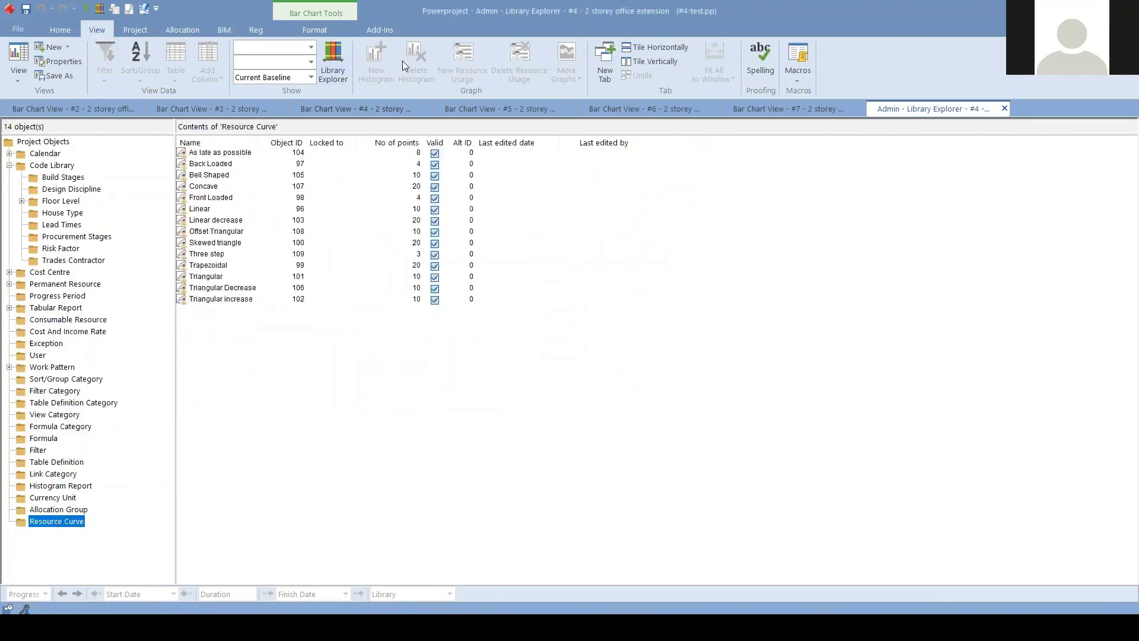
{"action": "right_click", "coordinate": [248, 382]}
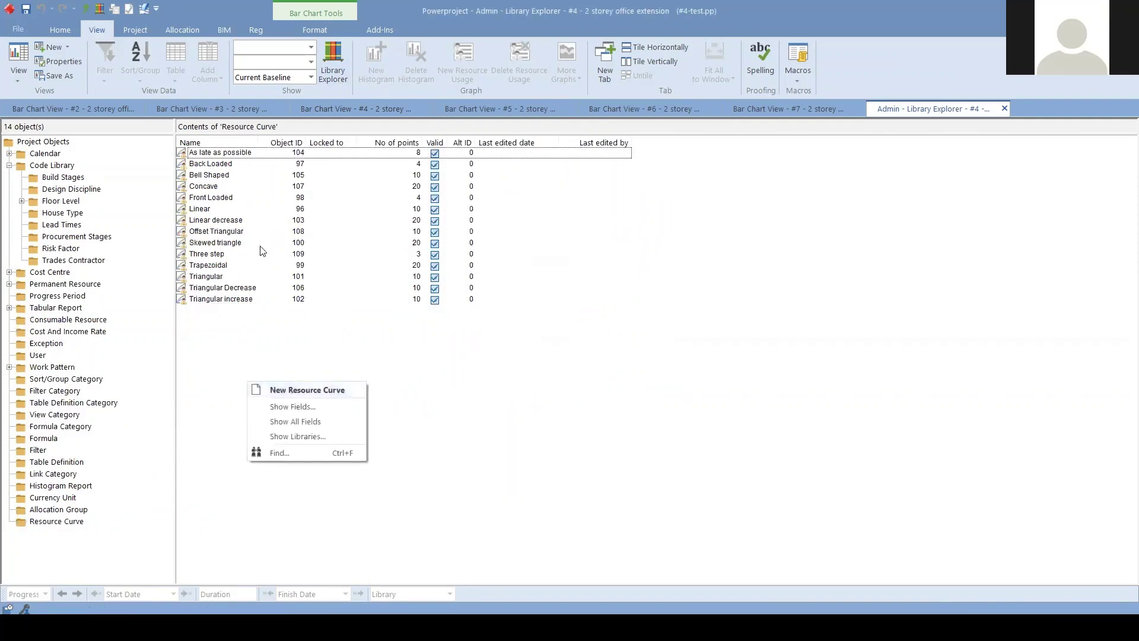
{"action": "left_click", "coordinate": [309, 330]}
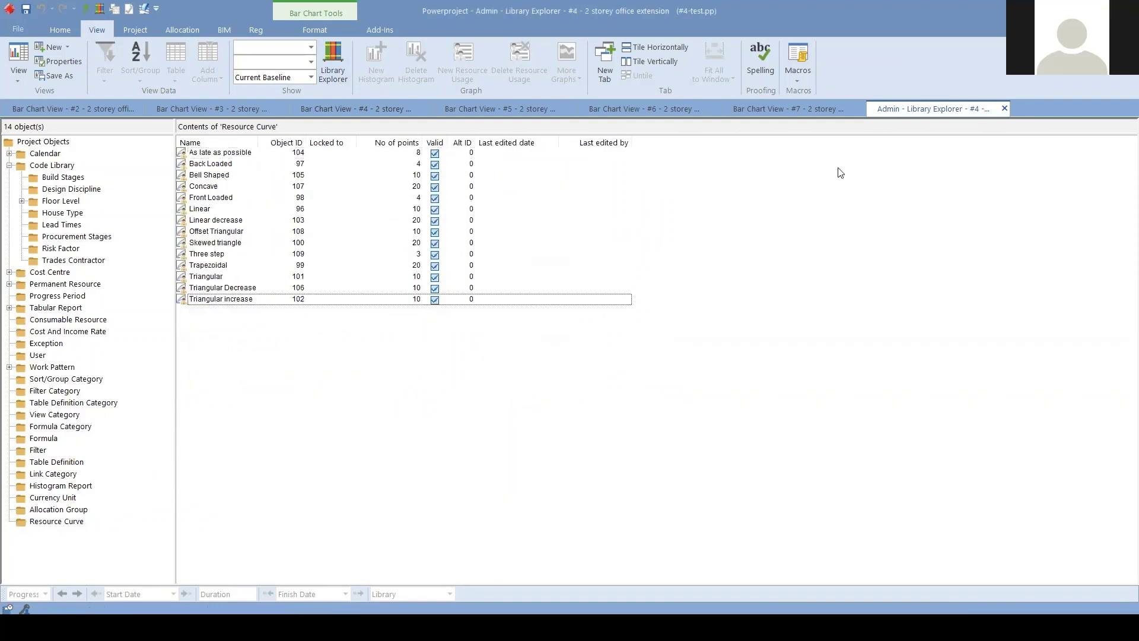
{"action": "left_click", "coordinate": [1005, 108]}
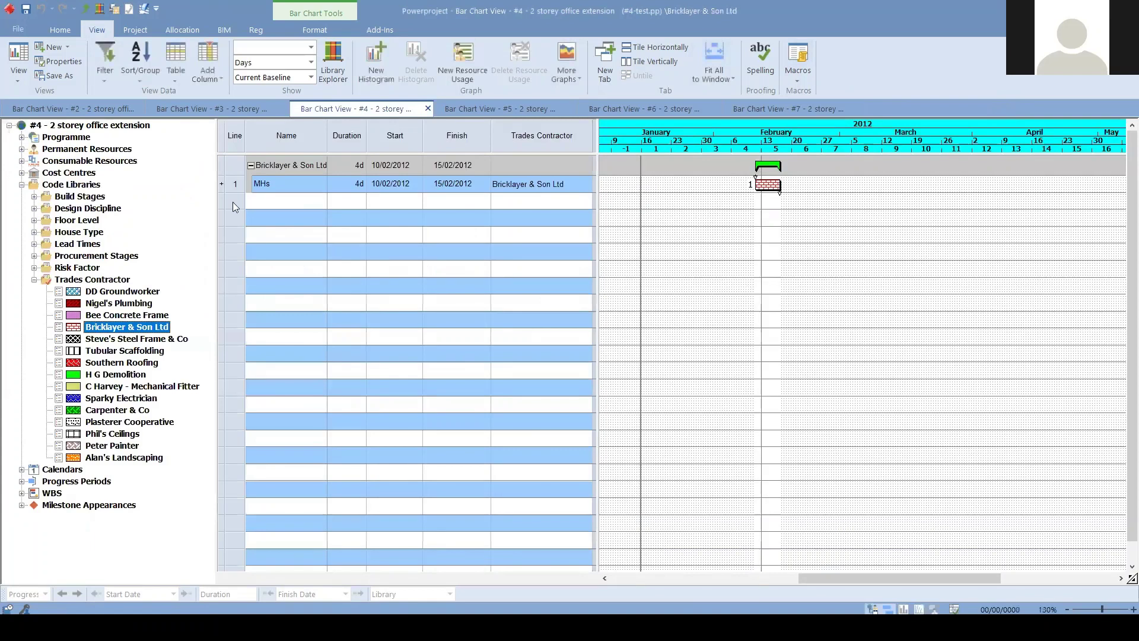
Show the full #4 programme and compare its trades contractor assignments with those in the #3 programme.
{"action": "left_click", "coordinate": [67, 141]}
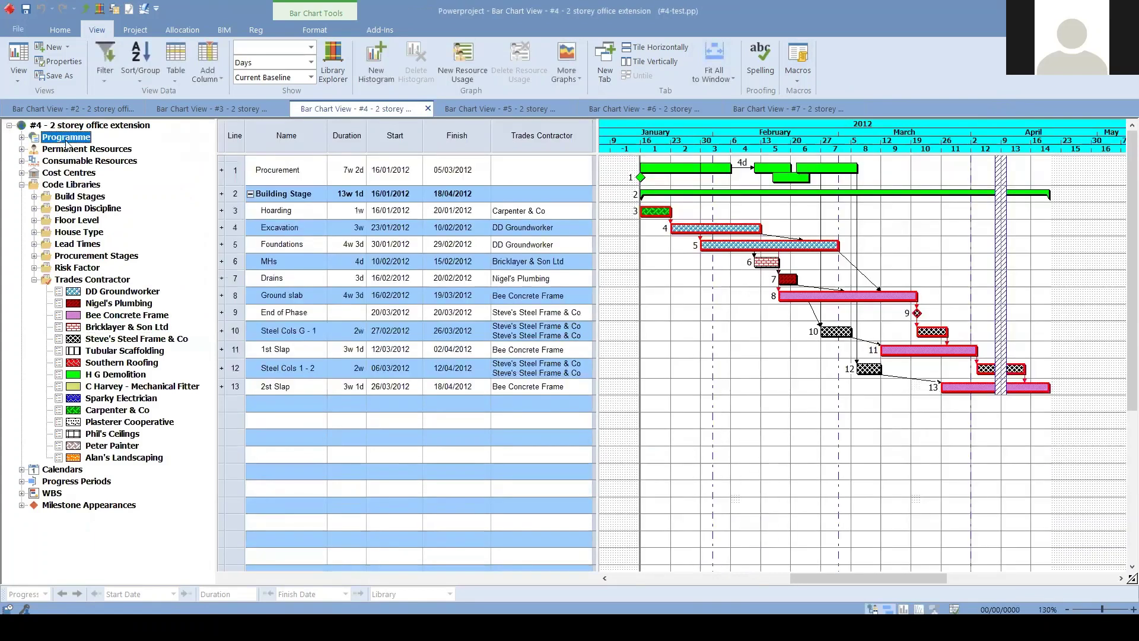
{"action": "left_click", "coordinate": [234, 109]}
{"action": "left_click", "coordinate": [118, 110]}
{"action": "left_click", "coordinate": [206, 109]}
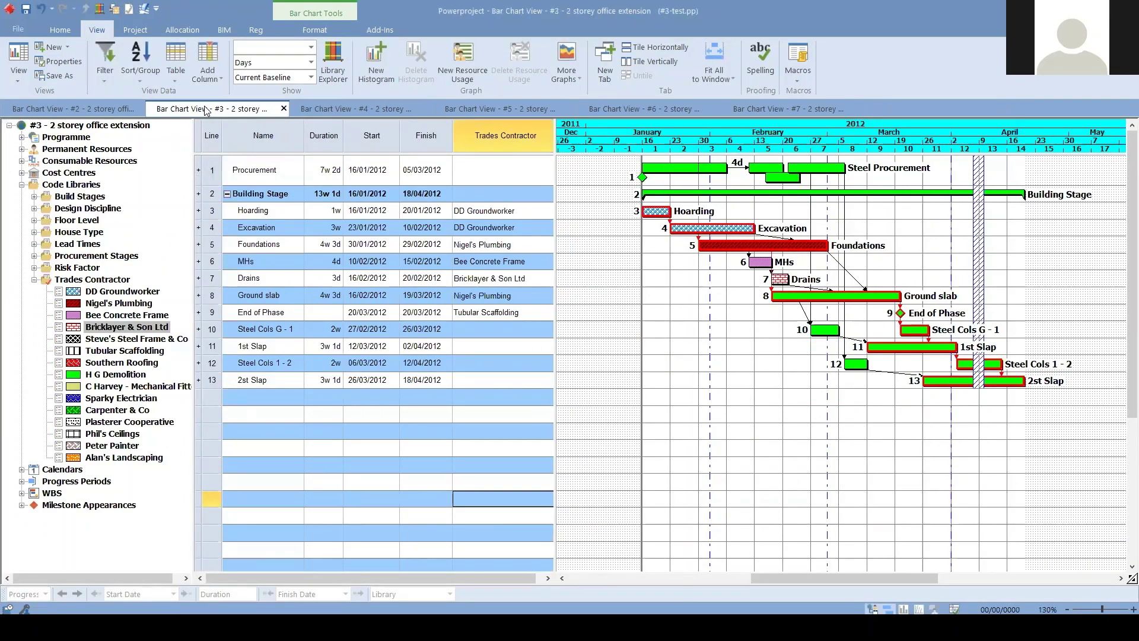
{"action": "left_click", "coordinate": [357, 112]}
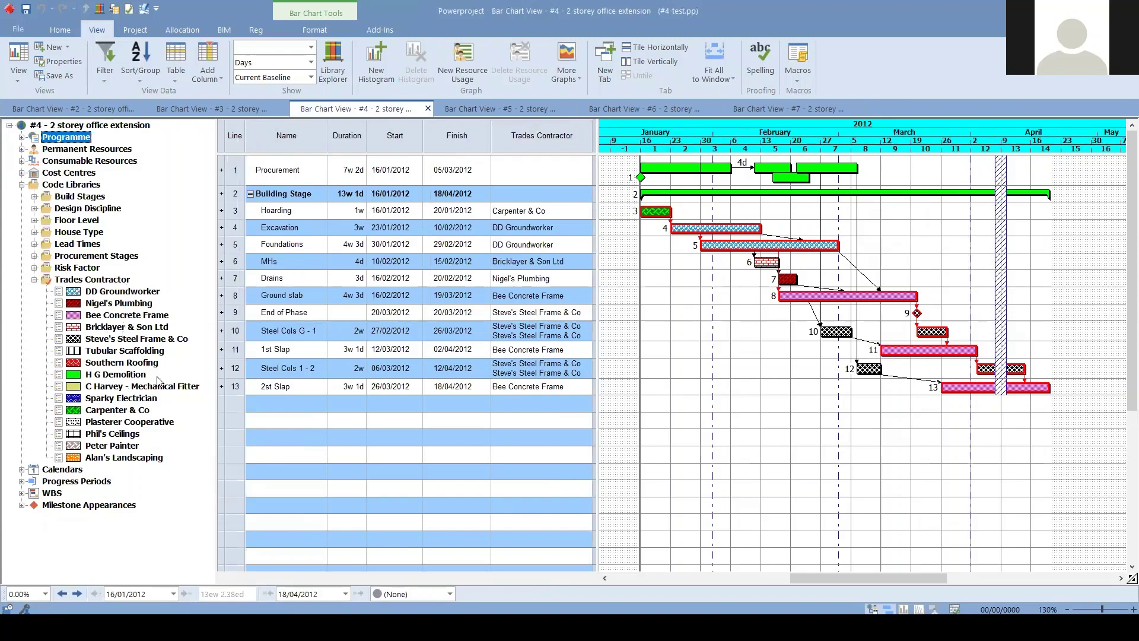
Switch to the #5 programme, narrow its project and table panes, and expand the Site Resources and Consumable Resources.
{"action": "left_click", "coordinate": [499, 109]}
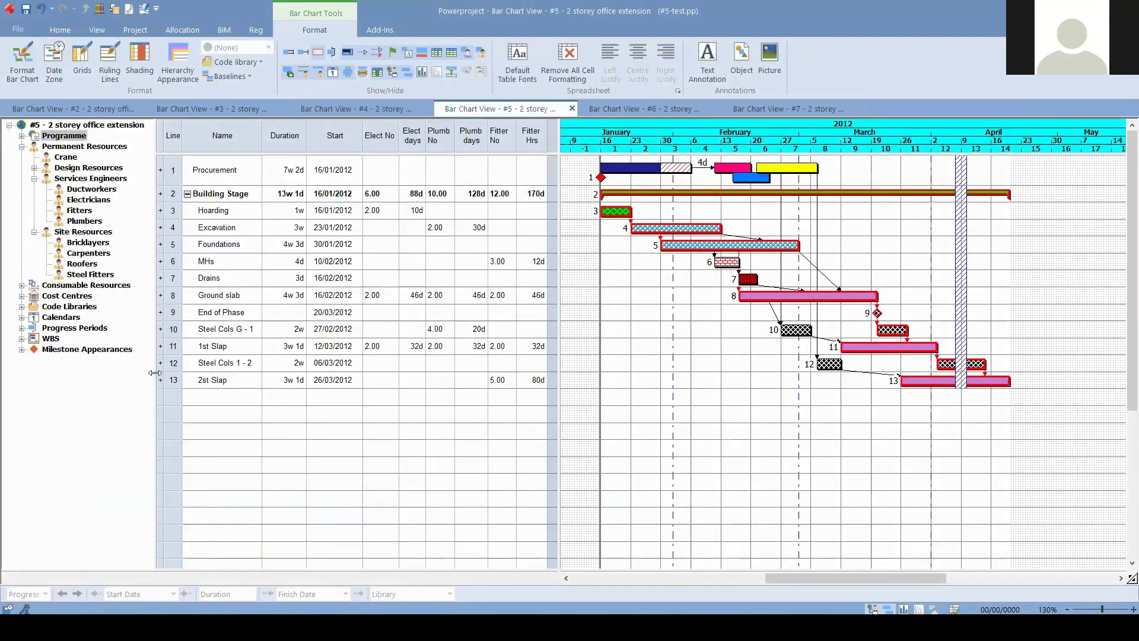
{"action": "left_click_drag", "start_coordinate": [156, 374], "coordinate": [148, 374]}
{"action": "left_click_drag", "start_coordinate": [559, 400], "coordinate": [539, 402]}
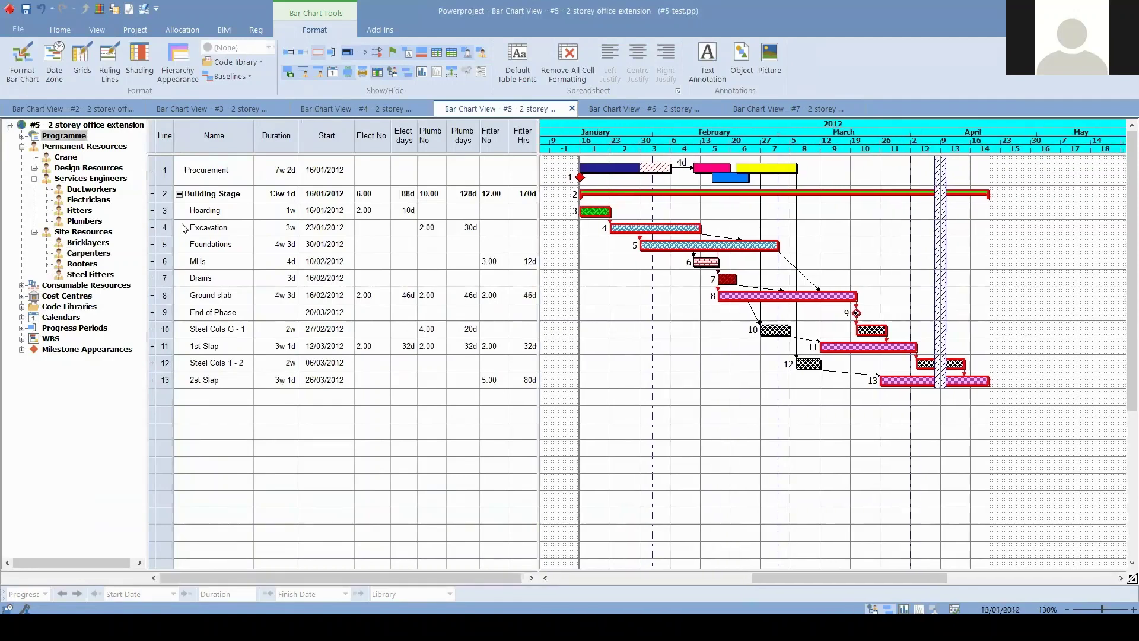
{"action": "left_click", "coordinate": [35, 233]}
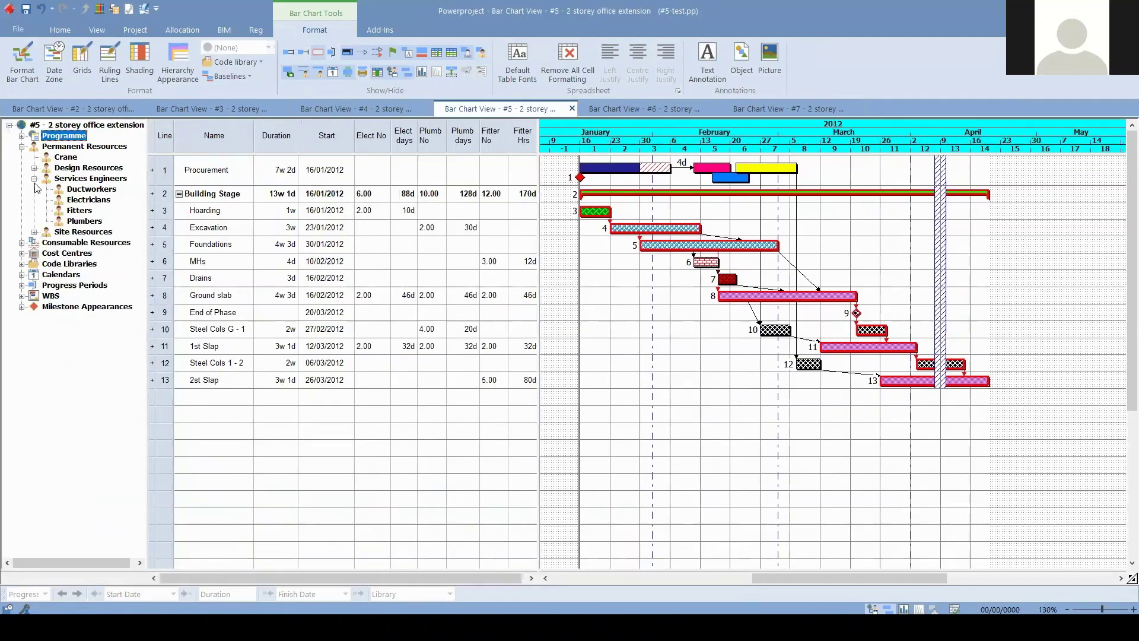
{"action": "left_click", "coordinate": [35, 232]}
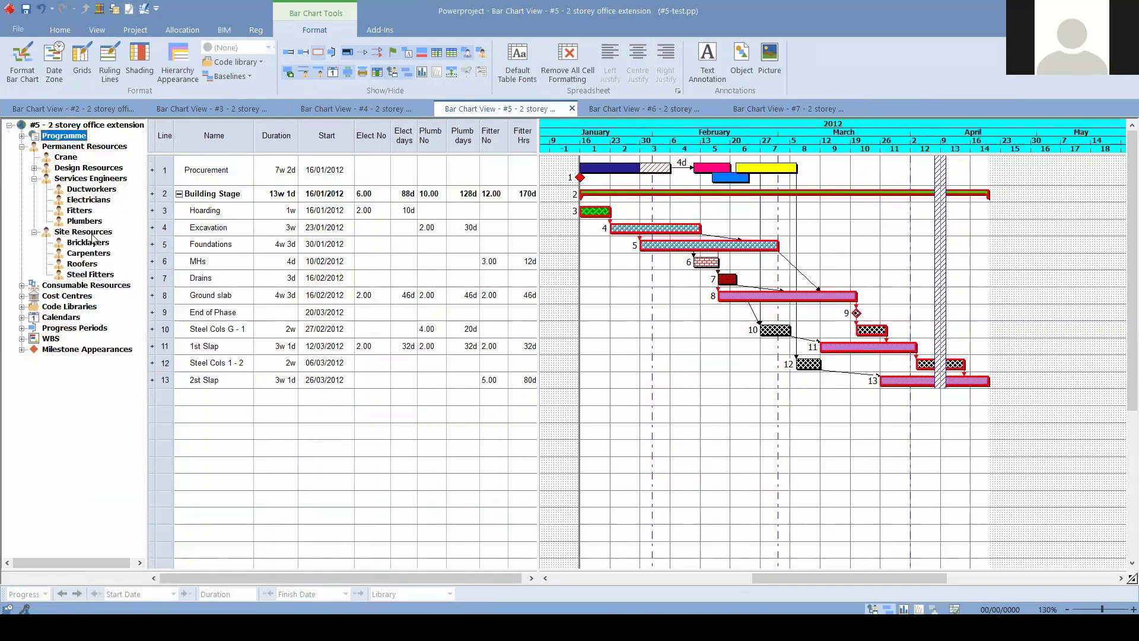
{"action": "left_click", "coordinate": [21, 286]}
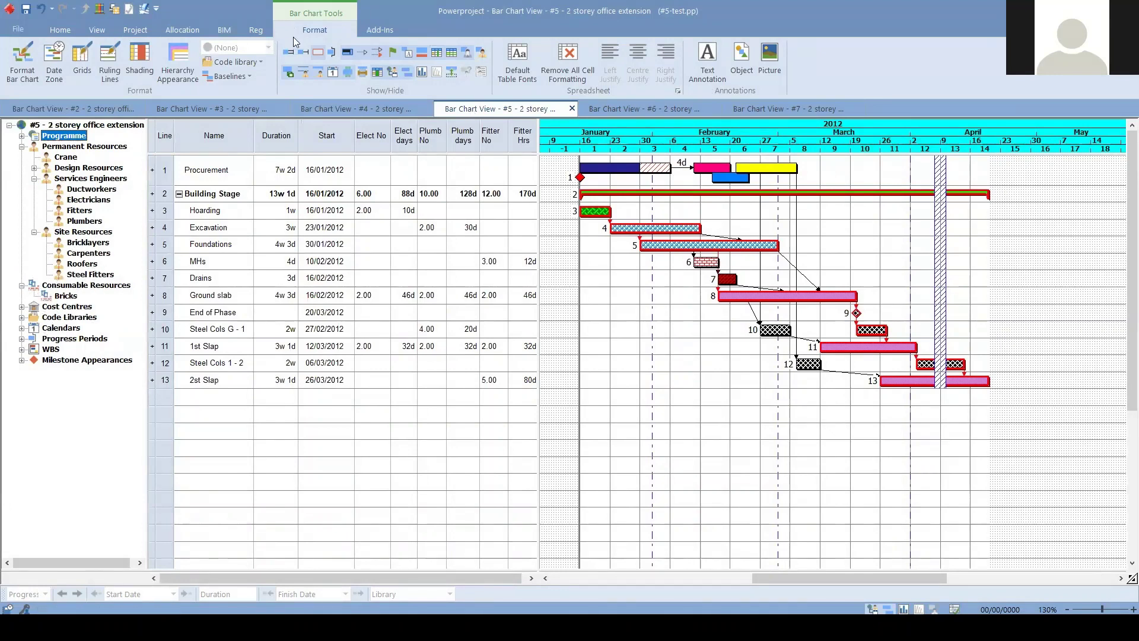
In the #5 programme's Library Explorer, add a Permanent Resource folder named Prime PMO.
{"action": "left_click", "coordinate": [109, 33]}
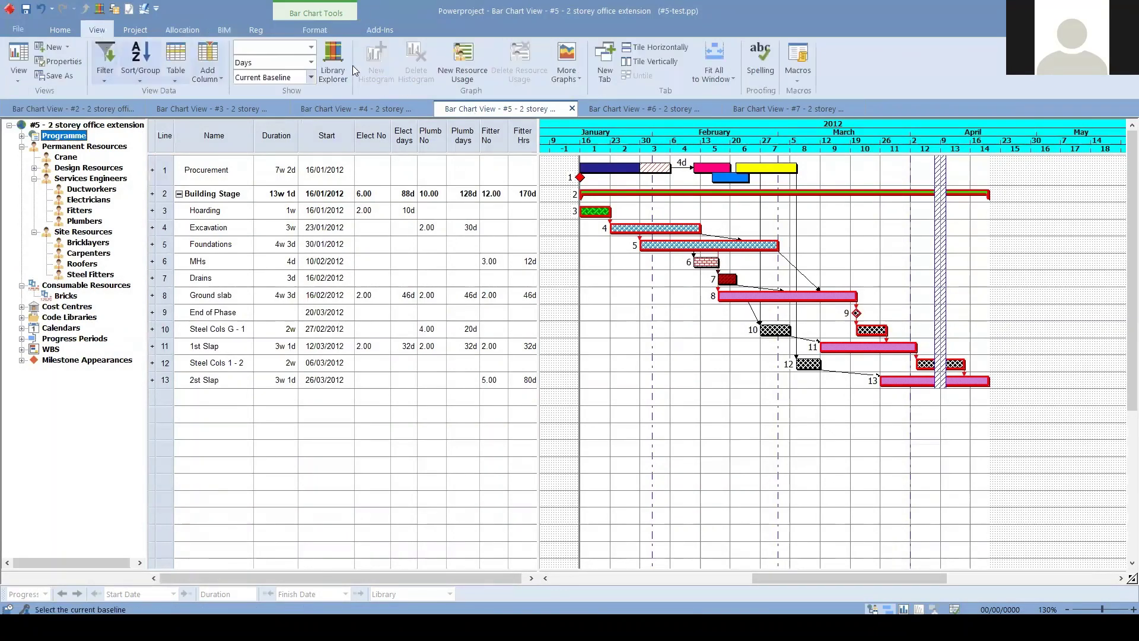
{"action": "left_click", "coordinate": [332, 67]}
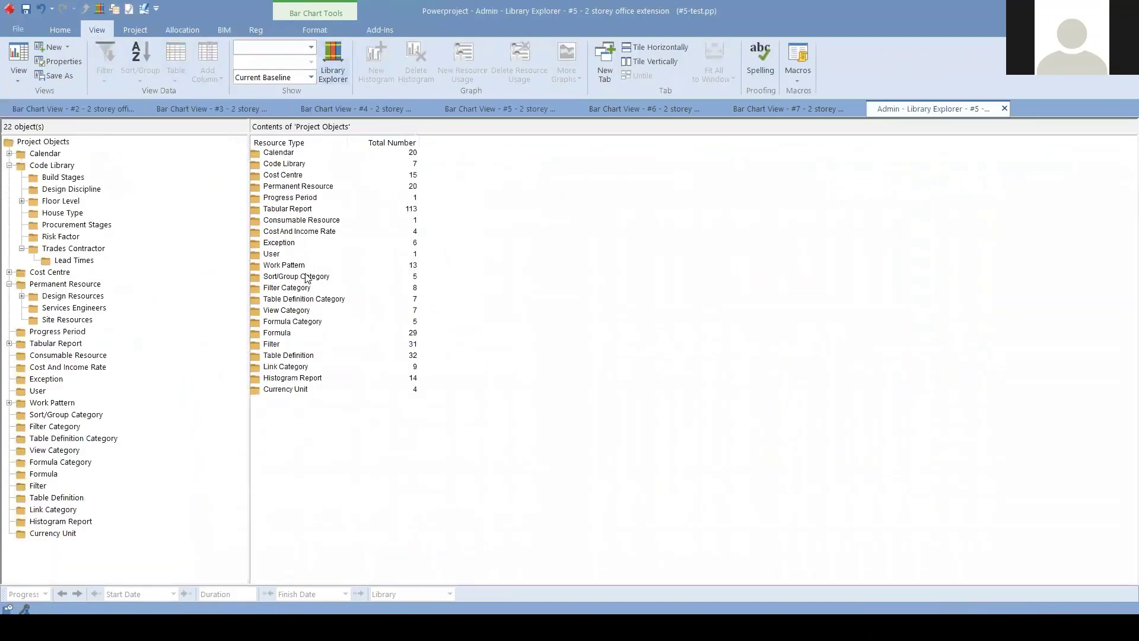
{"action": "double_click", "coordinate": [296, 188]}
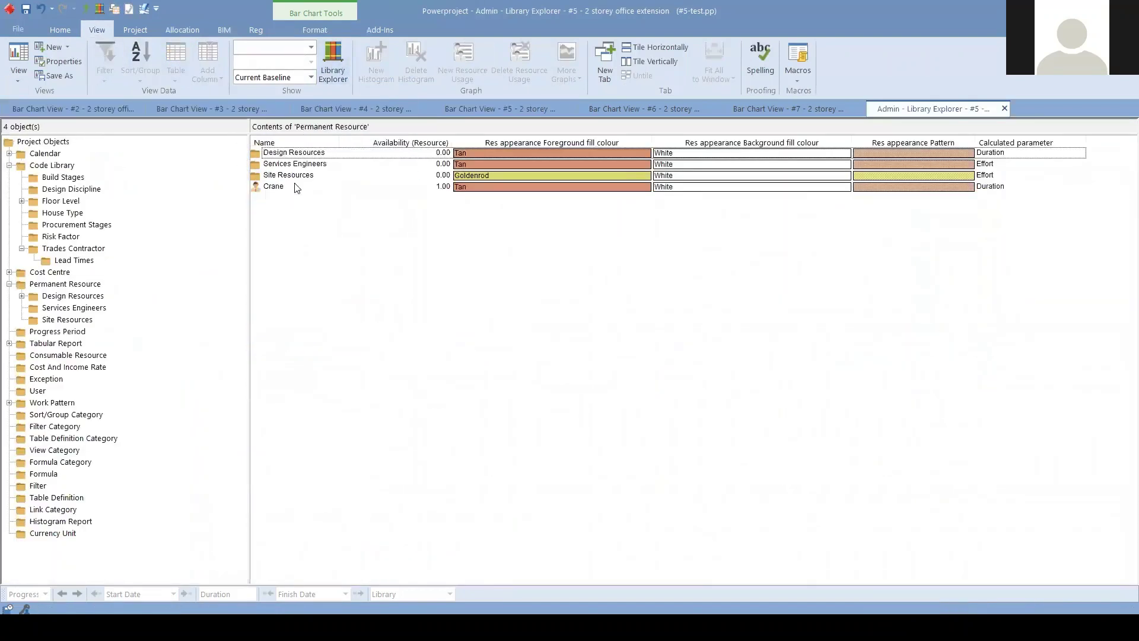
{"action": "right_click", "coordinate": [304, 220]}
{"action": "left_click", "coordinate": [352, 240]}
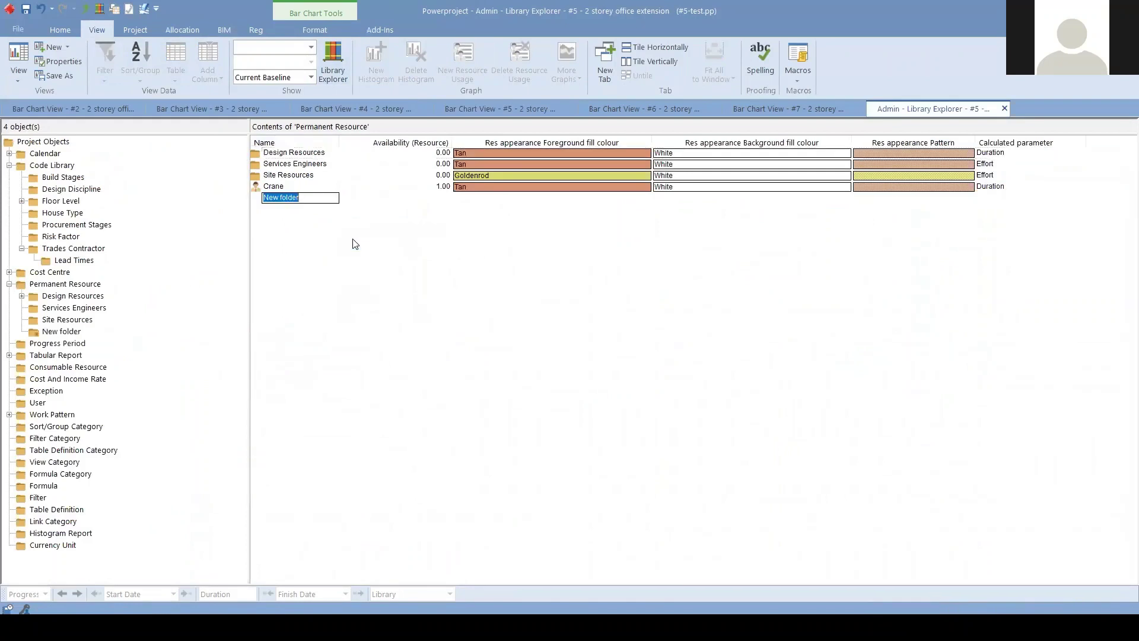
{"action": "type", "text": "Prime PMO"}
{"action": "key", "text": "Return"}
Add permanent resources named Steel Fitter, Formwork Crew and Concrete Crew to the Prime PMO folder.
{"action": "double_click", "coordinate": [294, 198]}
{"action": "right_click", "coordinate": [294, 193]}
{"action": "left_click", "coordinate": [320, 202]}
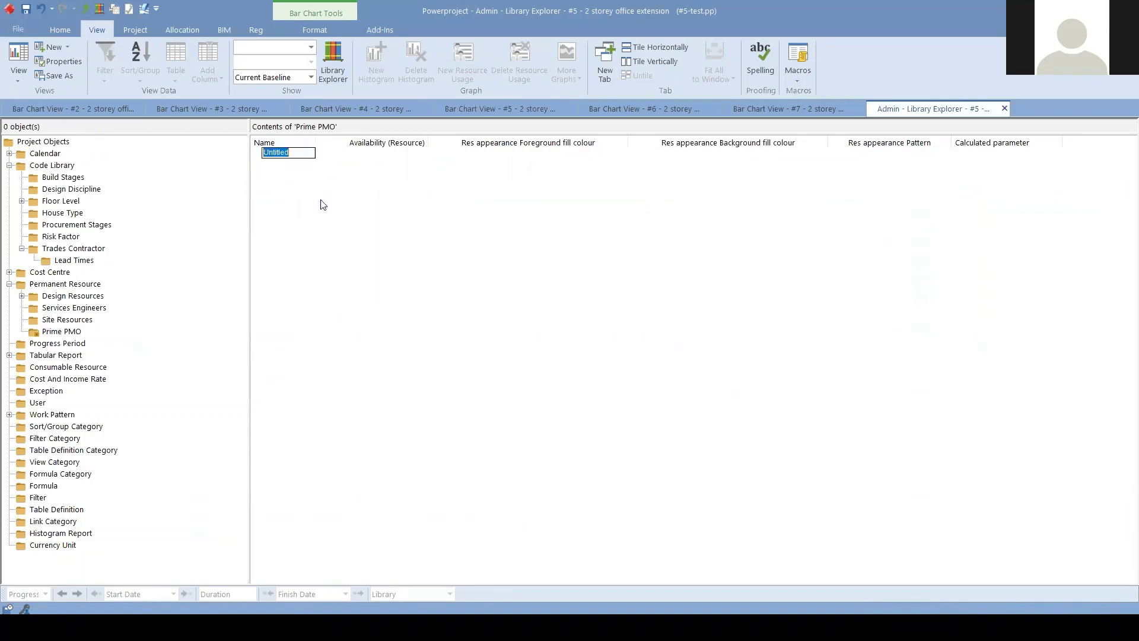
{"action": "type", "text": "Steel Fitter"}
{"action": "key", "text": "Return"}
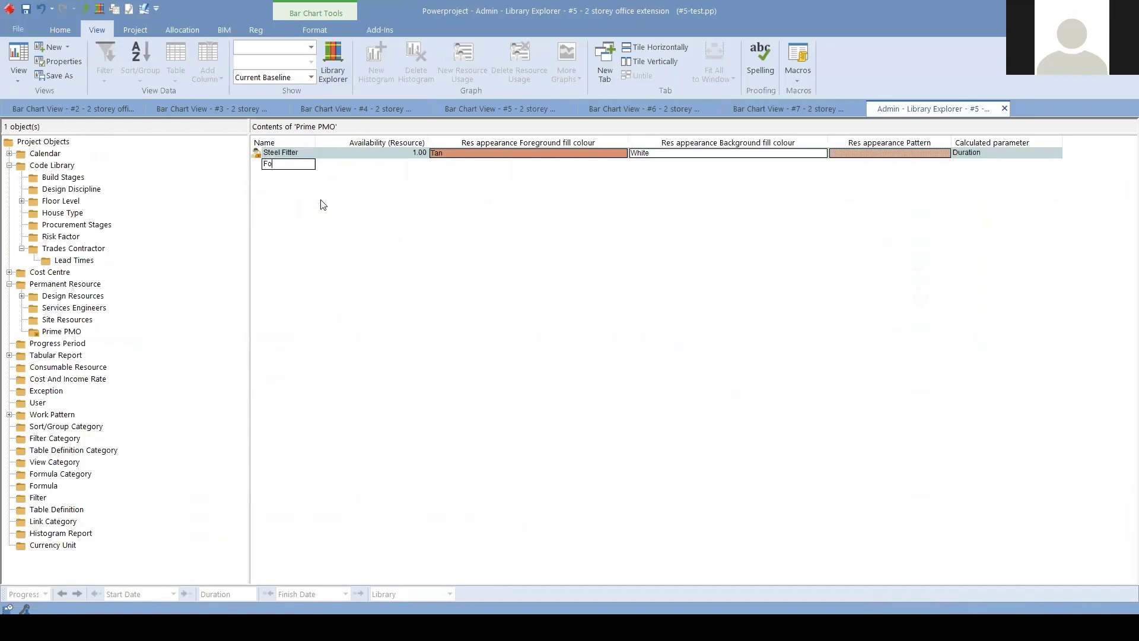
{"action": "type", "text": "Formwork Crew"}
{"action": "key", "text": "Return"}
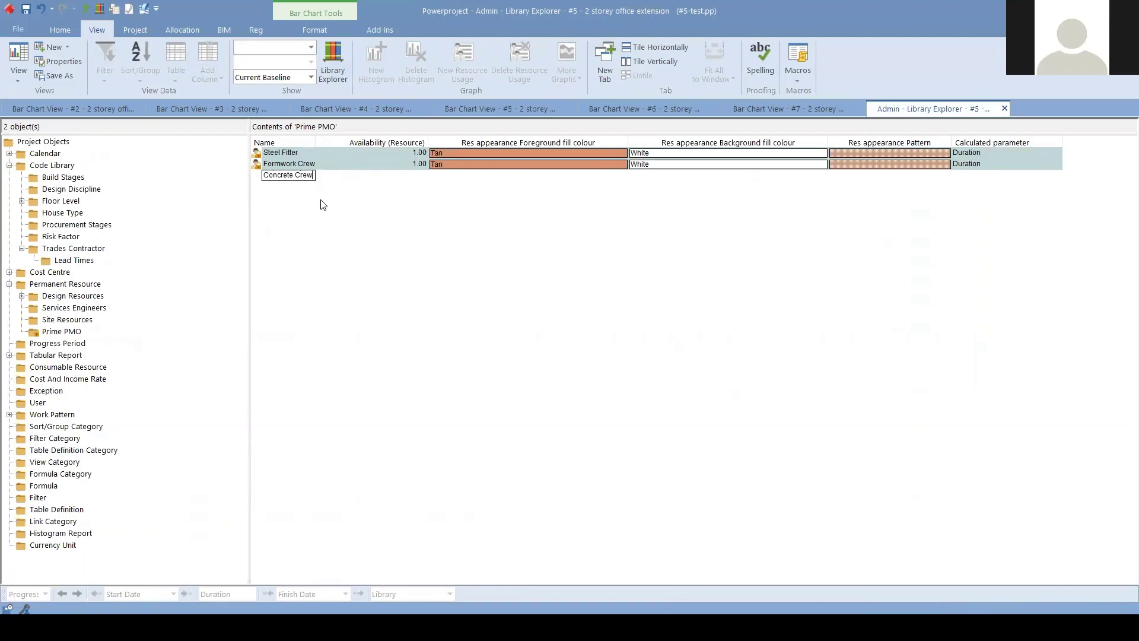
{"action": "key", "text": "Return"}
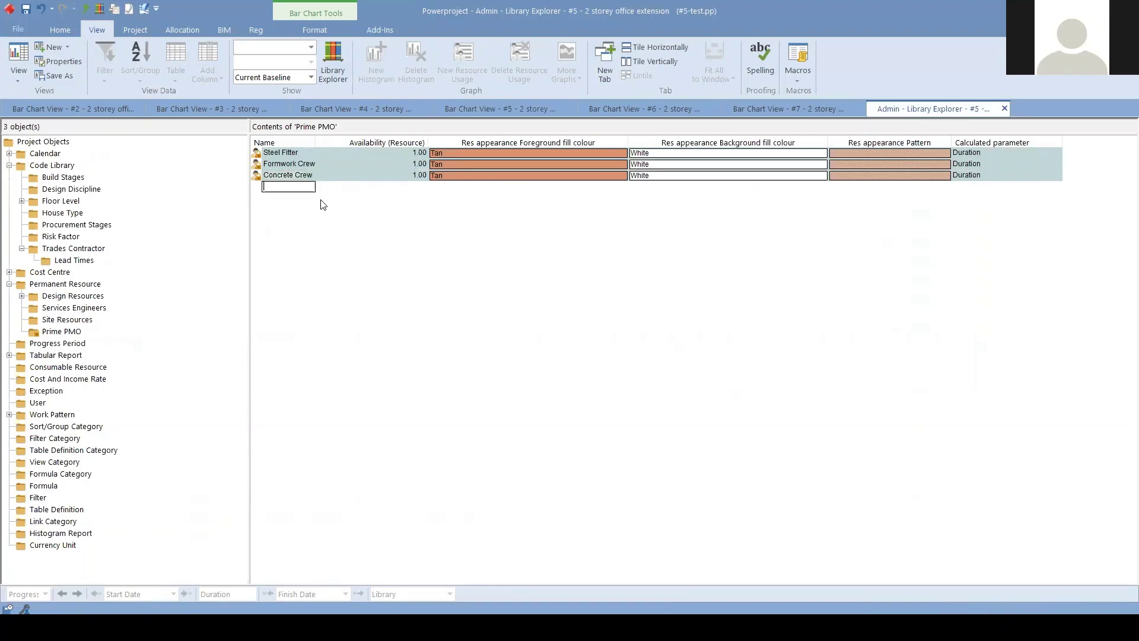
Set the foreground fill colours to Blue for Steel Fitter, Green for Formwork Crew and Red for Concrete Crew.
{"action": "left_click", "coordinate": [619, 153]}
{"action": "left_click", "coordinate": [481, 164]}
{"action": "left_click", "coordinate": [622, 165]}
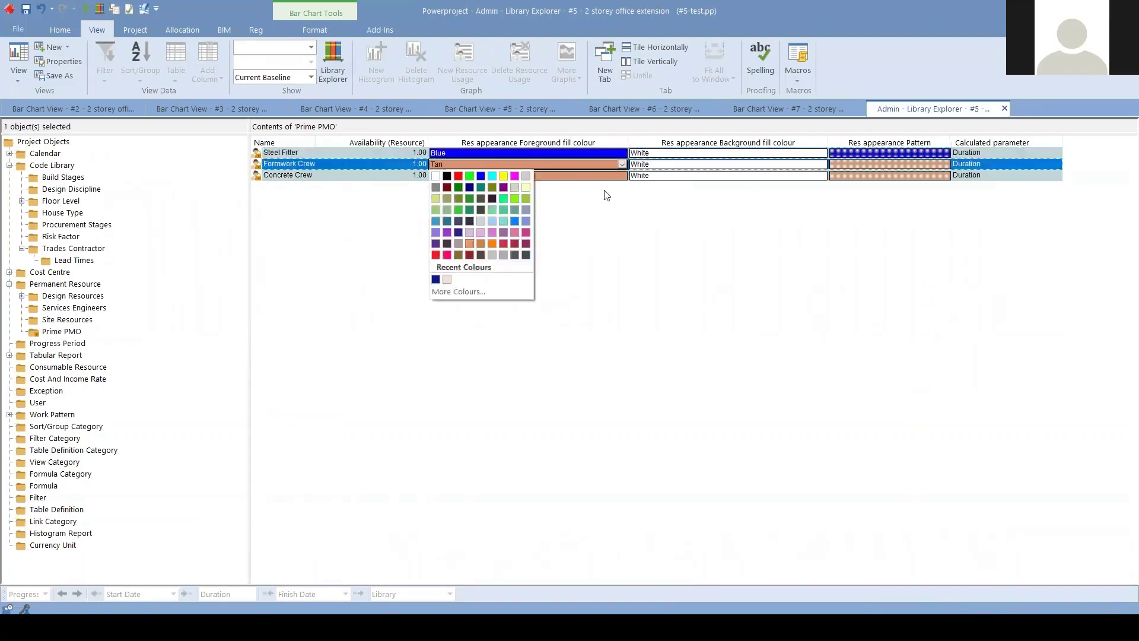
{"action": "left_click", "coordinate": [469, 176]}
{"action": "left_click", "coordinate": [469, 175]}
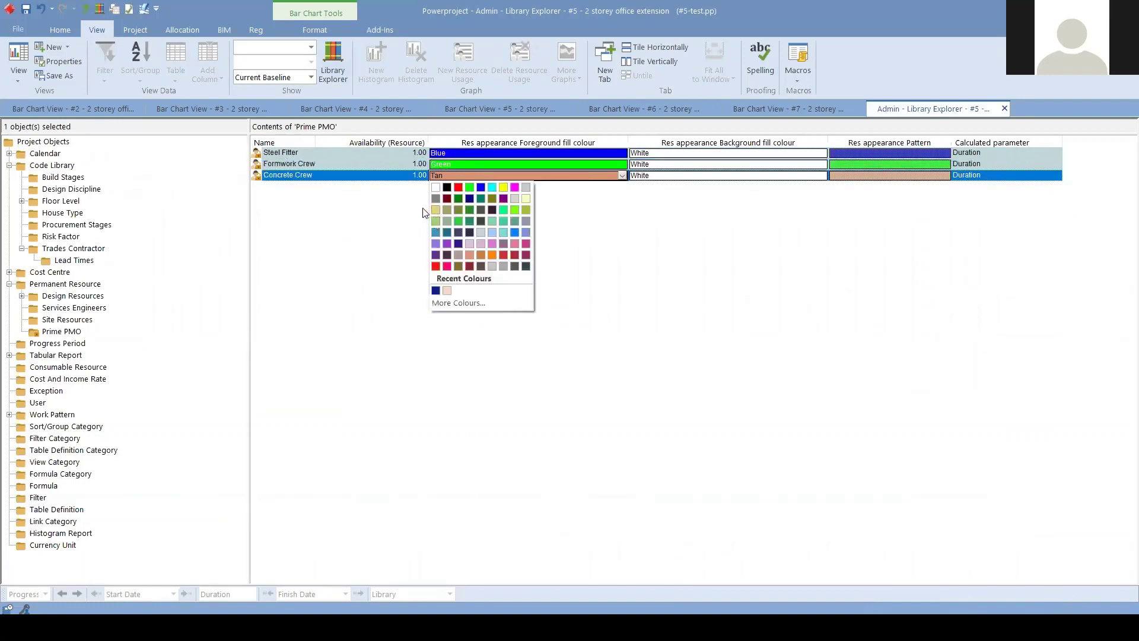
{"action": "left_click", "coordinate": [459, 187]}
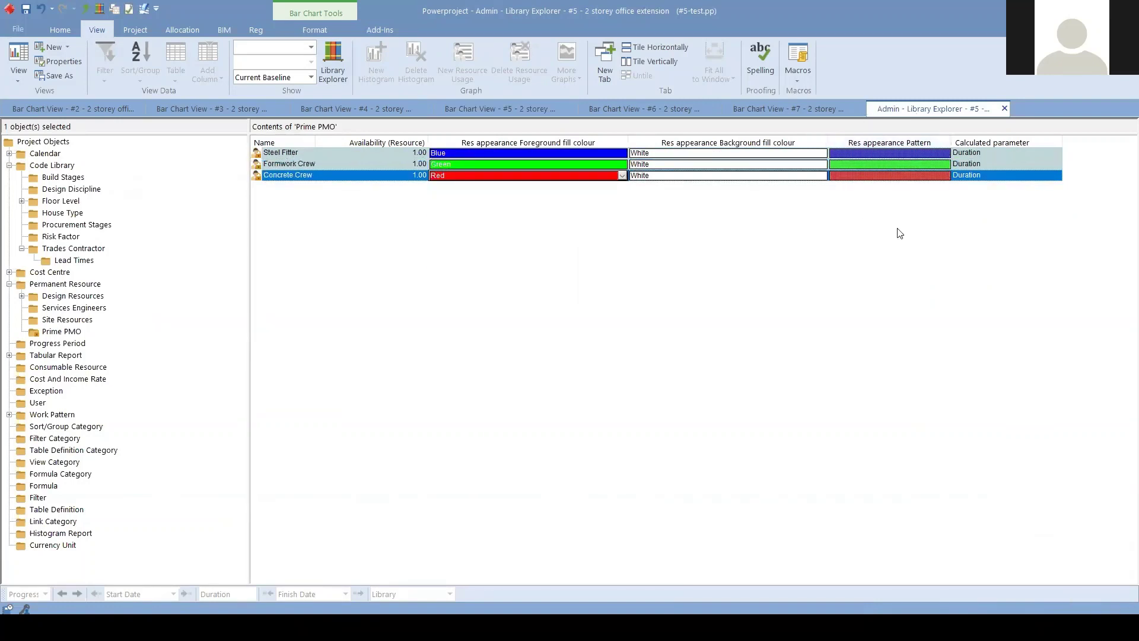
{"action": "left_click", "coordinate": [395, 153]}
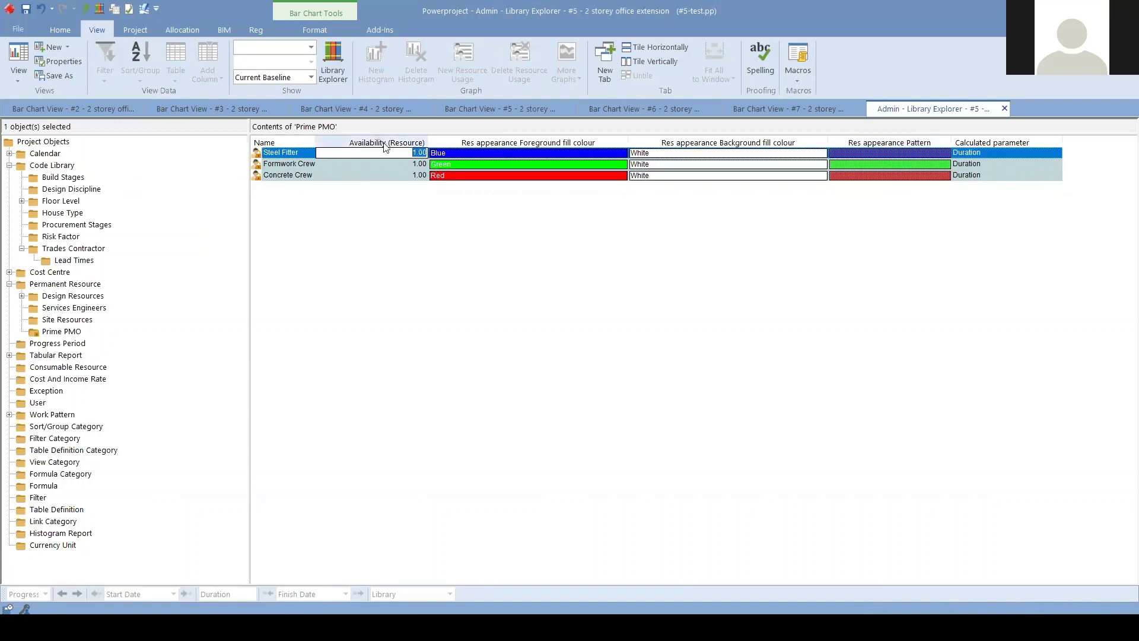
{"action": "key", "text": "ctrl"}
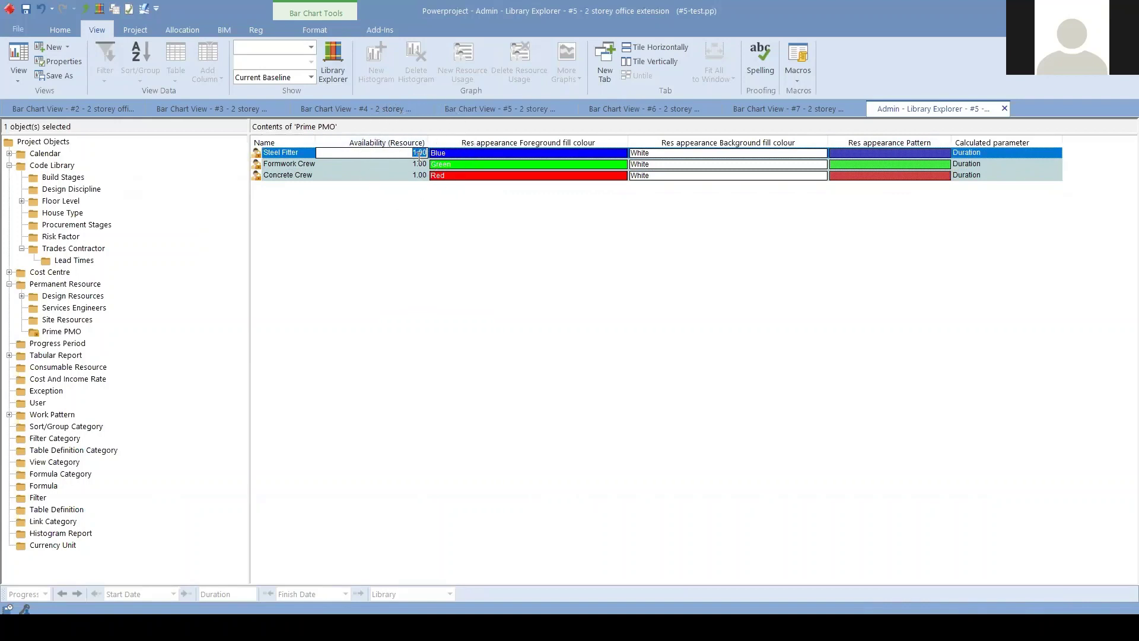
{"action": "key", "text": "ctrl"}
{"action": "key", "text": "Down"}
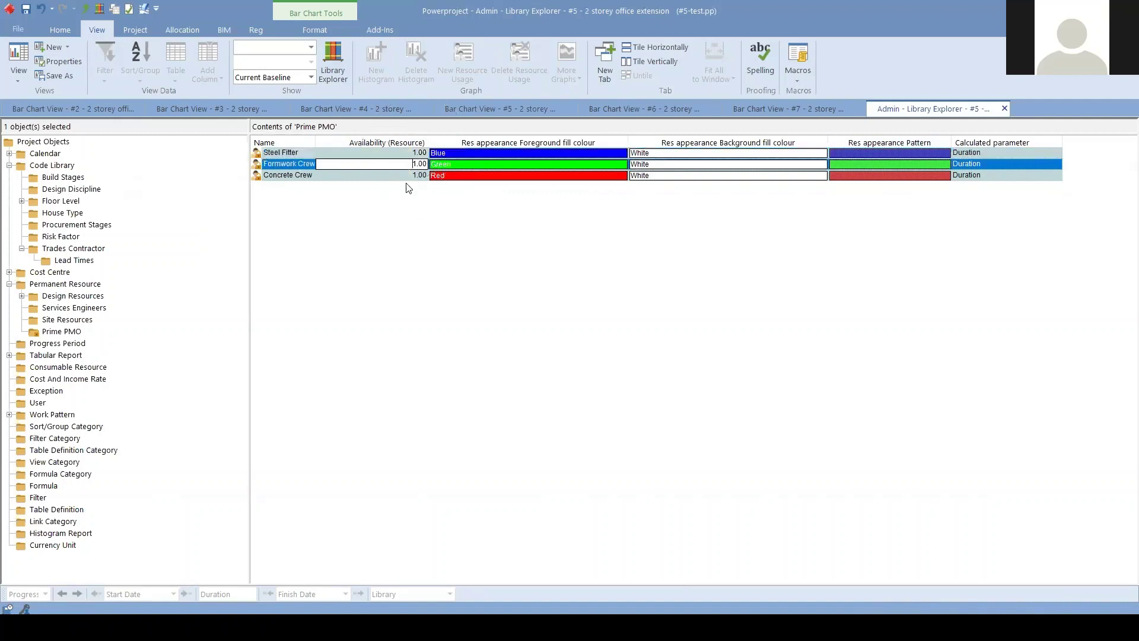
{"action": "key", "text": "Down"}
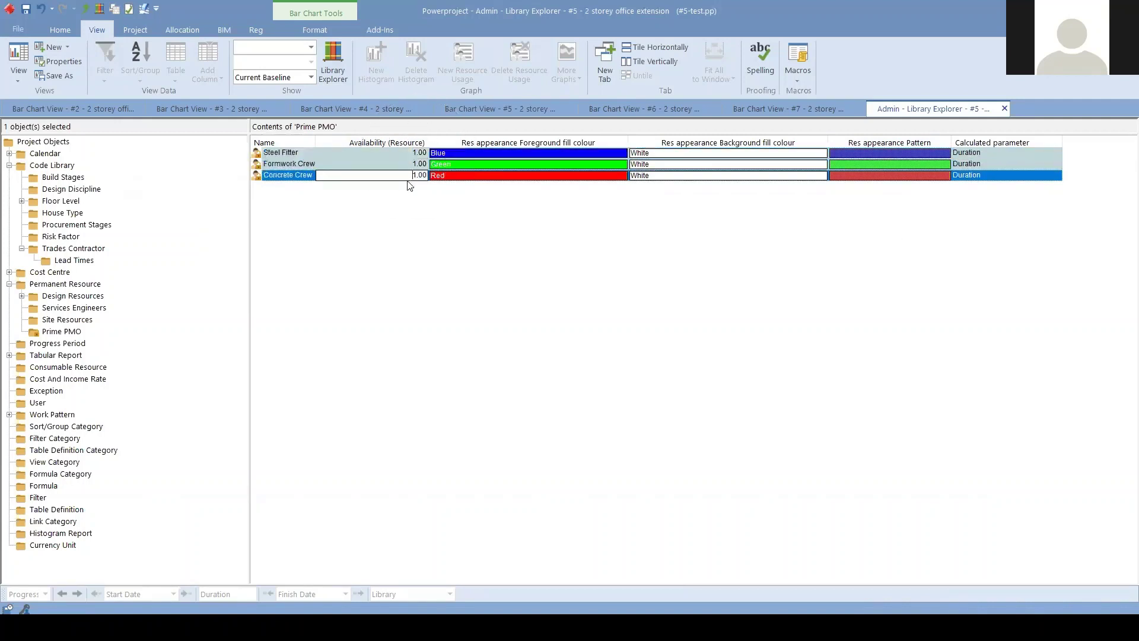
{"action": "key", "text": "ctrl+a"}
{"action": "key", "text": "ctrl"}
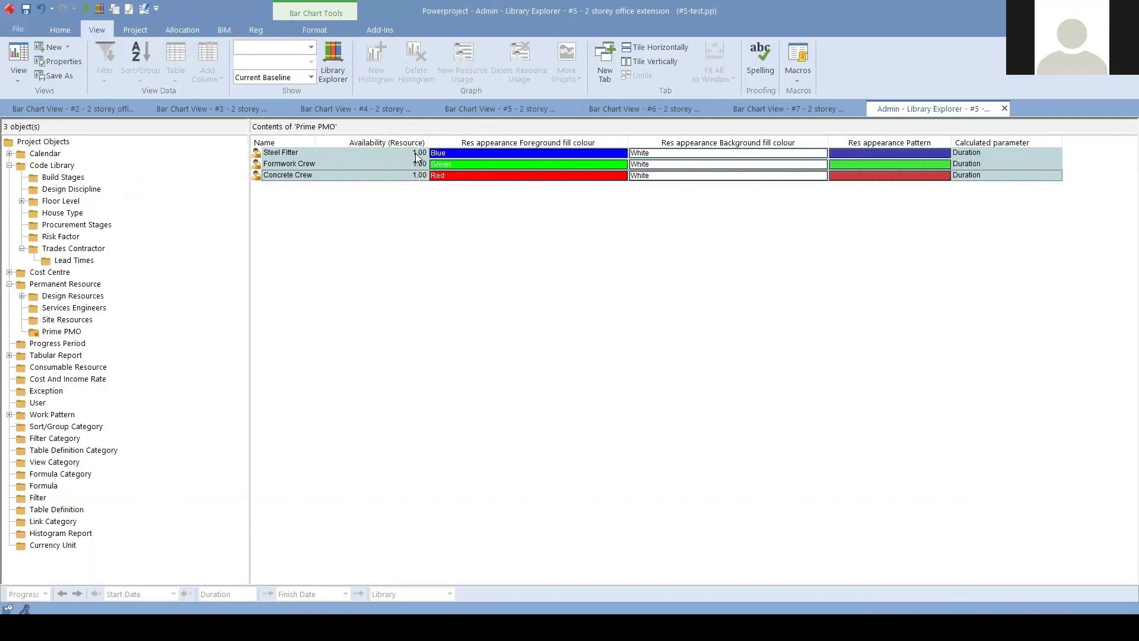
{"action": "left_click", "coordinate": [383, 154]}
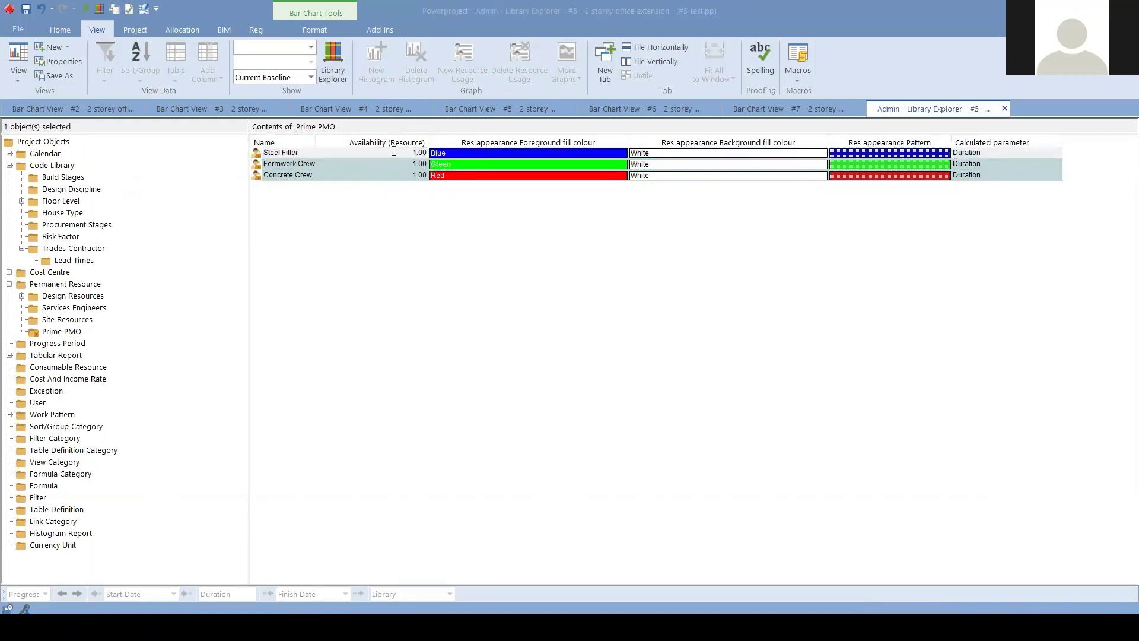
{"action": "left_click", "coordinate": [712, 123]}
Set the resource availability to 20 for Steel Fitter, 20 for Formwork Crew and 5 for Concrete Crew.
{"action": "left_click", "coordinate": [396, 154]}
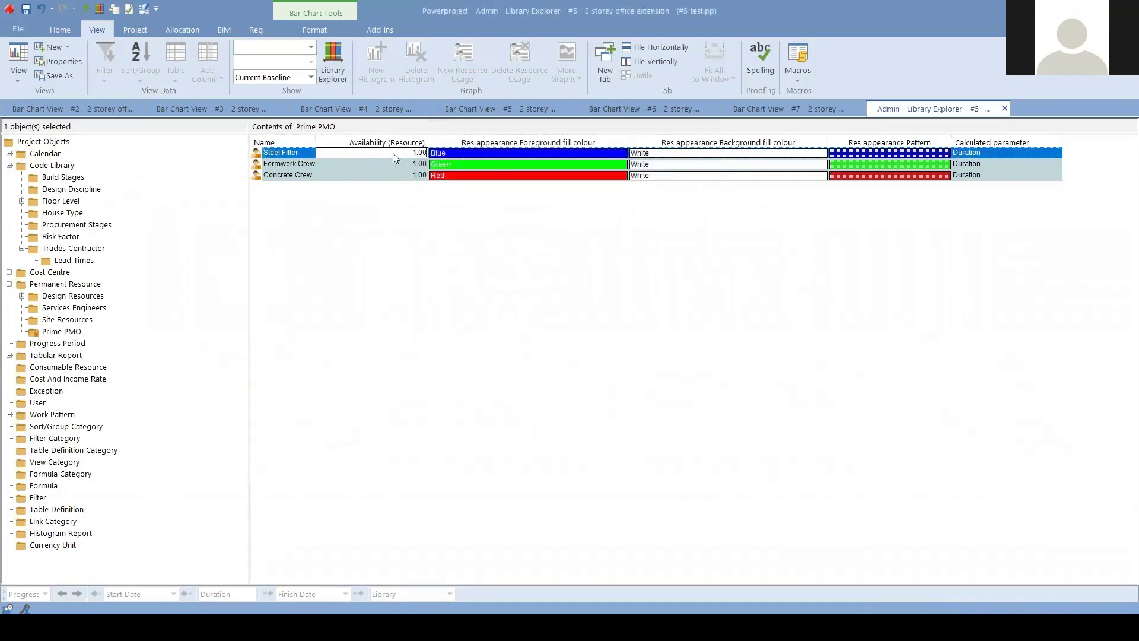
{"action": "left_click_drag", "start_coordinate": [397, 152], "coordinate": [451, 153]}
{"action": "type", "text": "20"}
{"action": "key", "text": "Return"}
{"action": "type", "text": "2"}
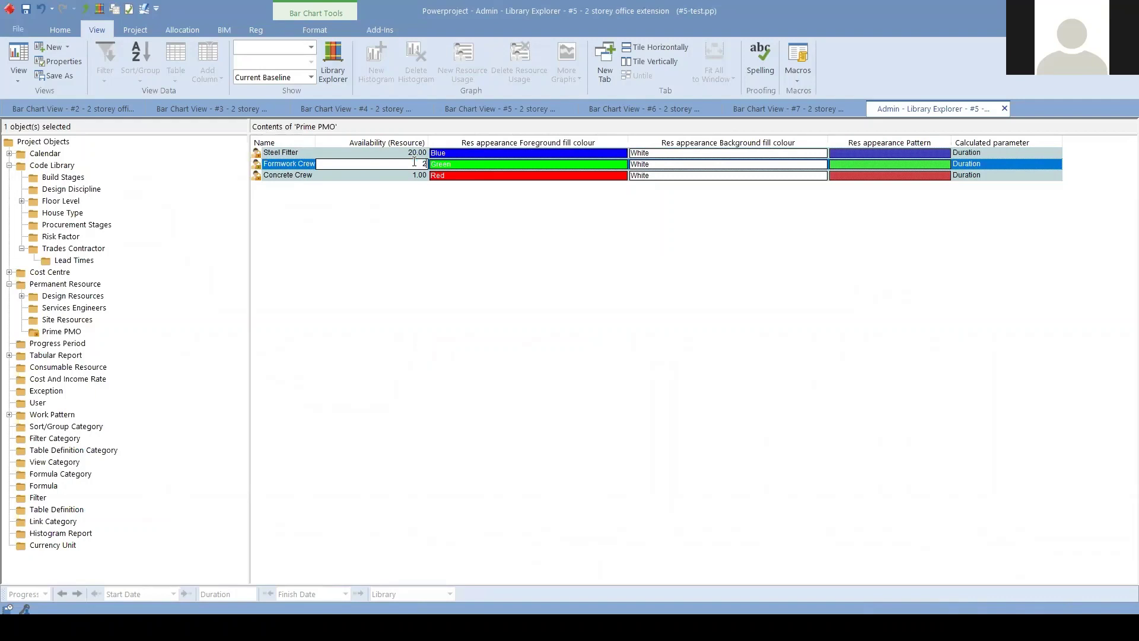
{"action": "type", "text": "0"}
{"action": "key", "text": "Return"}
{"action": "type", "text": "5"}
{"action": "key", "text": "Return"}
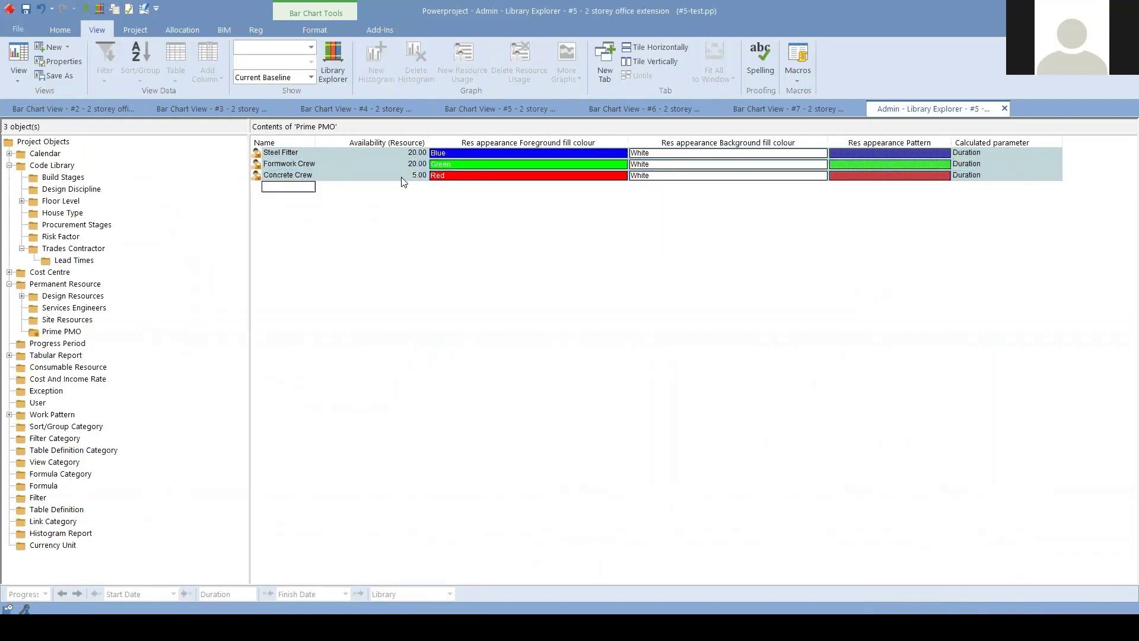
{"action": "left_click", "coordinate": [401, 201]}
Assign the Standard Cost Rate to the Steel Fitter resource, check the rate's exception and time unit, and close its properties.
{"action": "left_click", "coordinate": [278, 154]}
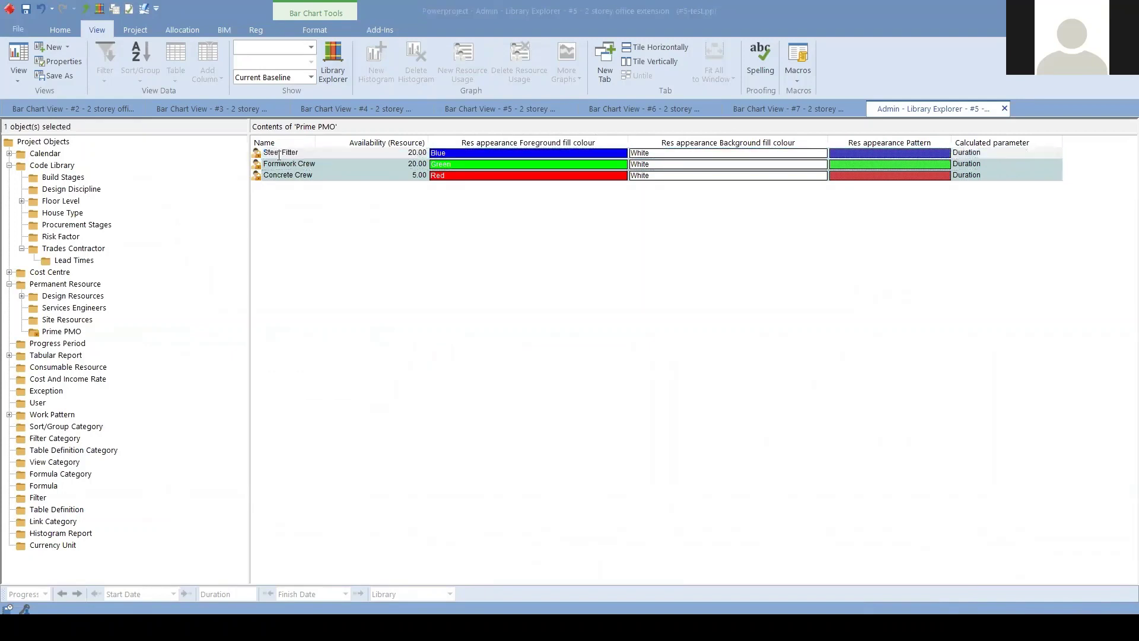
{"action": "left_click", "coordinate": [483, 143]}
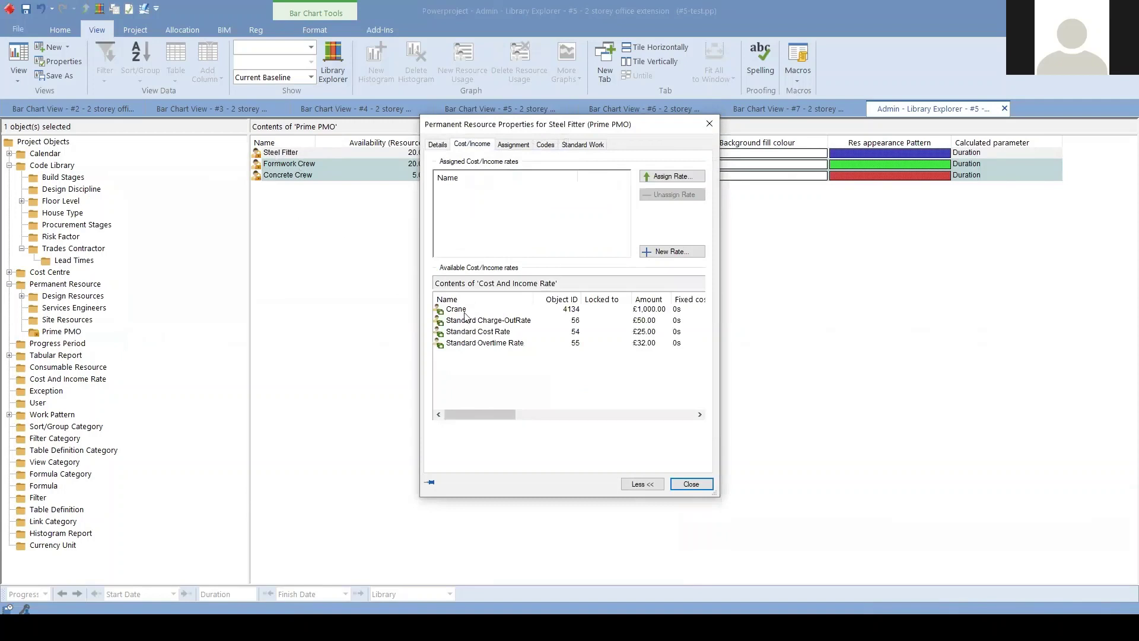
{"action": "left_click", "coordinate": [487, 321]}
{"action": "left_click", "coordinate": [668, 176]}
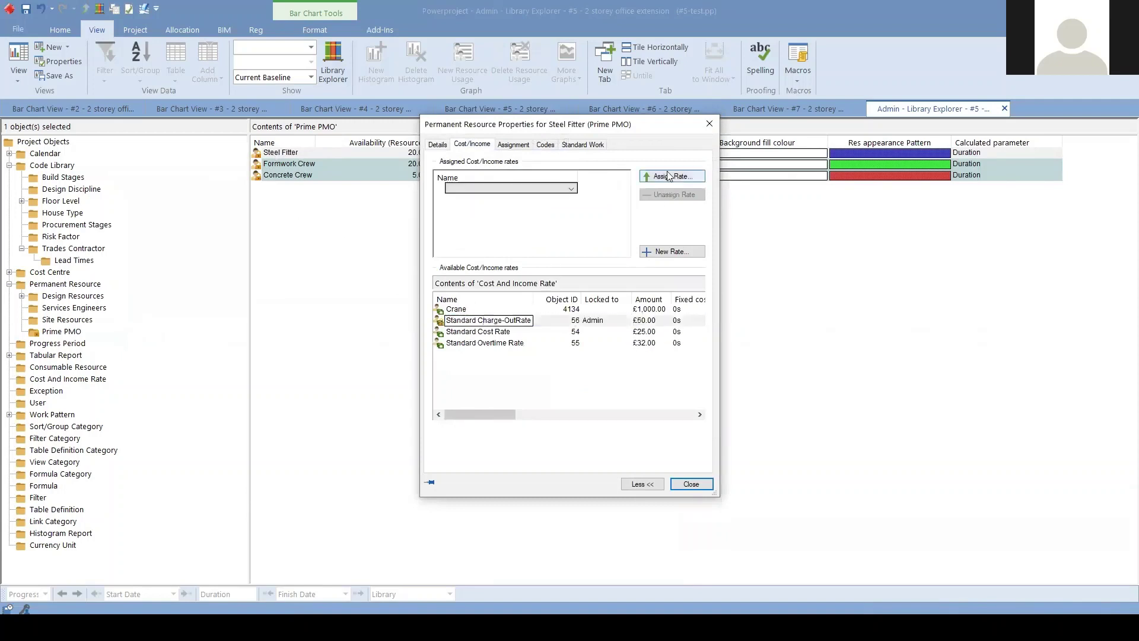
{"action": "left_click", "coordinate": [496, 321]}
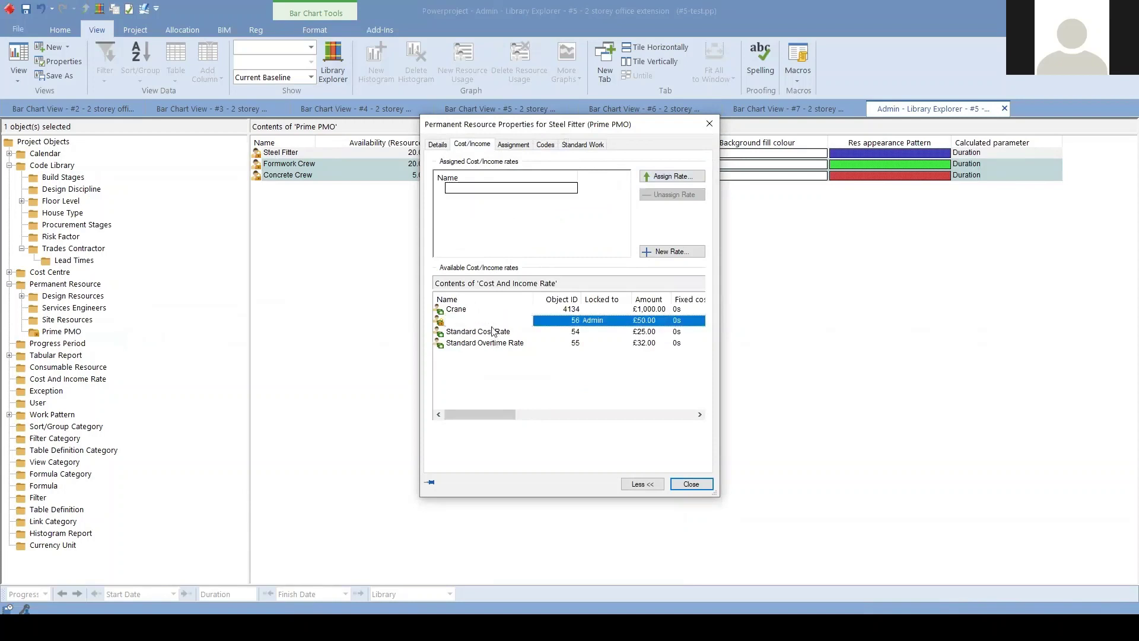
{"action": "left_click", "coordinate": [496, 332]}
{"action": "left_click", "coordinate": [681, 178]}
{"action": "left_click", "coordinate": [547, 188]}
{"action": "left_click", "coordinate": [515, 220]}
{"action": "left_click_drag", "start_coordinate": [485, 415], "coordinate": [563, 410]}
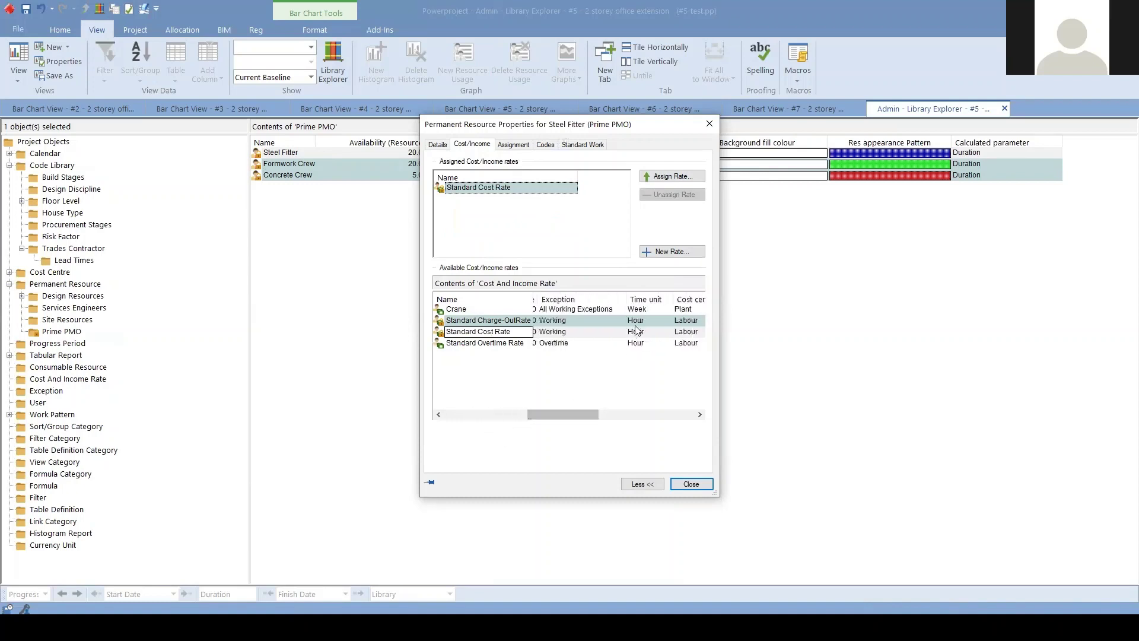
{"action": "left_click", "coordinate": [691, 484]}
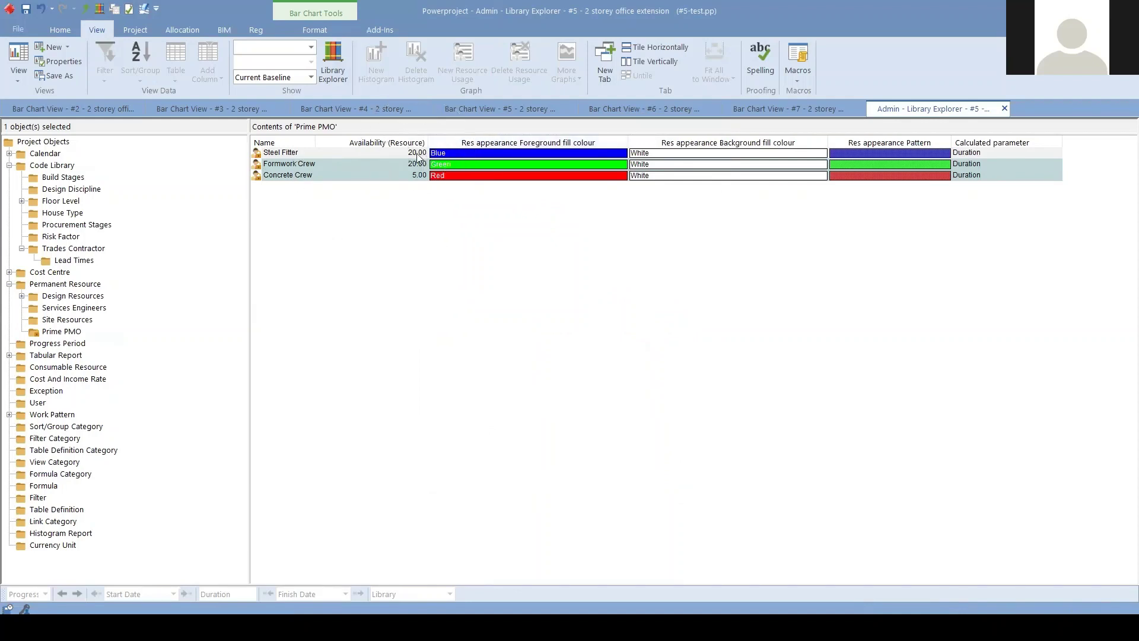
Return to the #5 programme, expand the Prime PMO resources and show the resource allocations beneath their tasks.
{"action": "left_click", "coordinate": [509, 110]}
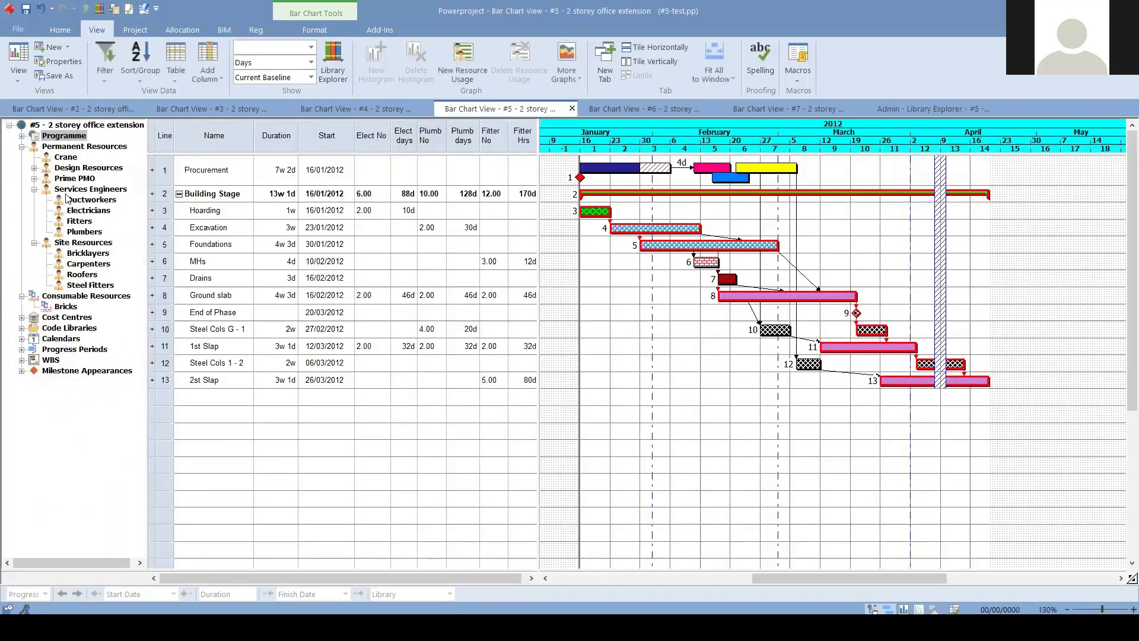
{"action": "left_click", "coordinate": [34, 178]}
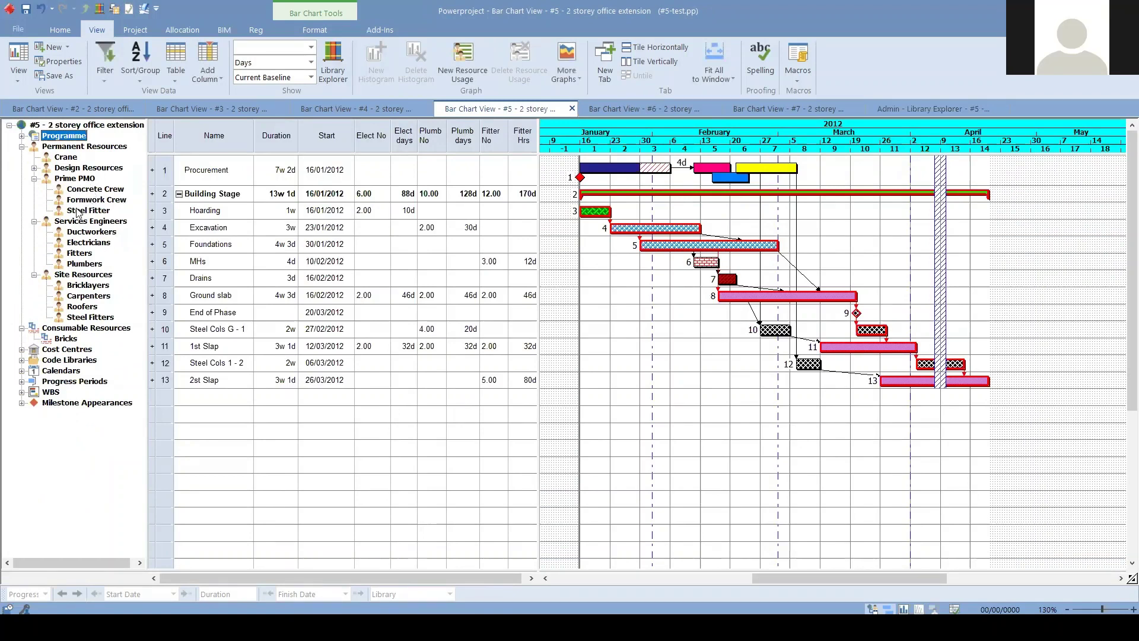
{"action": "left_click", "coordinate": [324, 32]}
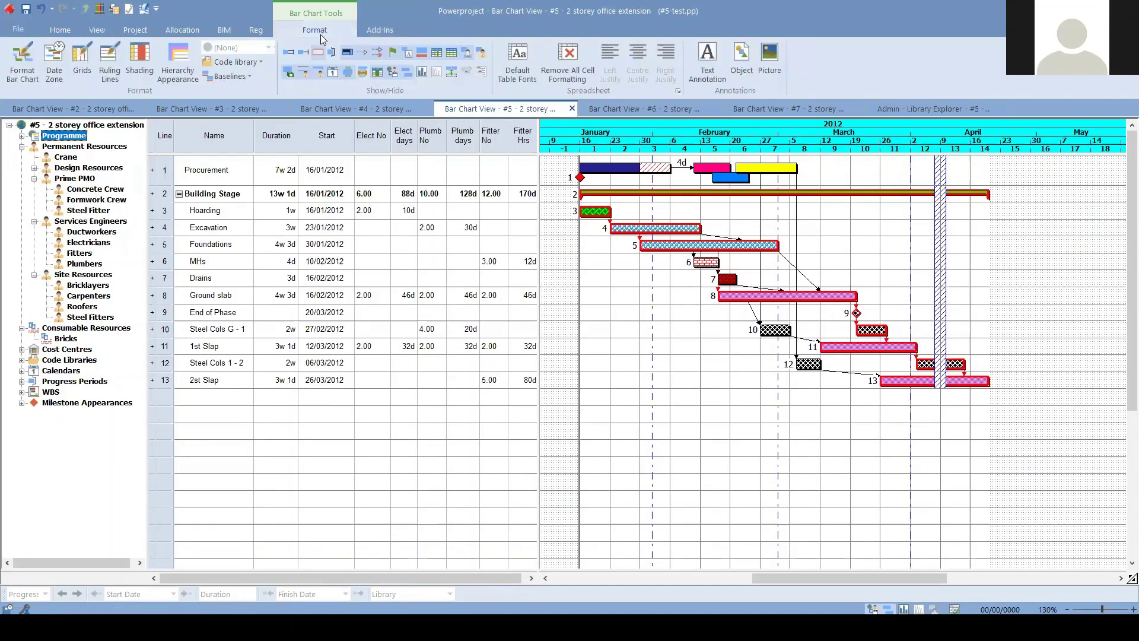
{"action": "left_click", "coordinate": [376, 70]}
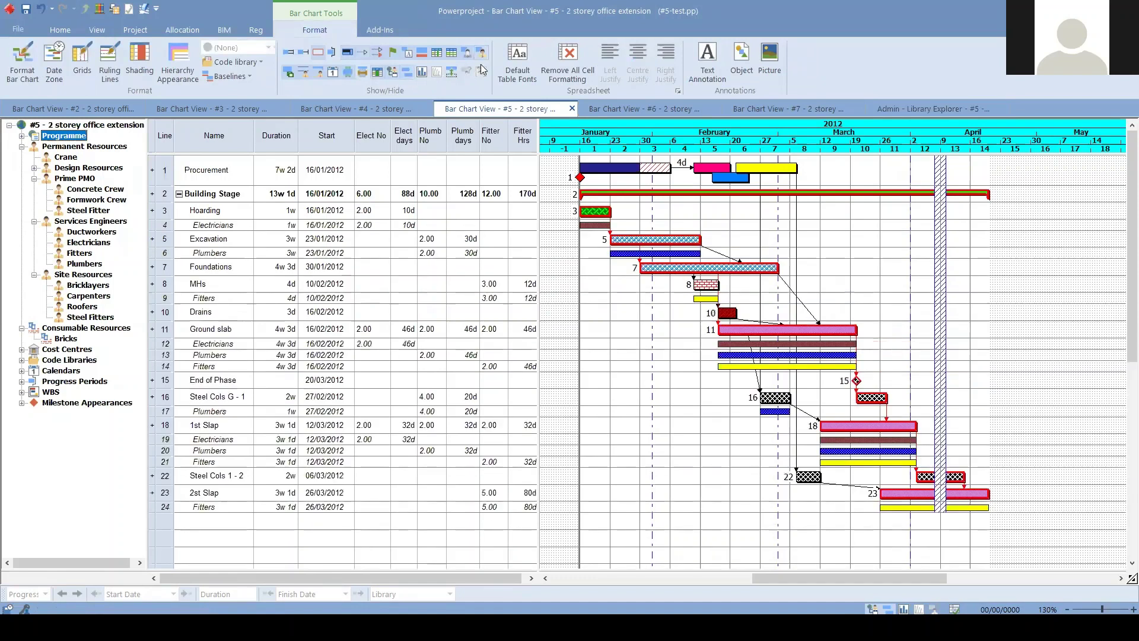
Delete the Electricians, Plumbers and Fitters allocations from Ground slab and the Plumbers allocation from Excavation.
{"action": "left_click", "coordinate": [758, 343]}
{"action": "left_click", "coordinate": [757, 355]}
{"action": "left_click", "coordinate": [753, 367]}
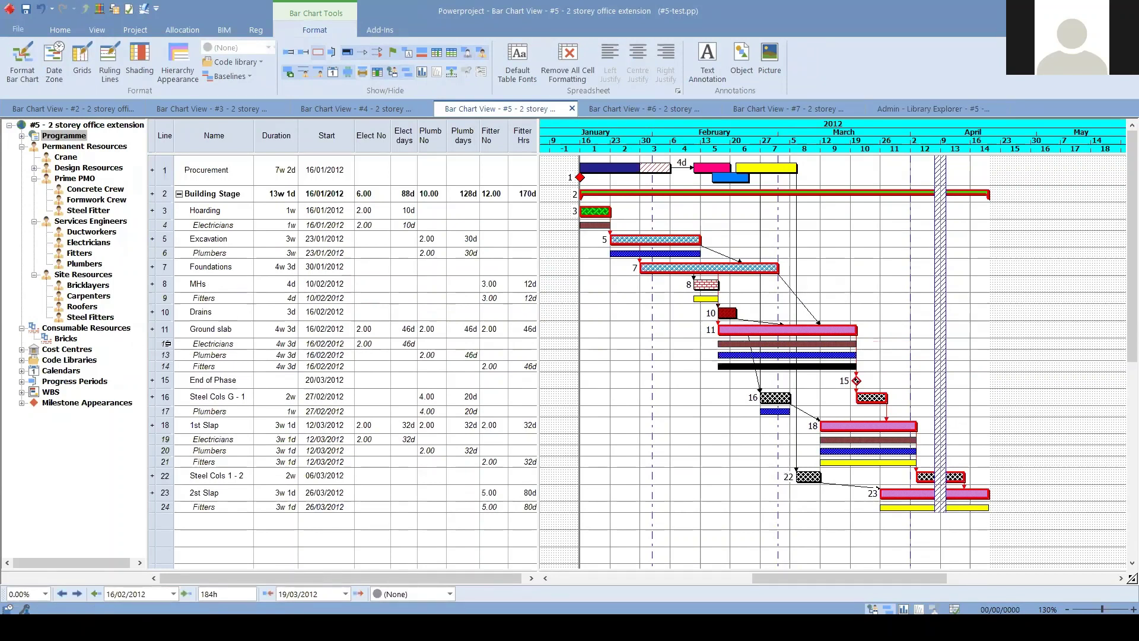
{"action": "left_click_drag", "start_coordinate": [168, 344], "coordinate": [167, 366]}
{"action": "key", "text": "Delete"}
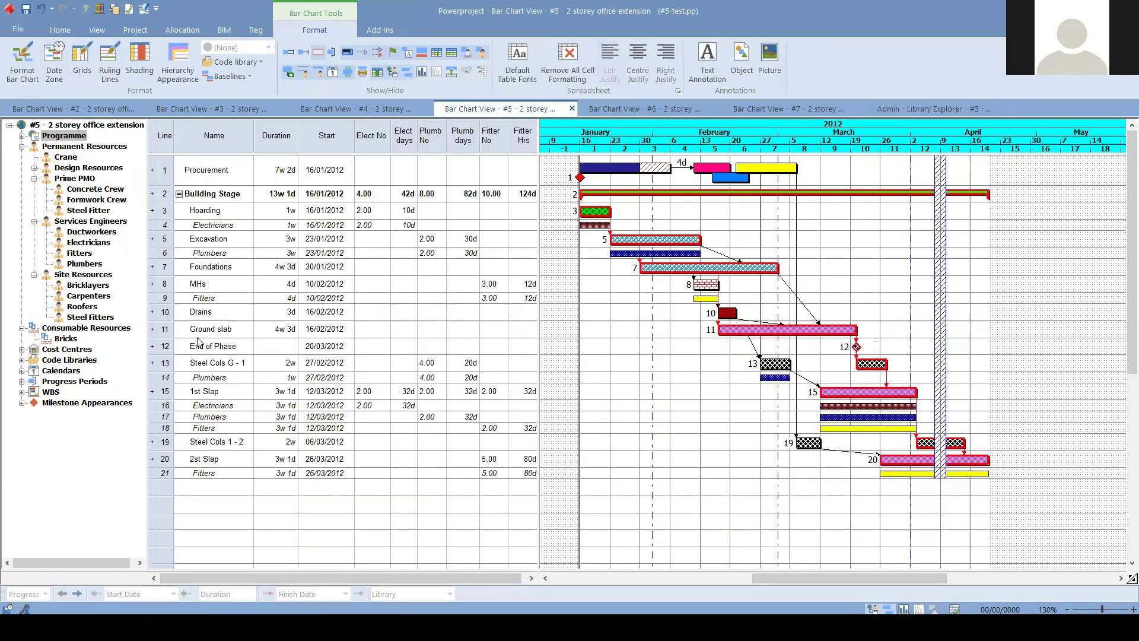
{"action": "left_click", "coordinate": [170, 252]}
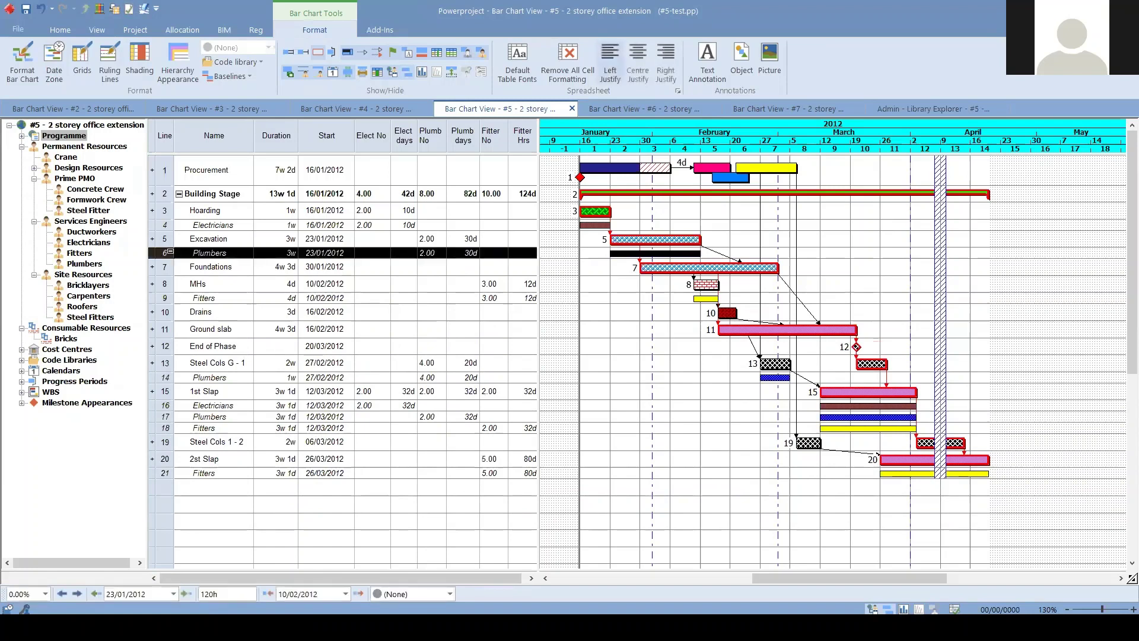
{"action": "key", "text": "Delete"}
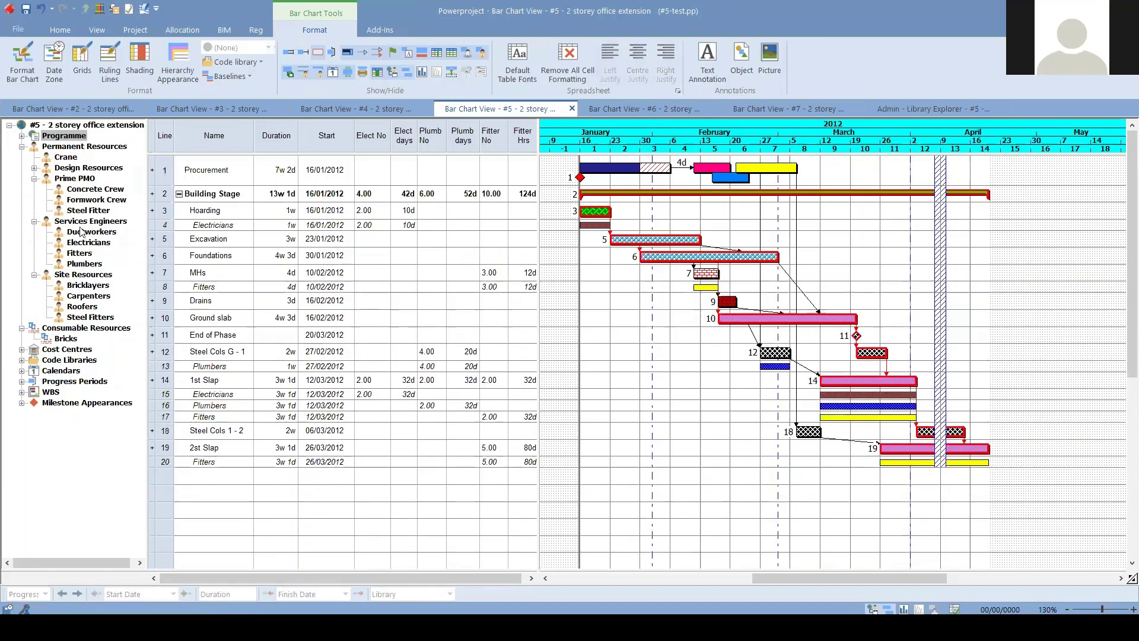
Assign the Formwork Crew, Steel Fitter and Concrete Crew resources to the Foundations task.
{"action": "left_click_drag", "start_coordinate": [92, 199], "coordinate": [705, 259]}
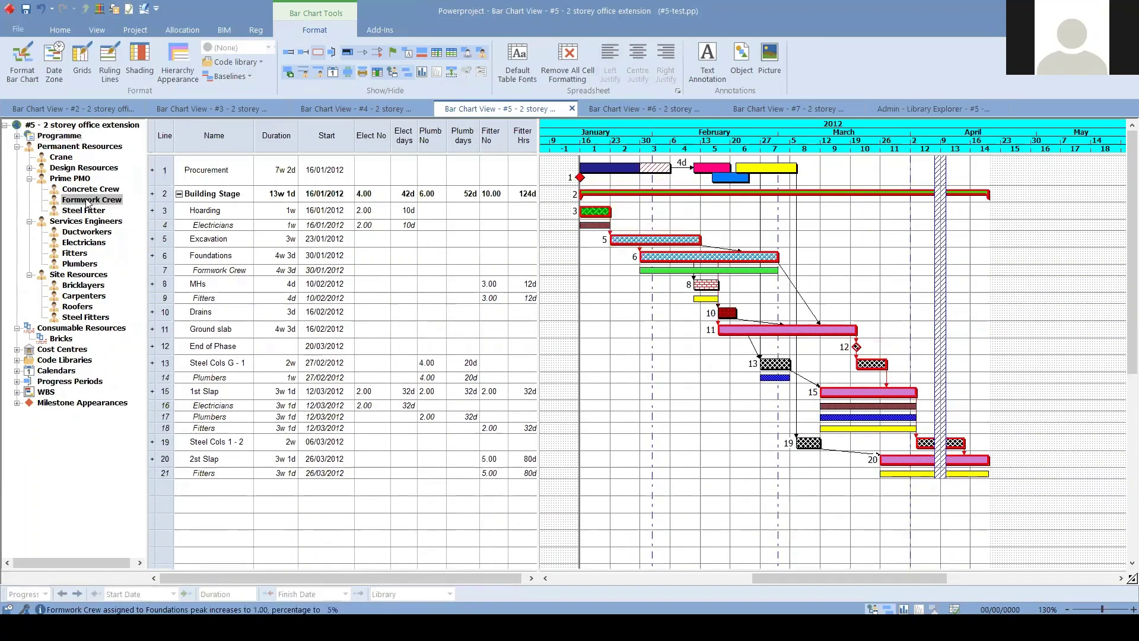
{"action": "left_click_drag", "start_coordinate": [84, 211], "coordinate": [695, 258]}
{"action": "left_click_drag", "start_coordinate": [89, 190], "coordinate": [700, 258]}
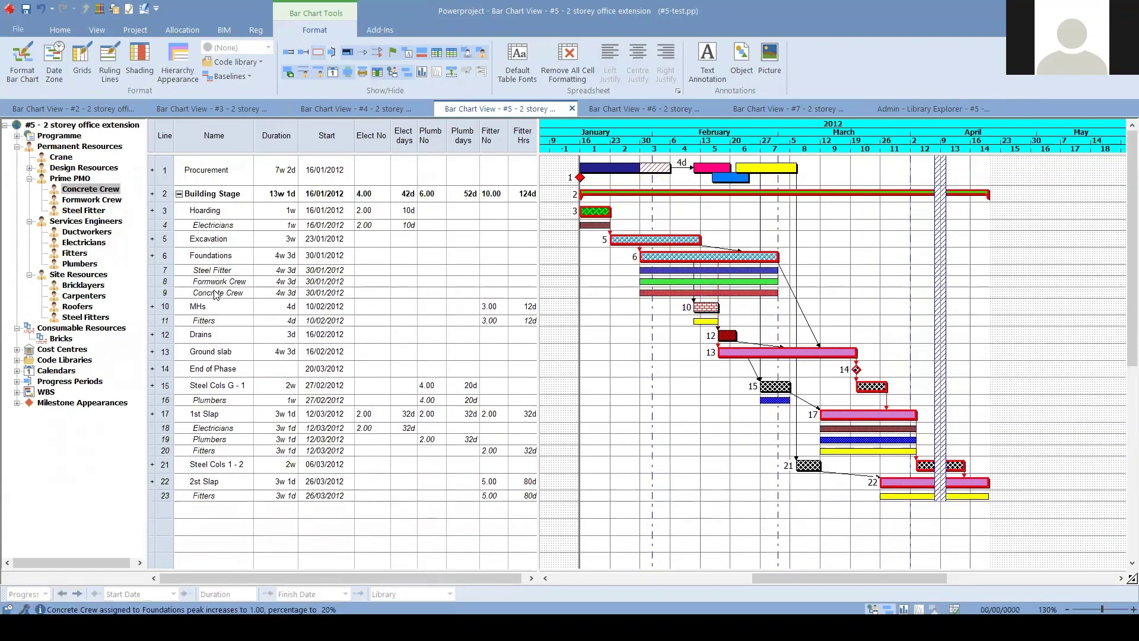
Open the modelling properties of the Steel Fitter allocation under Foundations and examine the modelling types, calculated parameters, effort and allocation.
{"action": "mouse_move", "coordinate": [539, 354]}
{"action": "left_mouse_down"}
{"action": "mouse_move", "coordinate": [607, 354]}
{"action": "mouse_move", "coordinate": [552, 354]}
{"action": "left_mouse_up"}
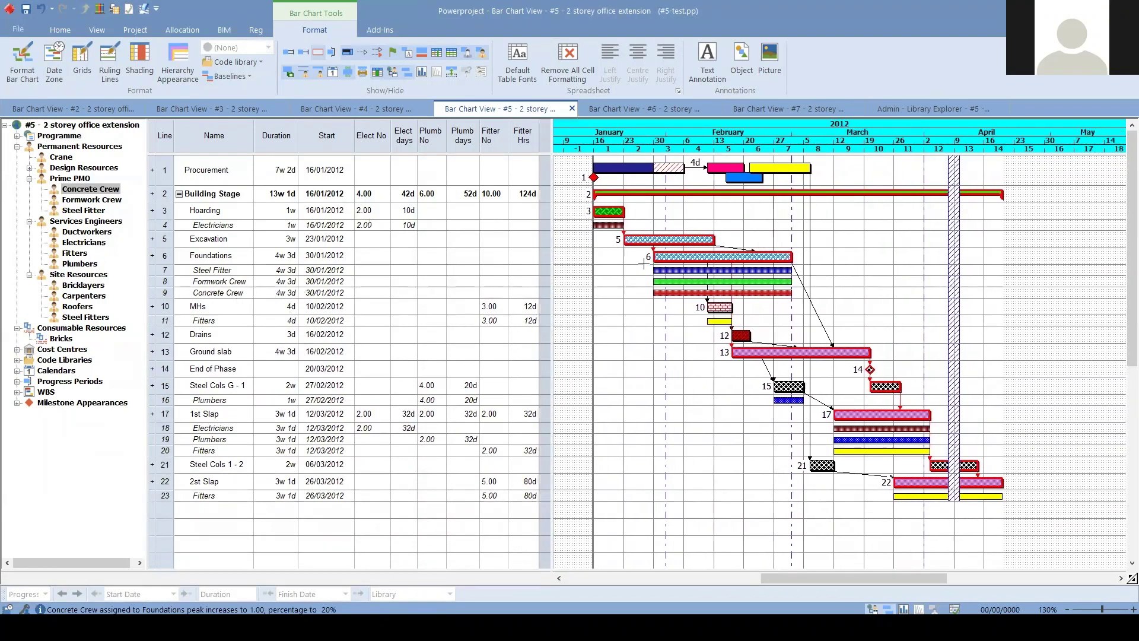
{"action": "left_click", "coordinate": [688, 271]}
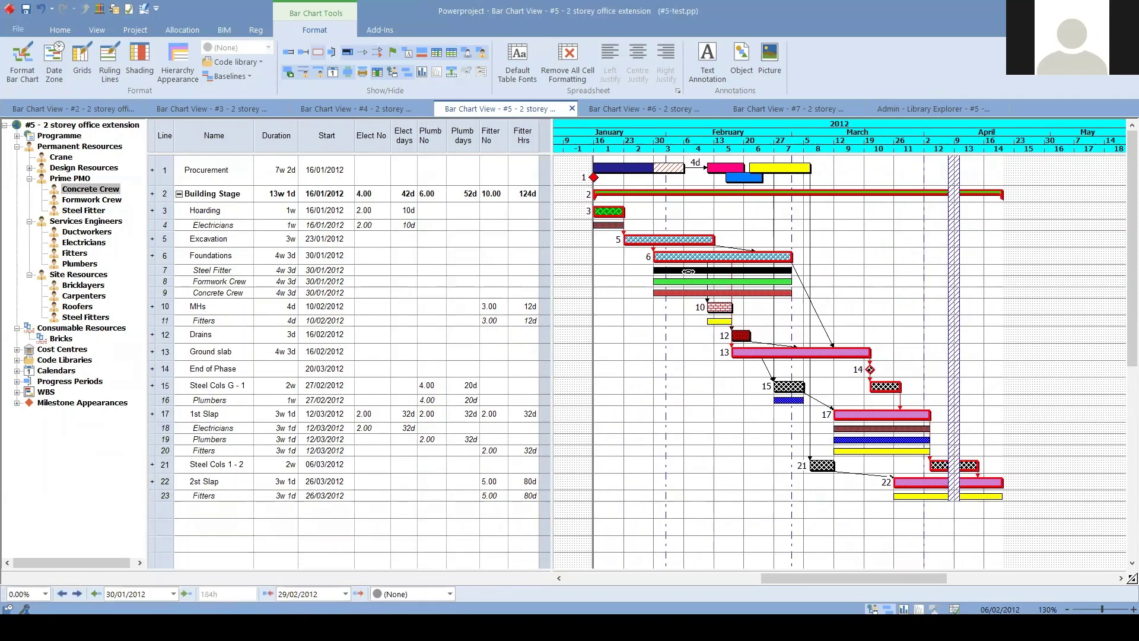
{"action": "double_click", "coordinate": [688, 272]}
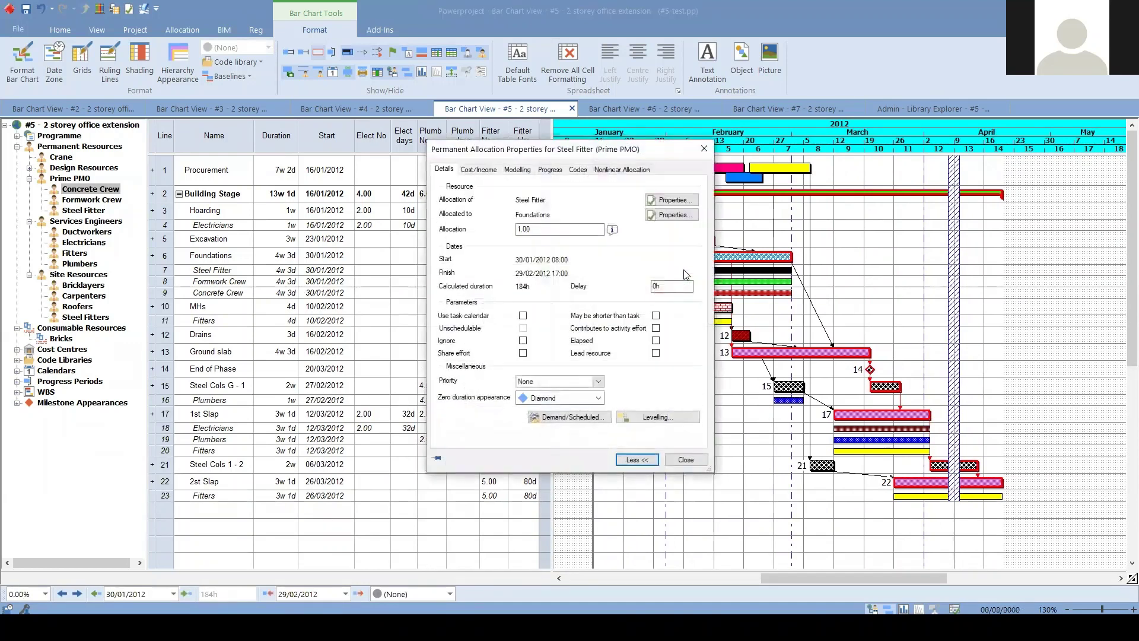
{"action": "left_click", "coordinate": [515, 170]}
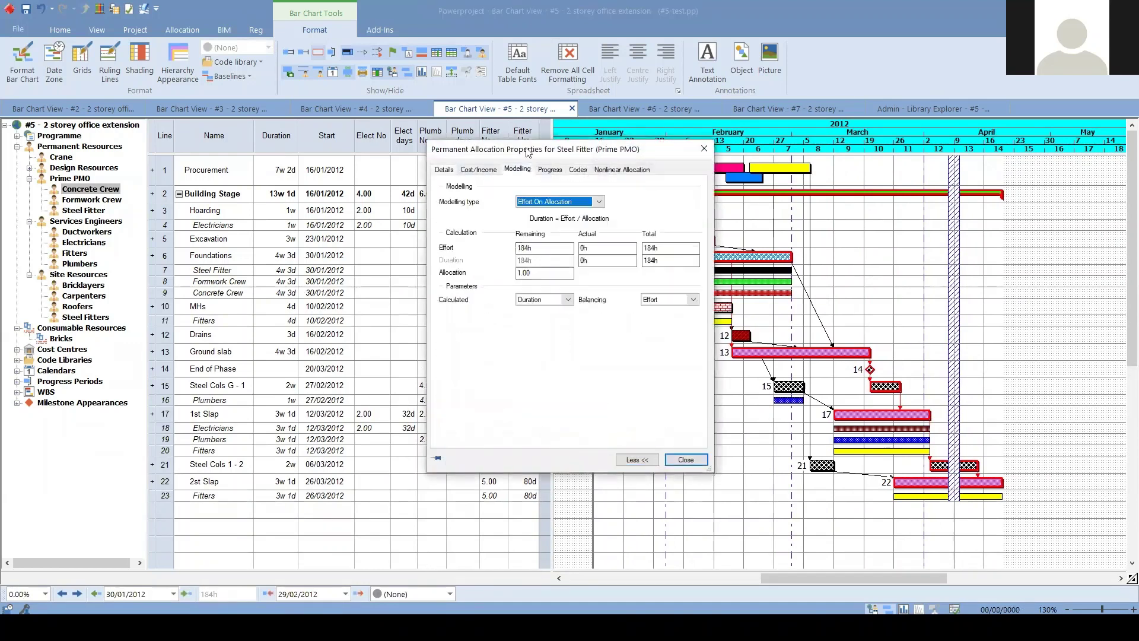
{"action": "left_click", "coordinate": [589, 203]}
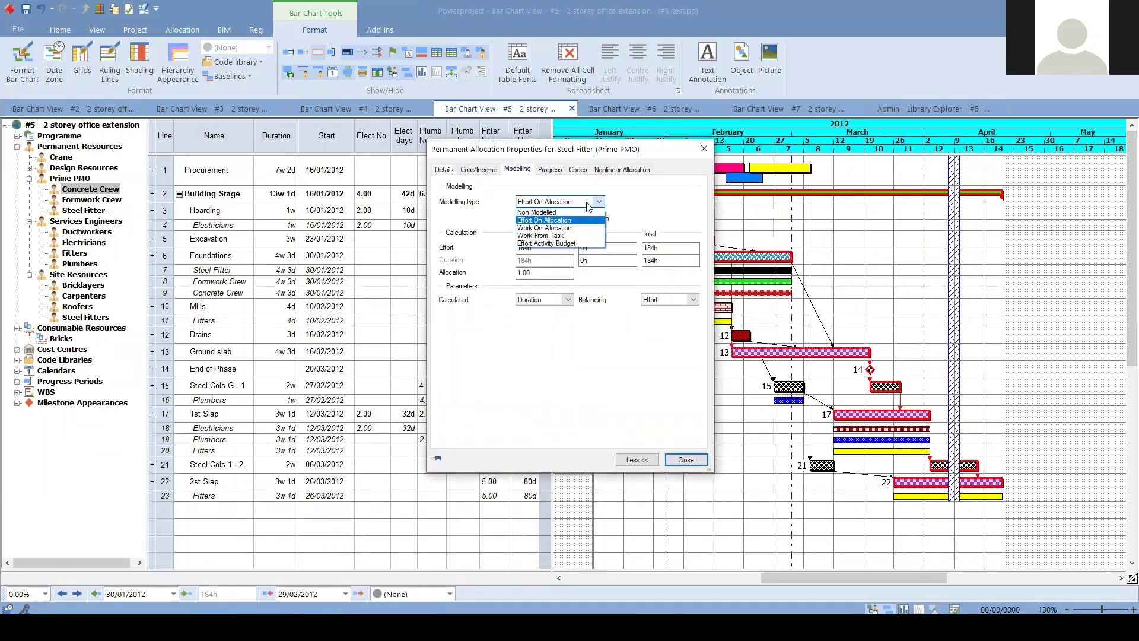
{"action": "left_click", "coordinate": [589, 203]}
{"action": "left_click", "coordinate": [558, 299]}
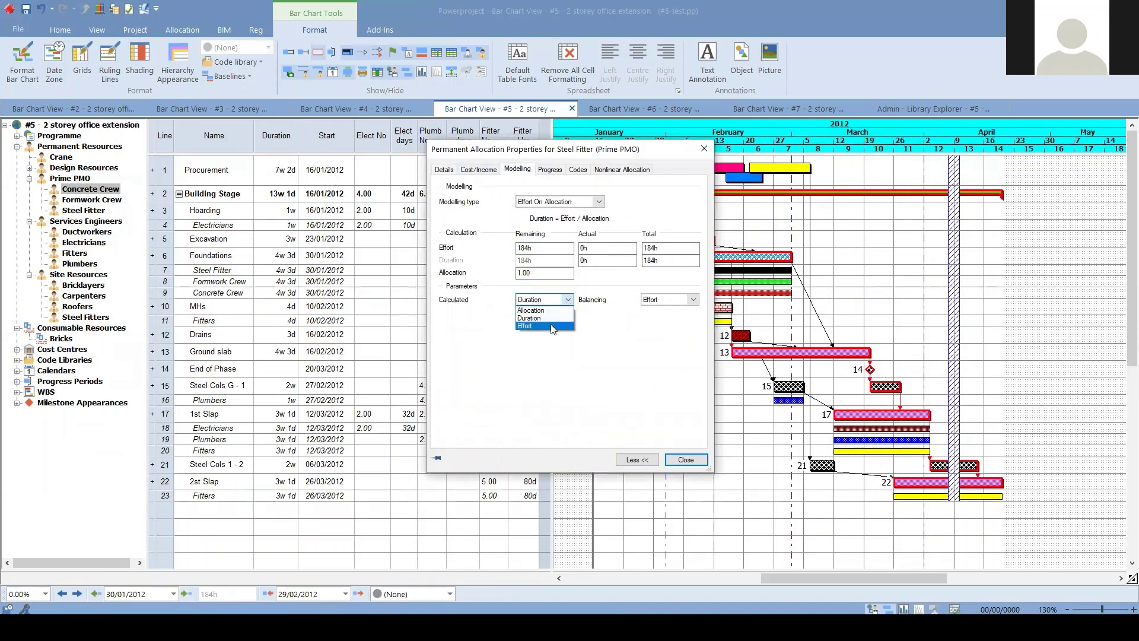
{"action": "left_click", "coordinate": [552, 248]}
{"action": "left_click_drag", "start_coordinate": [537, 248], "coordinate": [501, 276]}
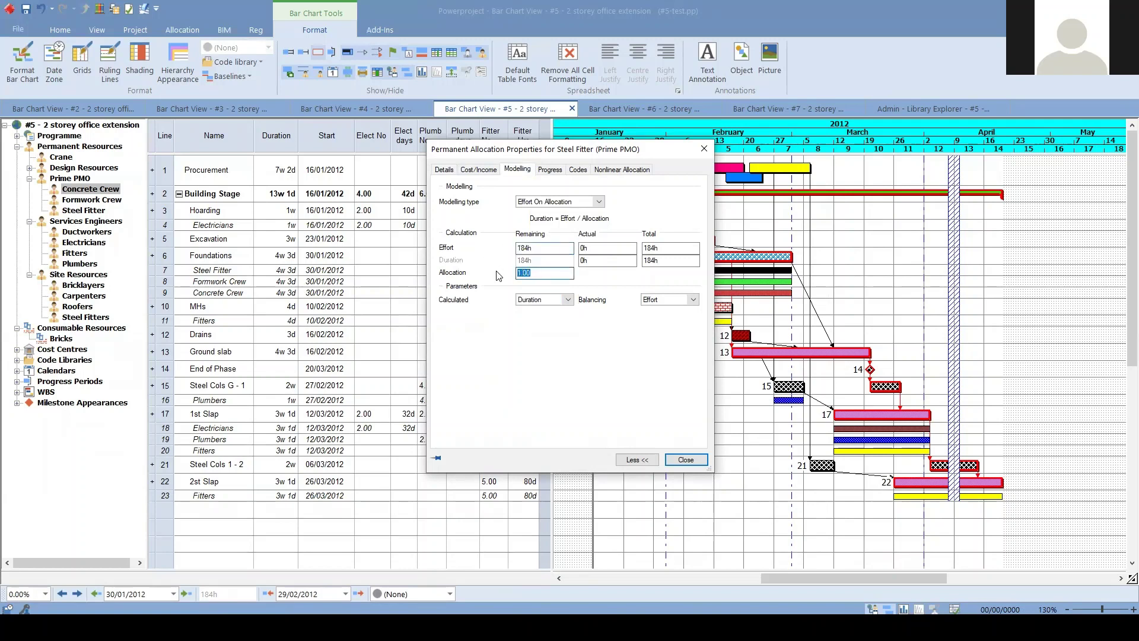
Set the Steel Fitter allocation's modelling type to Non Modelled and its allocation to 20, and close its properties.
{"action": "left_click", "coordinate": [555, 202]}
{"action": "left_click", "coordinate": [545, 212]}
{"action": "left_click", "coordinate": [547, 300]}
{"action": "left_click", "coordinate": [547, 301]}
{"action": "left_click_drag", "start_coordinate": [531, 273], "coordinate": [493, 273]}
{"action": "type", "text": "2"}
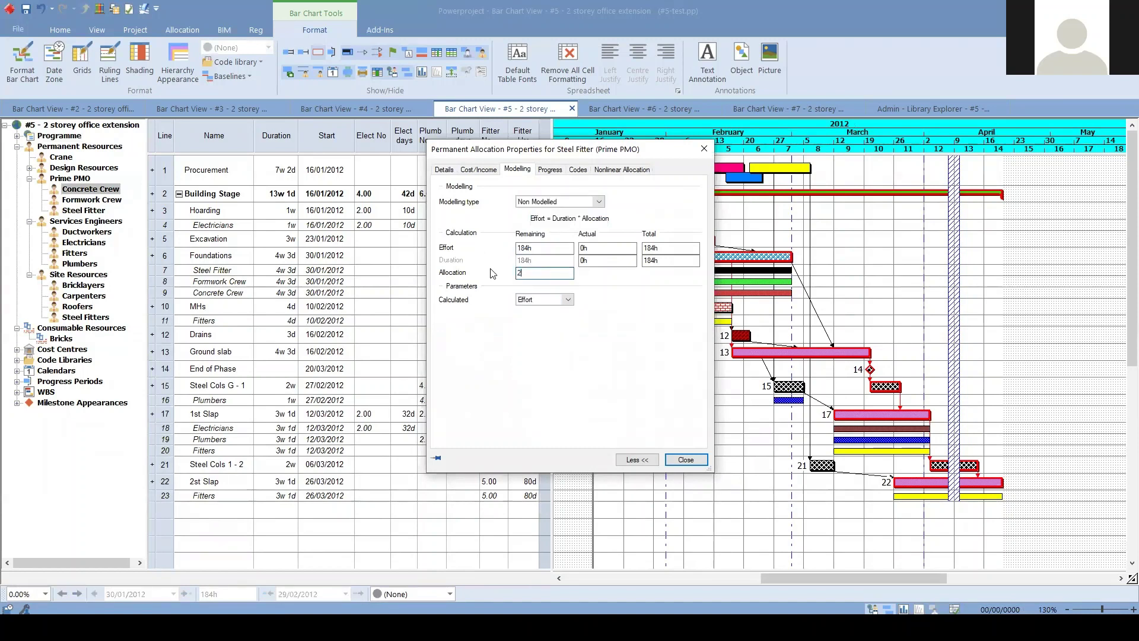
{"action": "type", "text": "0"}
{"action": "key", "text": "Return"}
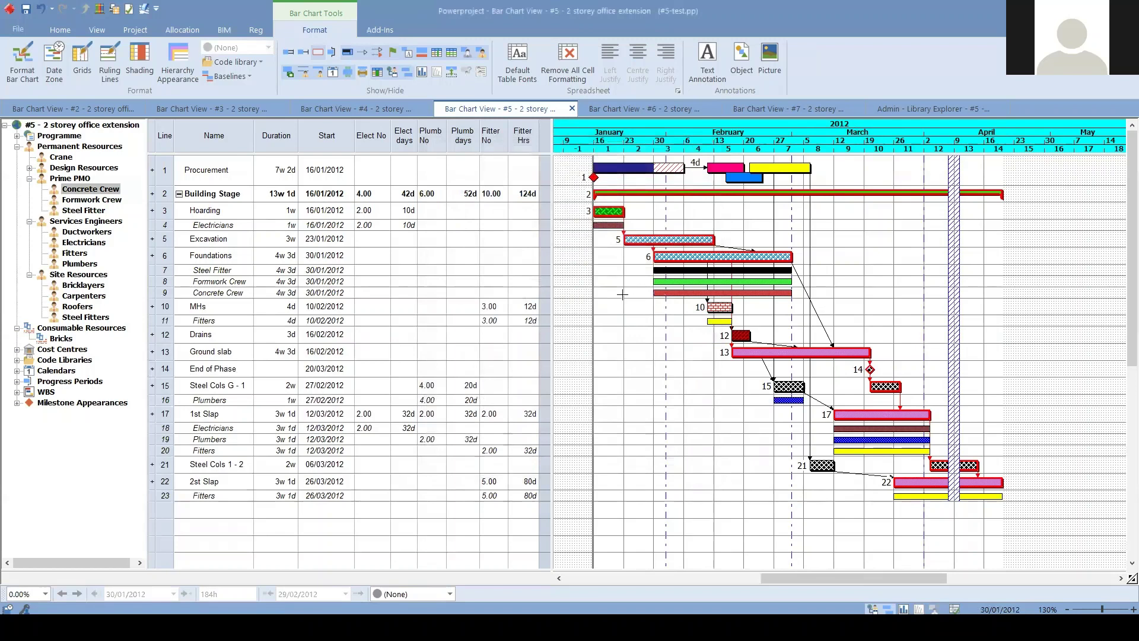
Reopen the Steel Fitter allocation's properties under Foundations and check its remaining effort and modelling type.
{"action": "double_click", "coordinate": [694, 275]}
{"action": "double_click", "coordinate": [525, 248]}
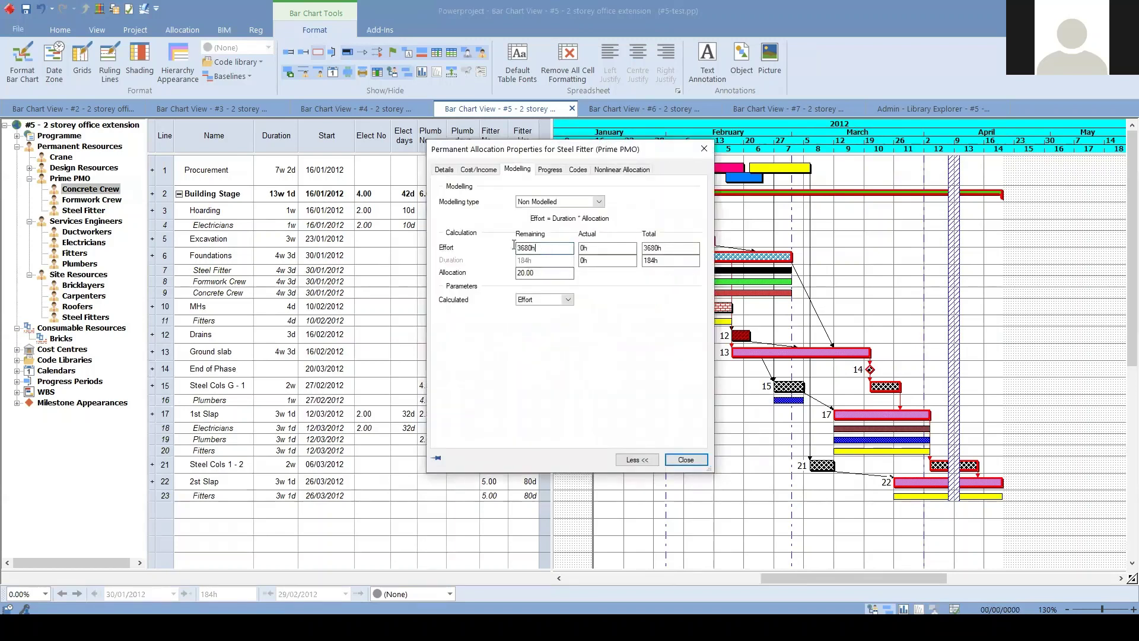
{"action": "left_click", "coordinate": [549, 244]}
{"action": "key", "text": "shift+Tab"}
{"action": "key", "text": "alt+Down"}
{"action": "key", "text": "Escape"}
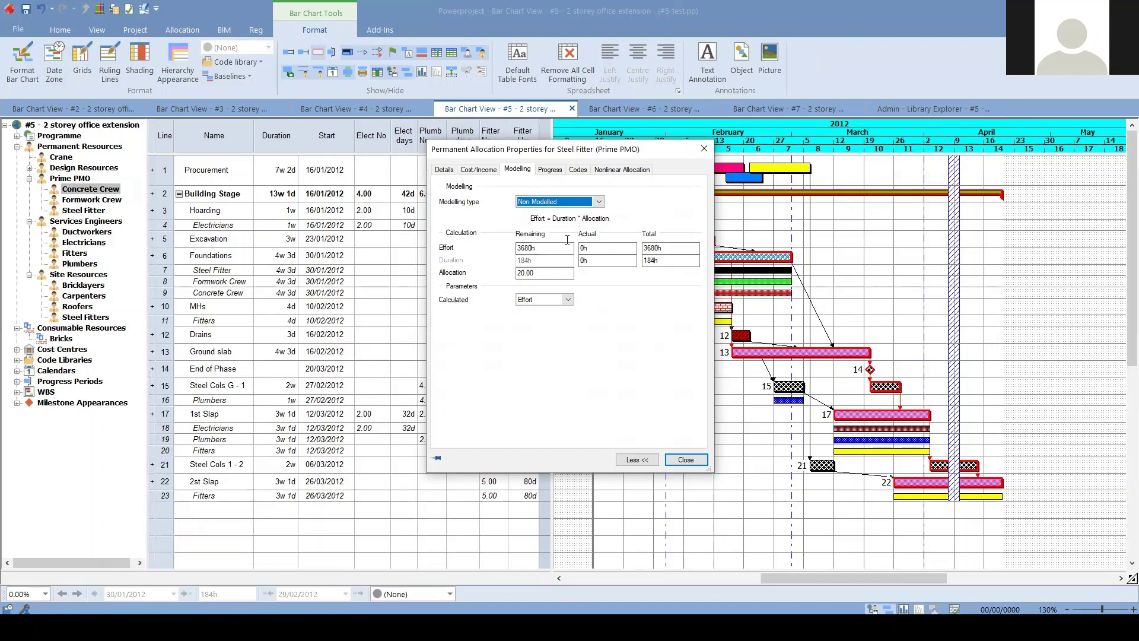
Set the Steel Fitter allocation's modelling type to Effort On Allocation, with Allocation as the calculated parameter.
{"action": "left_click", "coordinate": [599, 201]}
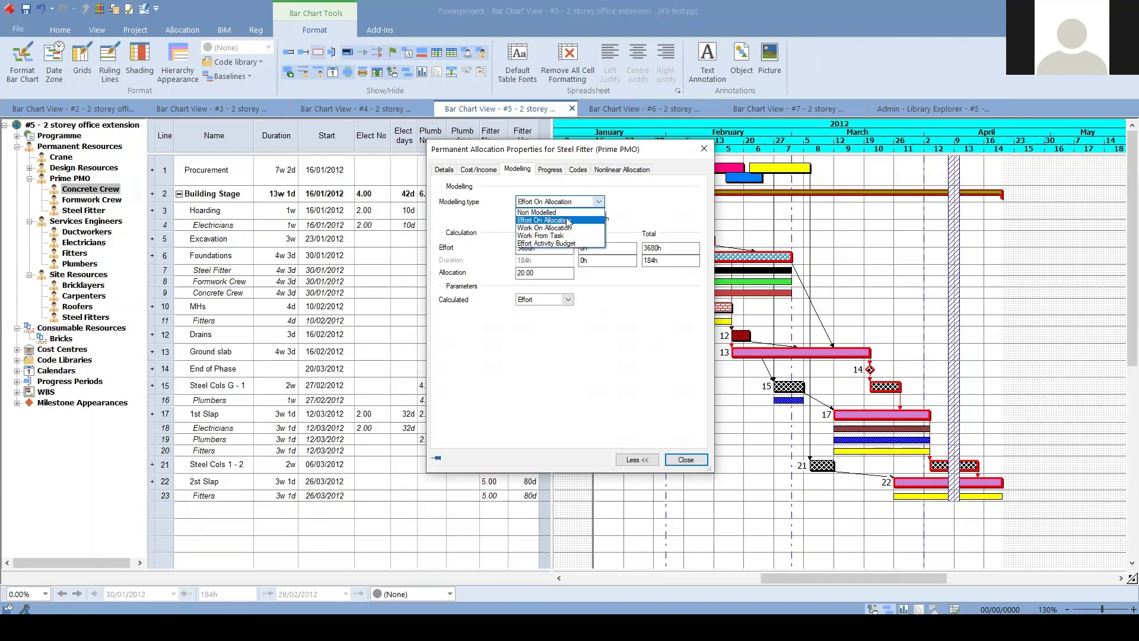
{"action": "left_click", "coordinate": [569, 220]}
{"action": "left_click", "coordinate": [564, 300]}
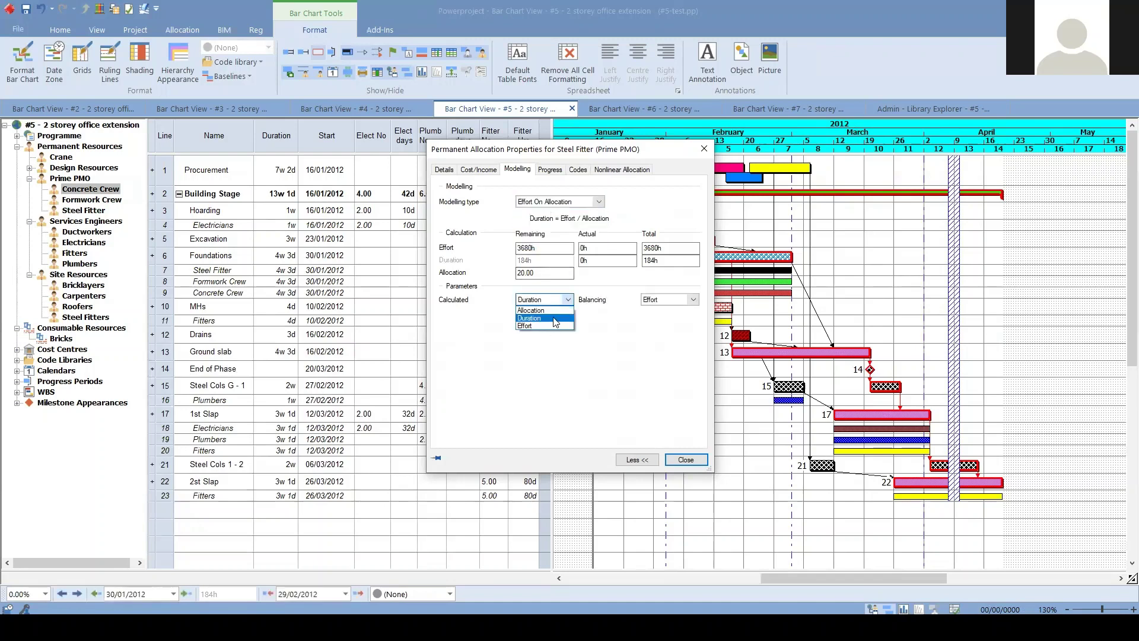
{"action": "left_click", "coordinate": [552, 319]}
{"action": "left_click", "coordinate": [568, 299]}
{"action": "left_click", "coordinate": [532, 311]}
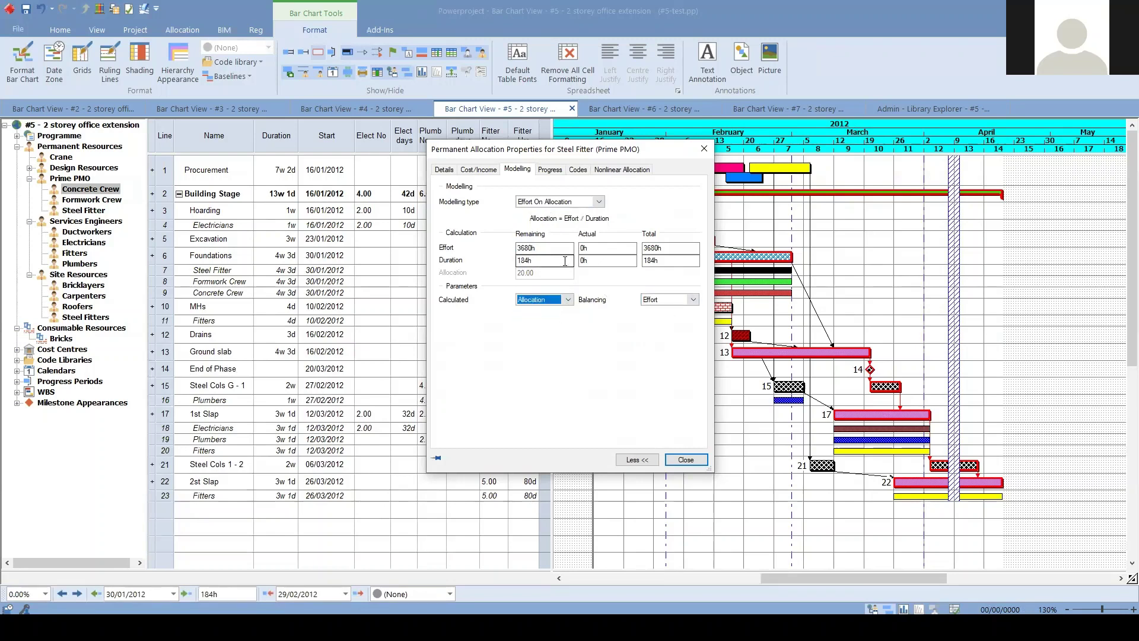
Check the remaining effort and duration of the Steel Fitter allocation and change its modelling type to Work On Allocation.
{"action": "double_click", "coordinate": [514, 249]}
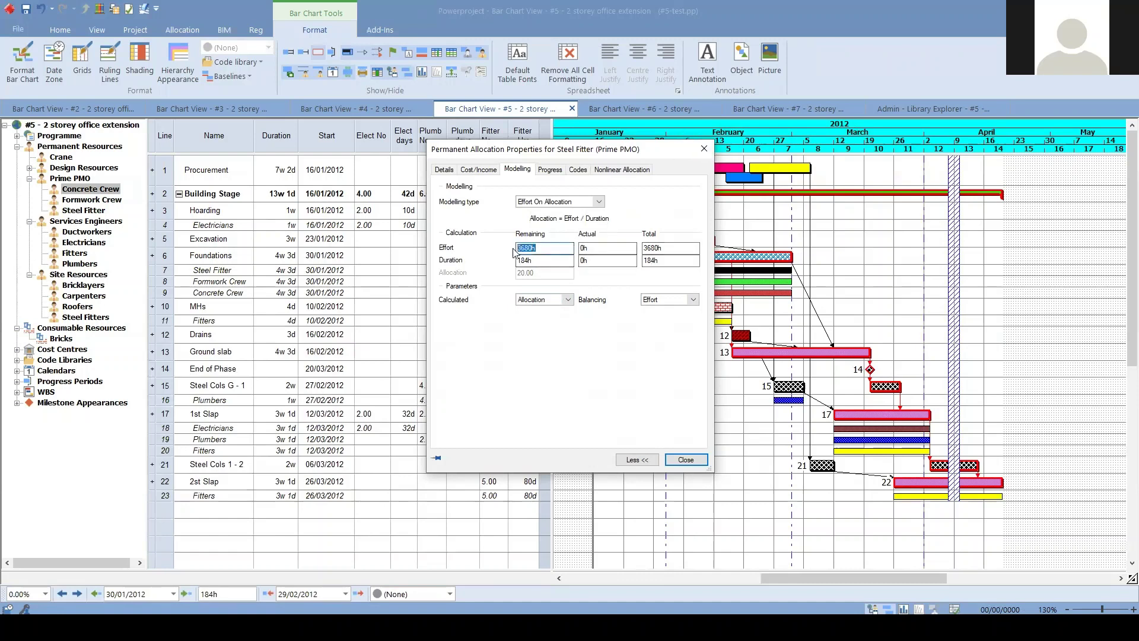
{"action": "left_click", "coordinate": [537, 261]}
{"action": "left_click", "coordinate": [594, 202]}
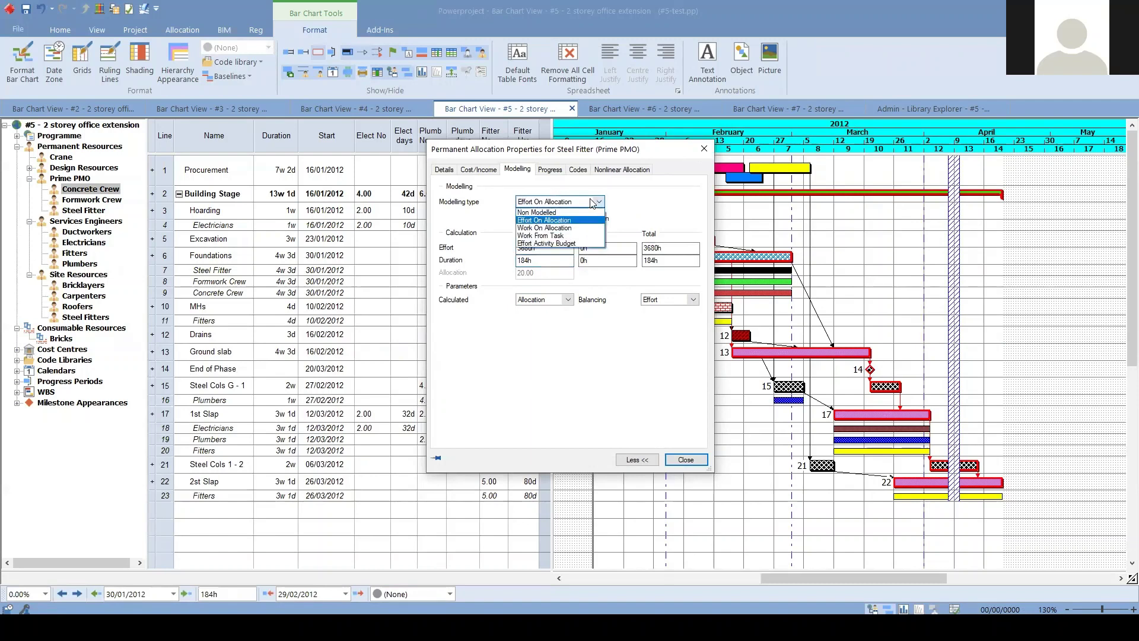
{"action": "left_click", "coordinate": [561, 229]}
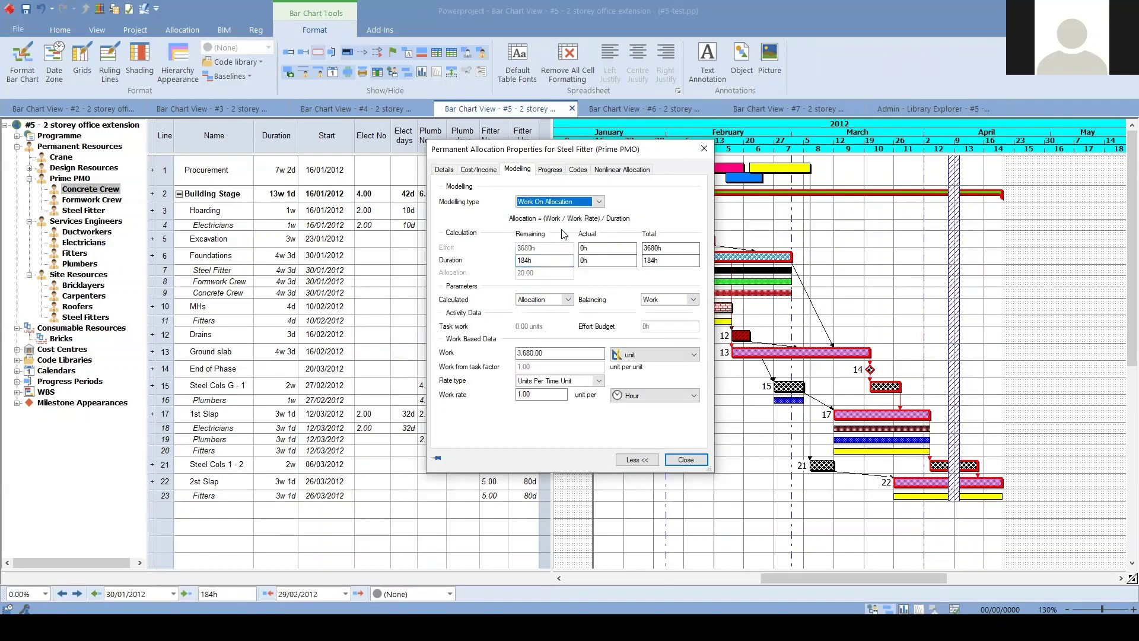
Make Duration the calculated parameter of the Steel Fitter allocation under Foundations and set its work rate unit to Day.
{"action": "left_click", "coordinate": [571, 352]}
{"action": "left_click_drag", "start_coordinate": [571, 352], "coordinate": [506, 354]}
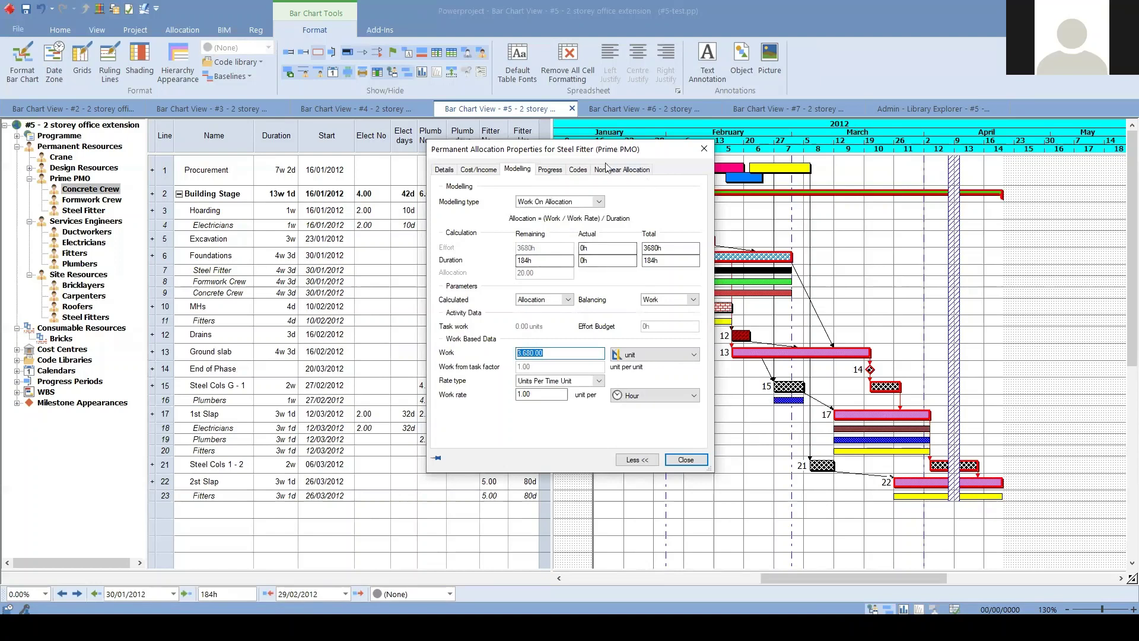
{"action": "left_click_drag", "start_coordinate": [626, 149], "coordinate": [498, 155]}
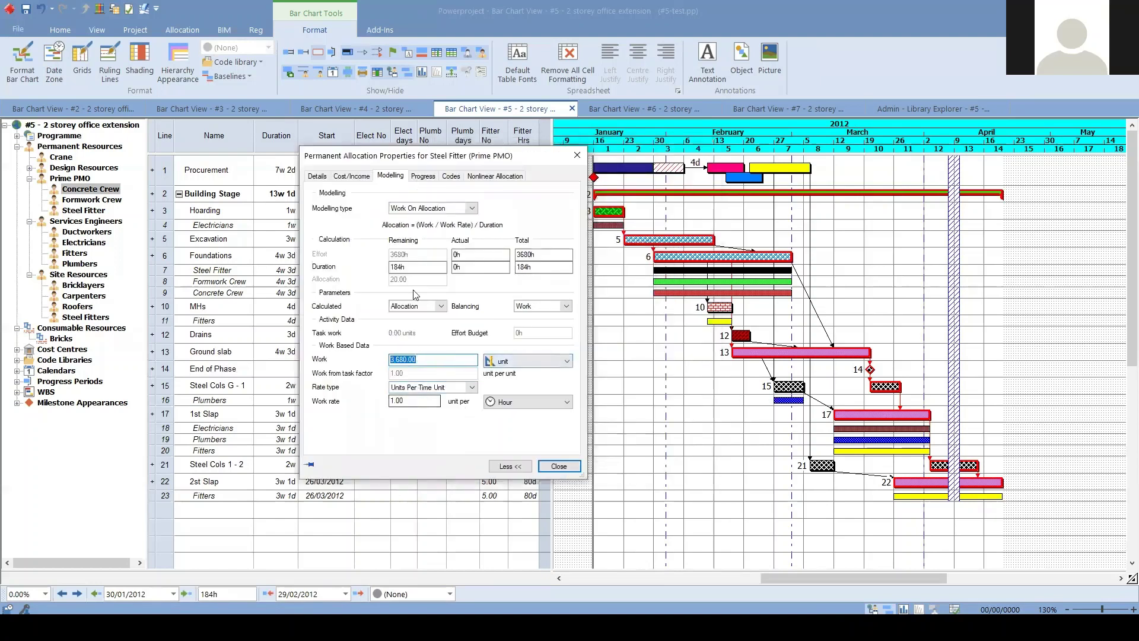
{"action": "left_click", "coordinate": [436, 306]}
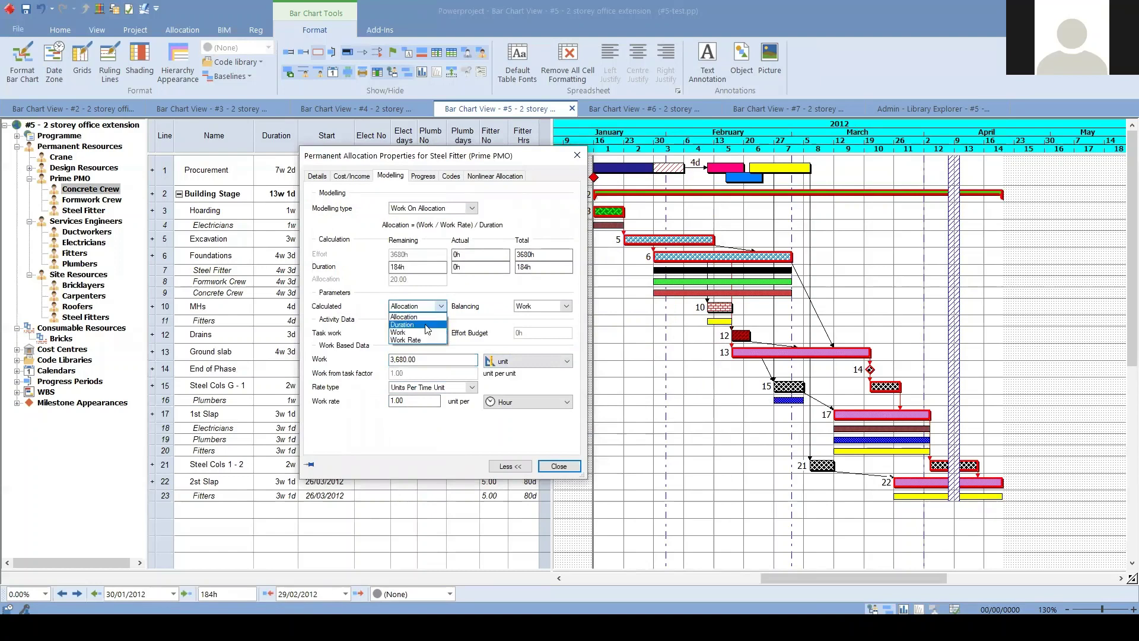
{"action": "left_click", "coordinate": [412, 322]}
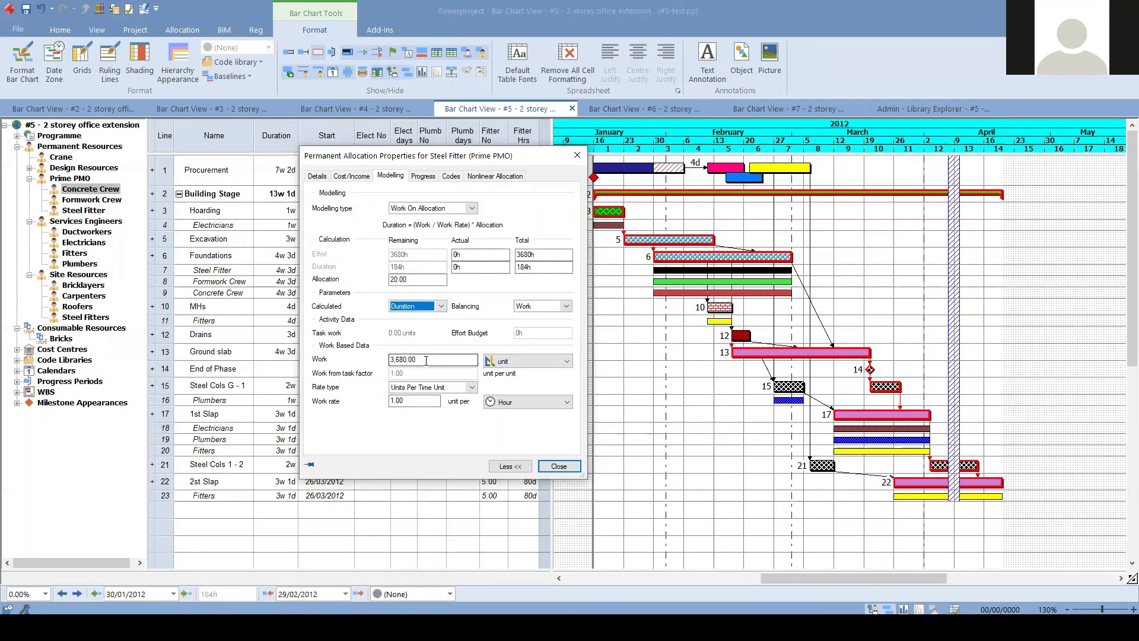
{"action": "left_click", "coordinate": [433, 399]}
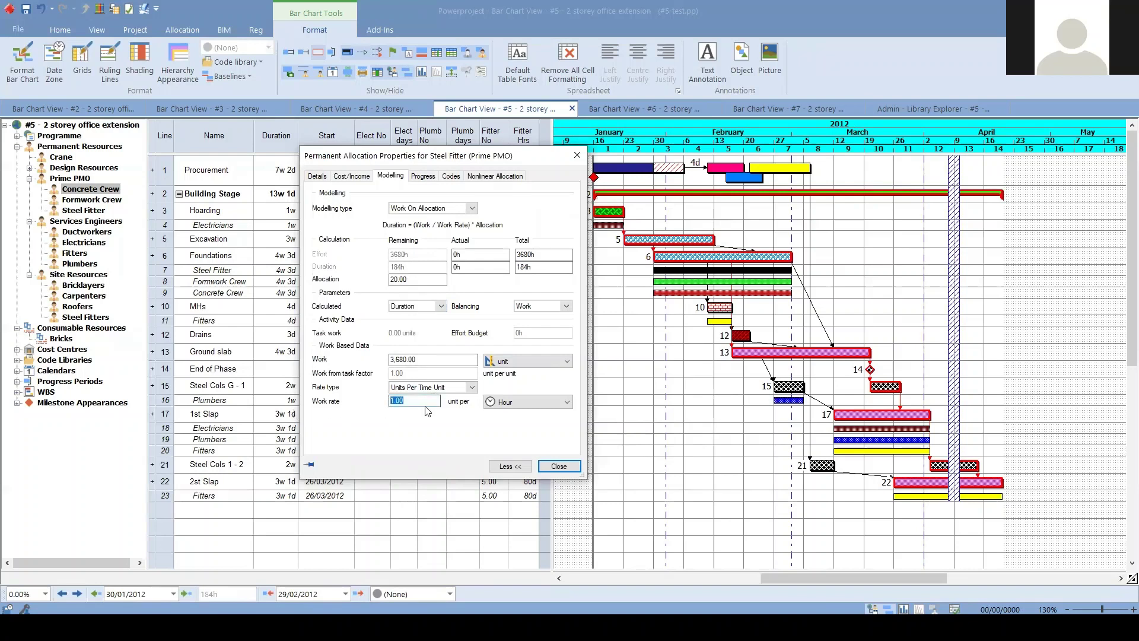
{"action": "left_click", "coordinate": [503, 403]}
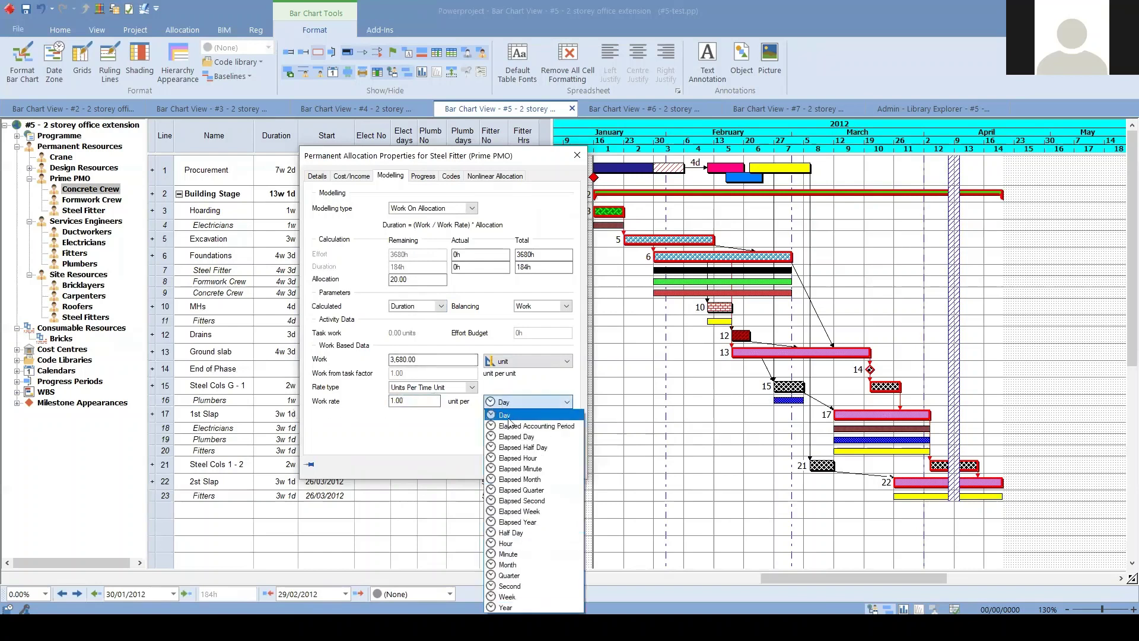
{"action": "left_click", "coordinate": [507, 417]}
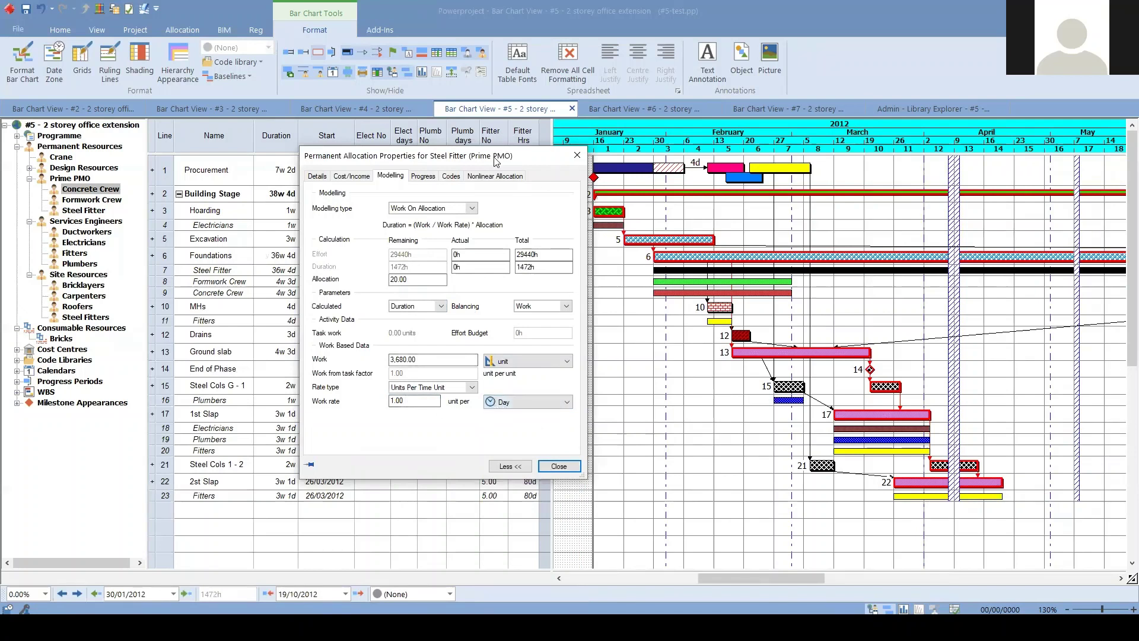
Set the Steel Fitter allocation's work to 20 and its work unit to Tonne.
{"action": "left_click_drag", "start_coordinate": [537, 158], "coordinate": [514, 300]}
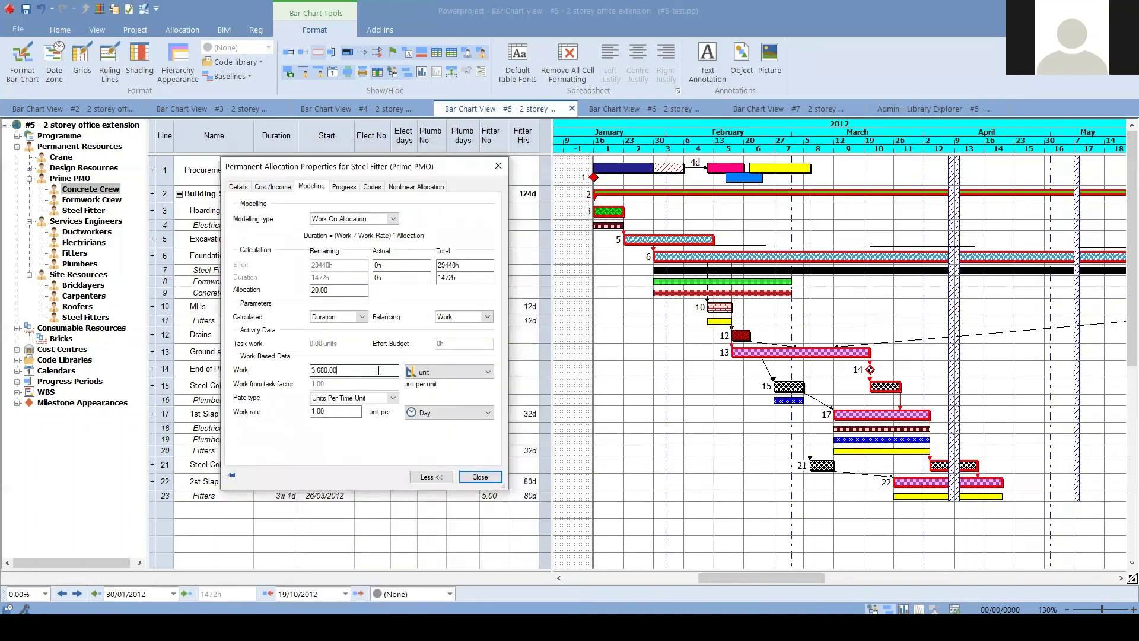
{"action": "left_click", "coordinate": [481, 372]}
{"action": "left_click", "coordinate": [440, 428]}
{"action": "left_click", "coordinate": [327, 370]}
{"action": "type", "text": "210"}
{"action": "key", "text": "BackSpace"}
{"action": "key", "text": "BackSpace"}
{"action": "type", "text": "0"}
{"action": "key", "text": "Return"}
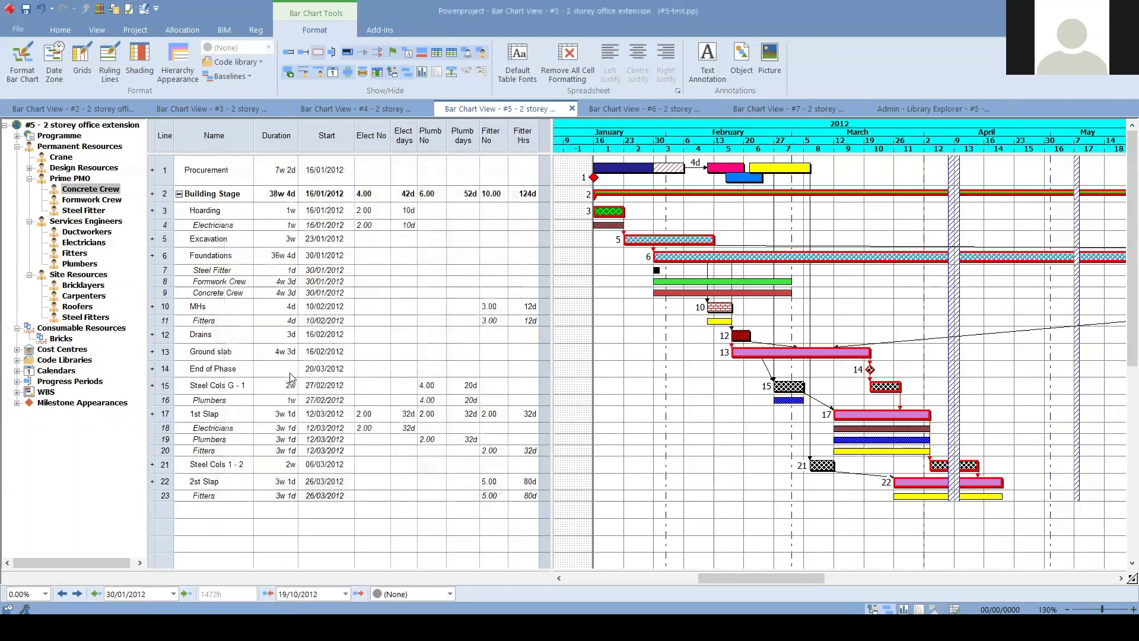
Reopen the Steel Fitter allocation properties and set the allocation to 1.
{"action": "double_click", "coordinate": [657, 270]}
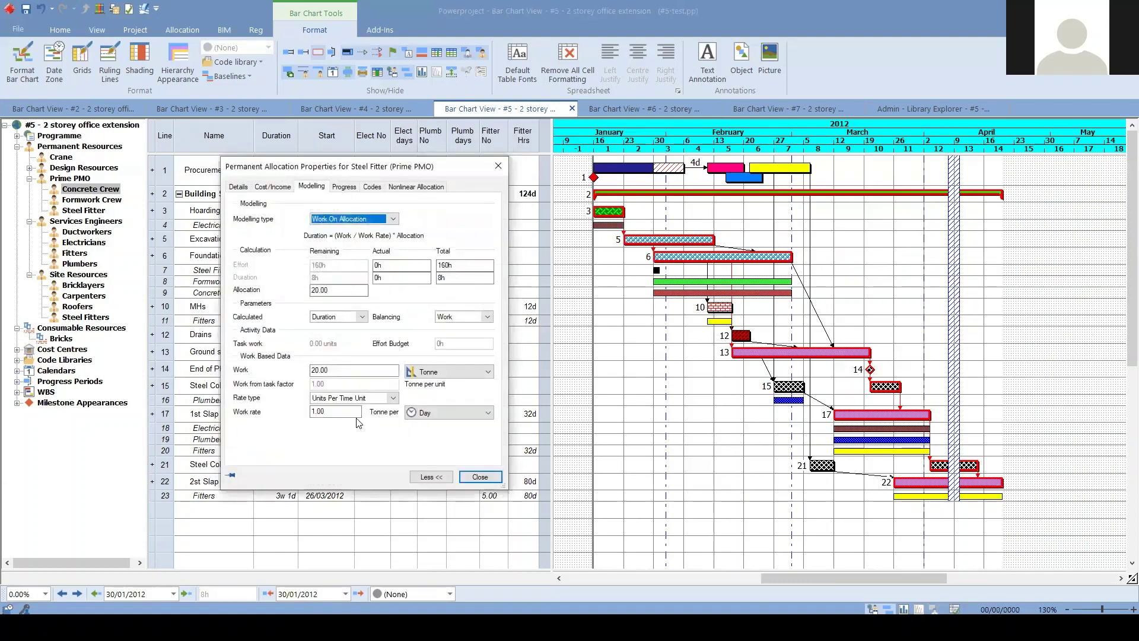
{"action": "left_click", "coordinate": [333, 412]}
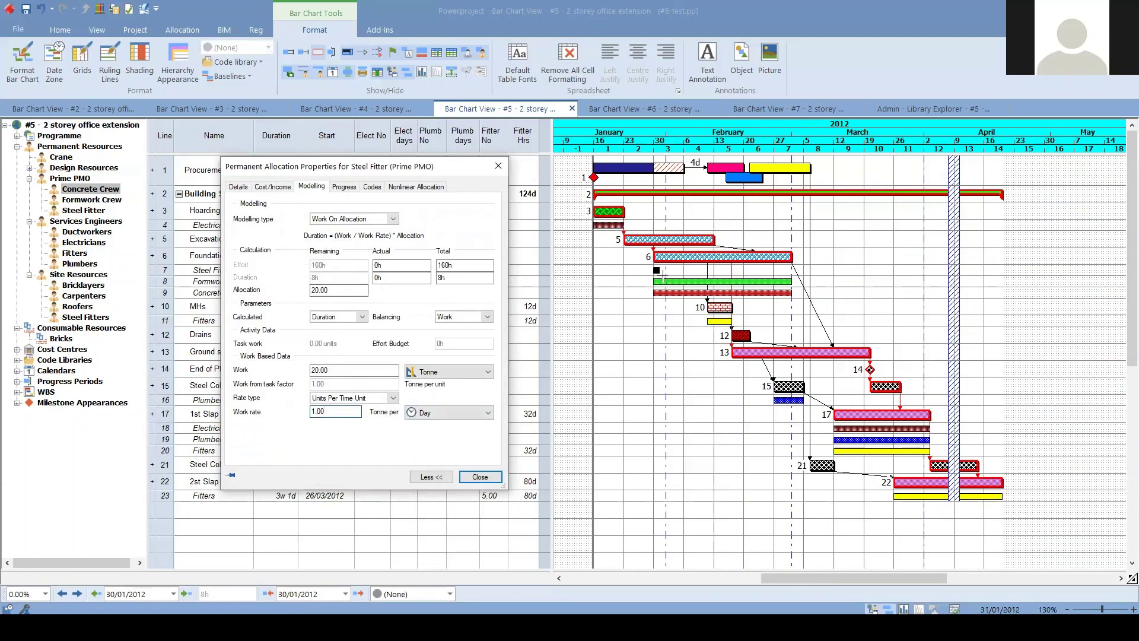
{"action": "left_click", "coordinate": [367, 291]}
{"action": "left_click_drag", "start_coordinate": [345, 293], "coordinate": [231, 302]}
{"action": "type", "text": "1"}
{"action": "left_click", "coordinate": [334, 412]}
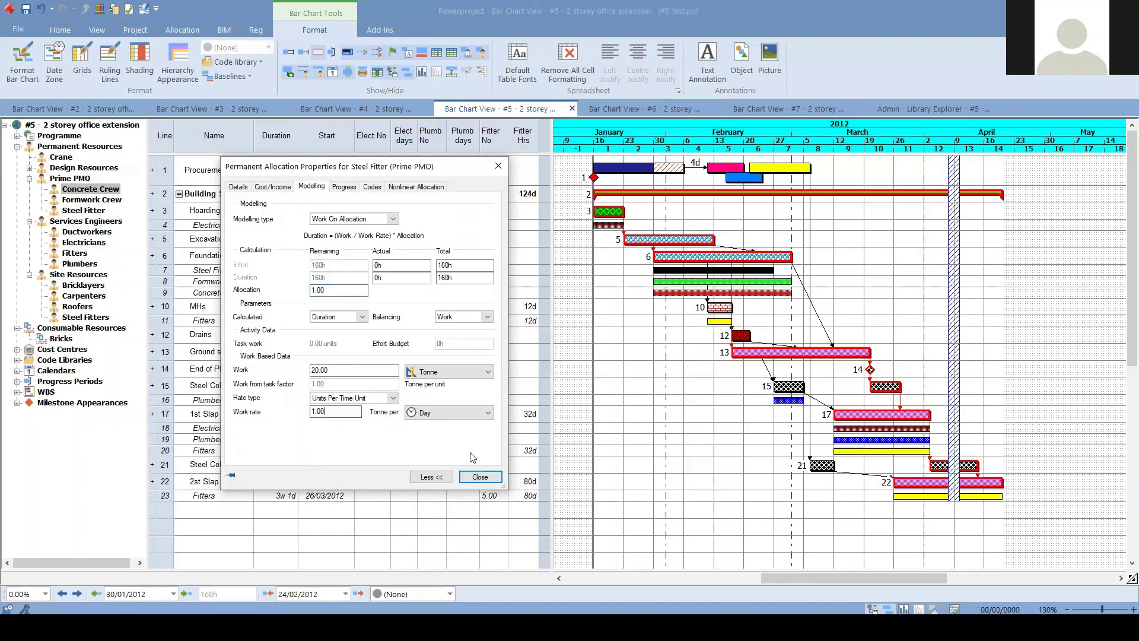
Change the Steel Fitter's modelling type to Effort On Allocation and extend its bar to finish on 29/02/2012 with the Foundations task.
{"action": "left_click", "coordinate": [360, 220]}
{"action": "left_click", "coordinate": [349, 234]}
{"action": "left_click", "coordinate": [356, 218]}
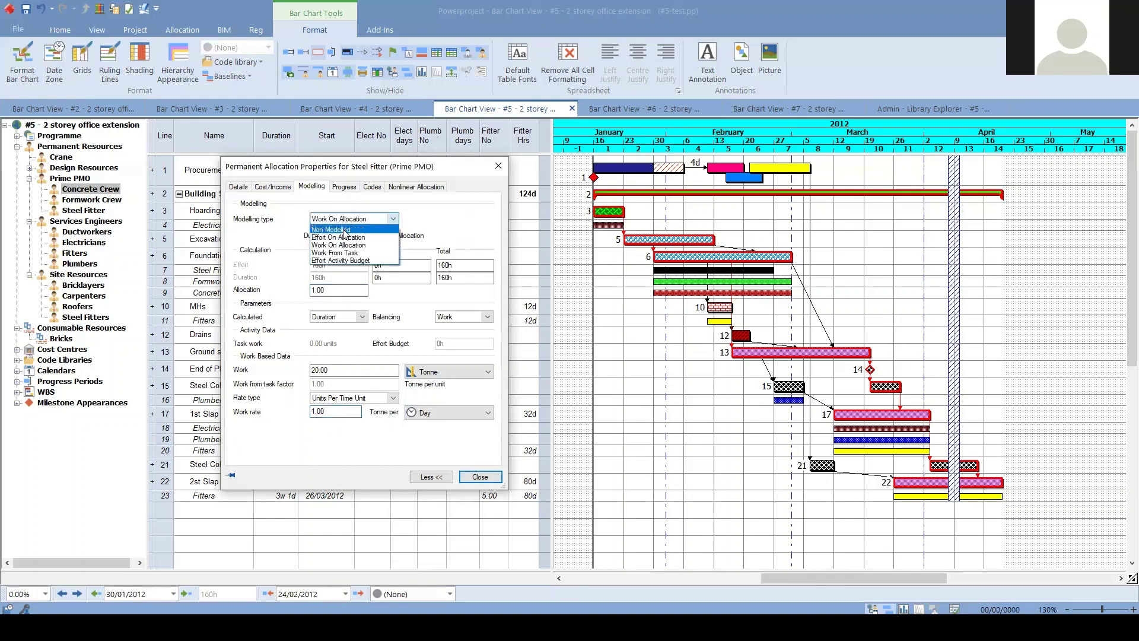
{"action": "left_click", "coordinate": [349, 233]}
{"action": "left_click", "coordinate": [480, 477]}
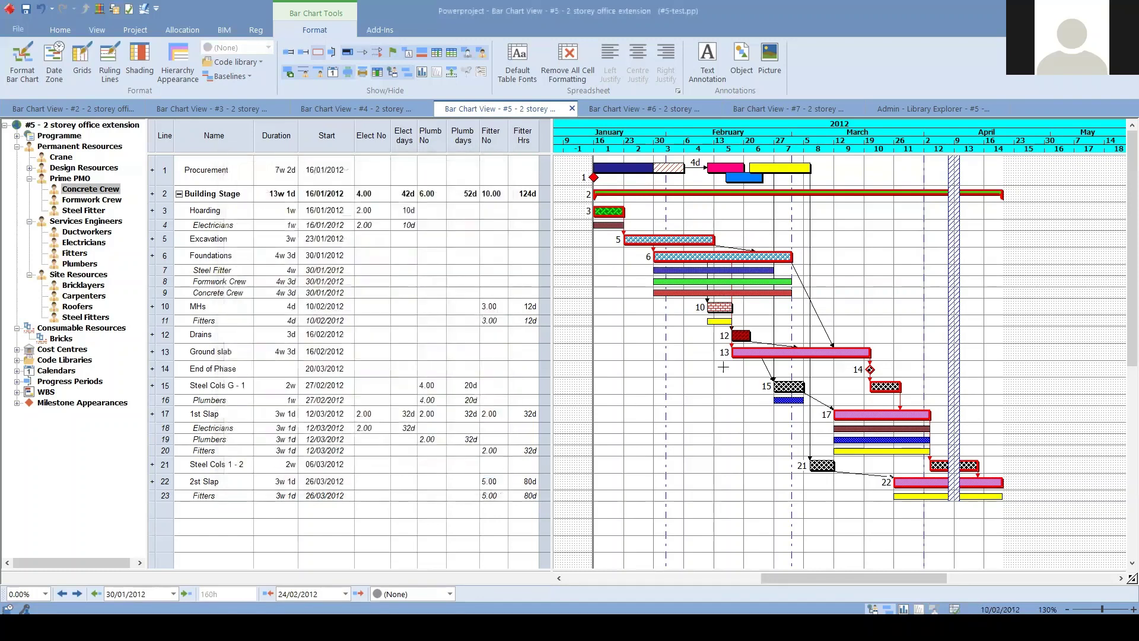
{"action": "mouse_move", "coordinate": [793, 274]}
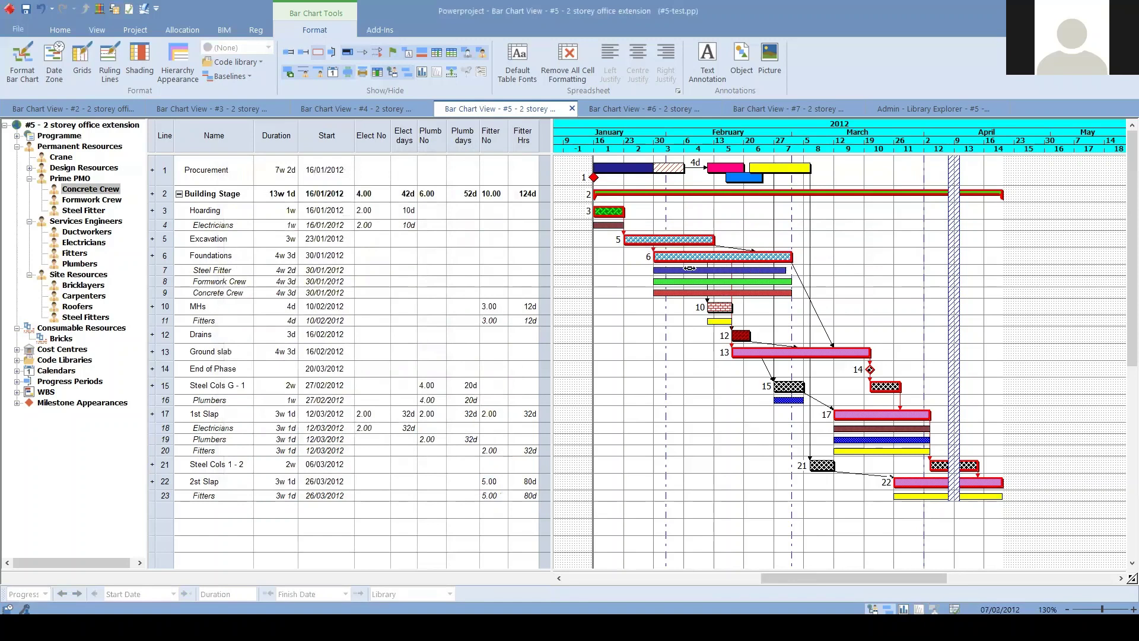
{"action": "left_click_drag", "start_coordinate": [786, 269], "coordinate": [793, 269]}
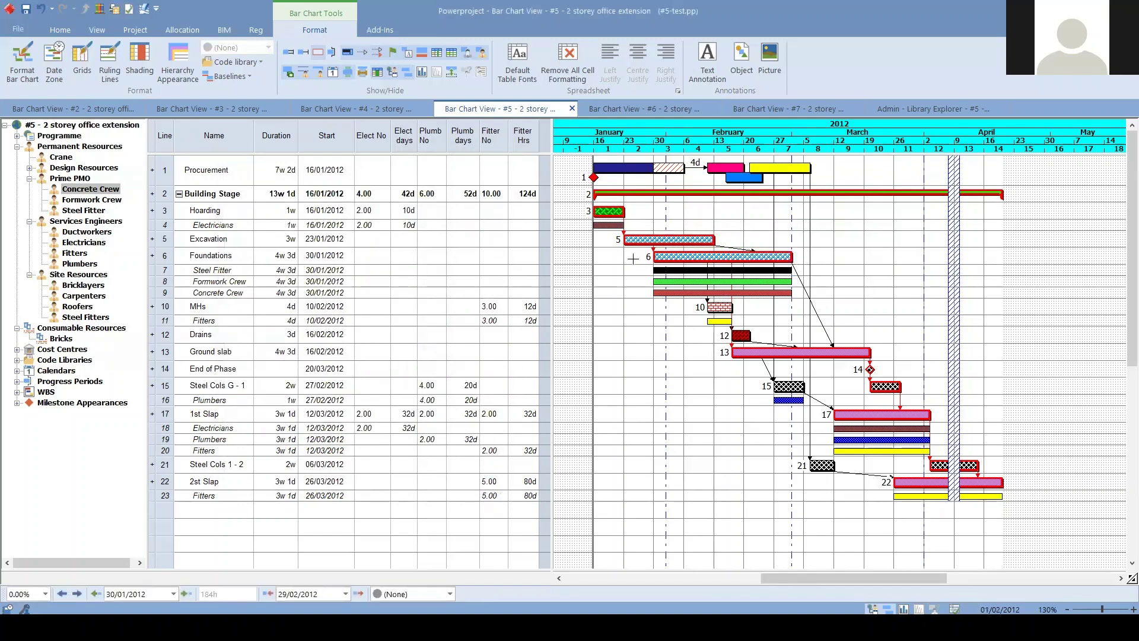
Shorten the Formwork Crew bar under Foundations to a duration of 3w 3d.
{"action": "left_click", "coordinate": [660, 257]}
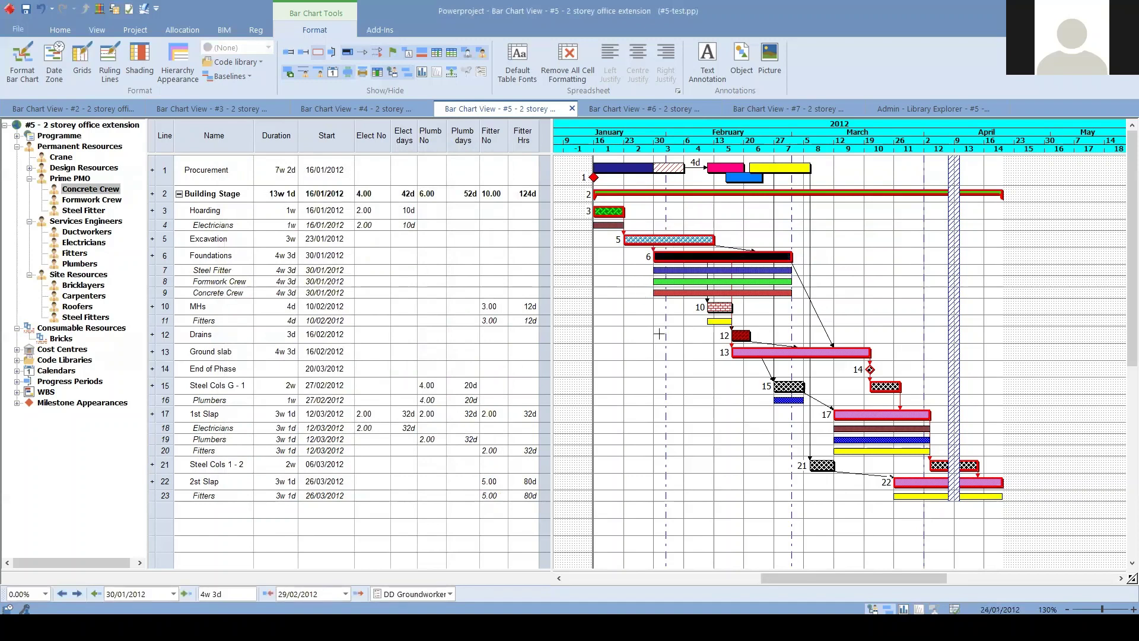
{"action": "left_click", "coordinate": [641, 298]}
{"action": "left_click", "coordinate": [664, 282]}
{"action": "left_click_drag", "start_coordinate": [791, 281], "coordinate": [765, 291]}
Trim both ends of the Steel Fitter bar under Foundations so it starts 02/02/2012 and lasts 3w 1d.
{"action": "left_click", "coordinate": [681, 270]}
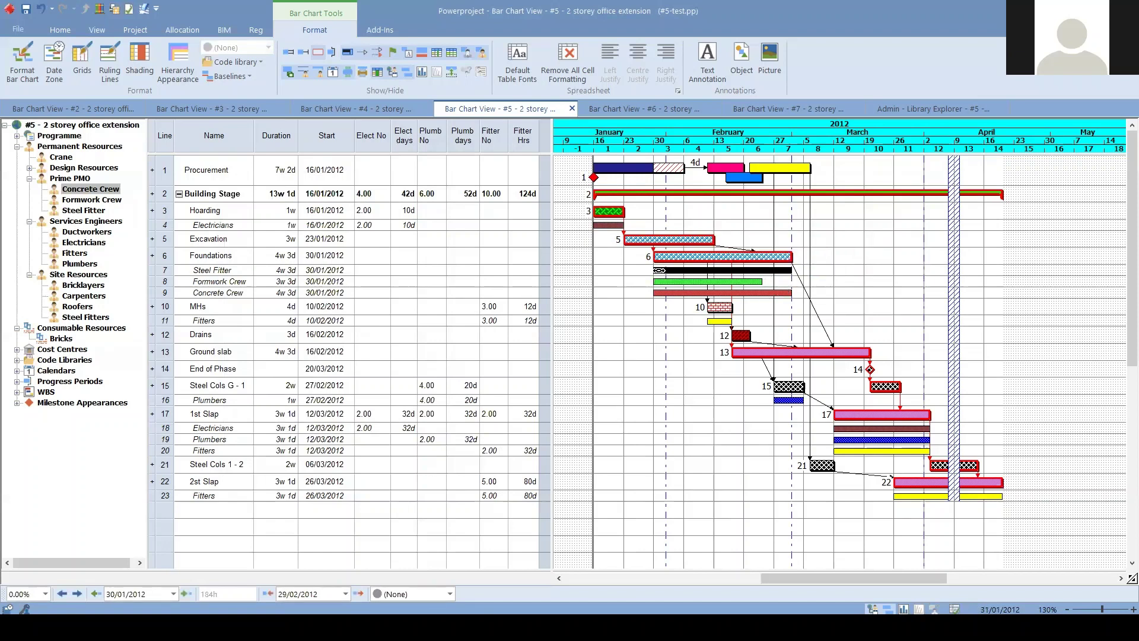
{"action": "left_click_drag", "start_coordinate": [655, 271], "coordinate": [679, 273]}
{"action": "left_click_drag", "start_coordinate": [791, 271], "coordinate": [770, 277]}
Shorten the Concrete Crew bar under Foundations to 4d, starting 24/02/2012.
{"action": "left_click", "coordinate": [676, 293]}
{"action": "left_click_drag", "start_coordinate": [654, 293], "coordinate": [770, 293]}
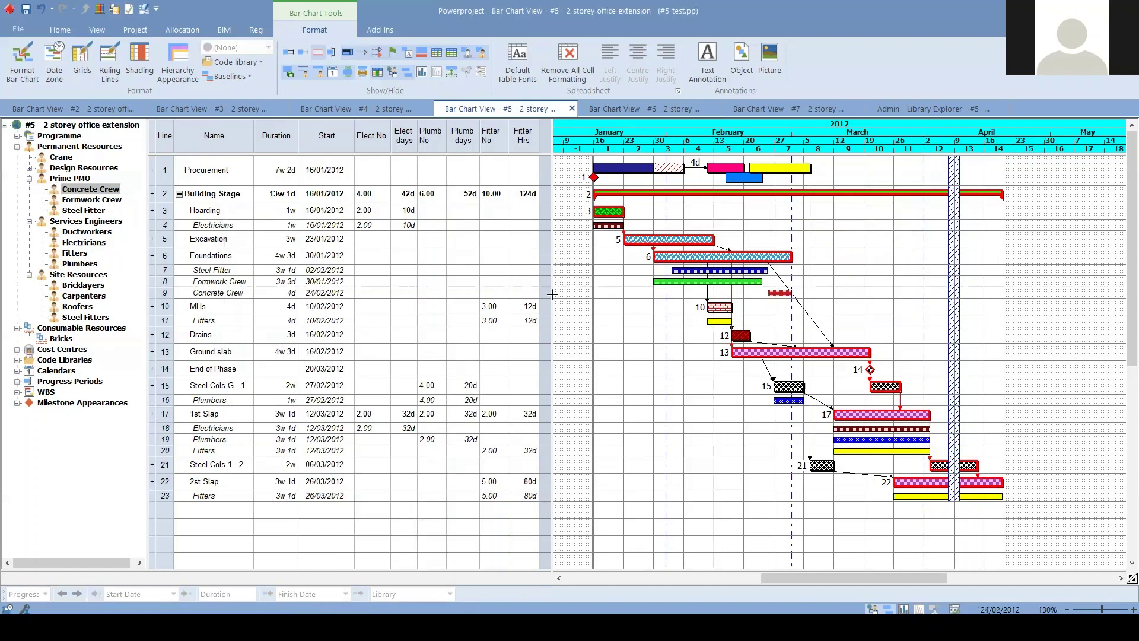
{"action": "left_click", "coordinate": [287, 293]}
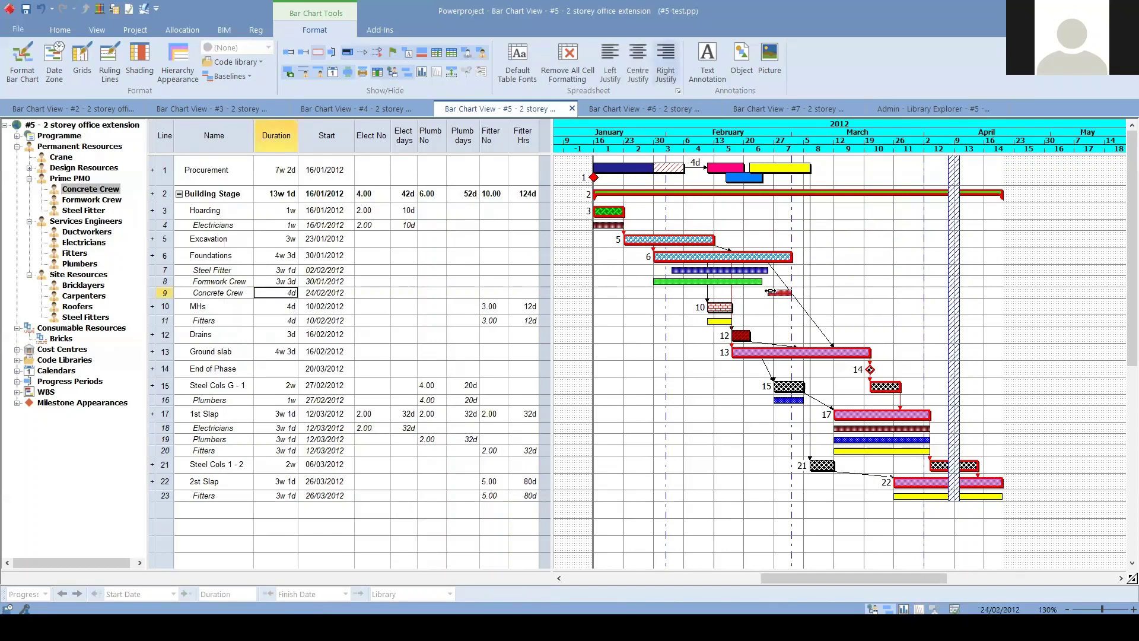
Adjust the Foundations allocations to 2d from 28/02/2012 for Concrete Crew, 3w 2d for Steel Fitter and 3w 4d for Formwork Crew.
{"action": "left_click_drag", "start_coordinate": [771, 293], "coordinate": [774, 271]}
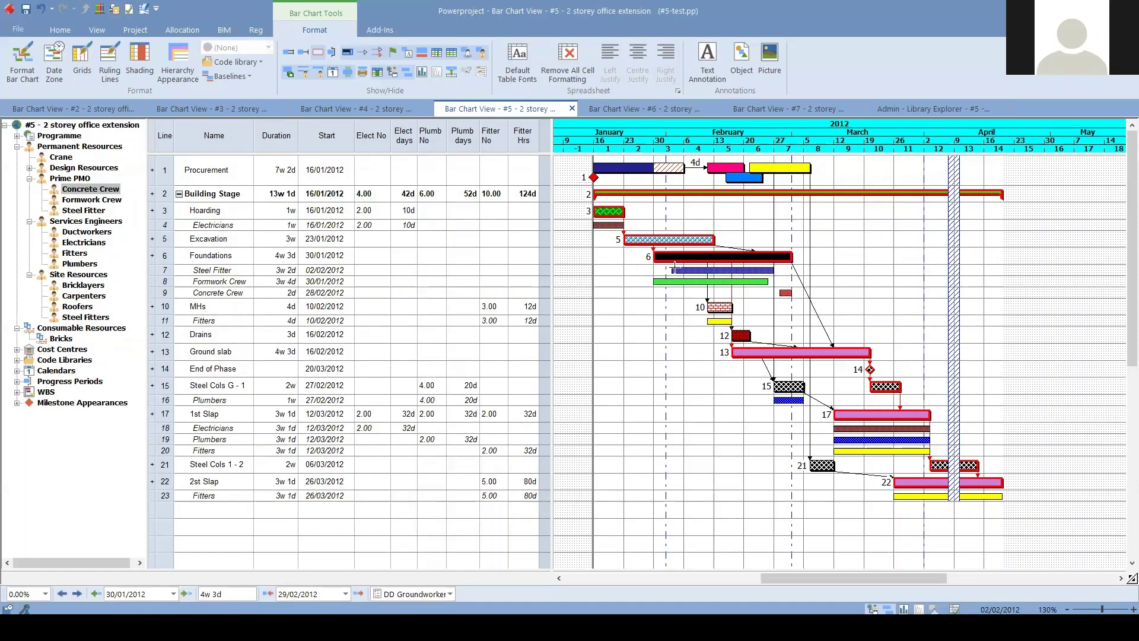
{"action": "left_click", "coordinate": [634, 320]}
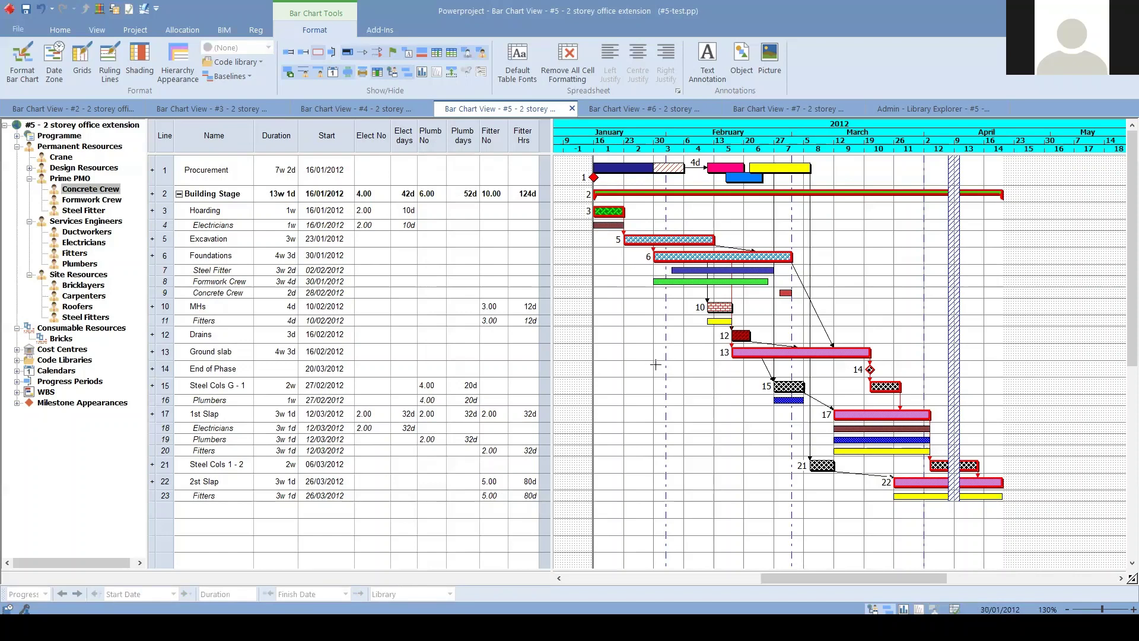
Reveal the histogram area below the bar chart and enlarge the three histogram rows.
{"action": "left_click_drag", "start_coordinate": [412, 569], "coordinate": [421, 305]}
{"action": "left_click_drag", "start_coordinate": [422, 349], "coordinate": [420, 376]}
{"action": "left_click_drag", "start_coordinate": [415, 417], "coordinate": [415, 440]}
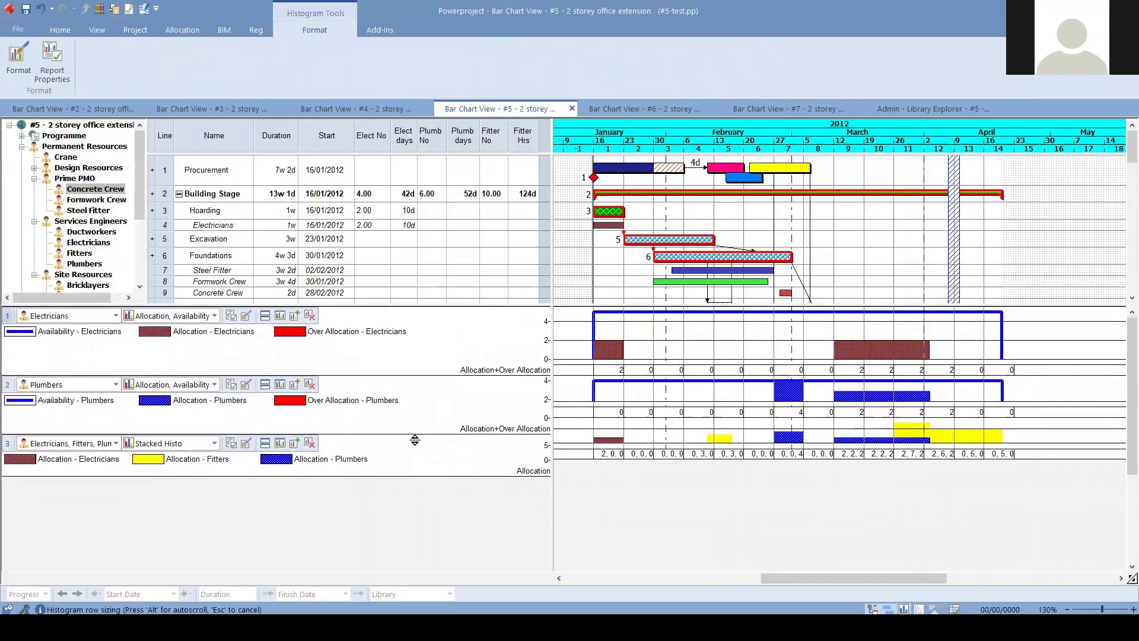
{"action": "left_click_drag", "start_coordinate": [415, 486], "coordinate": [402, 504]}
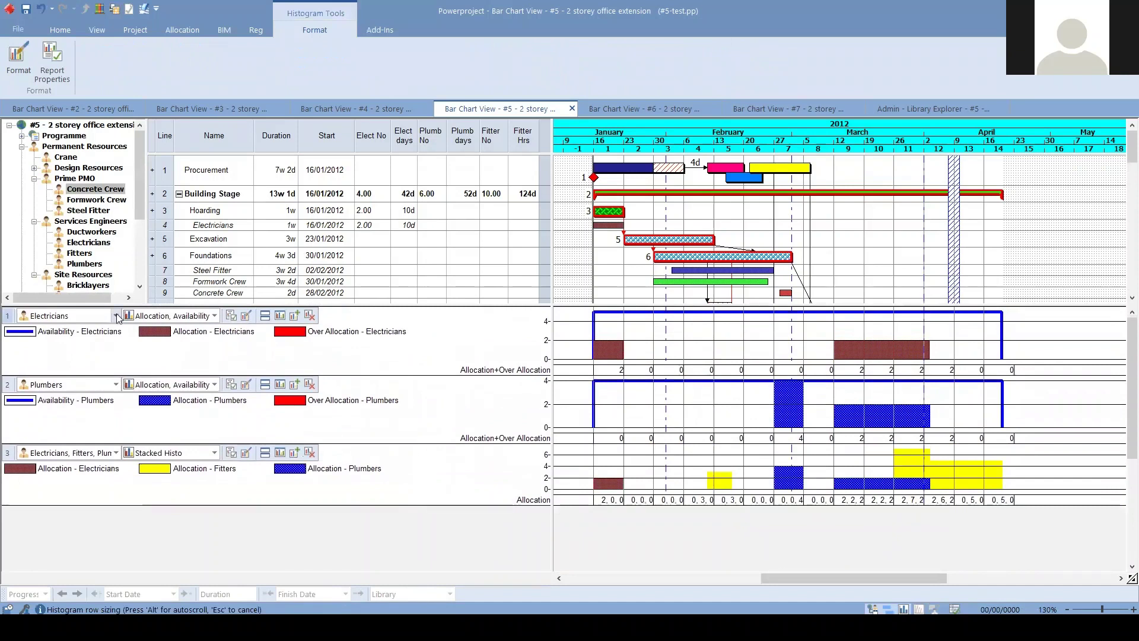
Make the first histogram show Formwork Crew instead of Electricians.
{"action": "left_click", "coordinate": [116, 317]}
{"action": "left_click", "coordinate": [25, 366]}
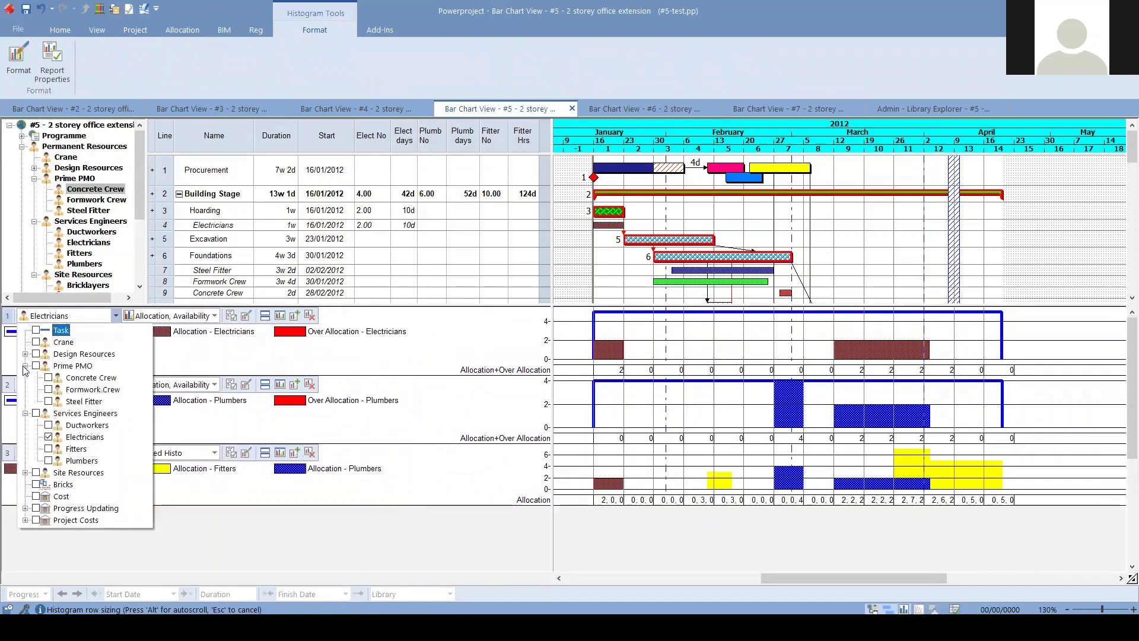
{"action": "left_click", "coordinate": [190, 365]}
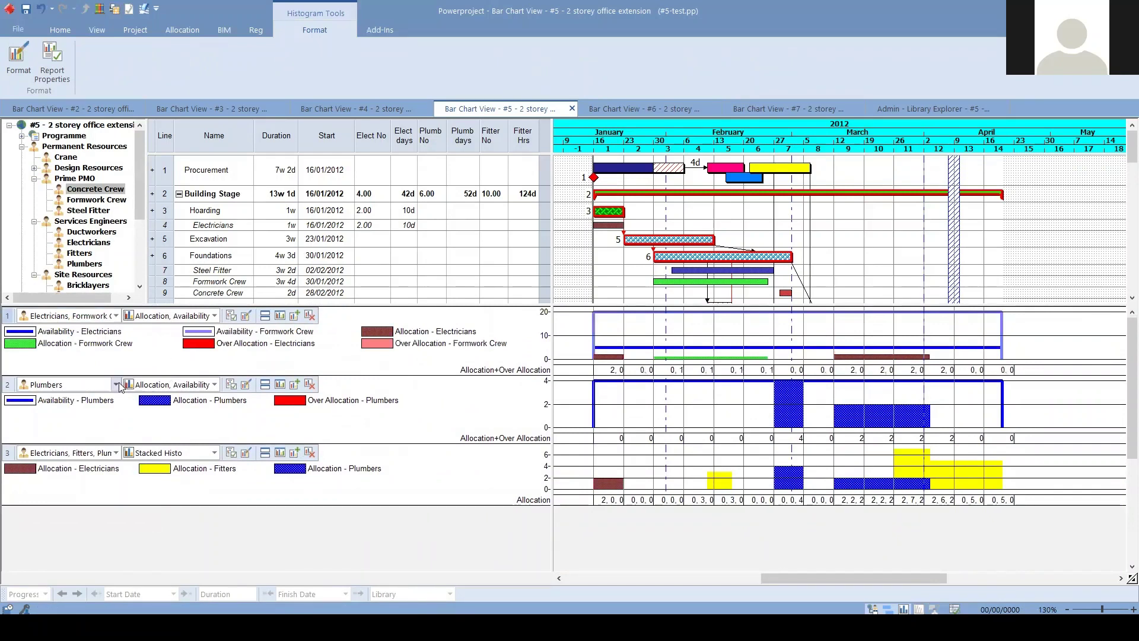
{"action": "left_click", "coordinate": [117, 316]}
{"action": "left_click", "coordinate": [48, 436]}
{"action": "left_click", "coordinate": [171, 437]}
Make the second histogram show Steel Fitter instead of Plumbers.
{"action": "left_click", "coordinate": [116, 386]}
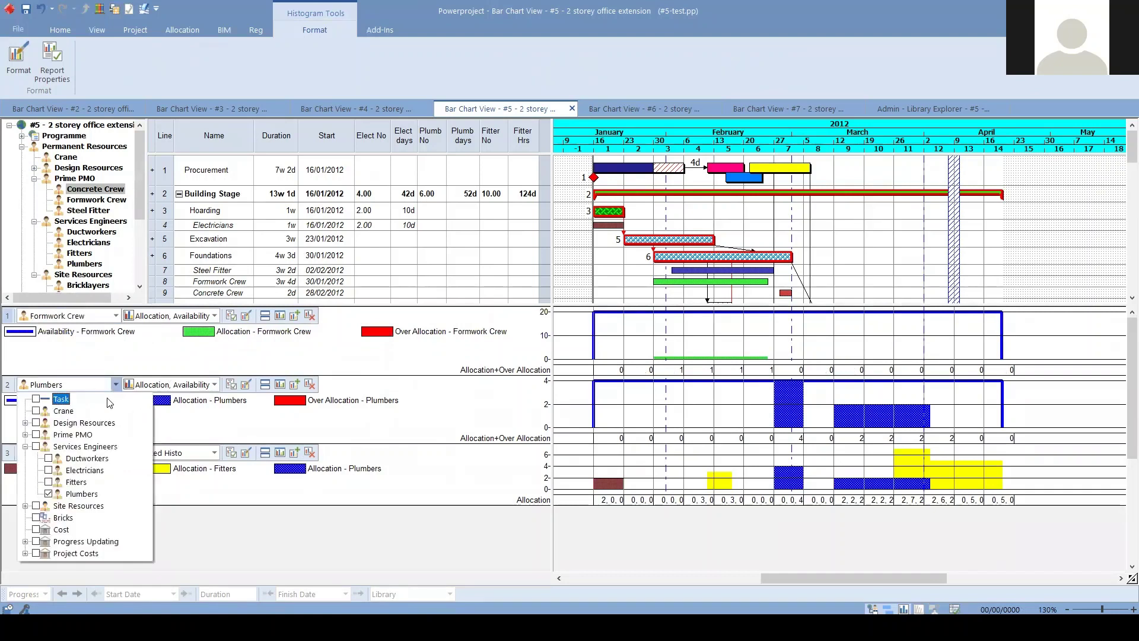
{"action": "left_click", "coordinate": [49, 494]}
{"action": "left_click", "coordinate": [26, 435]}
{"action": "left_click", "coordinate": [49, 470]}
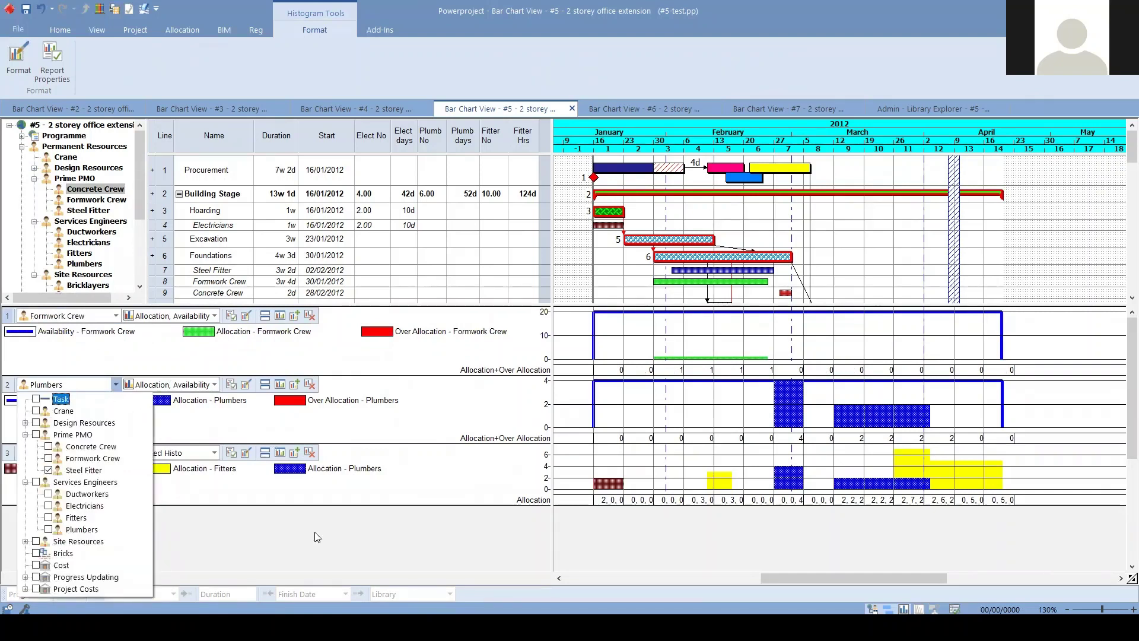
{"action": "left_click", "coordinate": [321, 560]}
Remove the third, stacked histogram and make the Steel Fitter histogram row taller.
{"action": "left_click", "coordinate": [310, 453]}
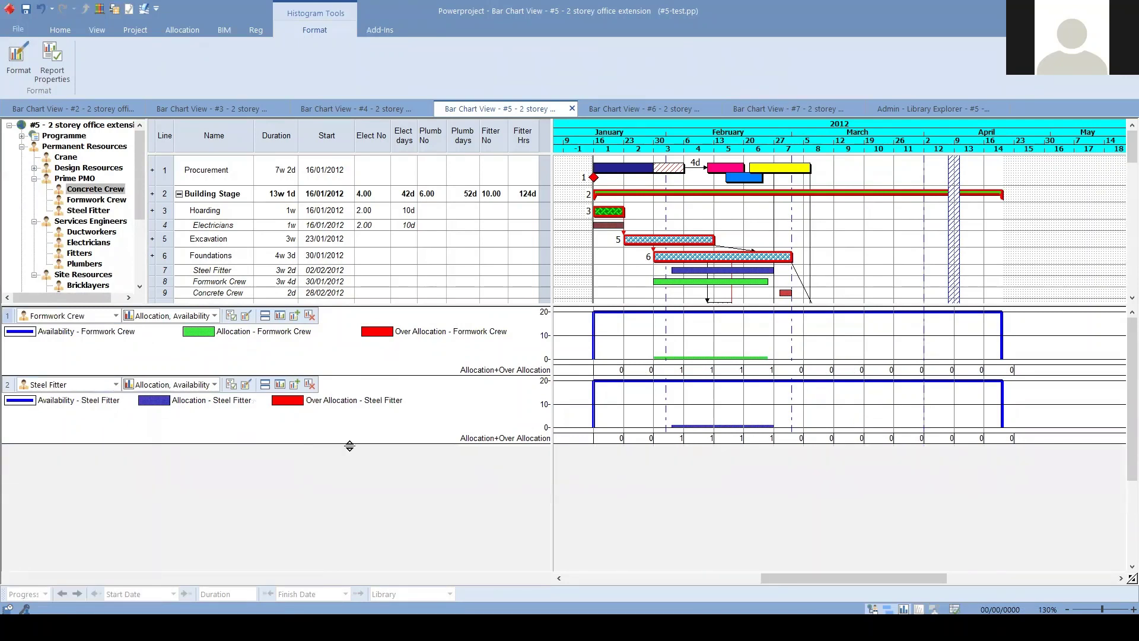
{"action": "left_click_drag", "start_coordinate": [349, 444], "coordinate": [397, 506]}
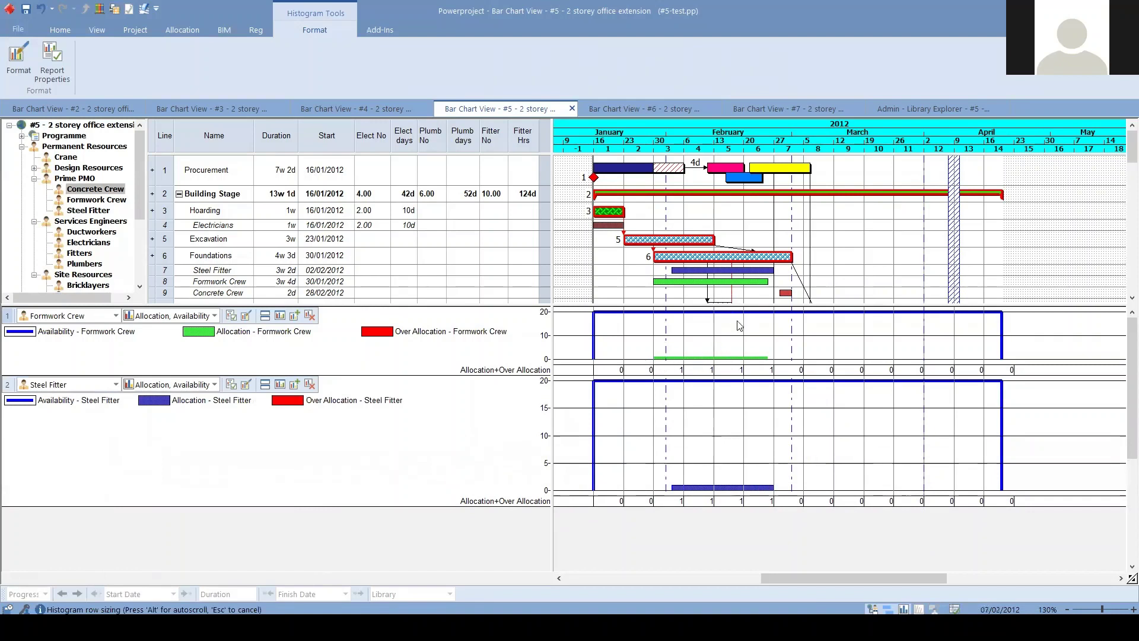
Set the Steel Fitter allocation under Foundations to Non Modelled with an allocation of 20.
{"action": "left_click", "coordinate": [704, 270]}
{"action": "double_click", "coordinate": [704, 270]}
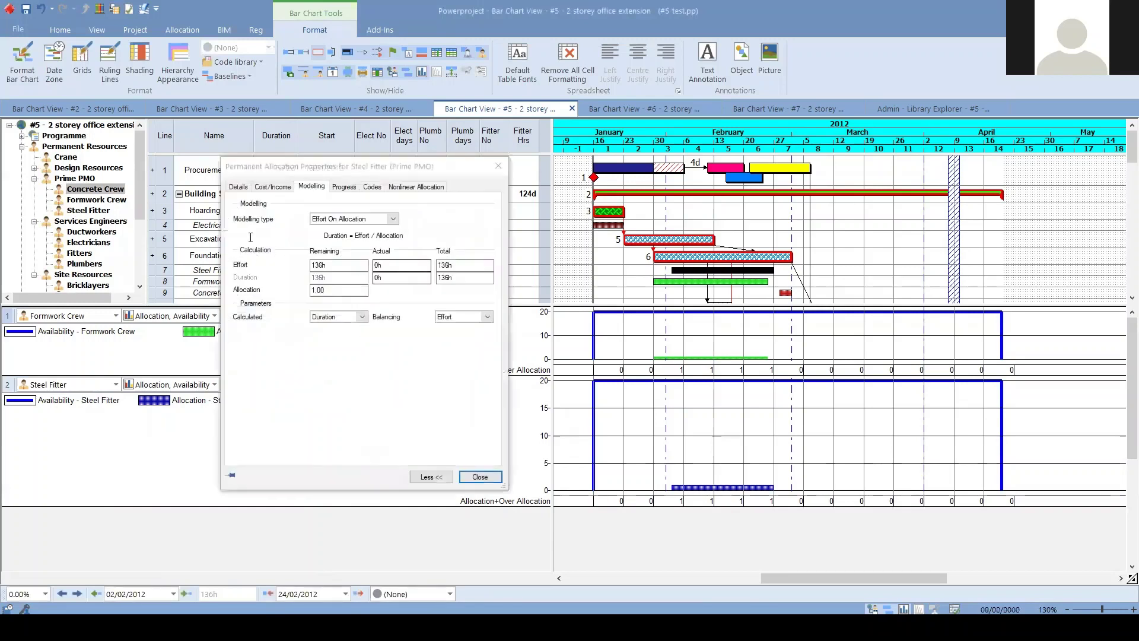
{"action": "left_click", "coordinate": [356, 219]}
{"action": "left_click", "coordinate": [338, 227]}
{"action": "double_click", "coordinate": [335, 293]}
{"action": "type", "text": "20"}
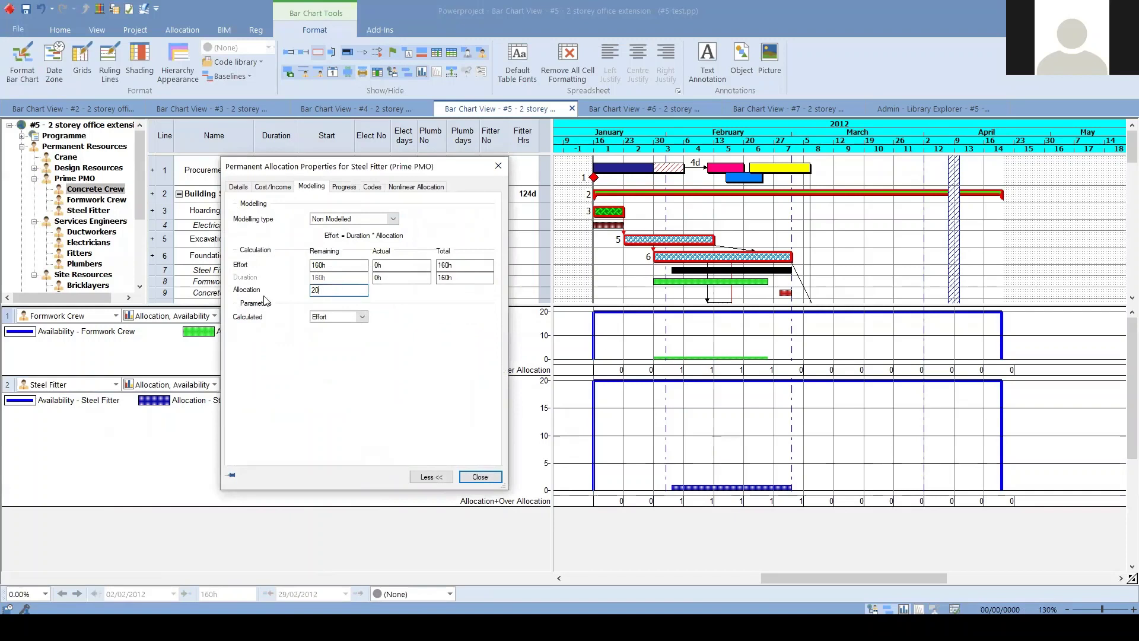
{"action": "key", "text": "Return"}
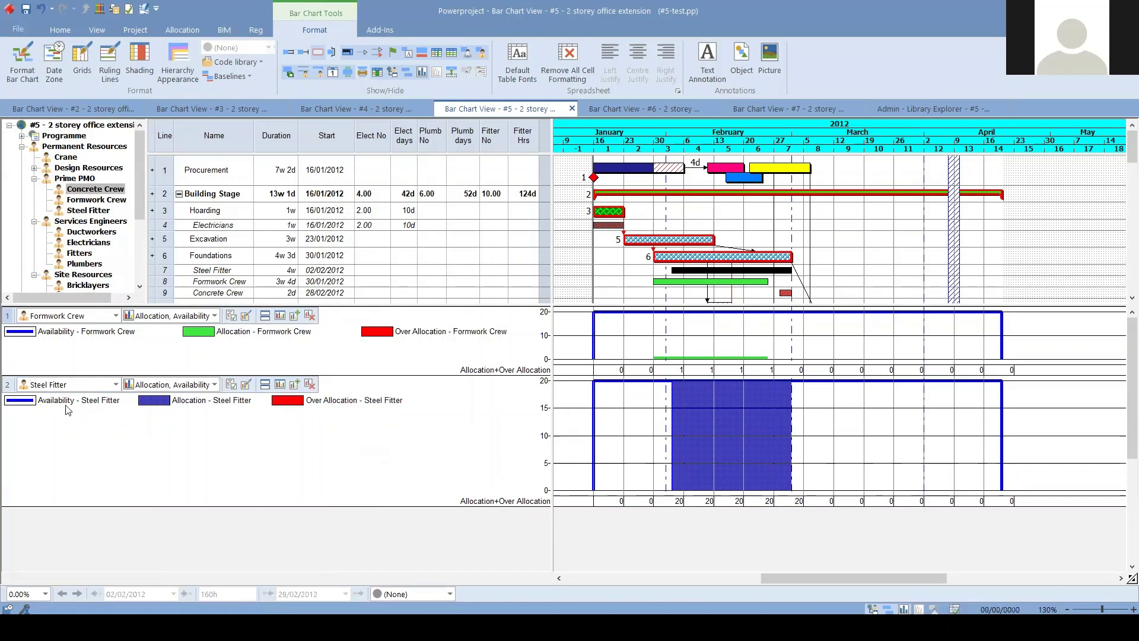
Make the Formwork Crew histogram row taller.
{"action": "left_click", "coordinate": [65, 406]}
{"action": "left_click", "coordinate": [612, 381]}
{"action": "left_click_drag", "start_coordinate": [491, 376], "coordinate": [484, 416]}
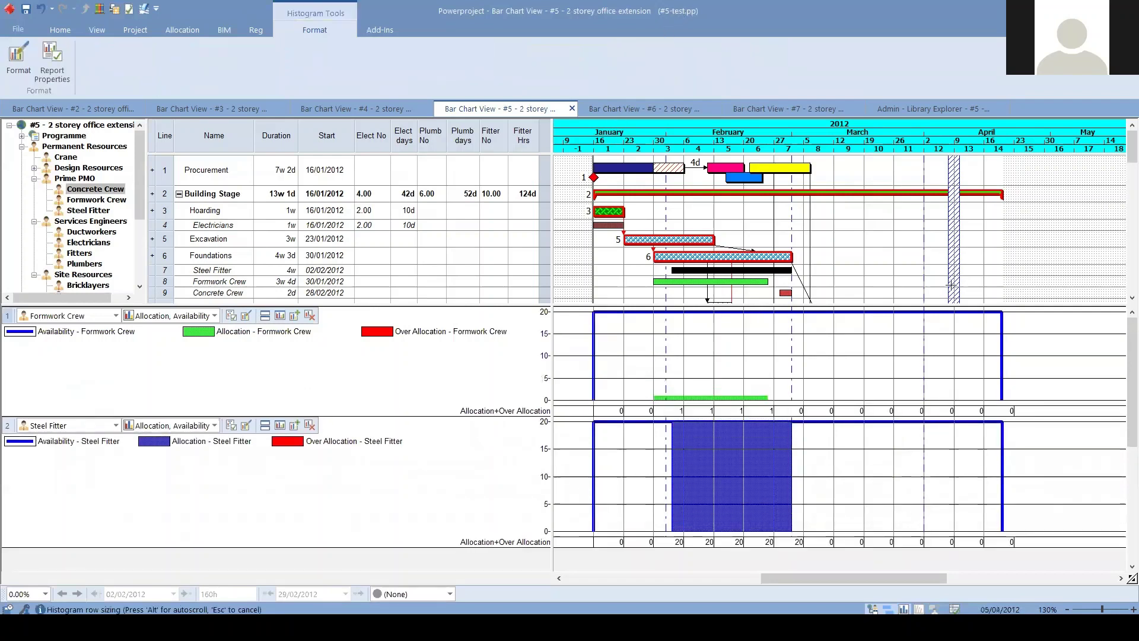
Switch to bar chart view #6 of the 2 storey office extension.
{"action": "left_click", "coordinate": [891, 252]}
{"action": "left_click", "coordinate": [664, 114]}
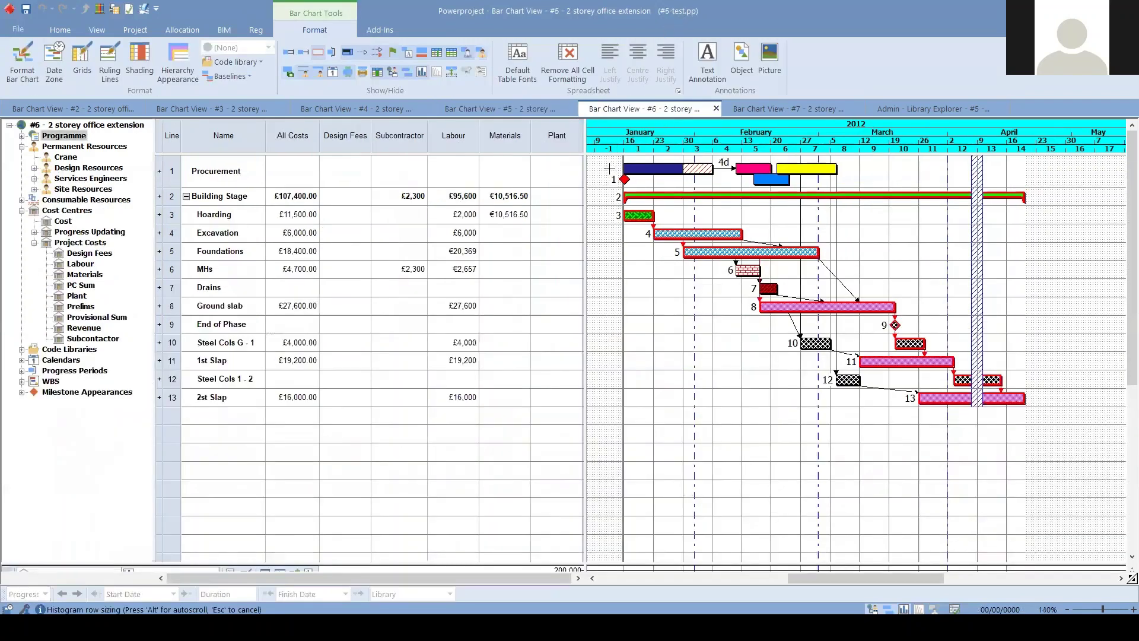
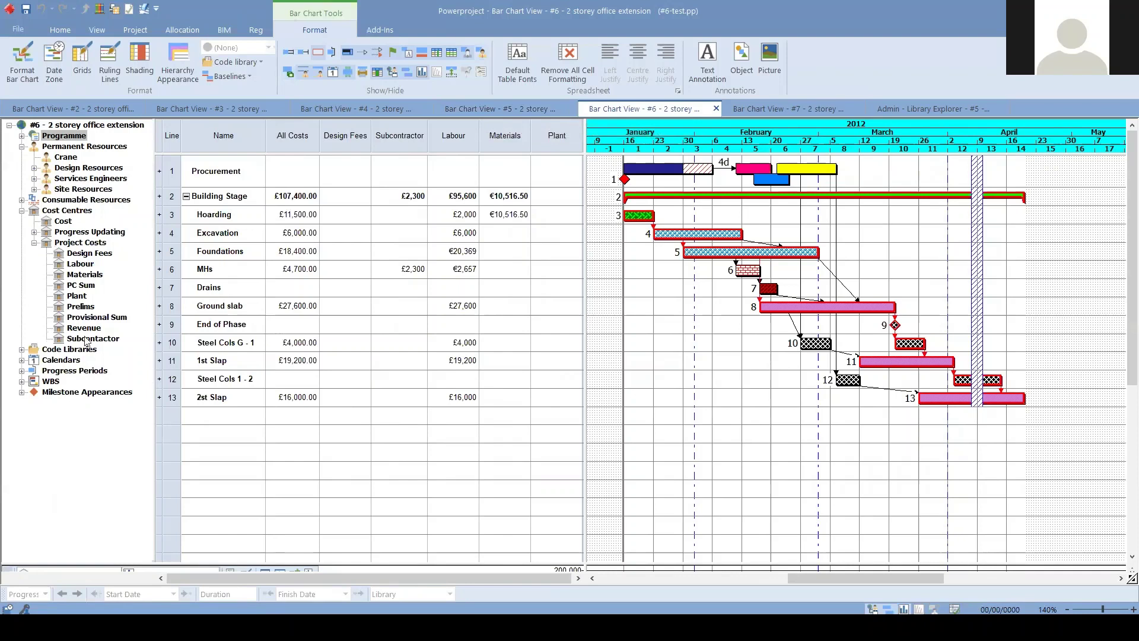
Allocate the Subcontractor cost centre from Project Costs to the Excavation task.
{"action": "key", "text": "ctrl"}
{"action": "left_click", "coordinate": [249, 257]}
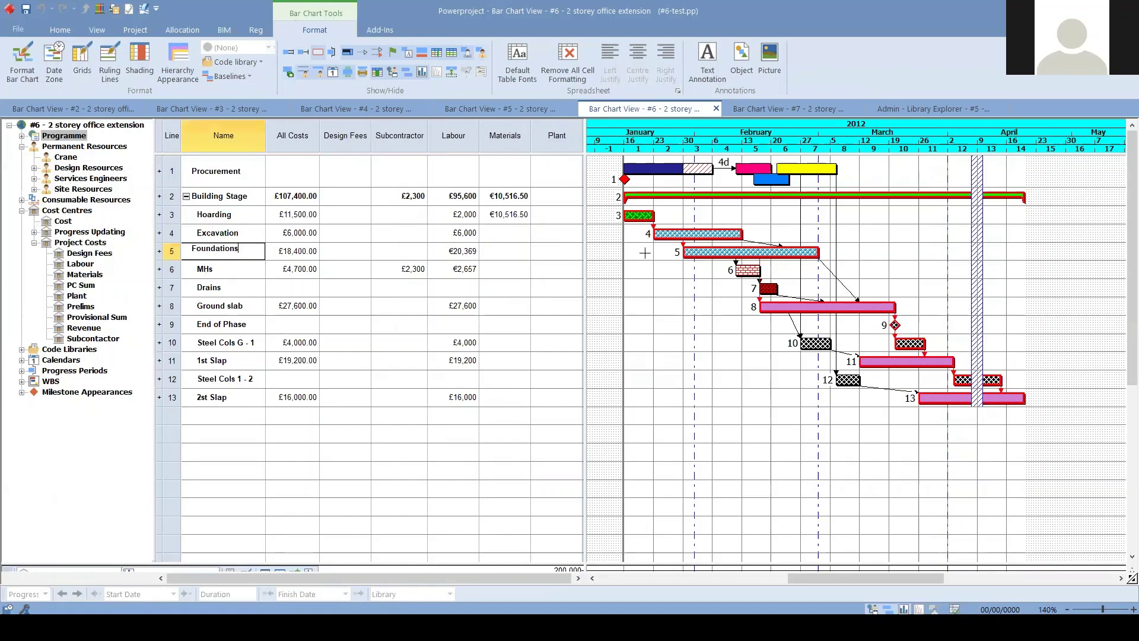
{"action": "left_click", "coordinate": [697, 233]}
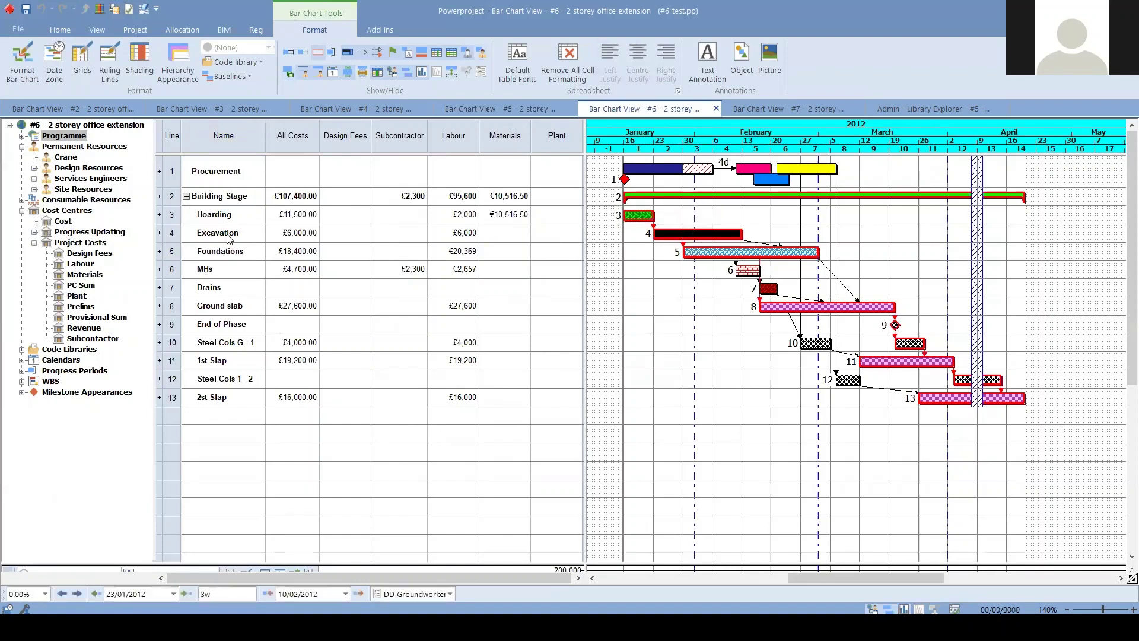
{"action": "left_click_drag", "start_coordinate": [107, 336], "coordinate": [690, 238]}
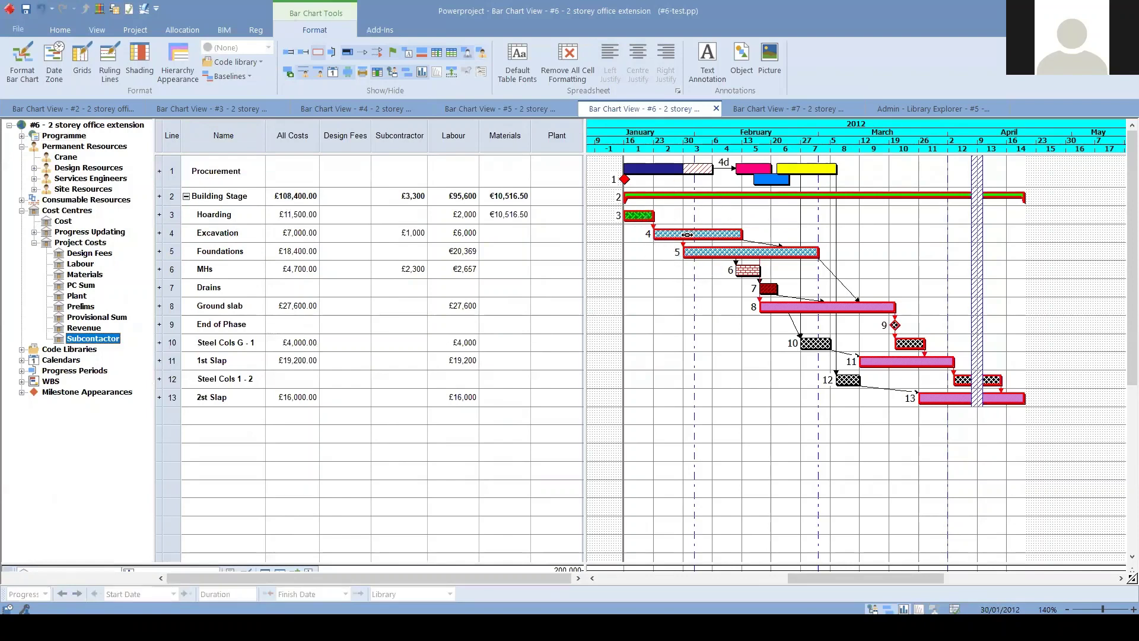
Display the cost allocation lines beneath the tasks, keeping the permanent resource allocation lines hidden.
{"action": "left_click", "coordinate": [480, 58]}
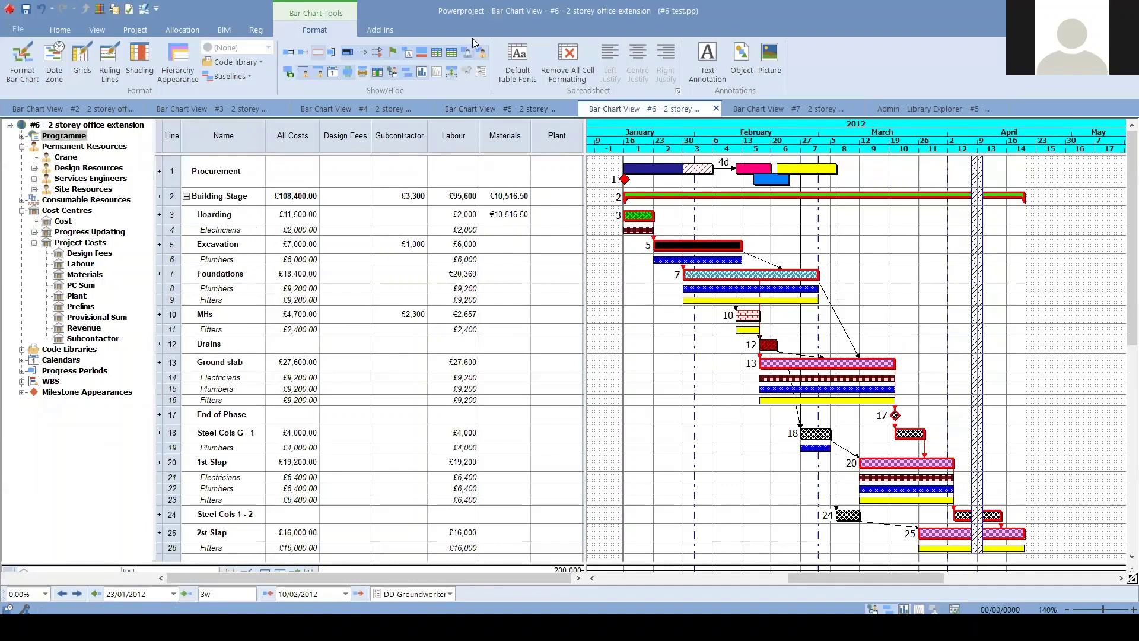
{"action": "left_click", "coordinate": [290, 73]}
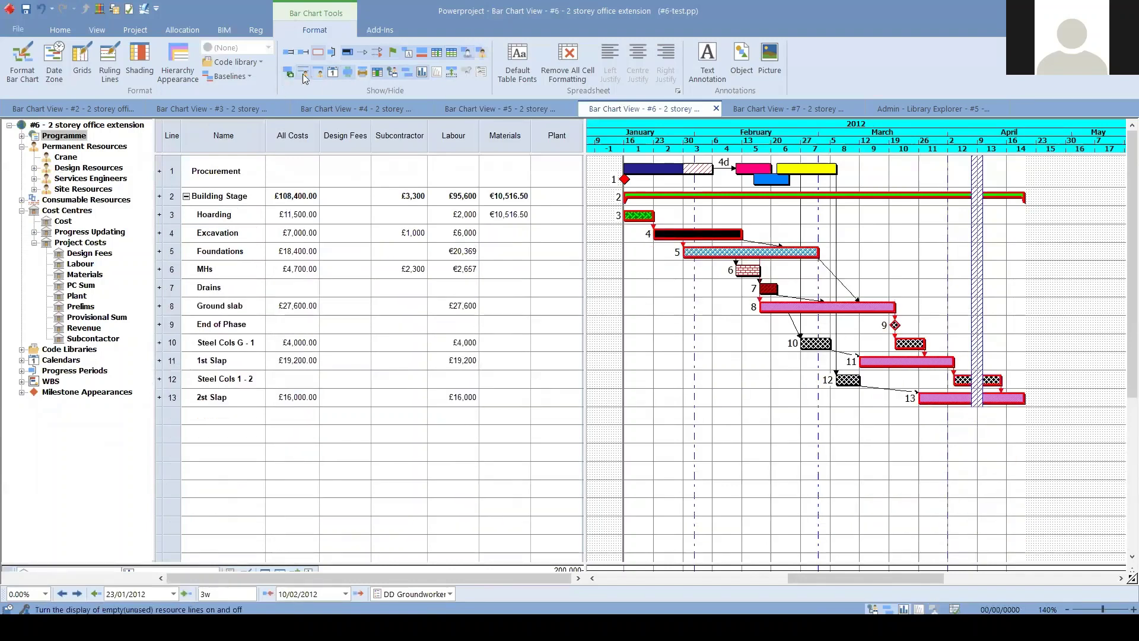
{"action": "left_click", "coordinate": [289, 74]}
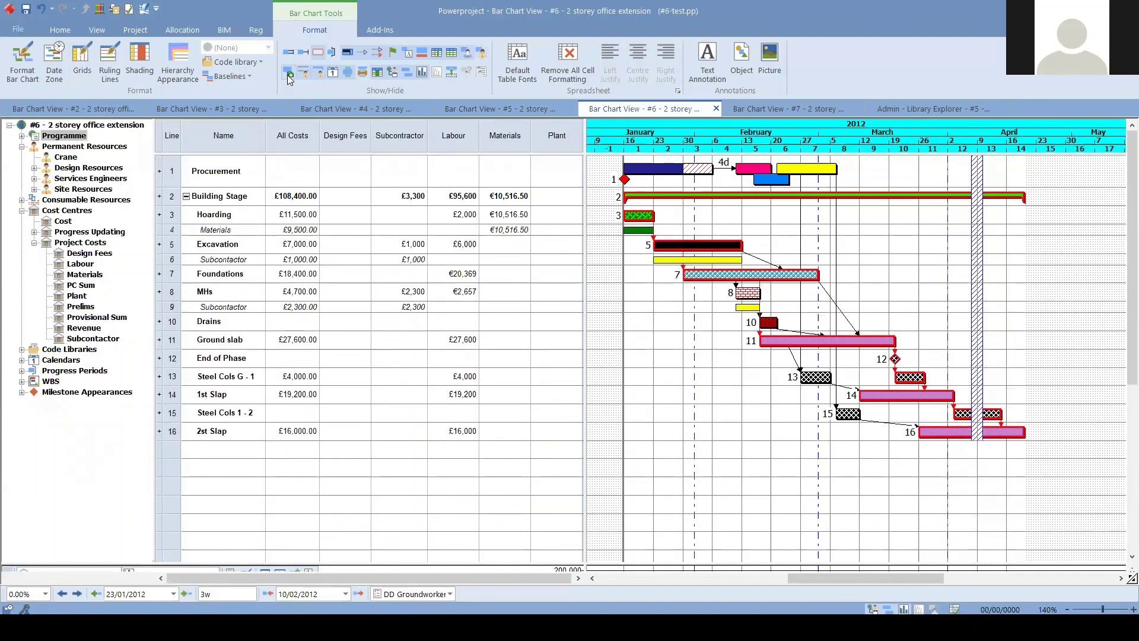
{"action": "left_click", "coordinate": [172, 260]}
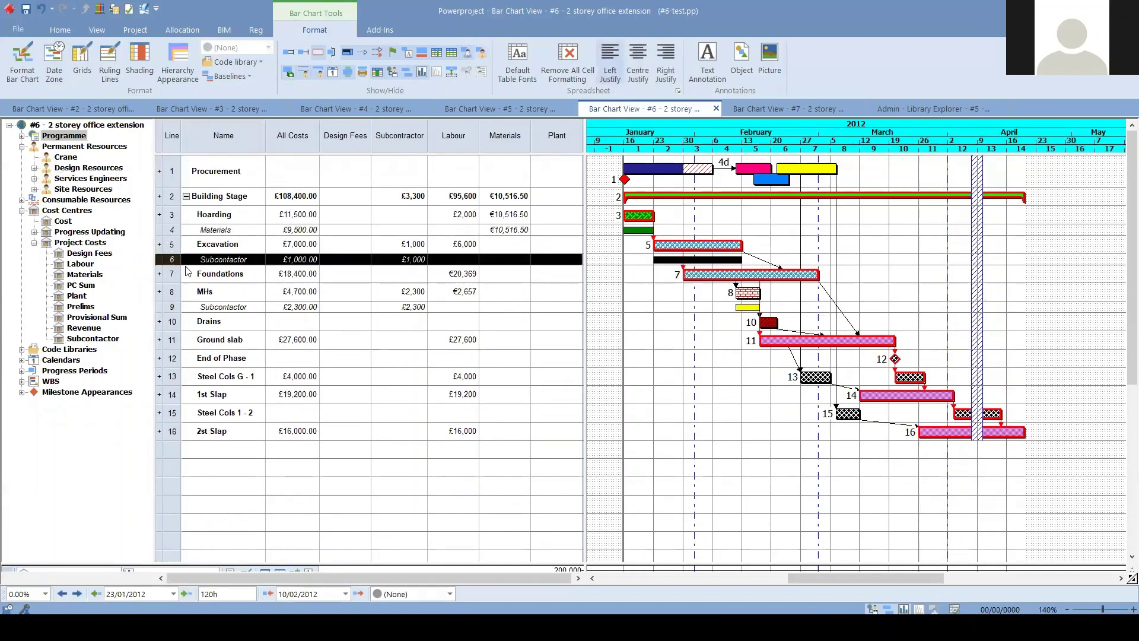
{"action": "left_click", "coordinate": [706, 267]}
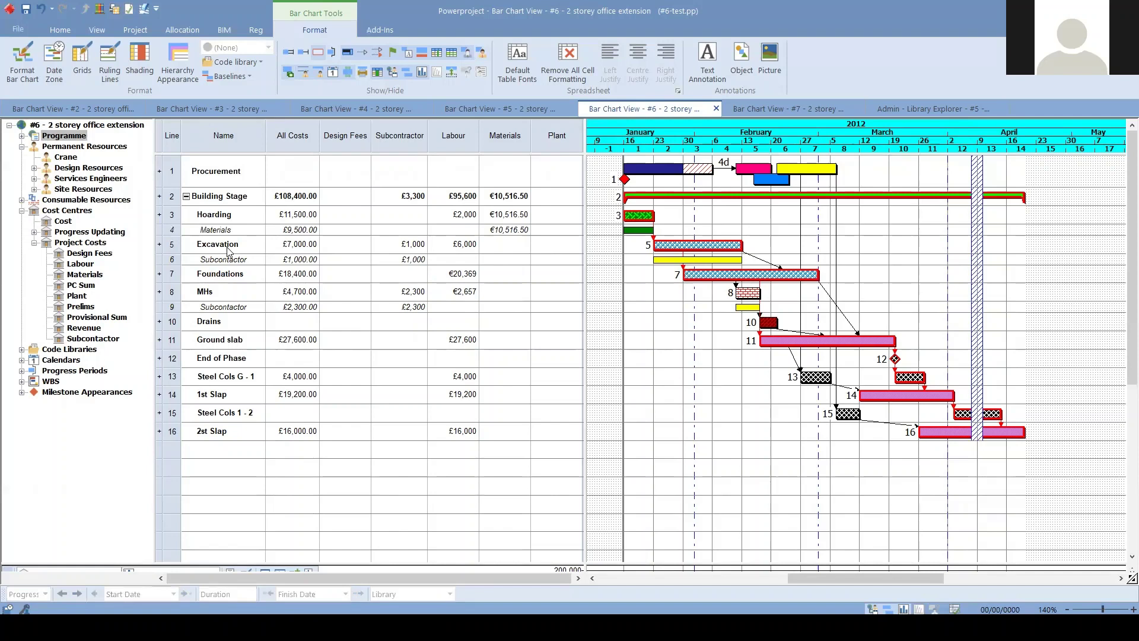
Set Excavation's Subcontractor cost to £50,000 and resize the histogram pane and rows to expose the Nett Cash Flow graph.
{"action": "left_click", "coordinate": [395, 261]}
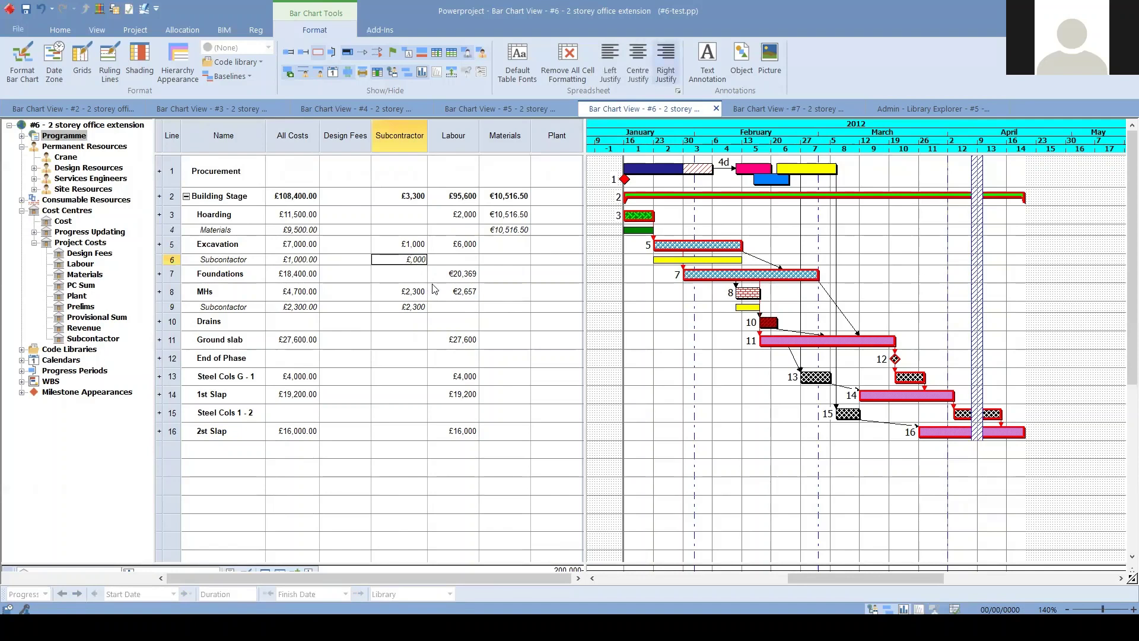
{"action": "left_click_drag", "start_coordinate": [446, 563], "coordinate": [439, 323]}
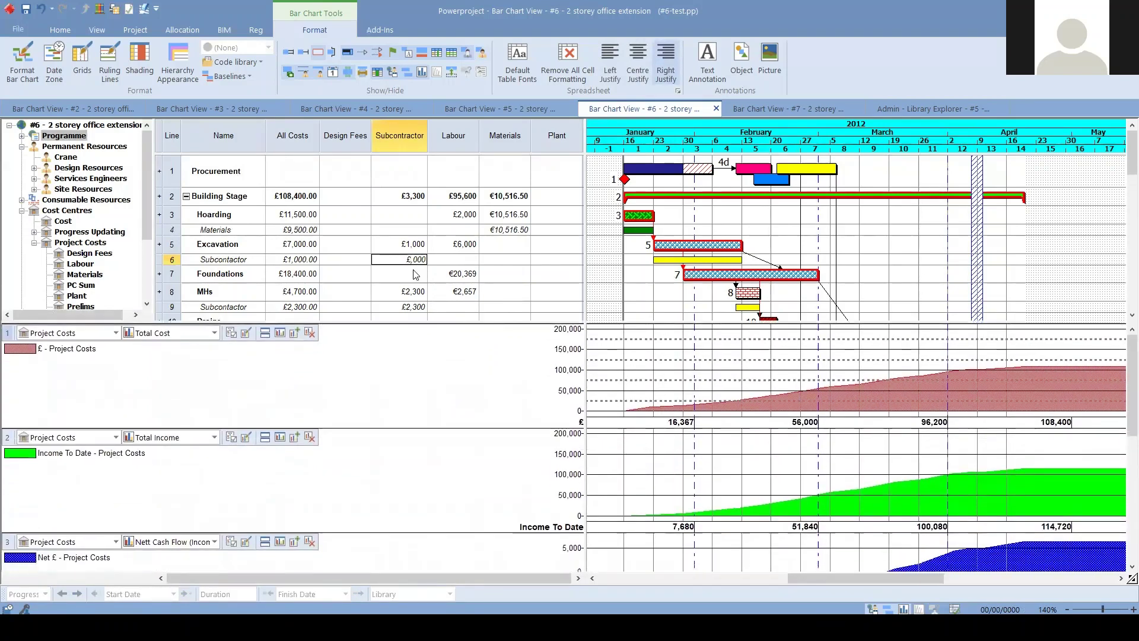
{"action": "key", "text": "Return"}
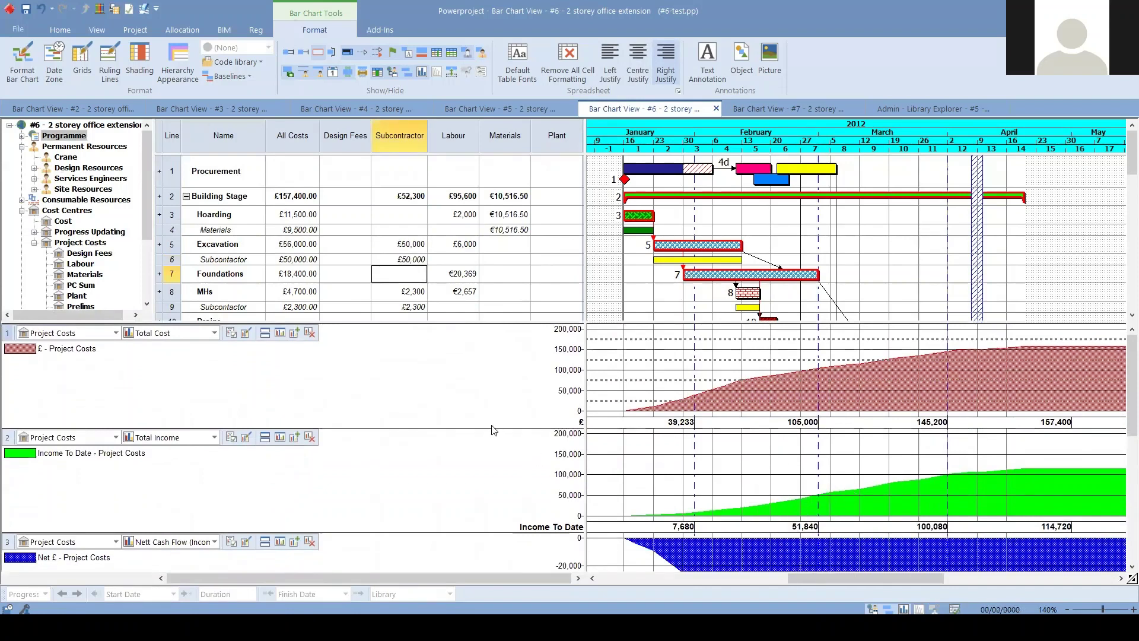
{"action": "left_click_drag", "start_coordinate": [491, 427], "coordinate": [491, 419]}
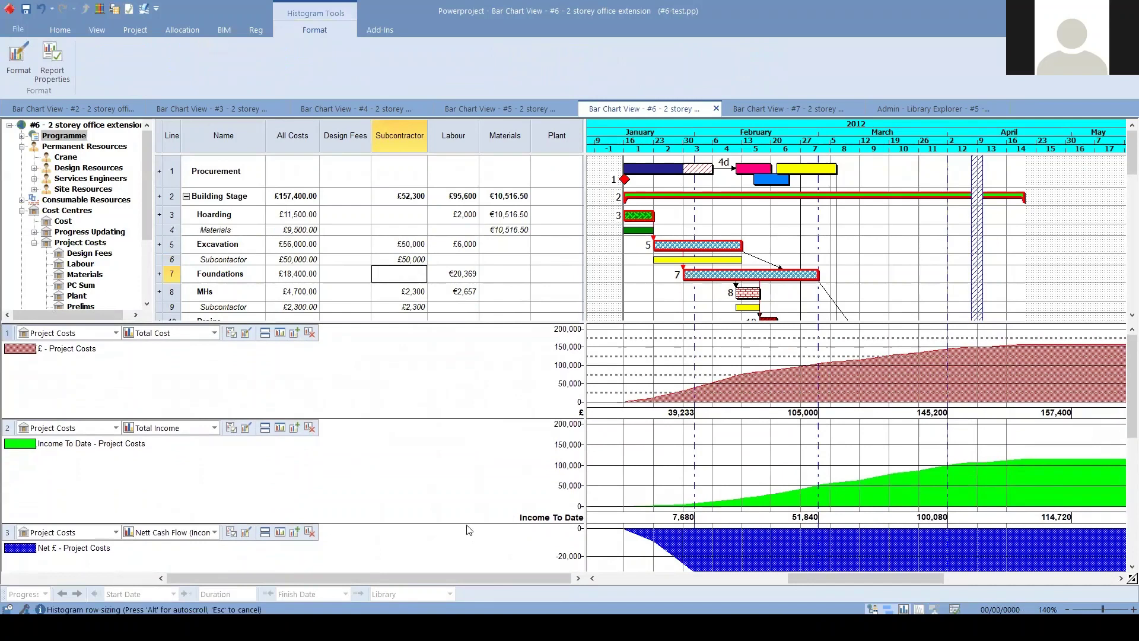
{"action": "left_click_drag", "start_coordinate": [466, 516], "coordinate": [492, 478]}
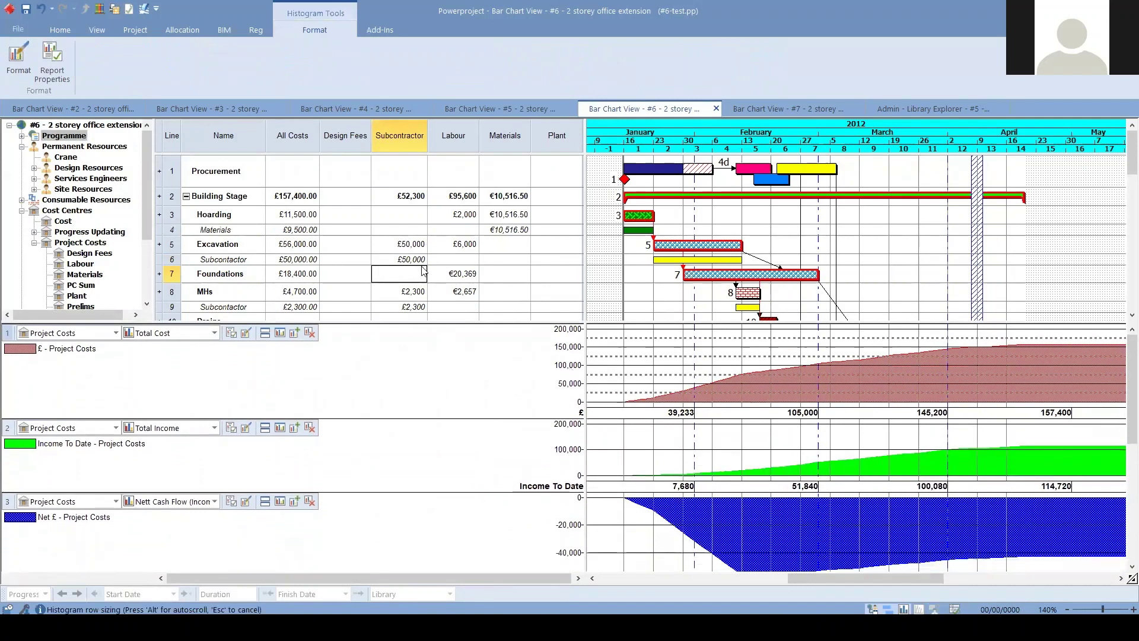
Examine the linear day-by-day cost spread in the properties of Excavation's Subcontractor allocation.
{"action": "left_click", "coordinate": [713, 258]}
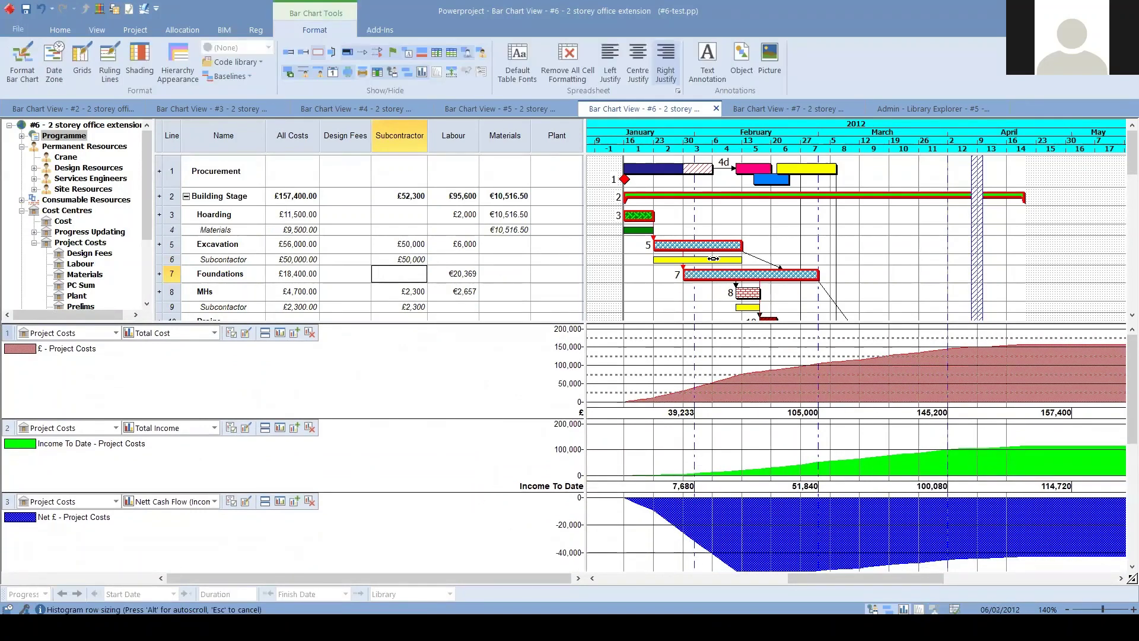
{"action": "left_click", "coordinate": [701, 260]}
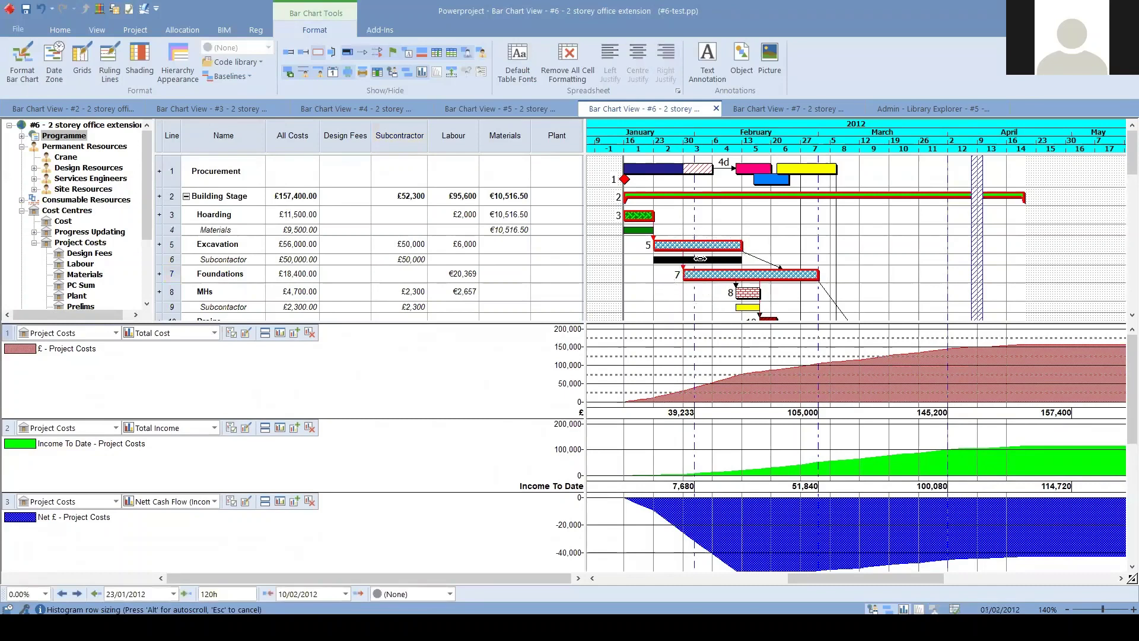
{"action": "double_click", "coordinate": [701, 259]}
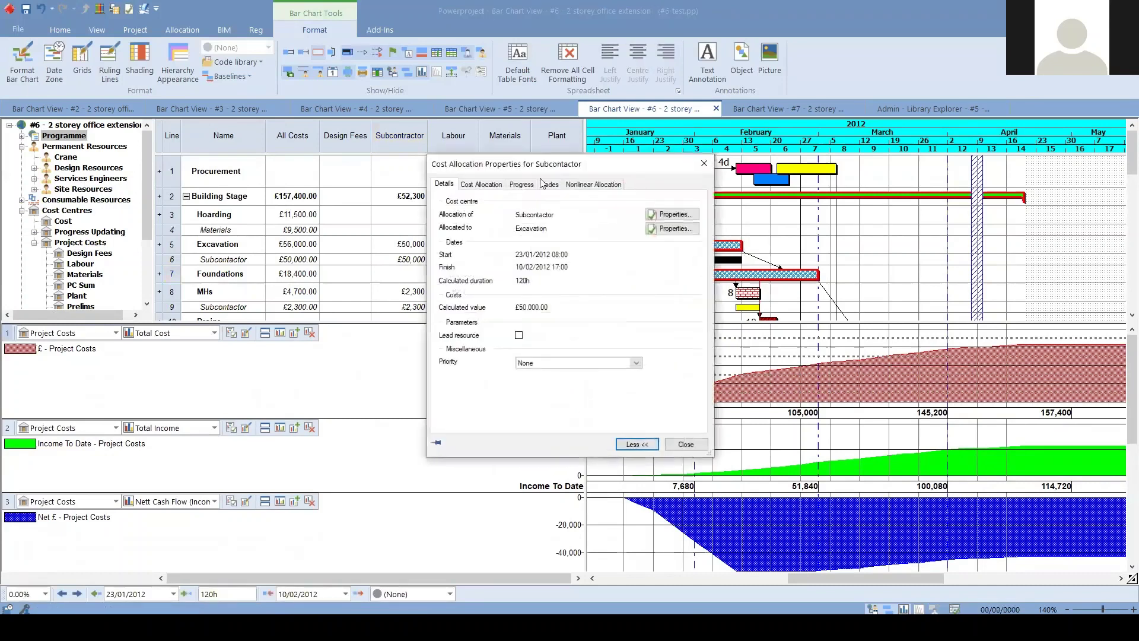
{"action": "left_click", "coordinate": [594, 184]}
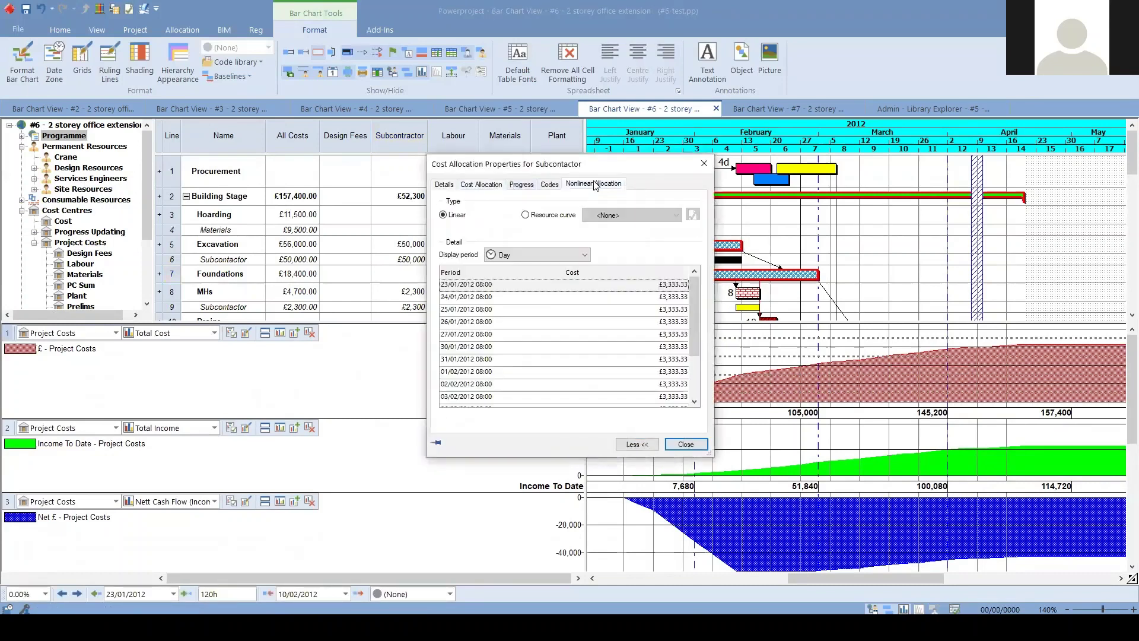
{"action": "left_click_drag", "start_coordinate": [615, 164], "coordinate": [519, 164]}
{"action": "mouse_move", "coordinate": [596, 305]}
{"action": "left_mouse_down"}
{"action": "mouse_move", "coordinate": [598, 369]}
{"action": "mouse_move", "coordinate": [595, 313]}
{"action": "left_mouse_up"}
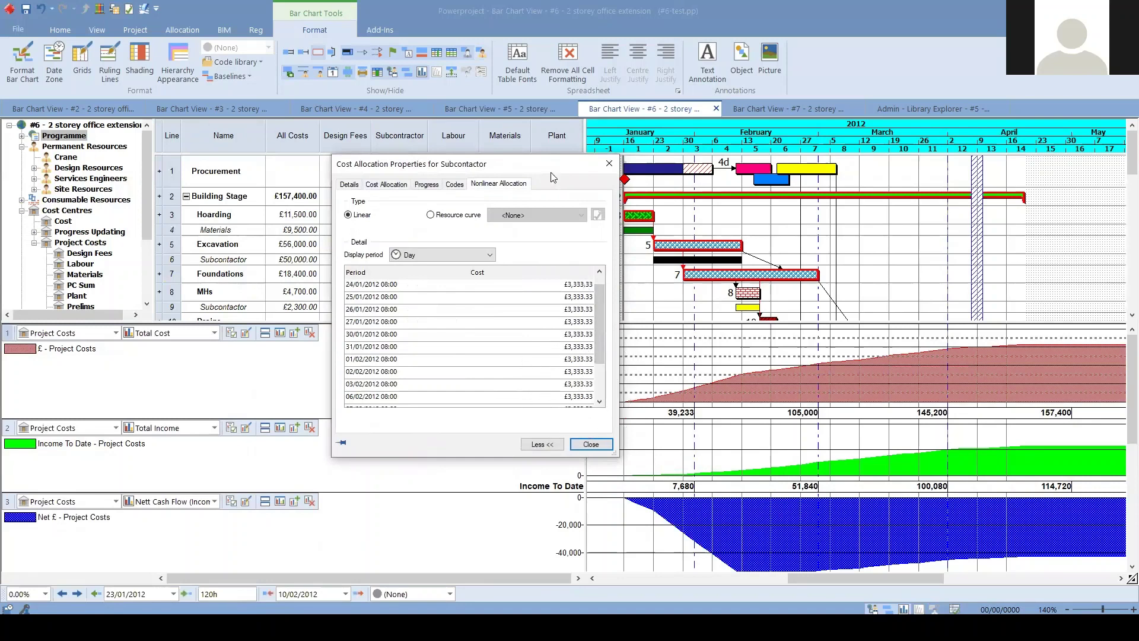
{"action": "left_click_drag", "start_coordinate": [541, 160], "coordinate": [431, 292]}
{"action": "key", "text": "ctrl"}
{"action": "key", "text": "ctrl"}
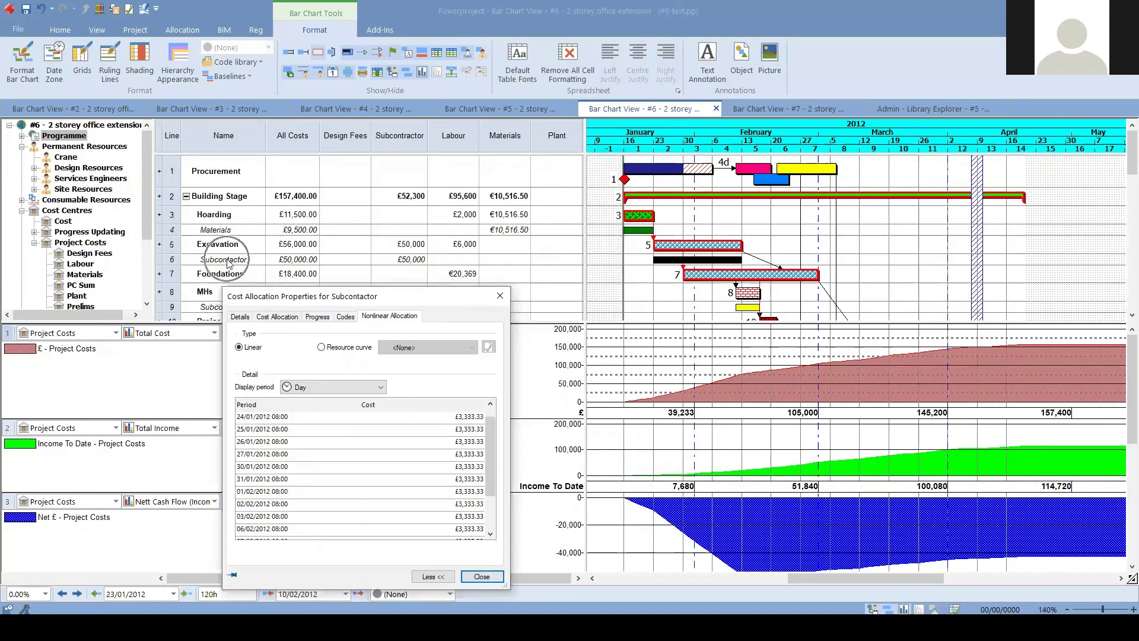
{"action": "left_click", "coordinate": [499, 302]}
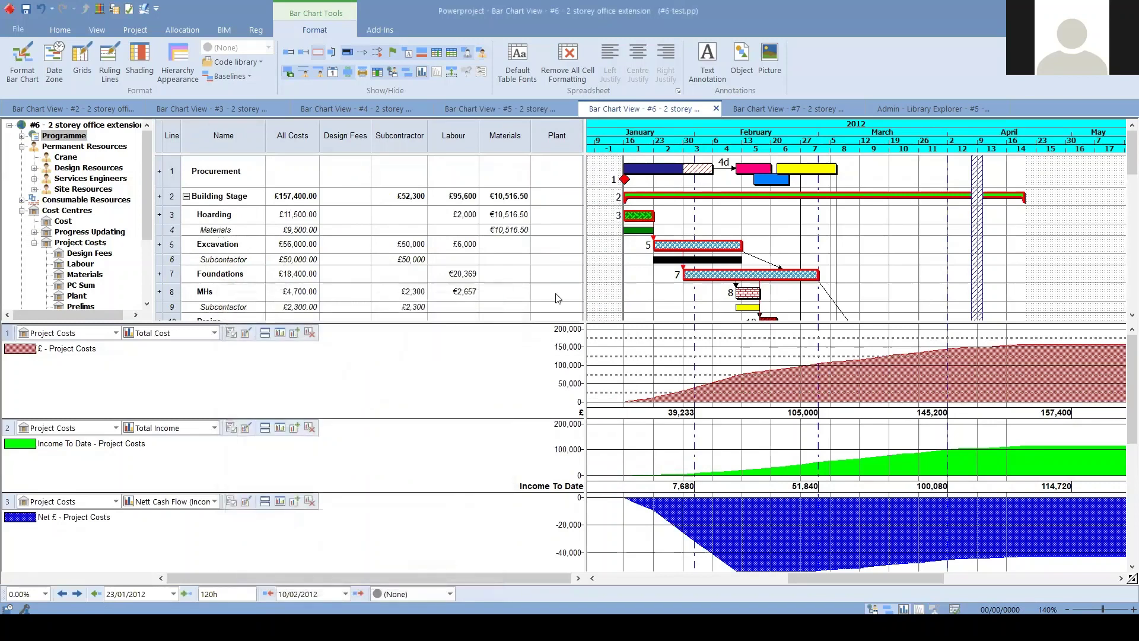
{"action": "left_click", "coordinate": [704, 275]}
{"action": "left_click", "coordinate": [689, 296]}
{"action": "key", "text": "ctrl"}
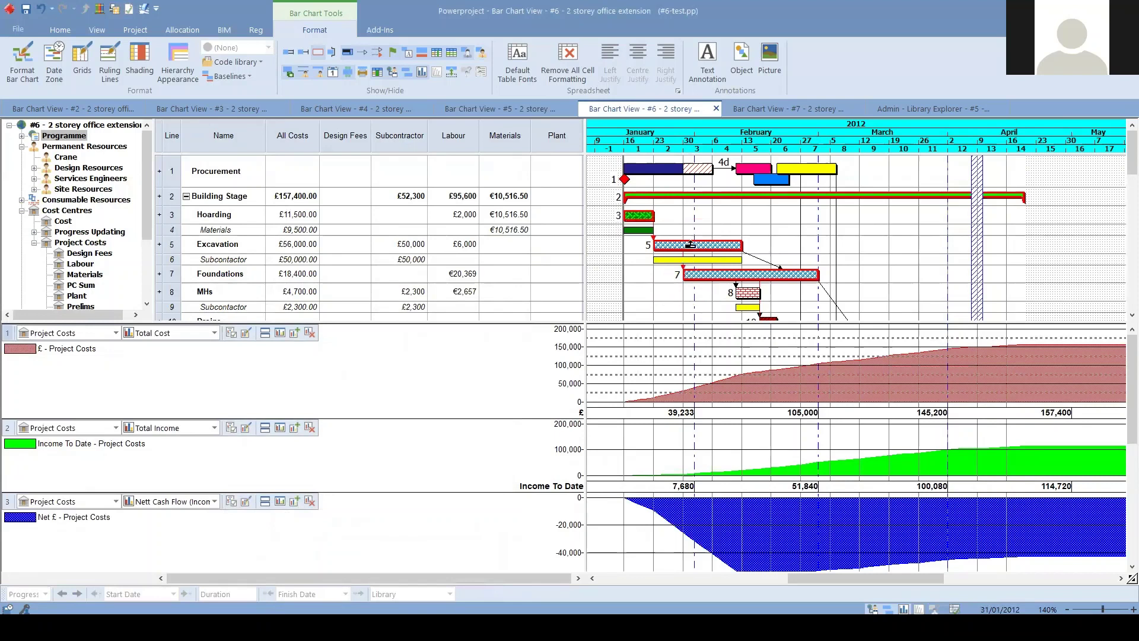
{"action": "left_click", "coordinate": [691, 247]}
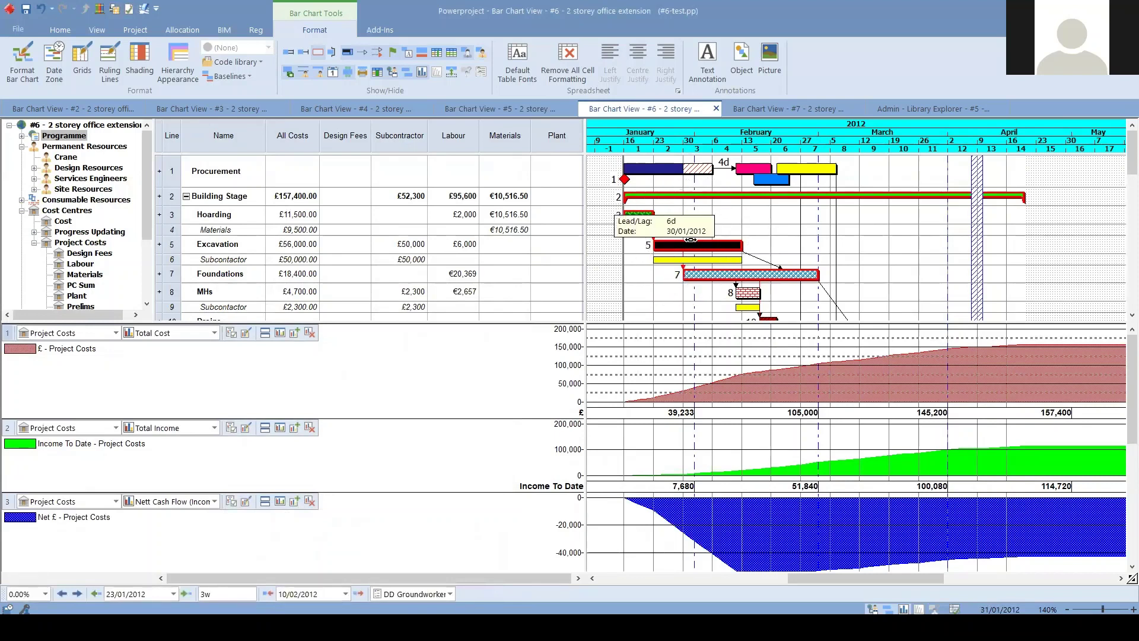
{"action": "left_click", "coordinate": [404, 260]}
{"action": "left_click", "coordinate": [405, 259]}
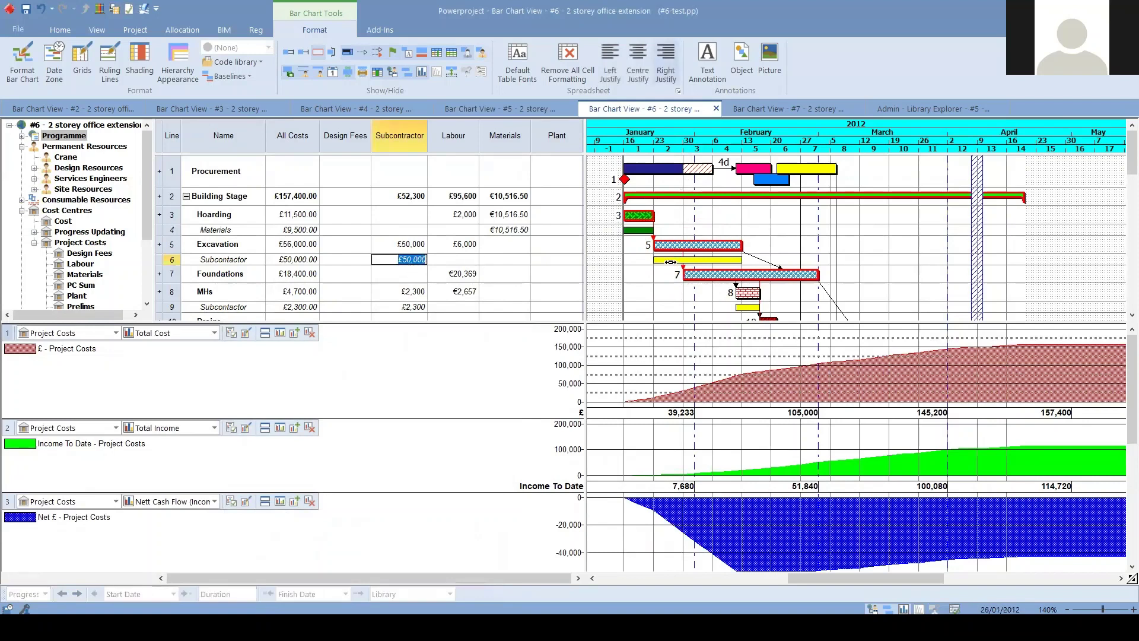
{"action": "left_click", "coordinate": [638, 293]}
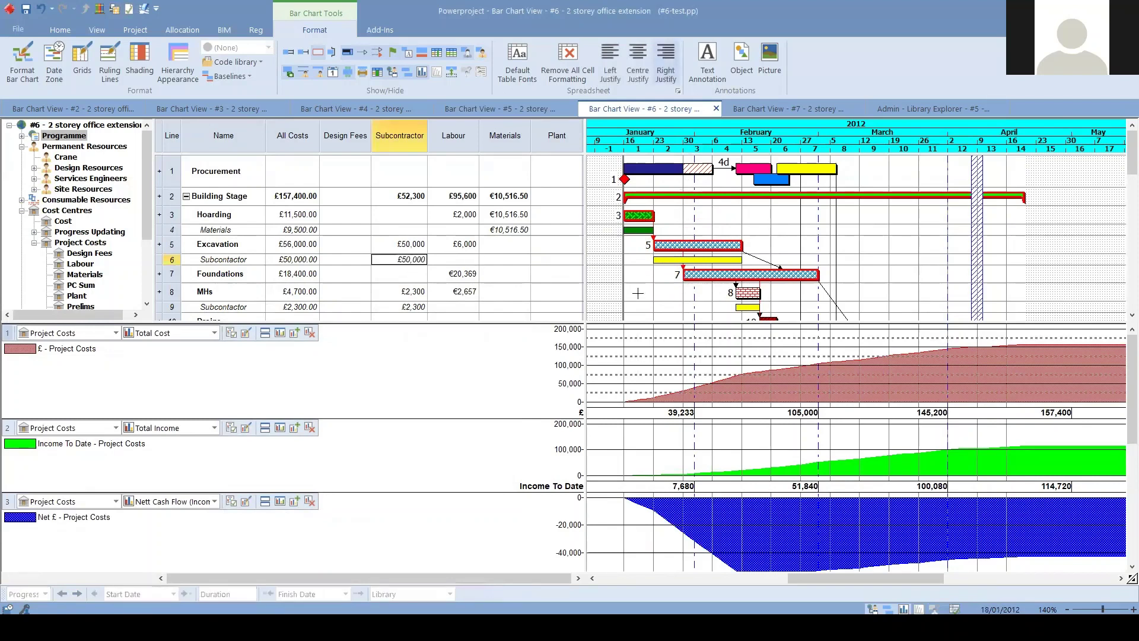
Reopen the Excavation Subcontractor allocation's properties and read through its remaining daily cost entries.
{"action": "left_click", "coordinate": [680, 259]}
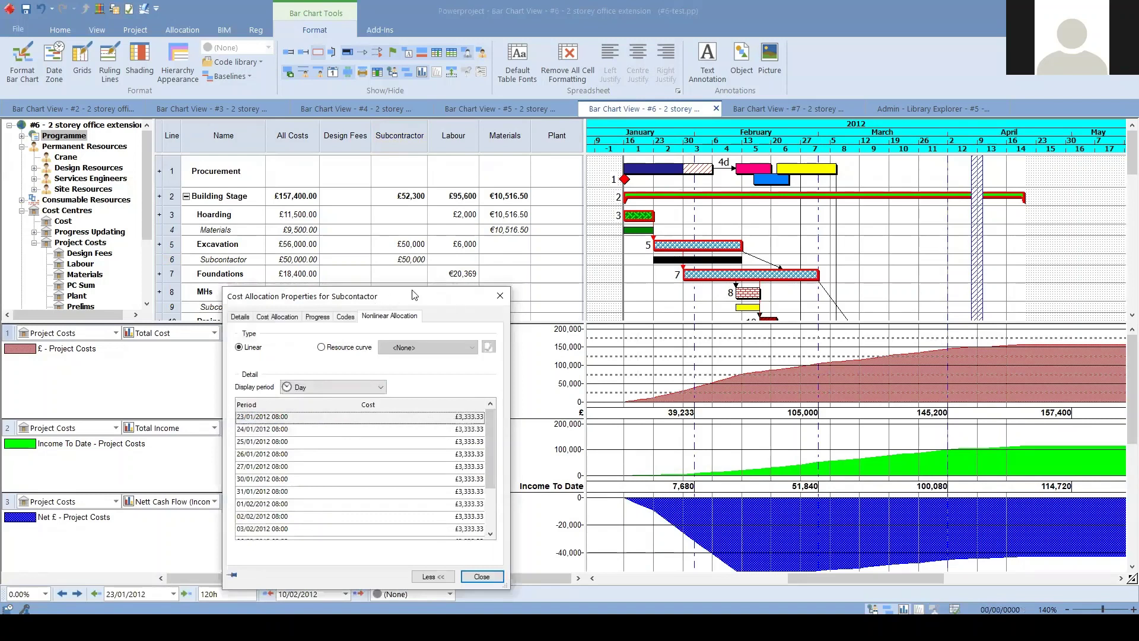
{"action": "scroll", "coordinate": [507, 382], "scroll_direction": "down", "scroll_amount": 2}
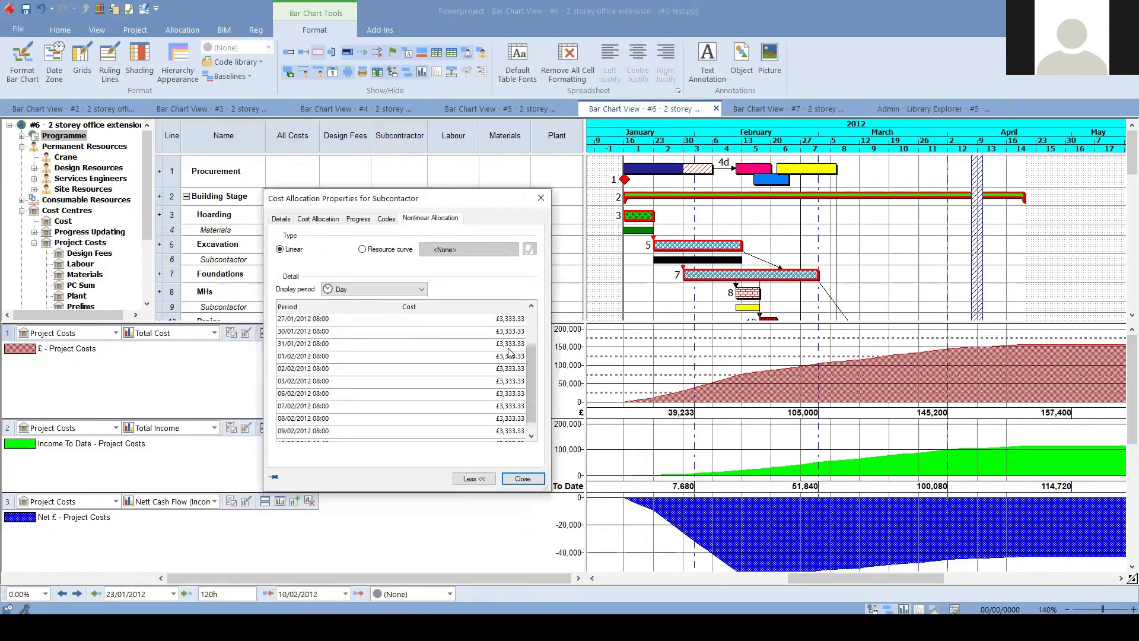
{"action": "left_click", "coordinate": [522, 478]}
Split Excavation's Subcontractor cost allocation into two equal halves.
{"action": "right_click", "coordinate": [705, 264]}
{"action": "mouse_move", "coordinate": [825, 379]}
{"action": "left_click", "coordinate": [899, 389]}
{"action": "left_click", "coordinate": [758, 247]}
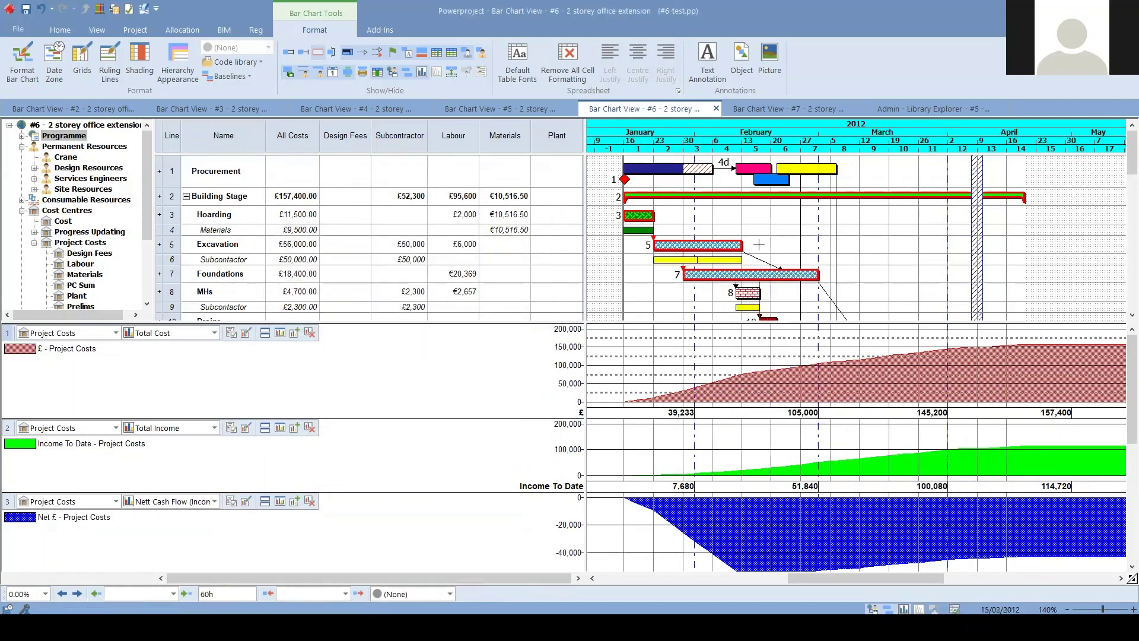
Shrink the first half of the Subcontractor allocation to a zero-duration point spend at Excavation's start, 23/01/2012.
{"action": "left_click", "coordinate": [712, 259]}
{"action": "left_click", "coordinate": [690, 259]}
{"action": "left_click_drag", "start_coordinate": [695, 260], "coordinate": [651, 261]}
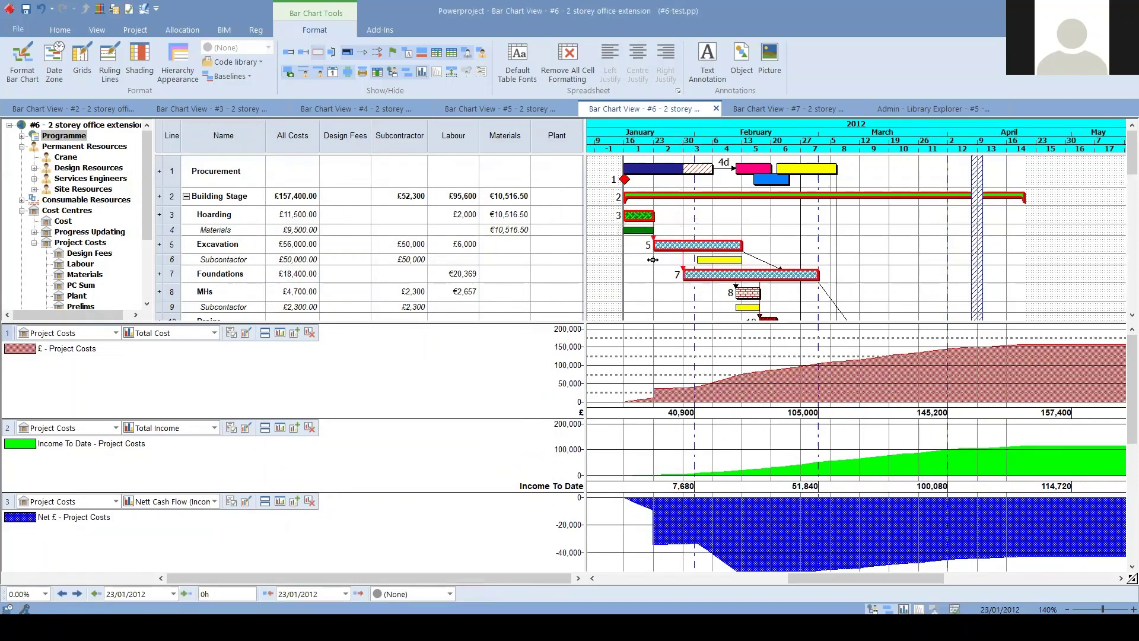
{"action": "left_click", "coordinate": [672, 246]}
{"action": "left_click", "coordinate": [636, 276]}
{"action": "left_click", "coordinate": [654, 260]}
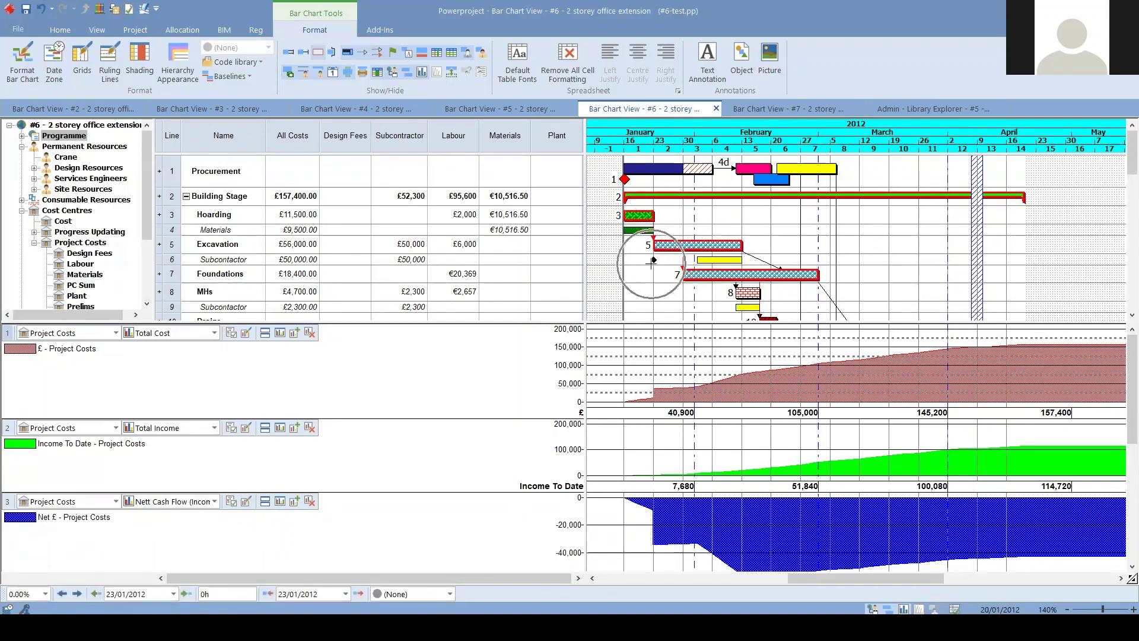
Shrink the second Subcontractor half to a point spend at Excavation's end and set its start type to Relative To Task Finish.
{"action": "left_click_drag", "start_coordinate": [688, 258], "coordinate": [763, 256]}
{"action": "double_click", "coordinate": [742, 259]}
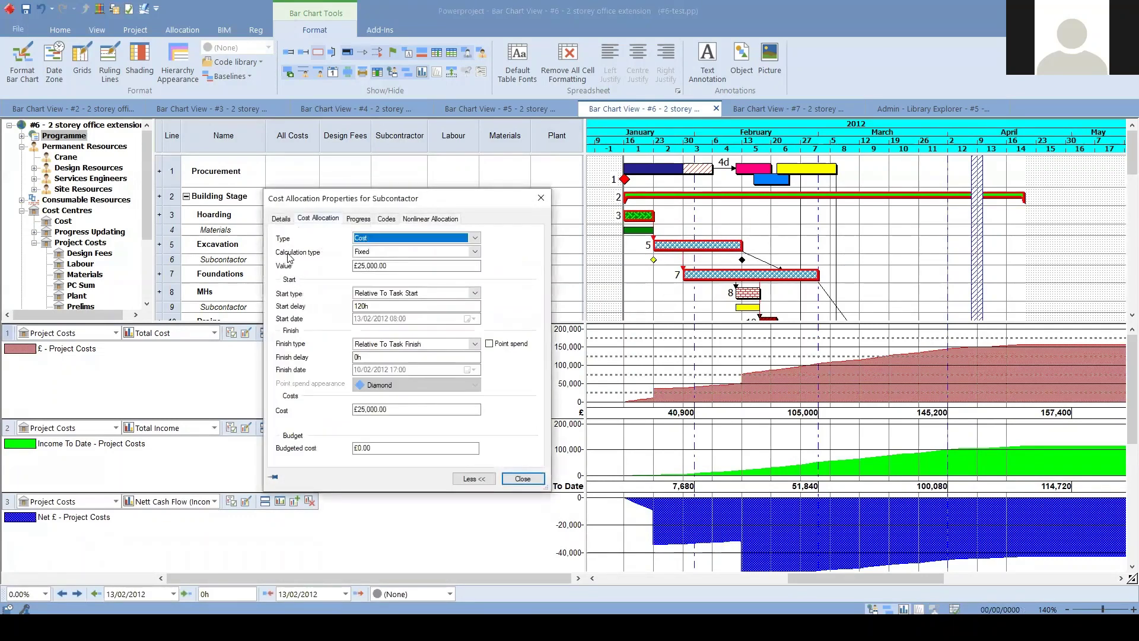
{"action": "left_click", "coordinate": [397, 293]}
{"action": "left_click", "coordinate": [399, 314]}
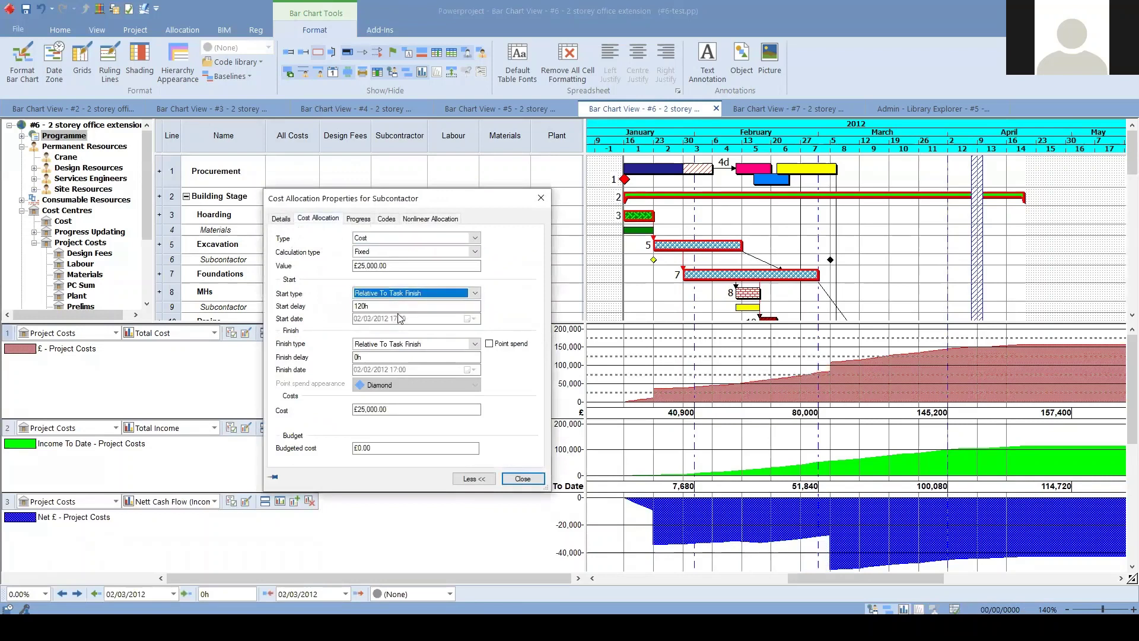
Extend the Excavation task by 2 days with the Subcontractor allocation's properties kept open beside the chart.
{"action": "left_click_drag", "start_coordinate": [505, 200], "coordinate": [411, 277]}
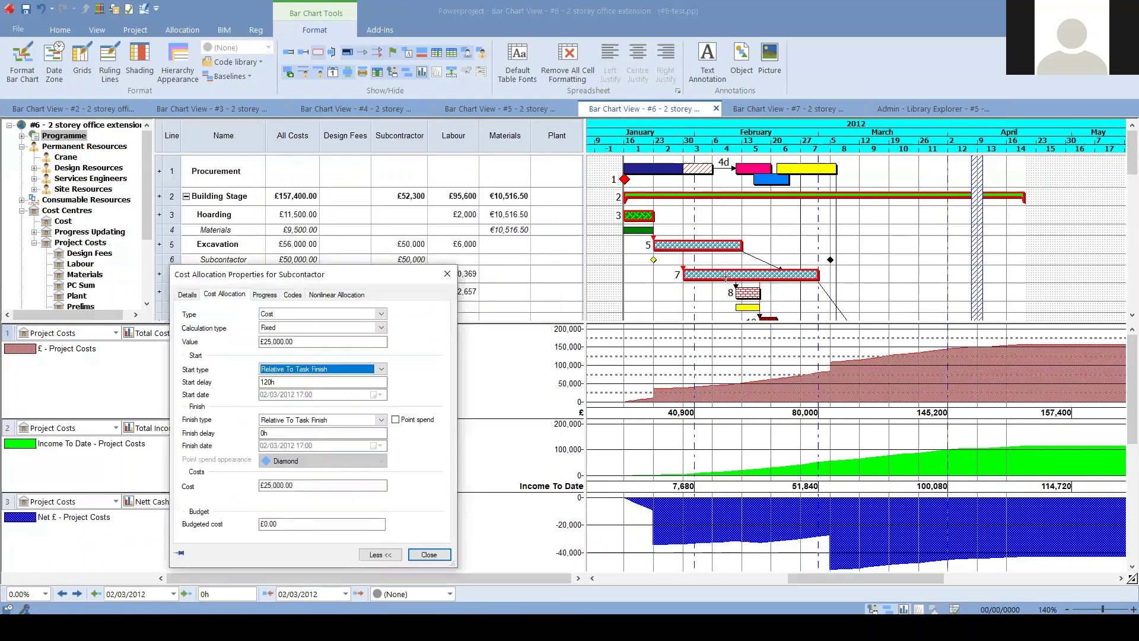
{"action": "mouse_move", "coordinate": [742, 245]}
{"action": "left_mouse_down"}
{"action": "mouse_move", "coordinate": [807, 245]}
{"action": "mouse_move", "coordinate": [755, 246]}
{"action": "left_mouse_up"}
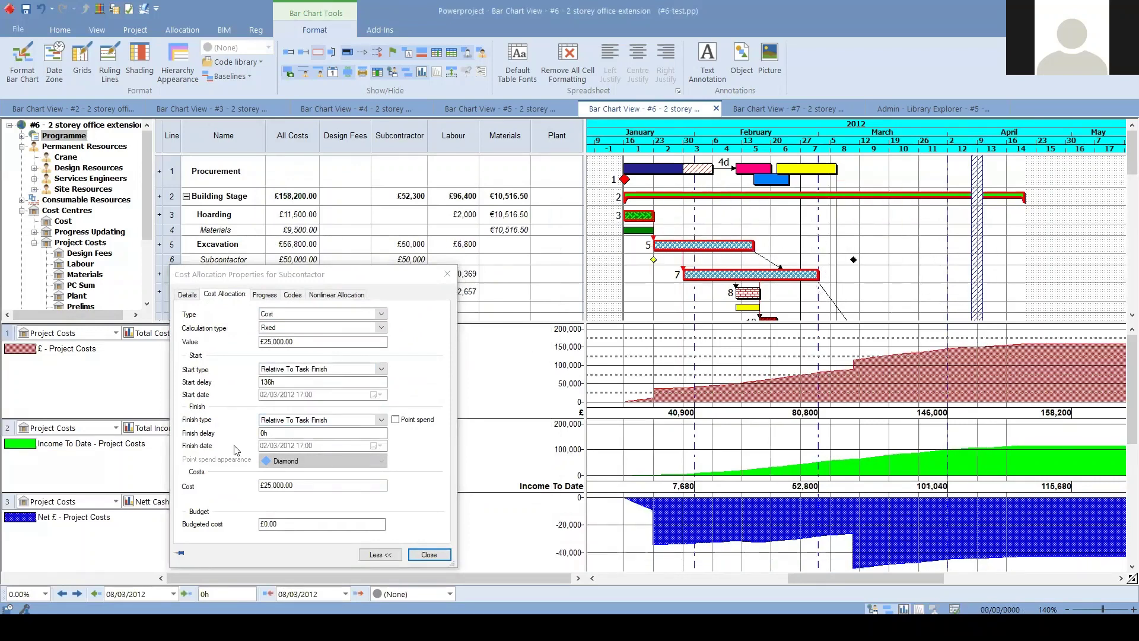
{"action": "left_click_drag", "start_coordinate": [356, 274], "coordinate": [486, 198]}
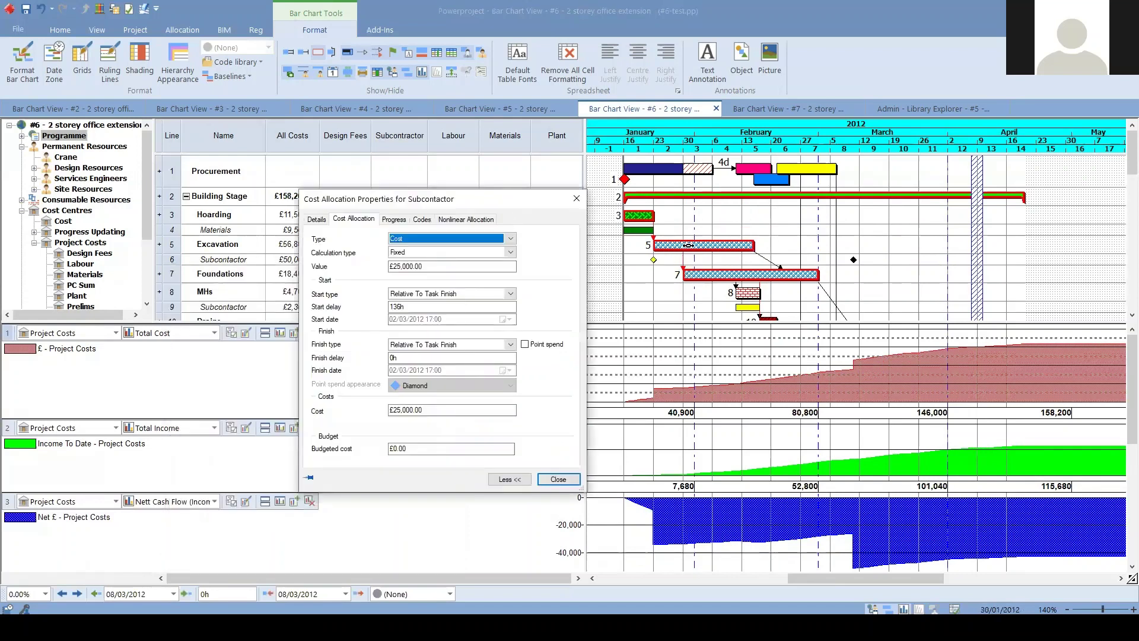
Set the start delay of Excavation's second Subcontractor point spend to 30d after the task finish and close its properties.
{"action": "left_click_drag", "start_coordinate": [433, 309], "coordinate": [357, 311]}
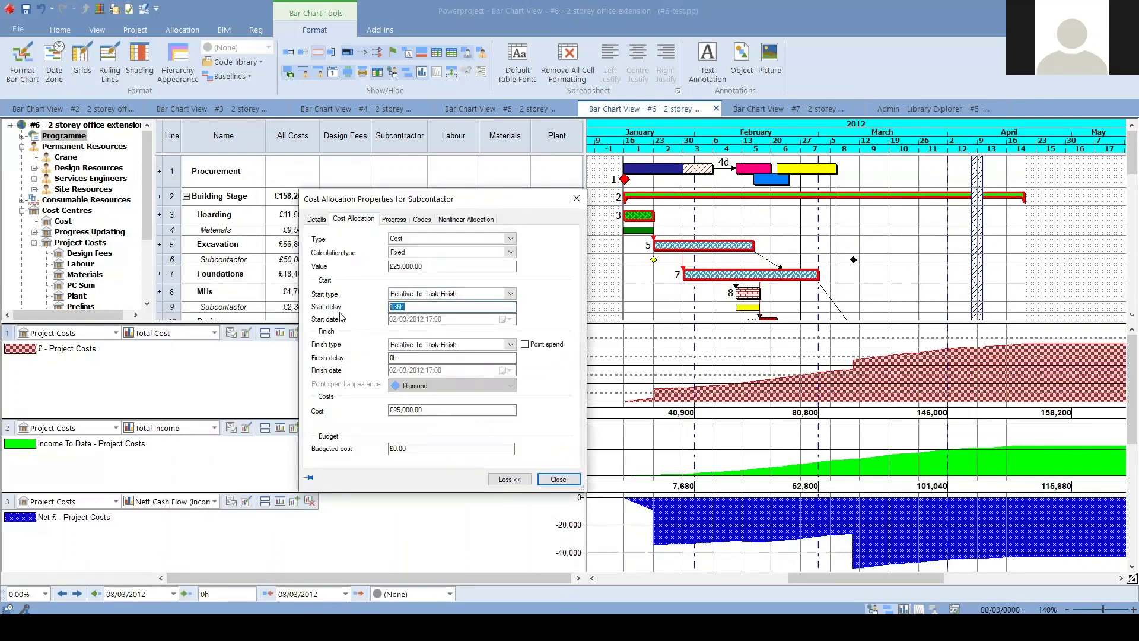
{"action": "type", "text": "30d"}
{"action": "key", "text": "Return"}
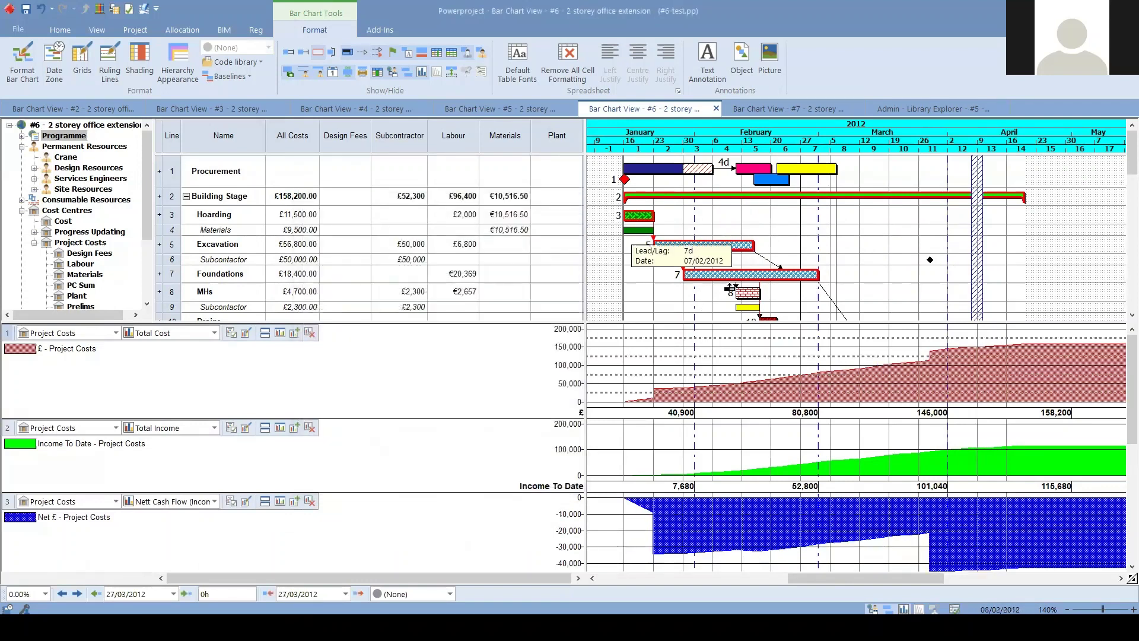
{"action": "left_click", "coordinate": [915, 283]}
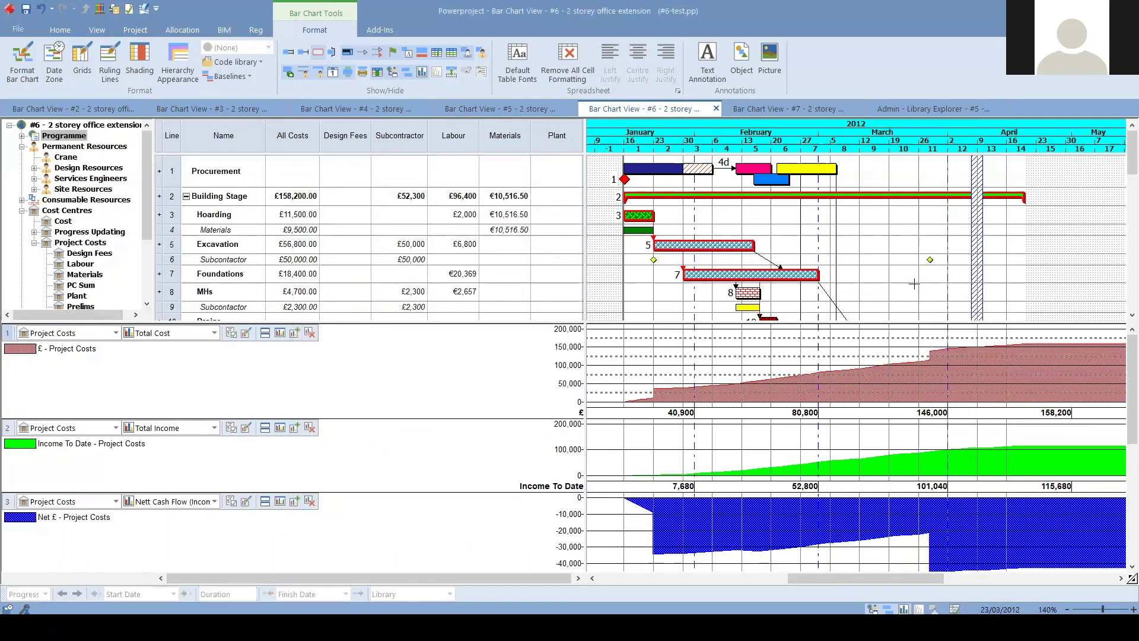
Shorten the Excavation task by one day, then extend it to a duration of 3w 4d, finishing 16/02/2012.
{"action": "left_click", "coordinate": [731, 247]}
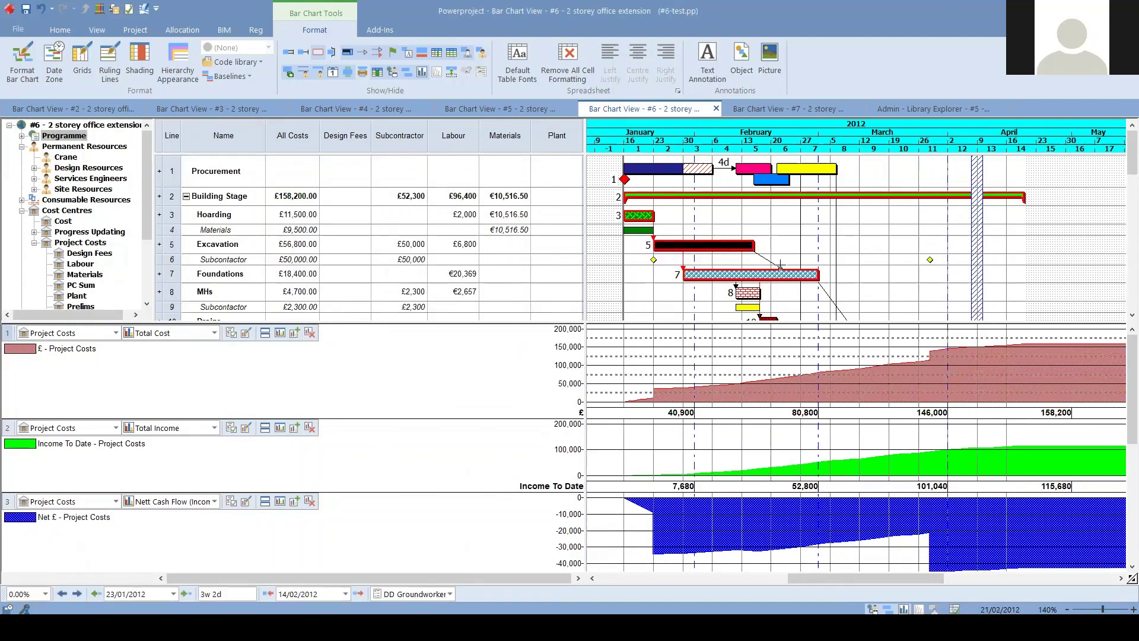
{"action": "mouse_move", "coordinate": [754, 245]}
{"action": "left_mouse_down"}
{"action": "mouse_move", "coordinate": [795, 243]}
{"action": "mouse_move", "coordinate": [749, 245]}
{"action": "left_mouse_up"}
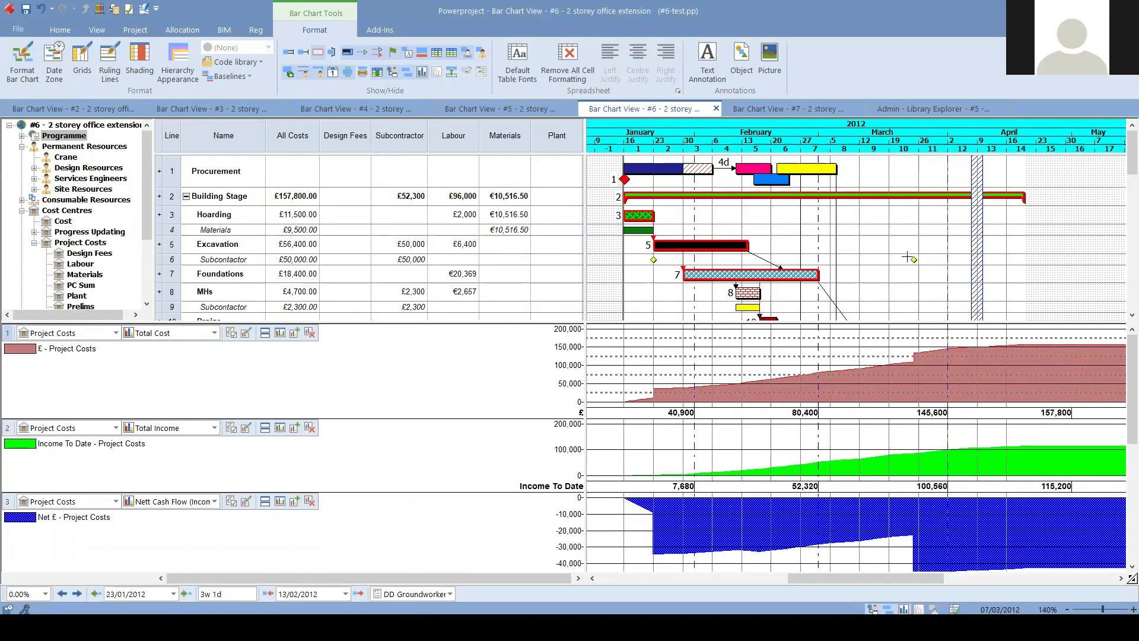
{"action": "left_click_drag", "start_coordinate": [747, 245], "coordinate": [766, 245]}
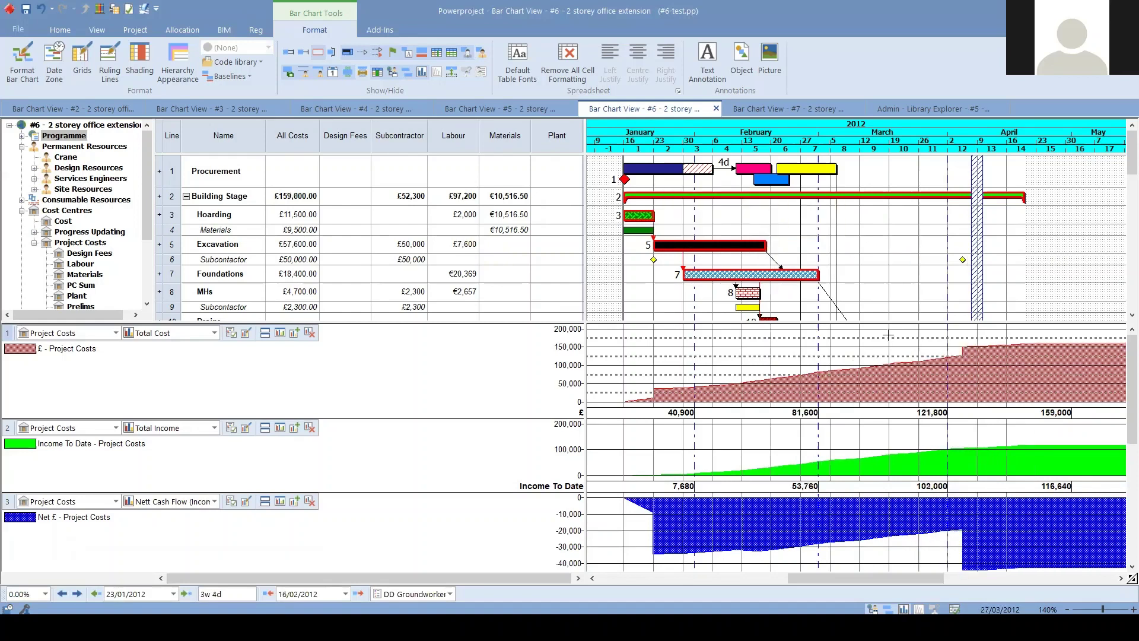
Open the second Subcontractor point spend's cost allocation properties and examine its Fixed calculation type and value beside the chart.
{"action": "double_click", "coordinate": [962, 260]}
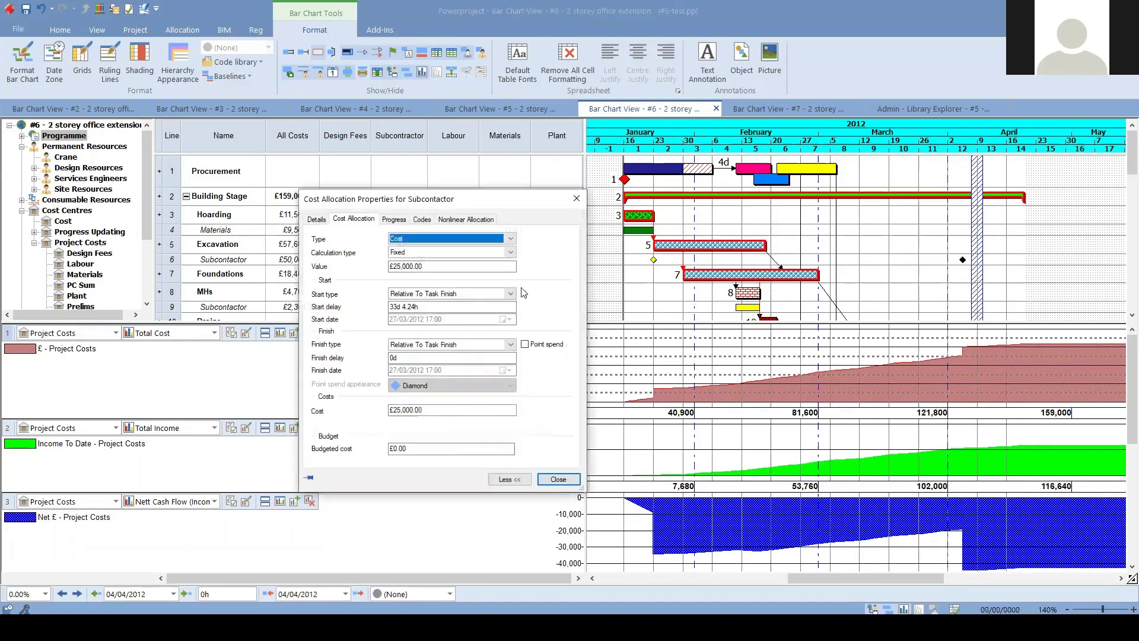
{"action": "left_click_drag", "start_coordinate": [456, 204], "coordinate": [532, 191]}
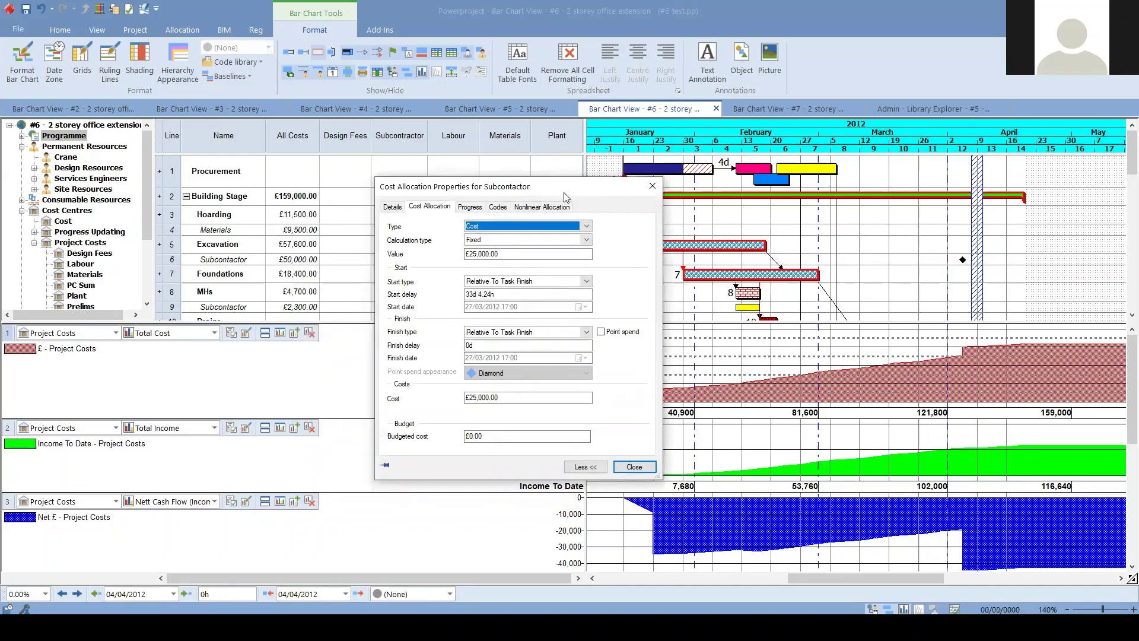
{"action": "left_click_drag", "start_coordinate": [567, 196], "coordinate": [503, 227]}
{"action": "left_click", "coordinate": [461, 271]}
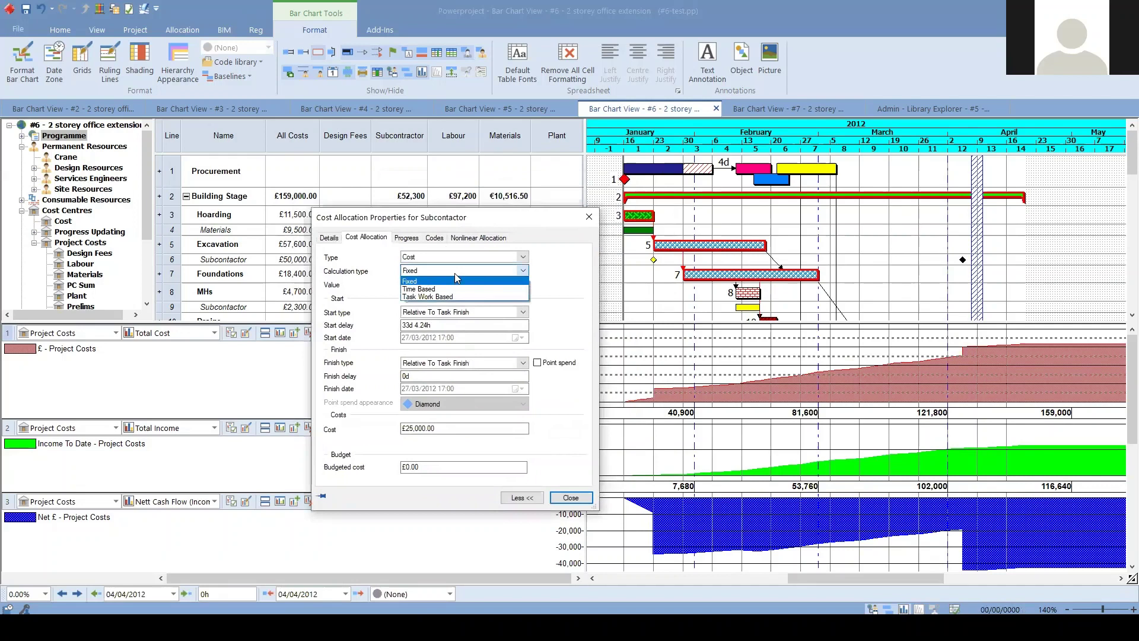
{"action": "left_click", "coordinate": [457, 281]}
{"action": "key", "text": "Tab"}
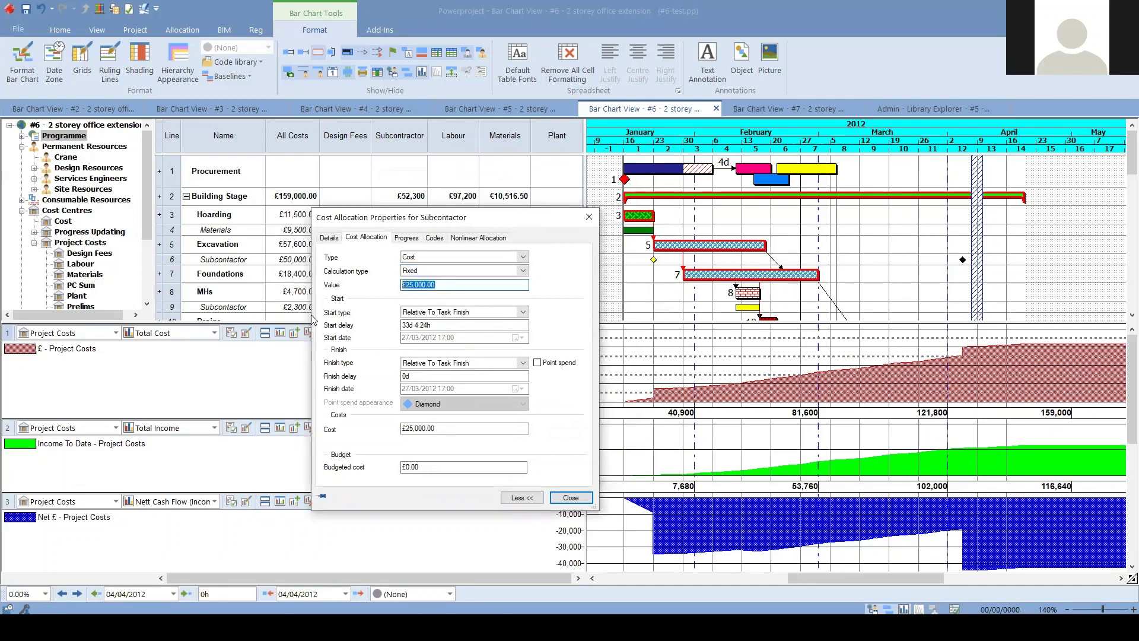
{"action": "left_click_drag", "start_coordinate": [493, 225], "coordinate": [587, 336]}
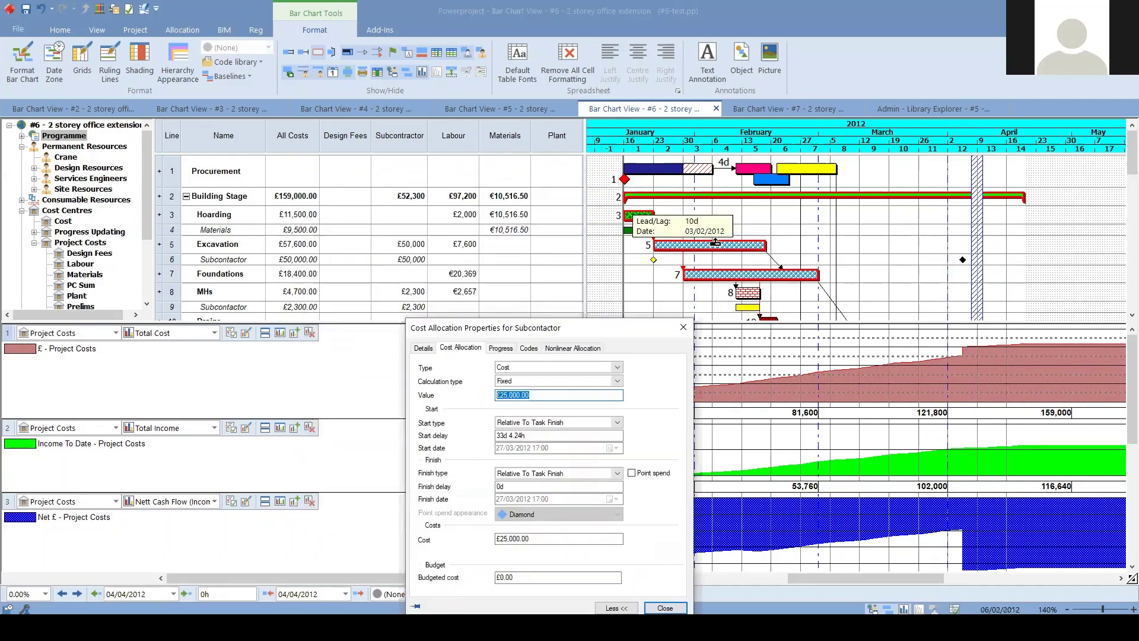
{"action": "left_click", "coordinate": [652, 260]}
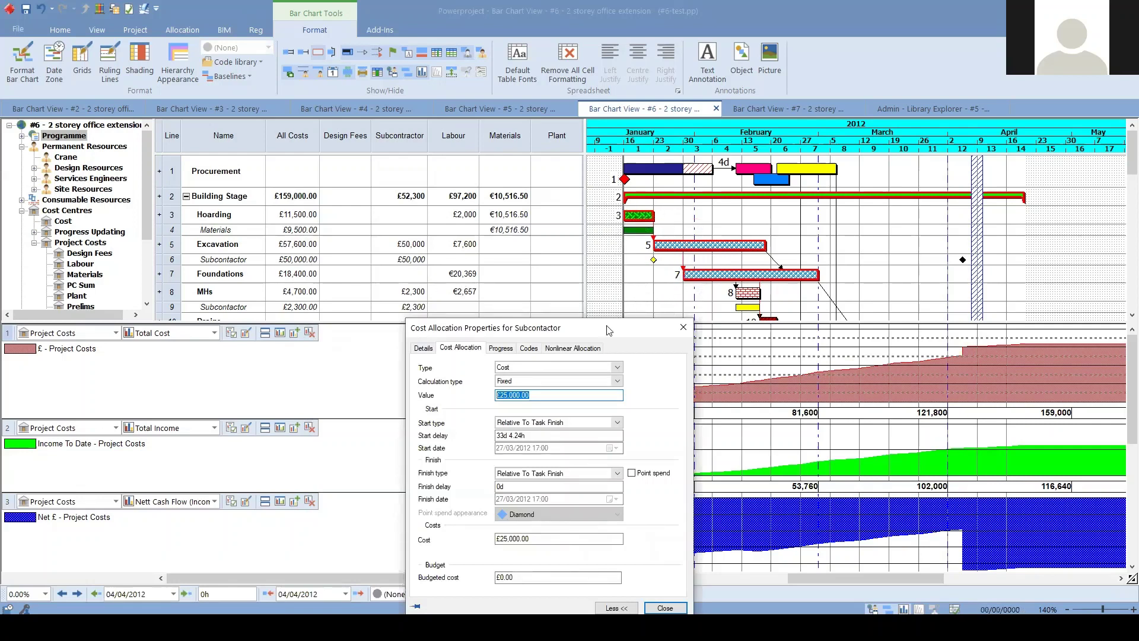
Try the Time Based calculation type on the second Subcontractor point spend, then set it to Task Work Based and close its properties.
{"action": "left_click_drag", "start_coordinate": [608, 330], "coordinate": [584, 194]}
{"action": "left_click", "coordinate": [502, 245]}
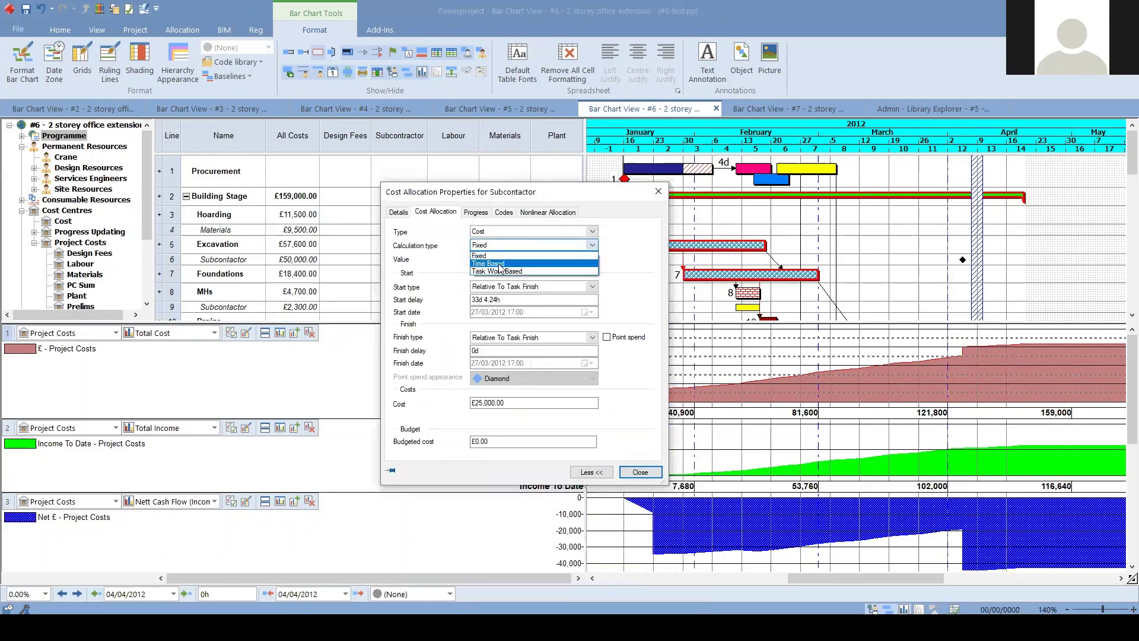
{"action": "left_click", "coordinate": [501, 264]}
{"action": "left_click_drag", "start_coordinate": [560, 190], "coordinate": [509, 260]}
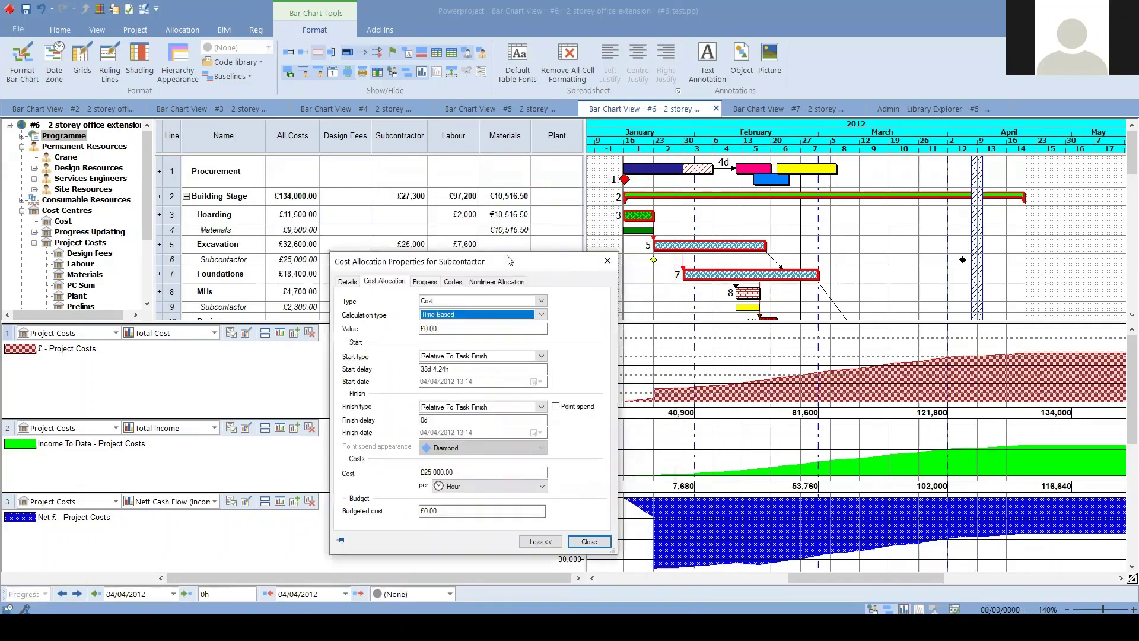
{"action": "left_click", "coordinate": [478, 314]}
{"action": "left_click", "coordinate": [446, 327]}
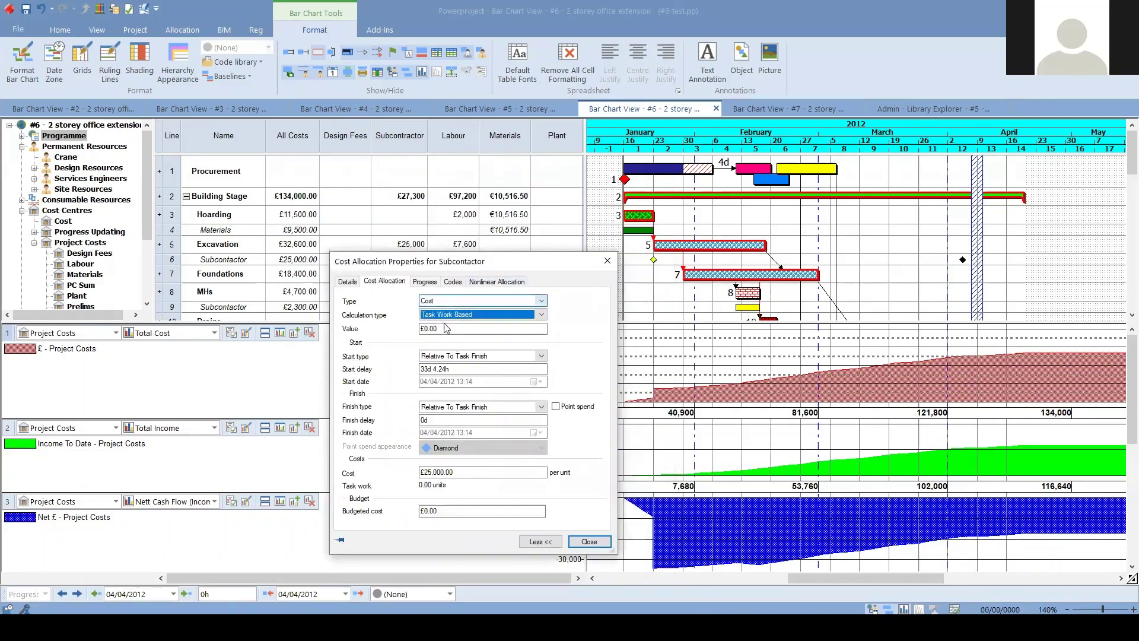
{"action": "left_click_drag", "start_coordinate": [473, 473], "coordinate": [384, 476]}
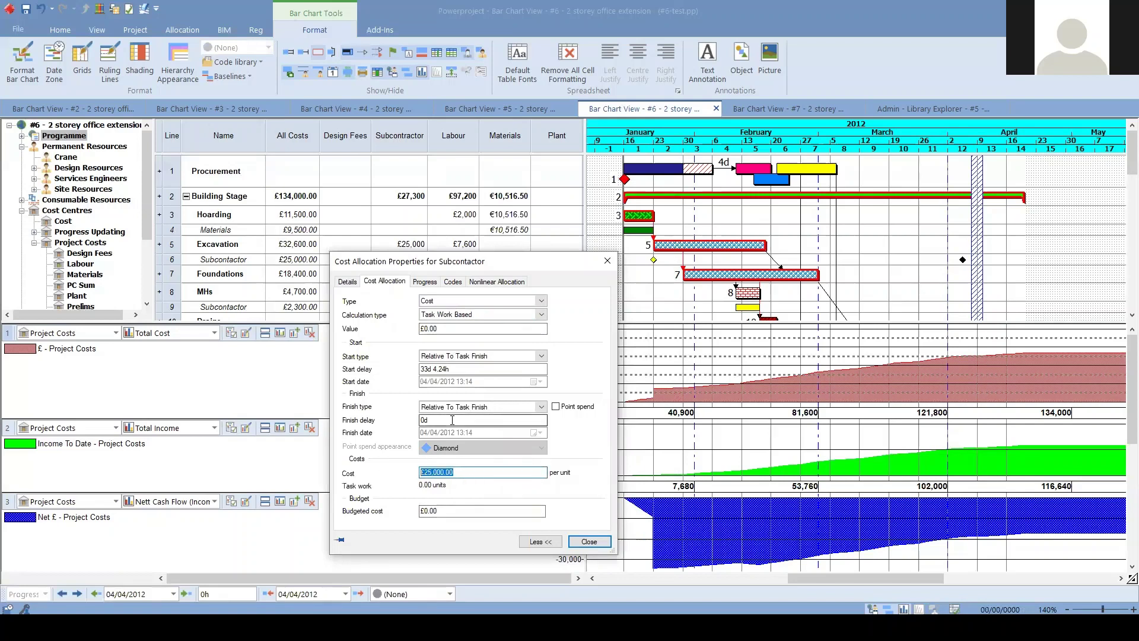
{"action": "left_click", "coordinate": [460, 316]}
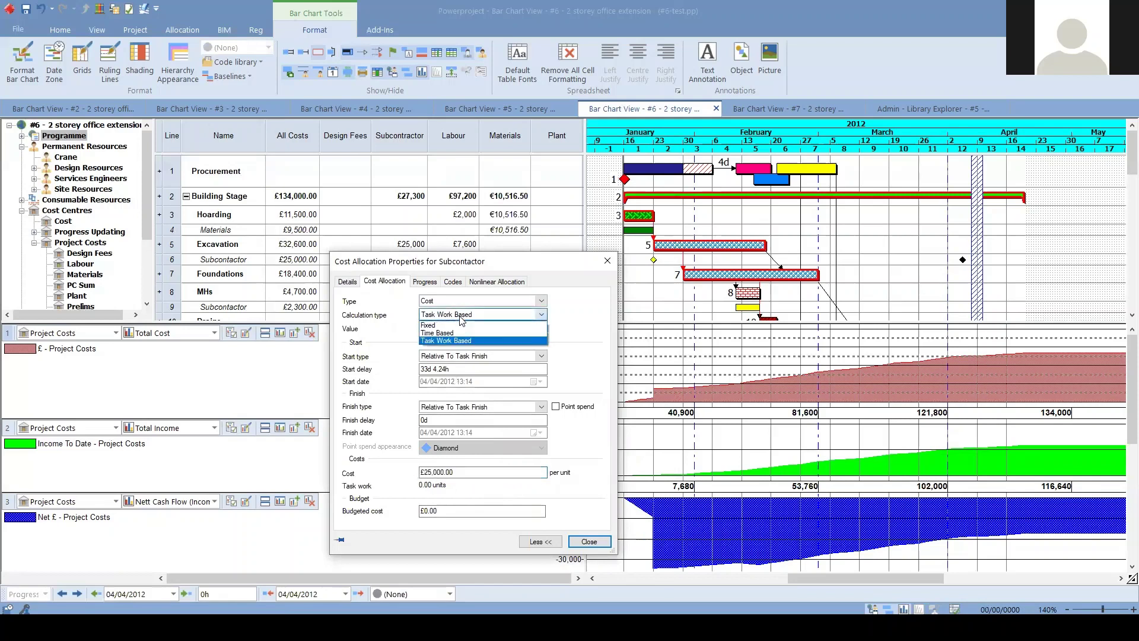
{"action": "left_click", "coordinate": [461, 321]}
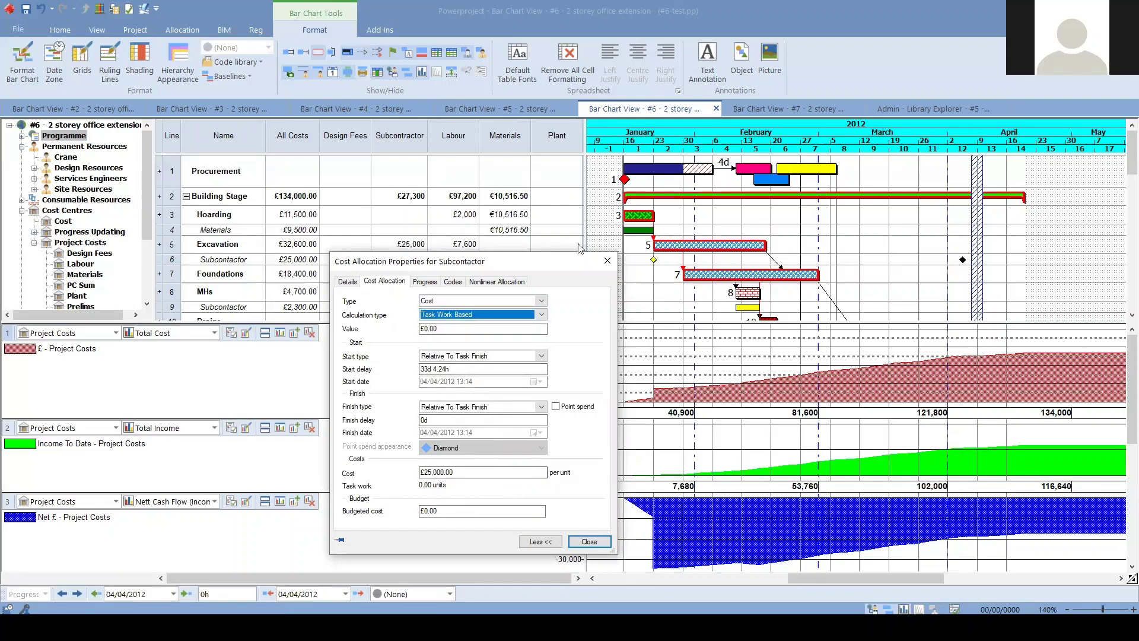
{"action": "left_click", "coordinate": [605, 262]}
Add a Task work column before Design Fees and enter 10,000 m3 of task work for Excavation.
{"action": "right_click", "coordinate": [351, 136]}
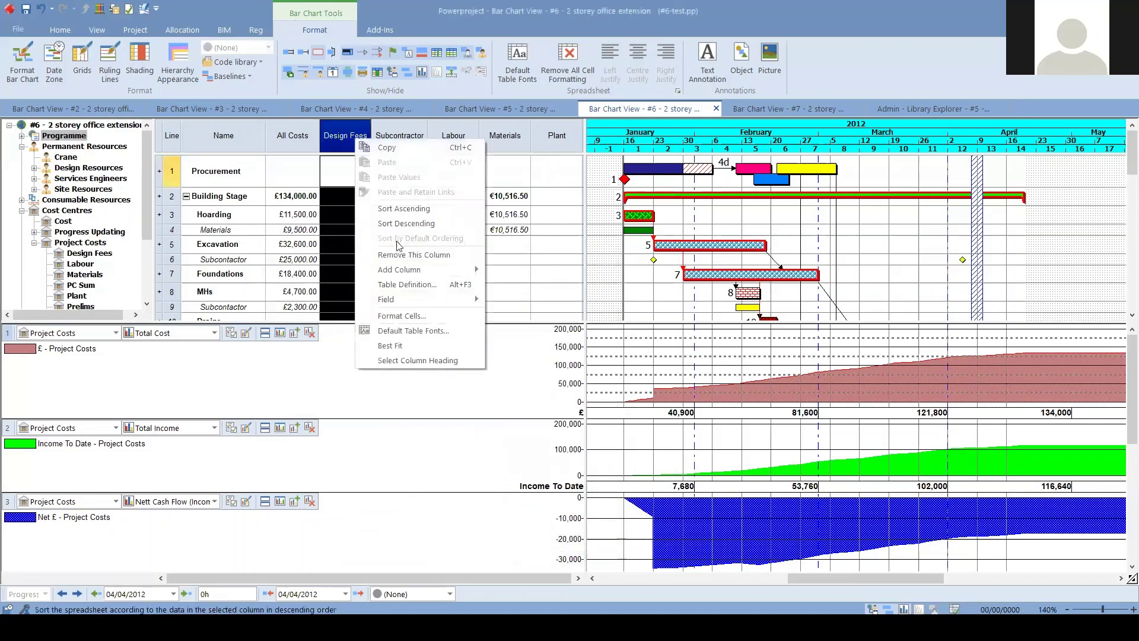
{"action": "mouse_move", "coordinate": [411, 274]}
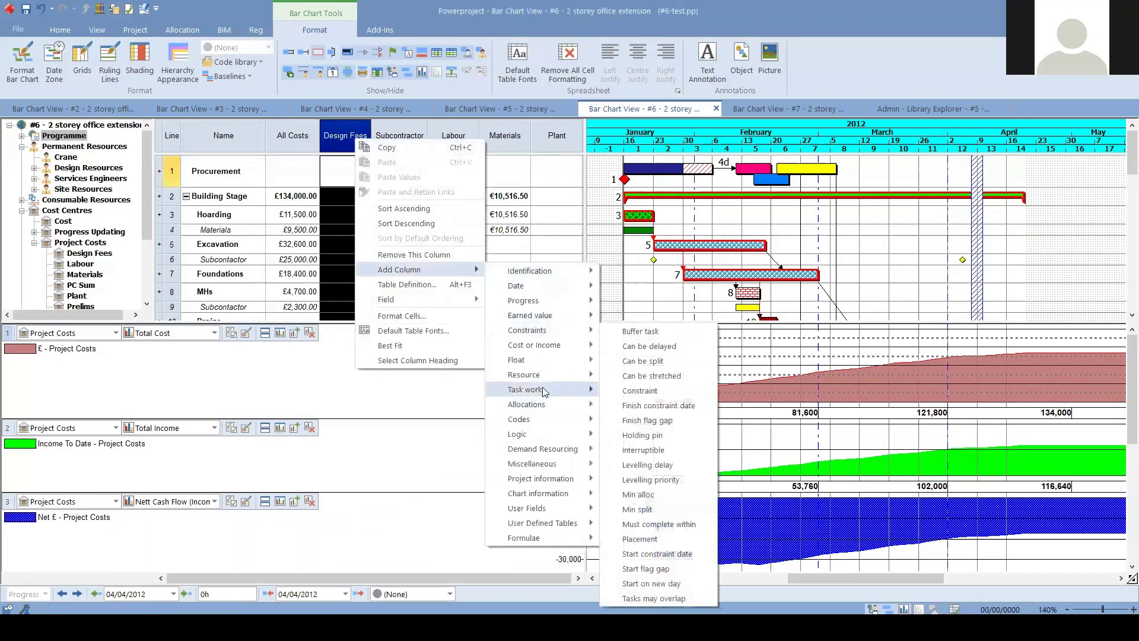
{"action": "mouse_move", "coordinate": [534, 389]}
{"action": "left_click", "coordinate": [644, 406]}
{"action": "left_click", "coordinate": [347, 244]}
{"action": "type", "text": "10,000"}
{"action": "key", "text": "Return"}
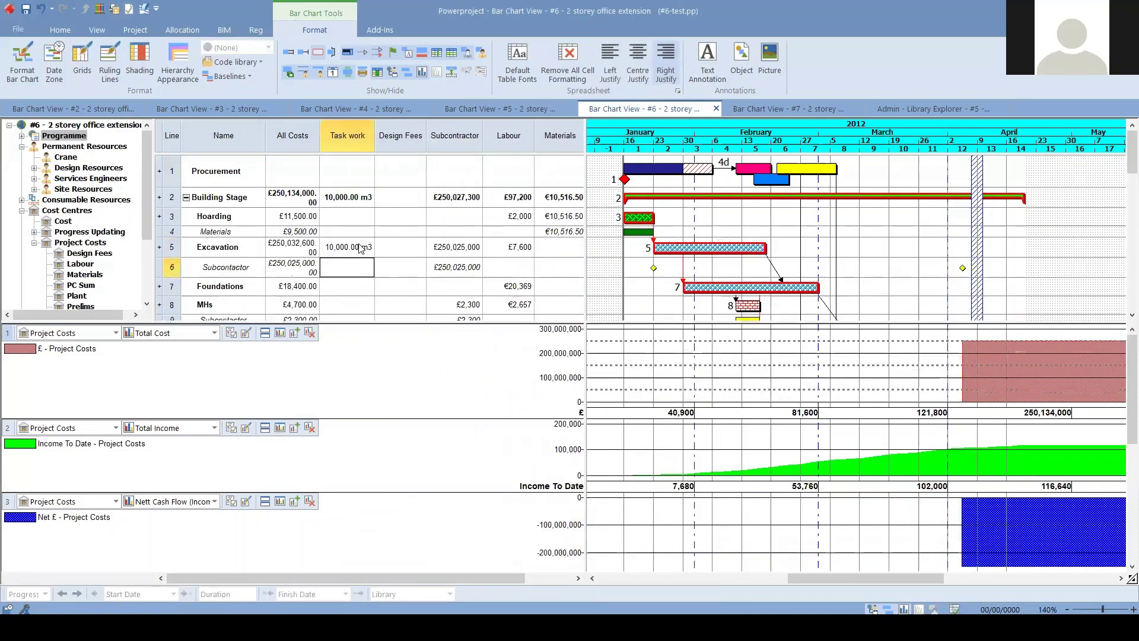
Set the cost of Excavation's second Subcontractor point spend to £125 per m3 of task work.
{"action": "double_click", "coordinate": [960, 268]}
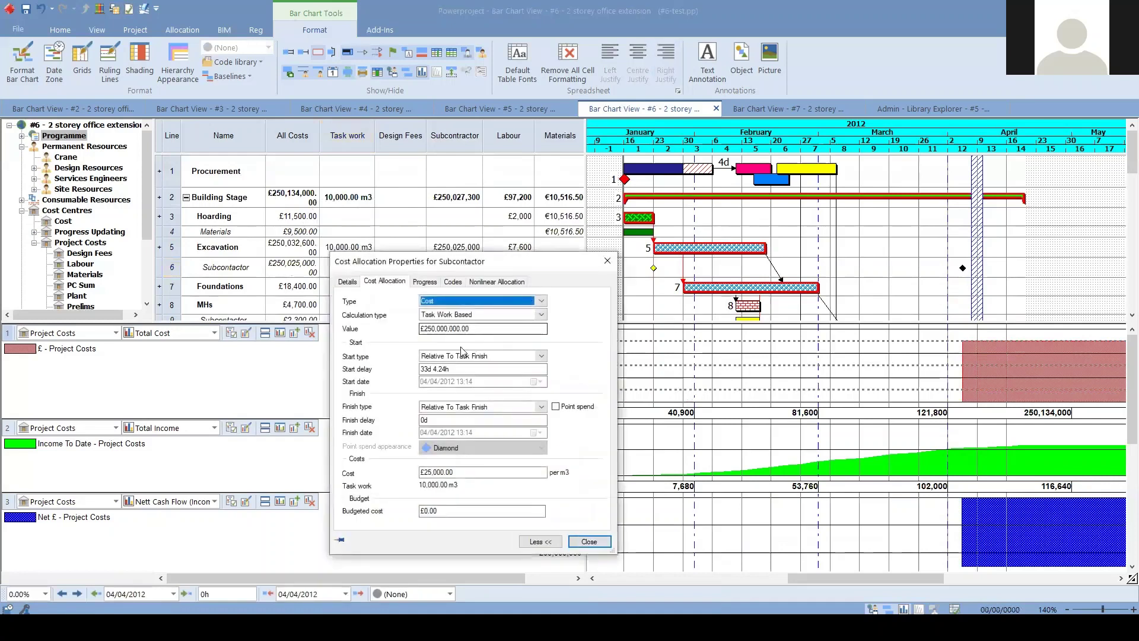
{"action": "left_click", "coordinate": [449, 486]}
{"action": "double_click", "coordinate": [449, 486]}
{"action": "left_click", "coordinate": [468, 485]}
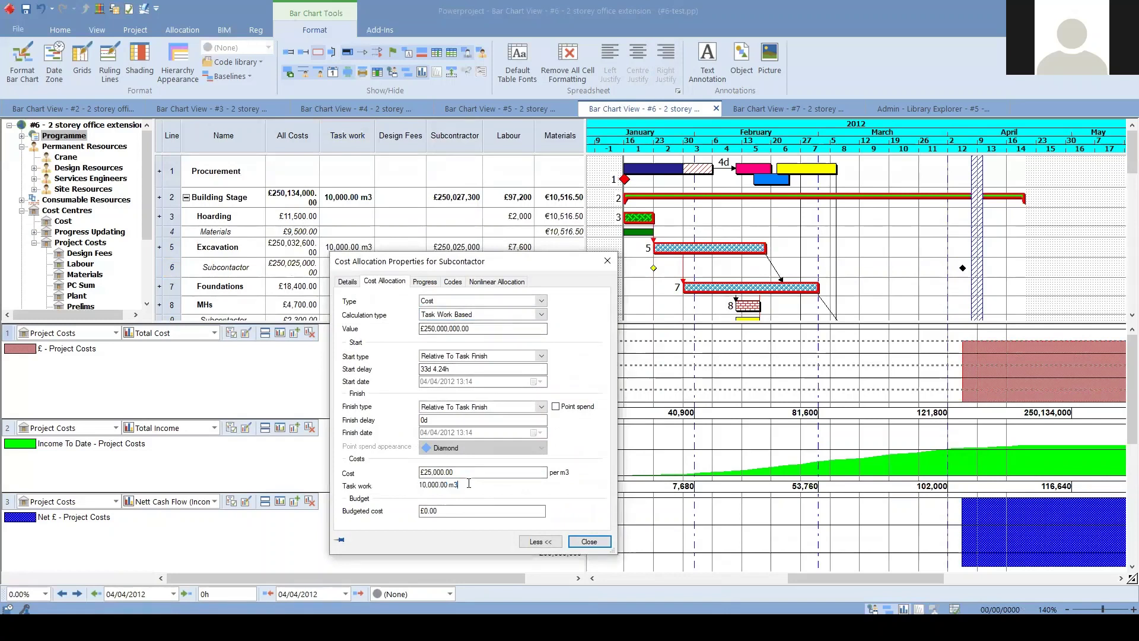
{"action": "left_click", "coordinate": [466, 471]}
{"action": "left_click_drag", "start_coordinate": [461, 472], "coordinate": [422, 473]}
{"action": "type", "text": "125"}
{"action": "left_click", "coordinate": [503, 511]}
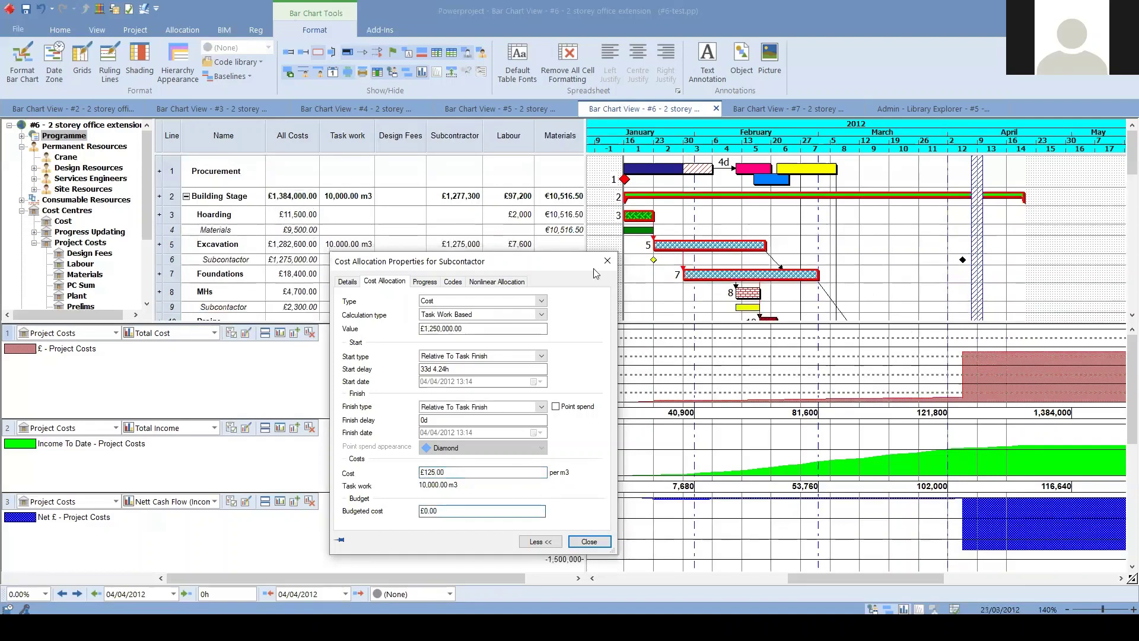
Close the allocation properties and review Excavation's costs in the spreadsheet against the cost, income and net cash flow histograms.
{"action": "left_click_drag", "start_coordinate": [561, 268], "coordinate": [609, 323]}
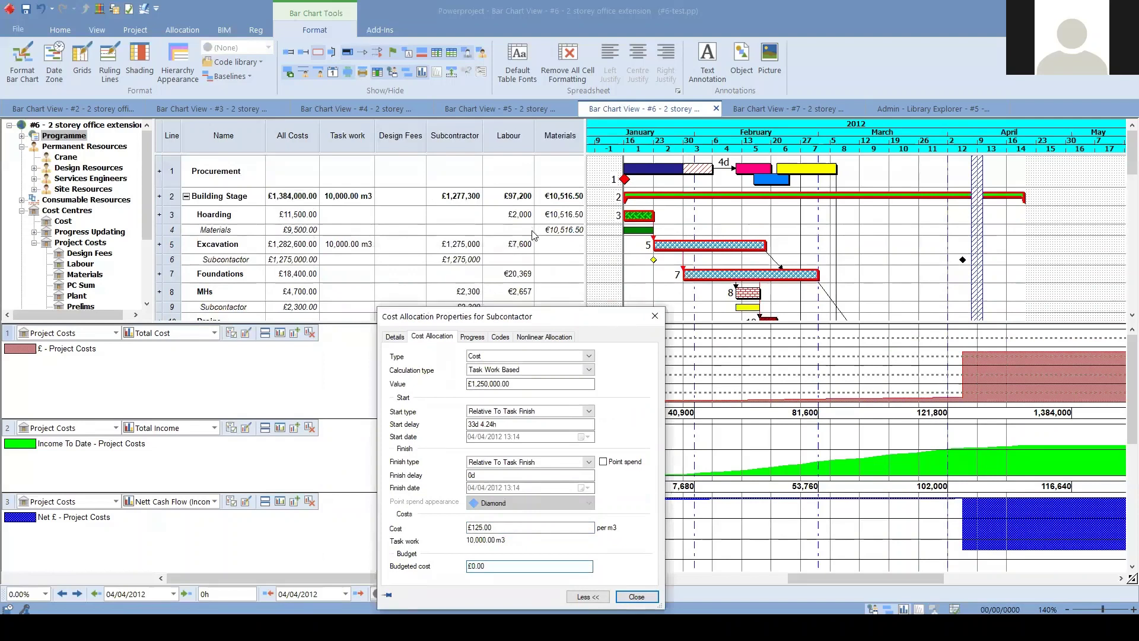
{"action": "left_click", "coordinate": [297, 254]}
{"action": "left_click_drag", "start_coordinate": [531, 315], "coordinate": [553, 272]}
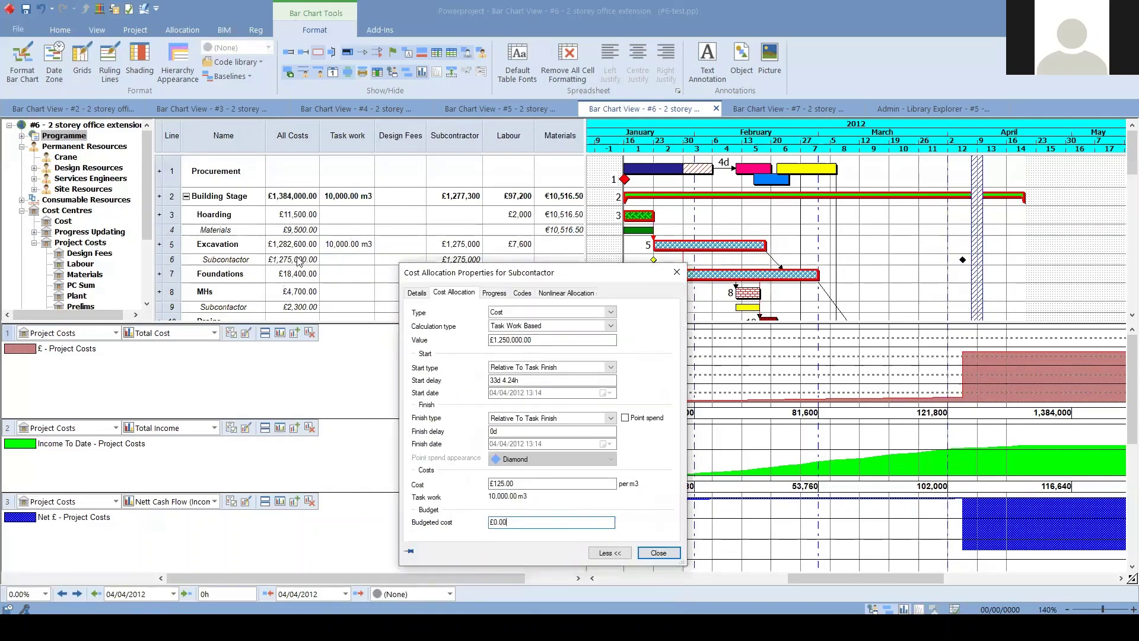
{"action": "left_click", "coordinate": [677, 272]}
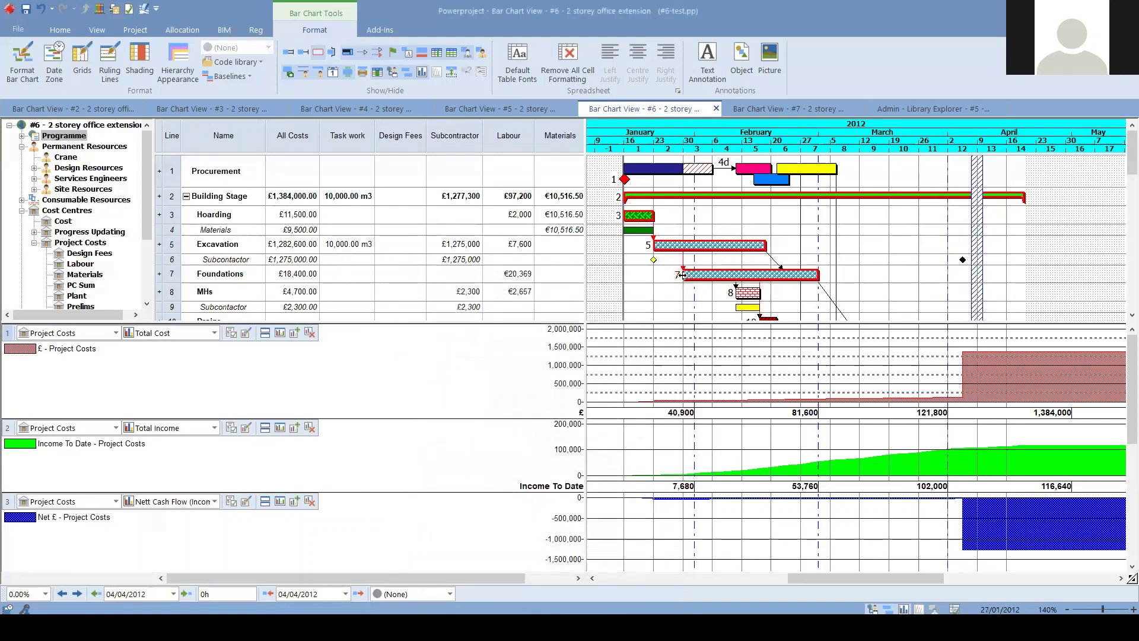
{"action": "left_click", "coordinate": [372, 247]}
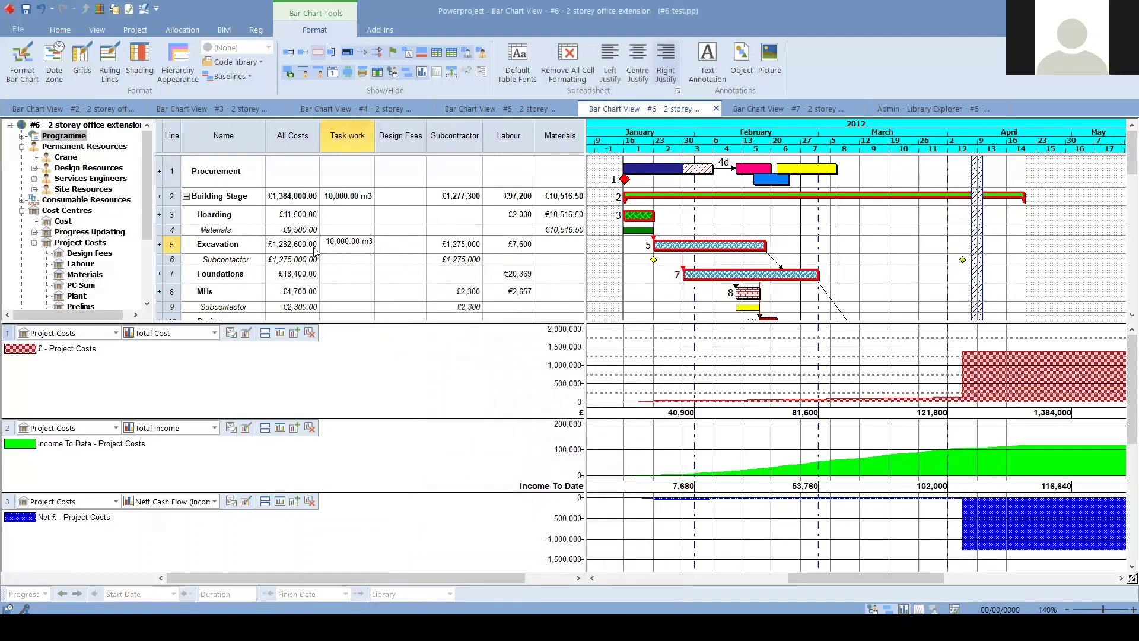
{"action": "left_click", "coordinate": [962, 269]}
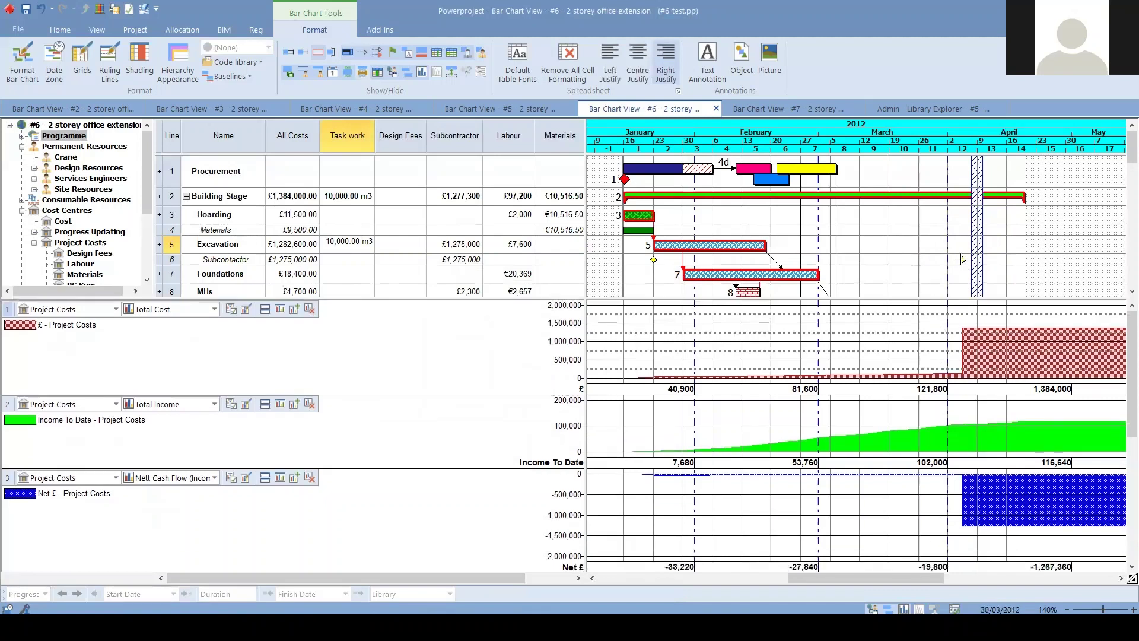
{"action": "left_click", "coordinate": [962, 266]}
{"action": "left_click_drag", "start_coordinate": [838, 577], "coordinate": [854, 577]}
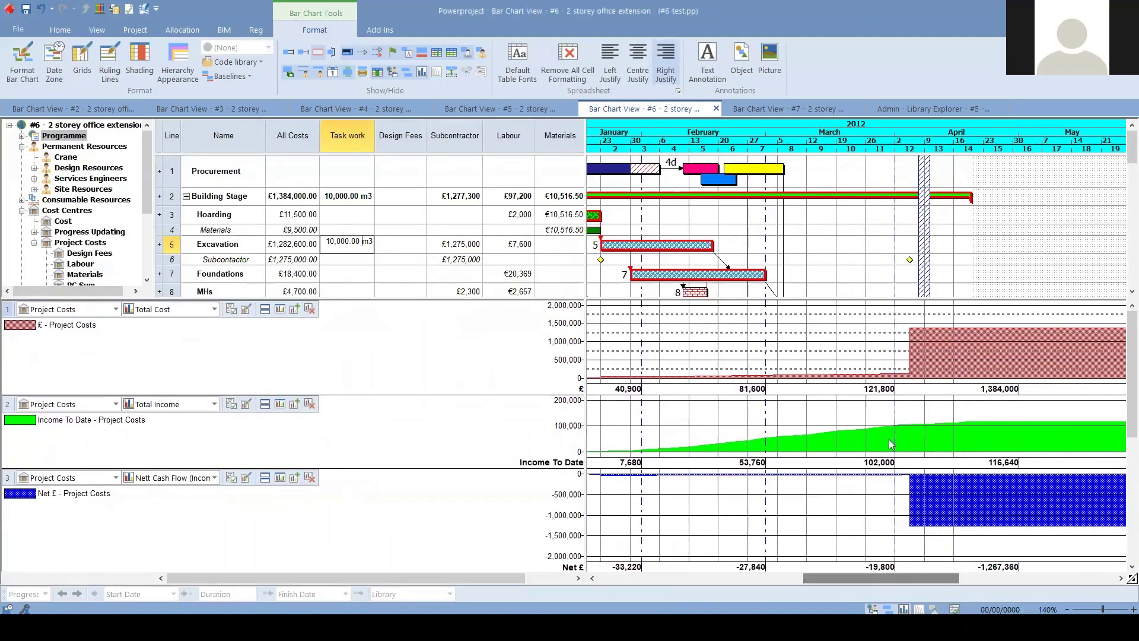
{"action": "left_click", "coordinate": [929, 537]}
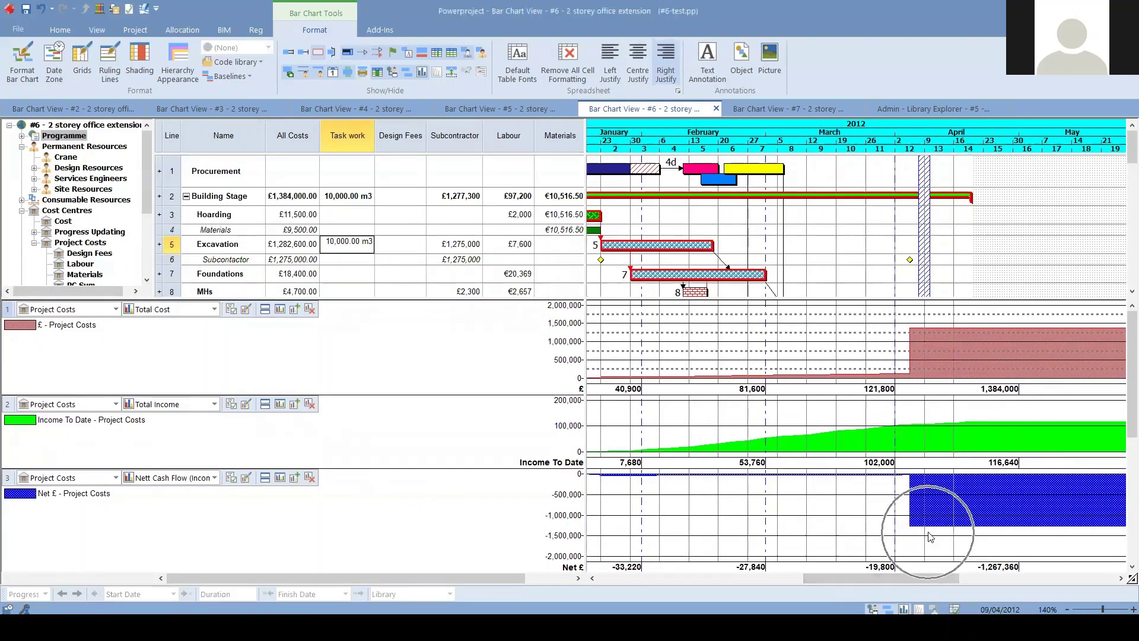
{"action": "left_click", "coordinate": [930, 537]}
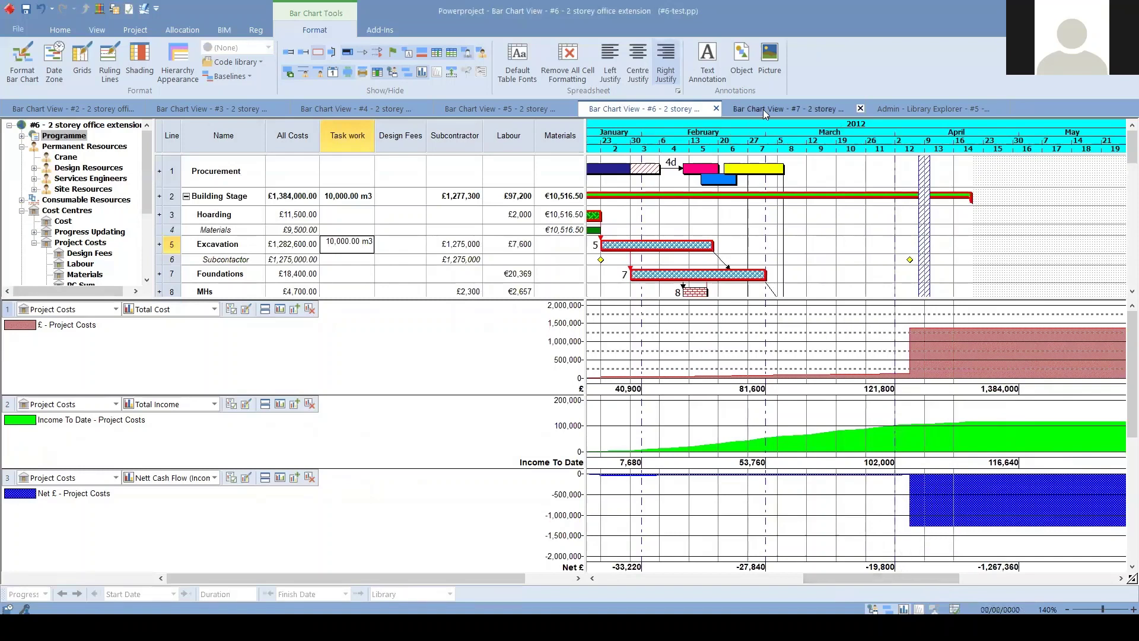
Switch to the #7 office extension bar chart view and make W1 the progress entry period.
{"action": "left_click", "coordinate": [763, 109]}
{"action": "left_click_drag", "start_coordinate": [677, 317], "coordinate": [731, 317]}
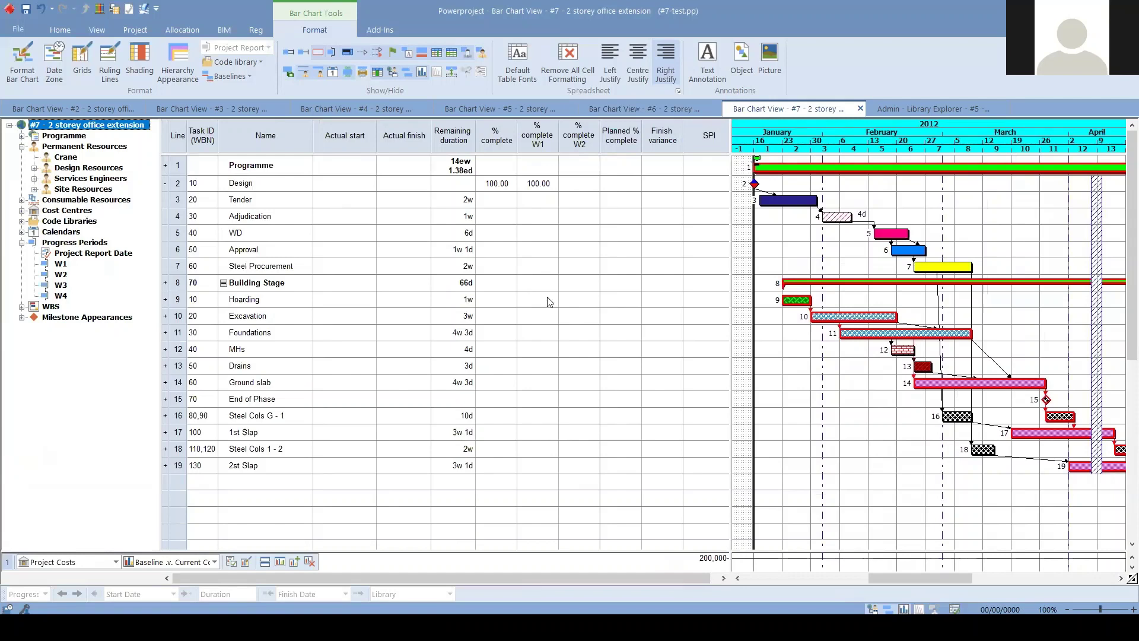
{"action": "right_click", "coordinate": [59, 265]}
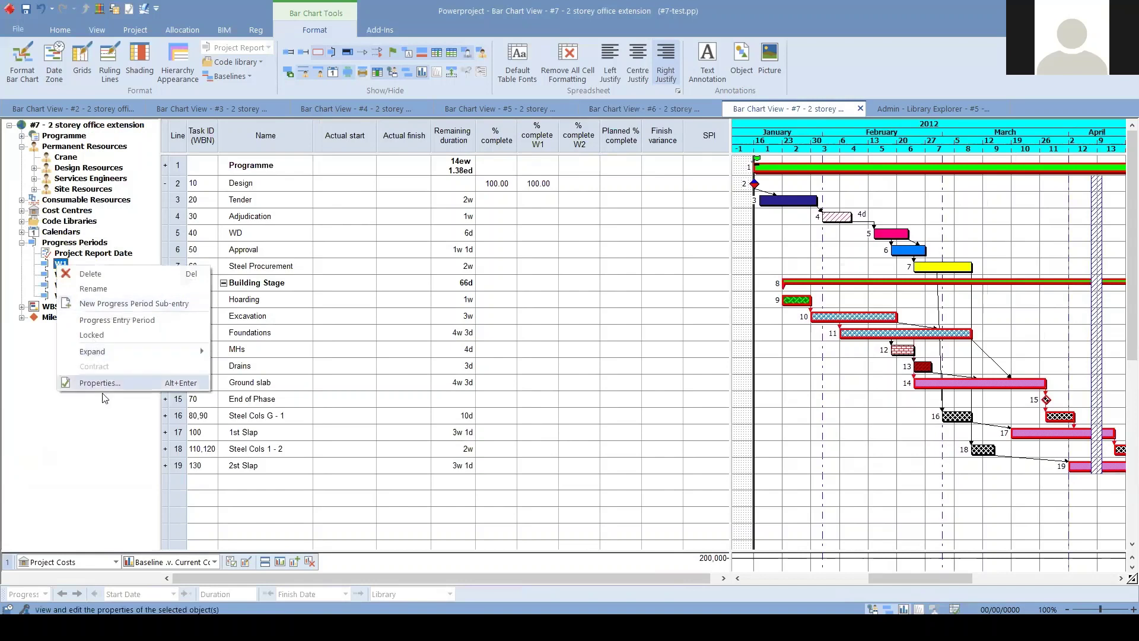
{"action": "left_click", "coordinate": [108, 321]}
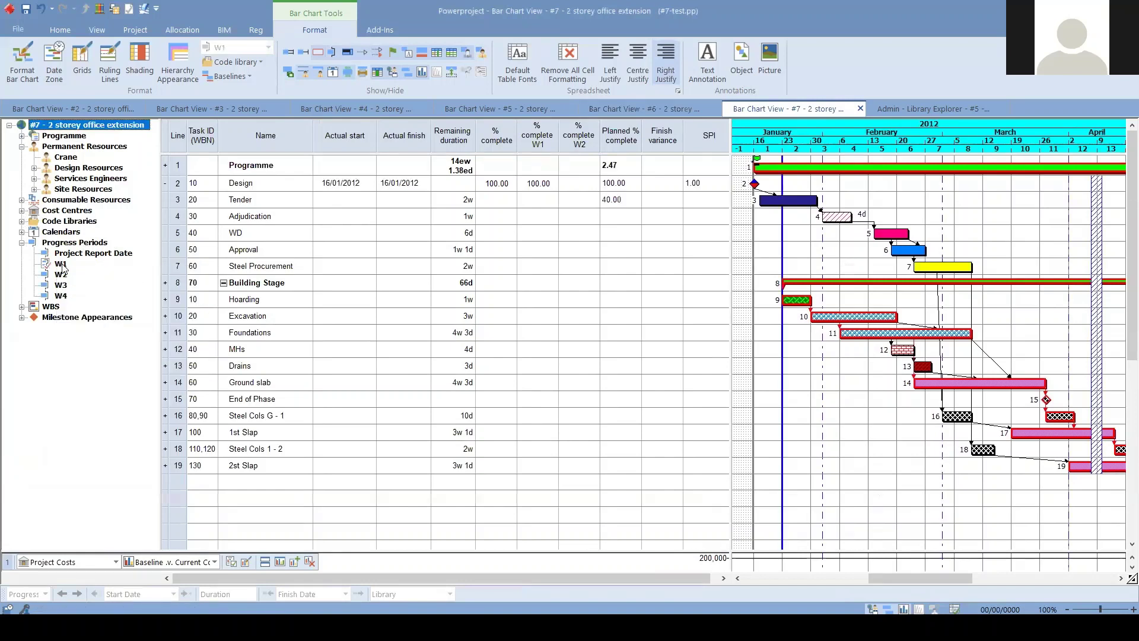
Check that W1 is the progress entry period and examine Tender's bar and its planned % complete.
{"action": "right_click", "coordinate": [61, 264]}
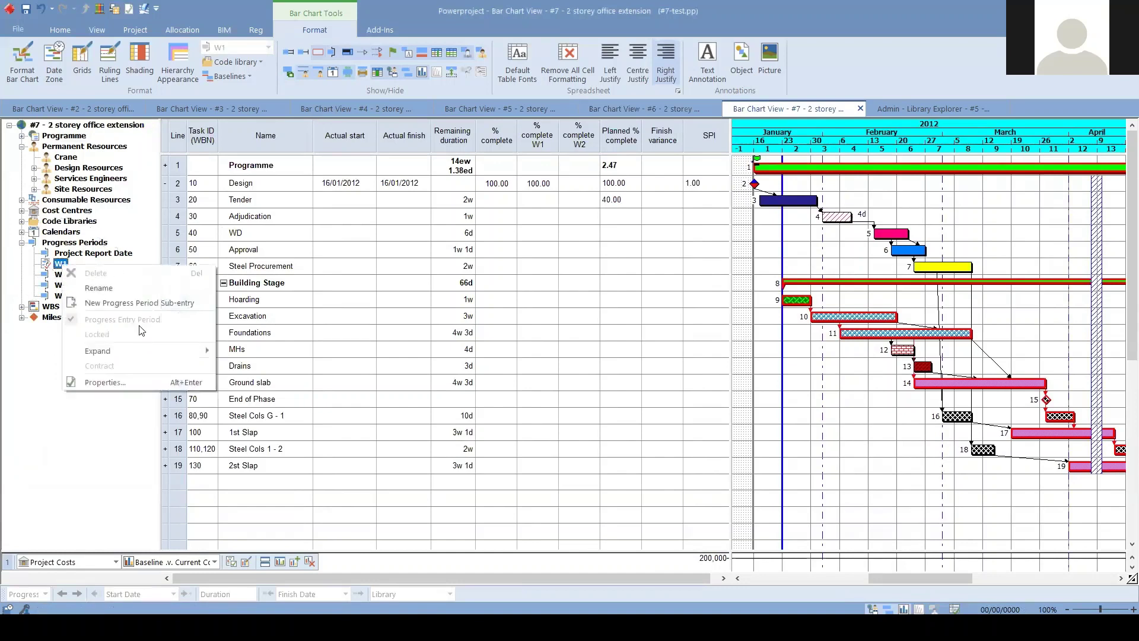
{"action": "left_click", "coordinate": [36, 394]}
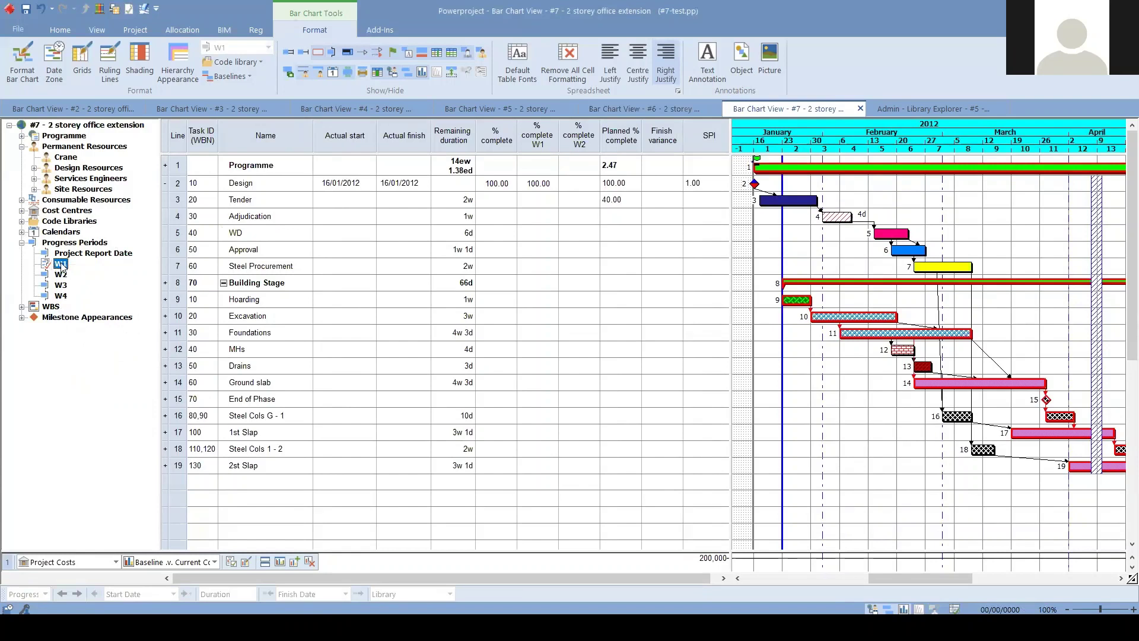
{"action": "left_click", "coordinate": [790, 202]}
{"action": "left_click", "coordinate": [622, 200]}
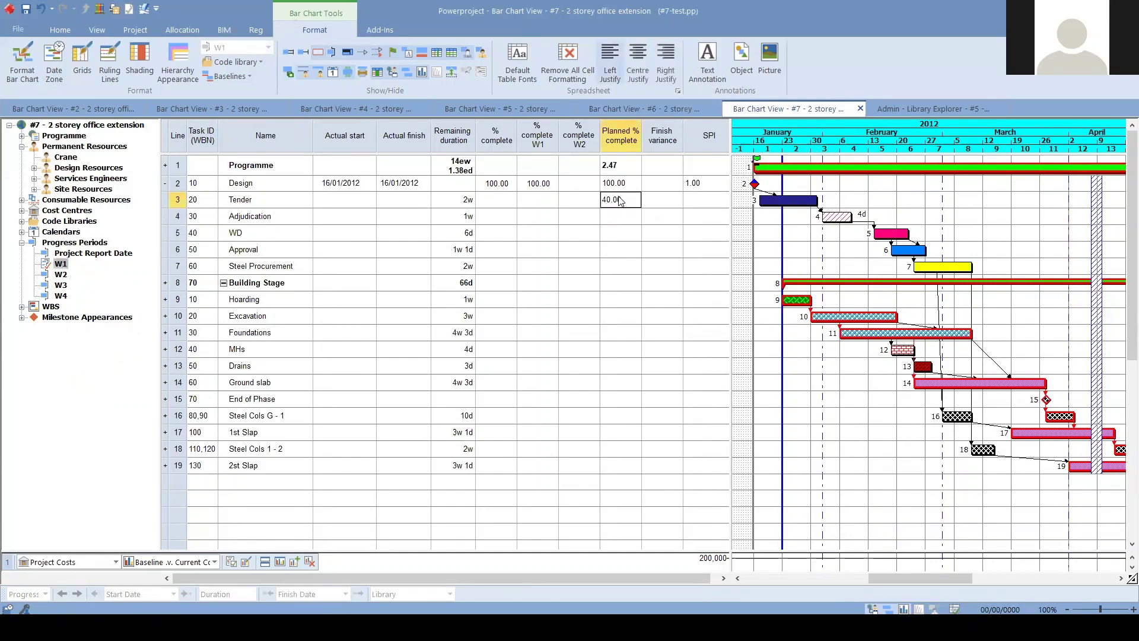
{"action": "left_click", "coordinate": [627, 198]}
{"action": "left_click", "coordinate": [617, 203]}
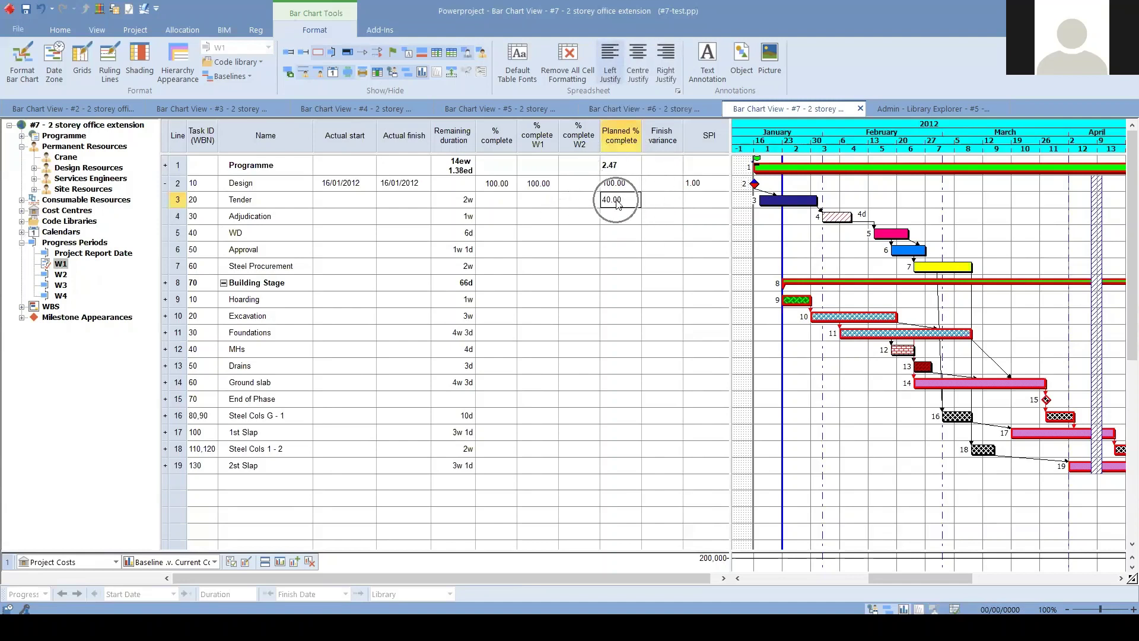
Create a new baseline of the #7 office extension project named Baseline Sample, without embedding it, and close the baseline manager.
{"action": "left_click", "coordinate": [135, 30]}
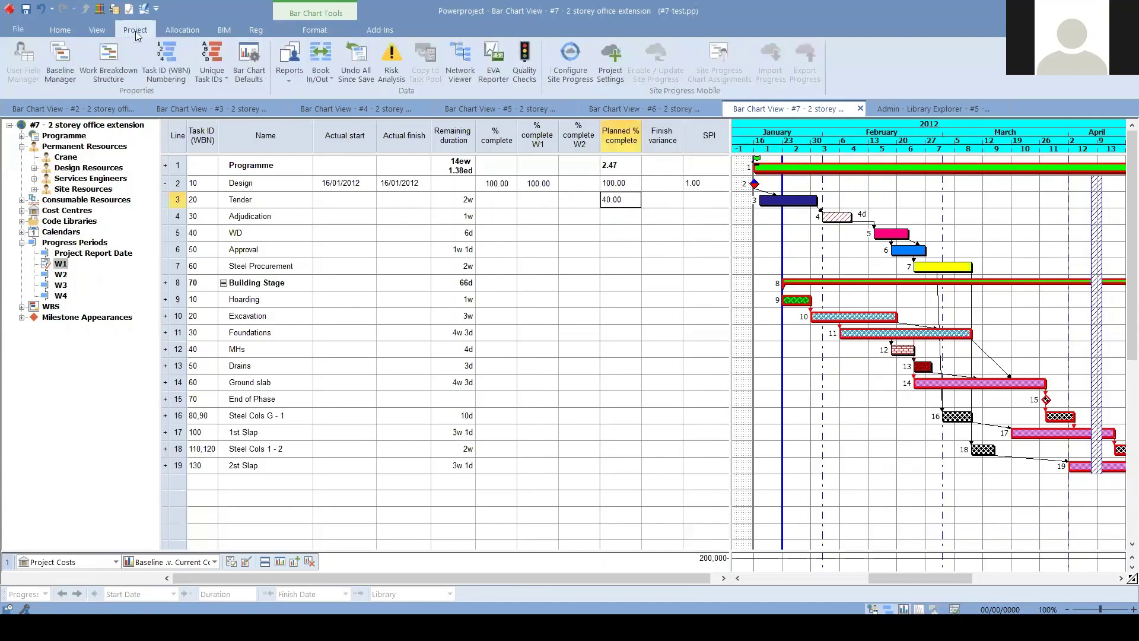
{"action": "left_click", "coordinate": [52, 67]}
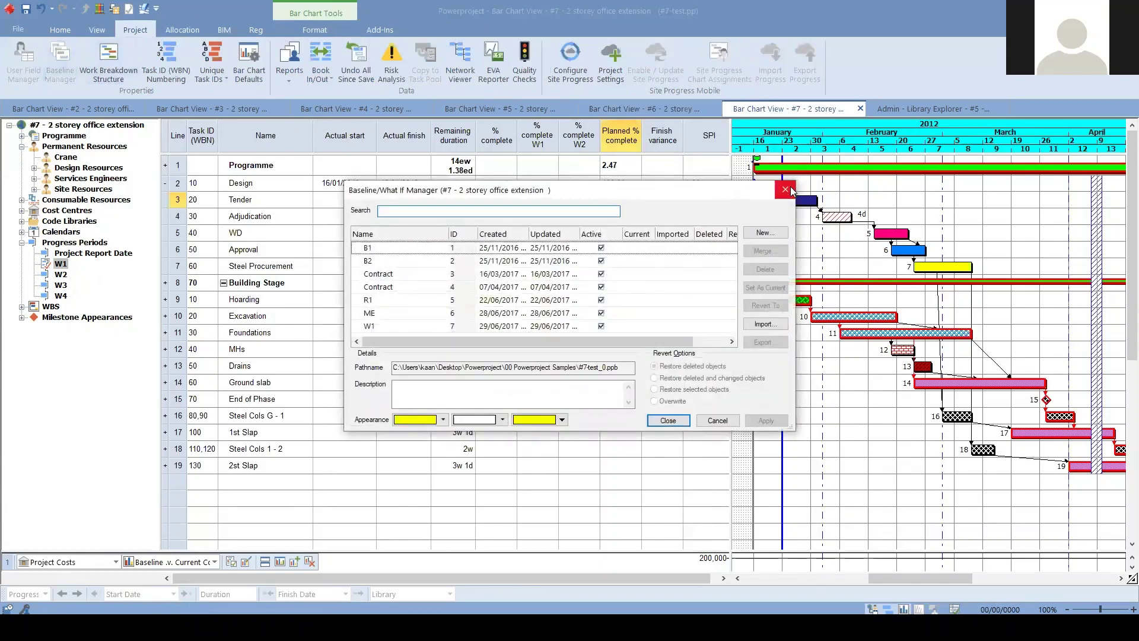
{"action": "left_click", "coordinate": [764, 231]}
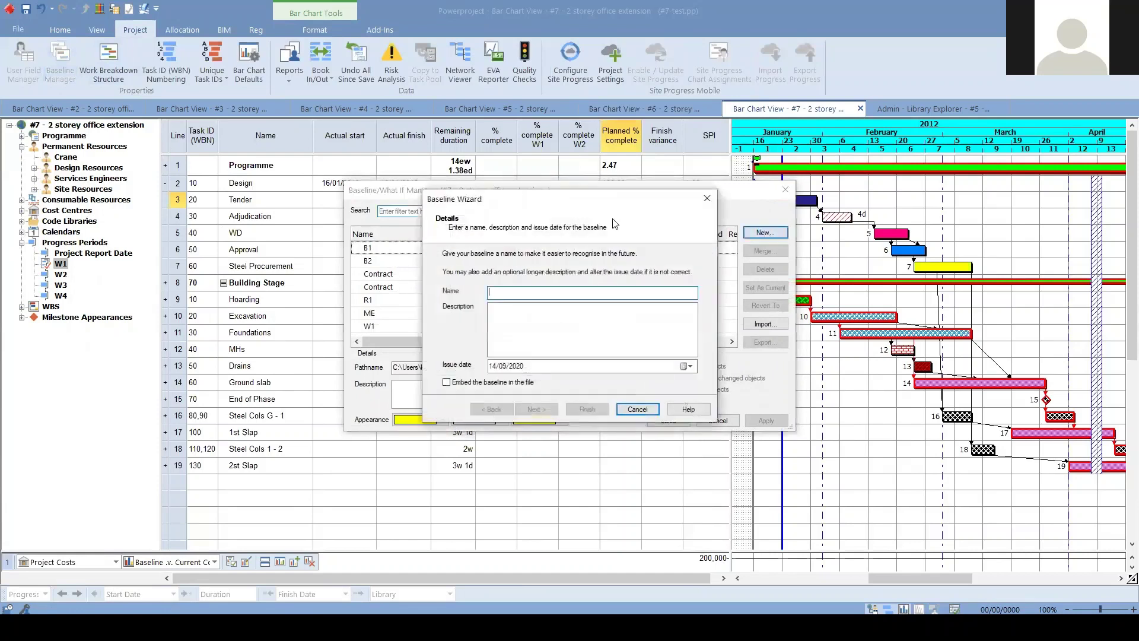
{"action": "type", "text": "Baseline Sample"}
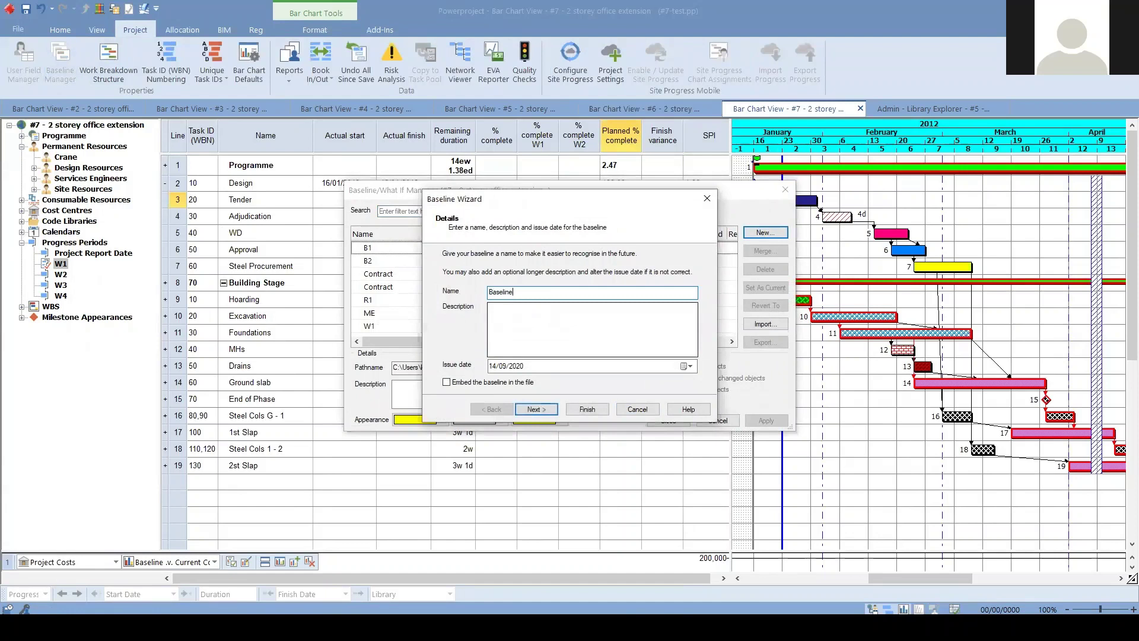
{"action": "left_click", "coordinate": [587, 408]}
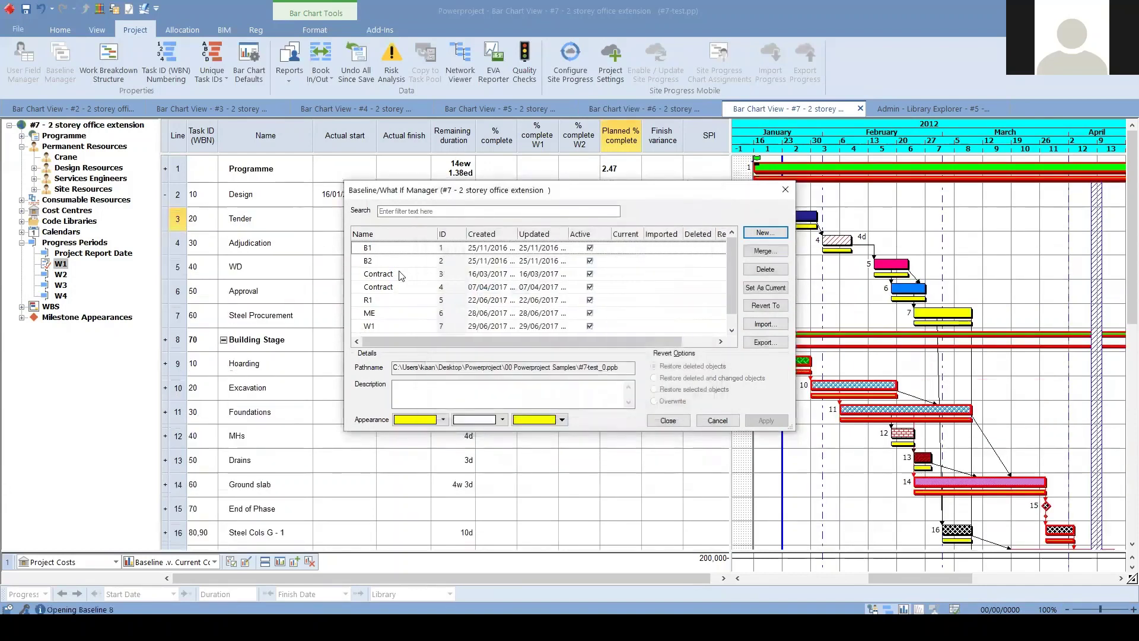
{"action": "scroll", "coordinate": [429, 312], "scroll_direction": "down", "scroll_amount": 1}
{"action": "scroll", "coordinate": [541, 304], "scroll_direction": "up", "scroll_amount": 1}
{"action": "left_click_drag", "start_coordinate": [731, 290], "coordinate": [732, 305]}
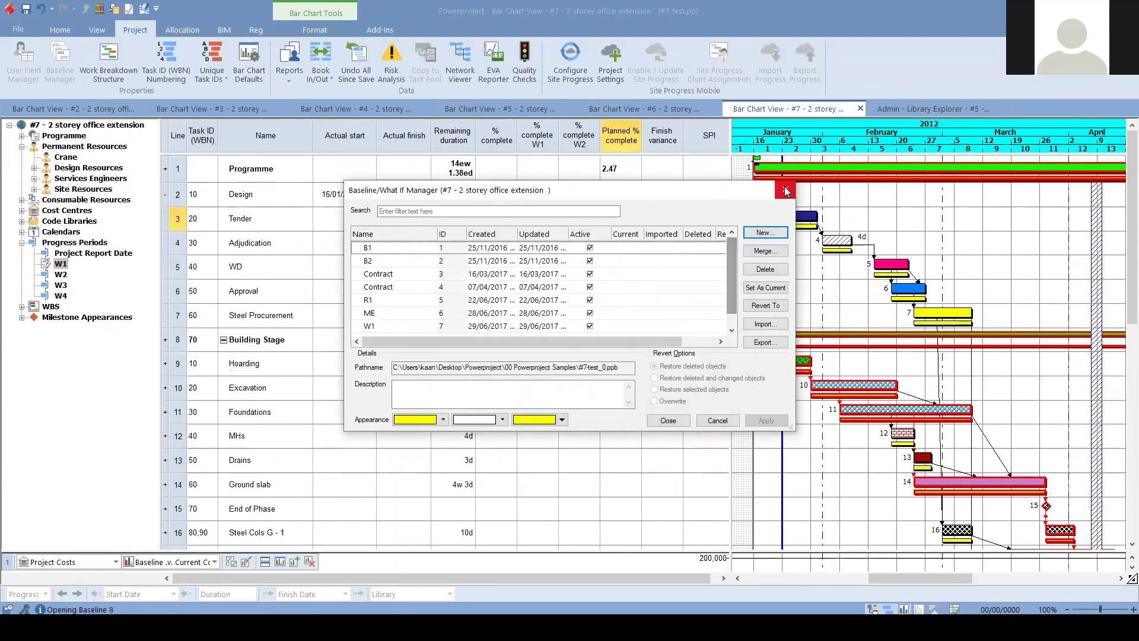
{"action": "left_click", "coordinate": [786, 189]}
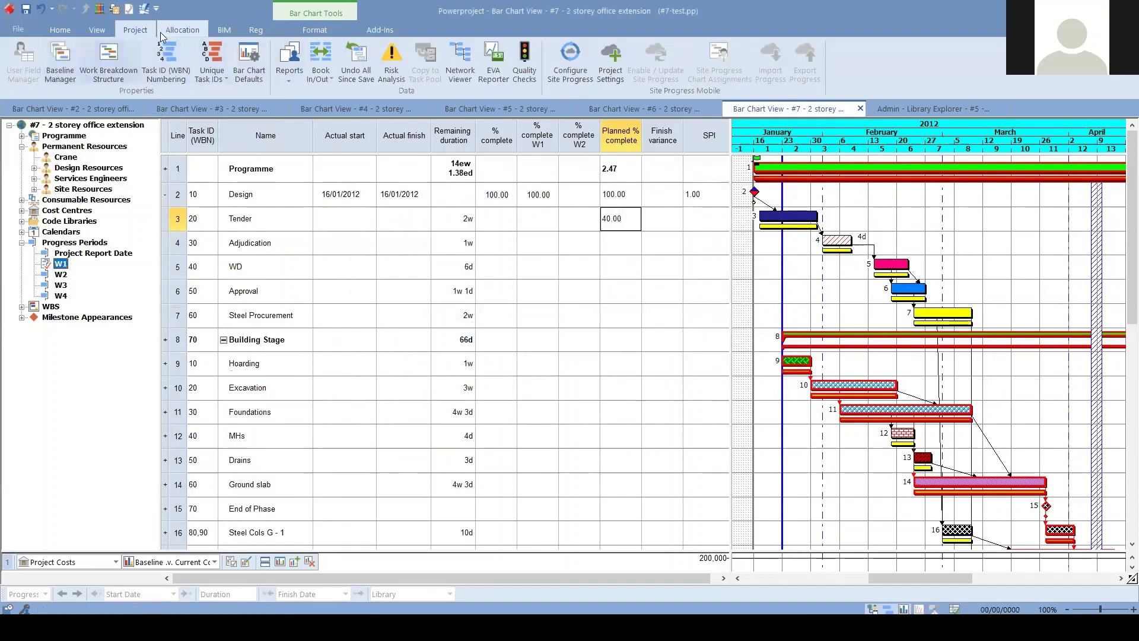
Hide the Contract baseline on the bar chart, keep Baseline Sample displayed, and pick Tender's baseline bar.
{"action": "left_click", "coordinate": [306, 28]}
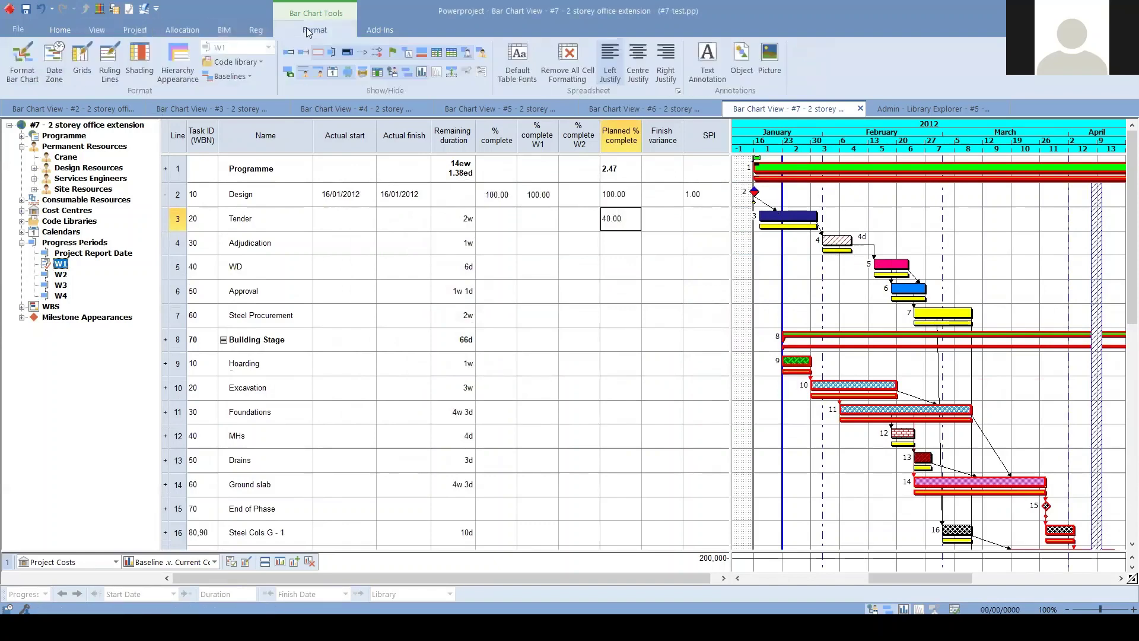
{"action": "left_click", "coordinate": [231, 76]}
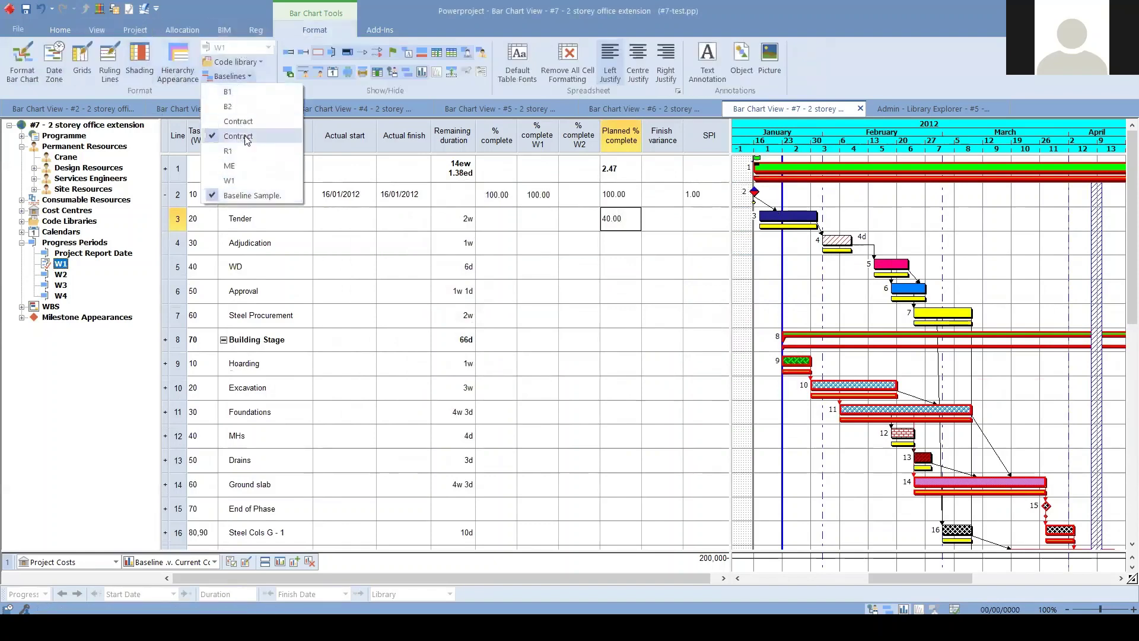
{"action": "left_click", "coordinate": [243, 138]}
{"action": "left_click", "coordinate": [230, 76]}
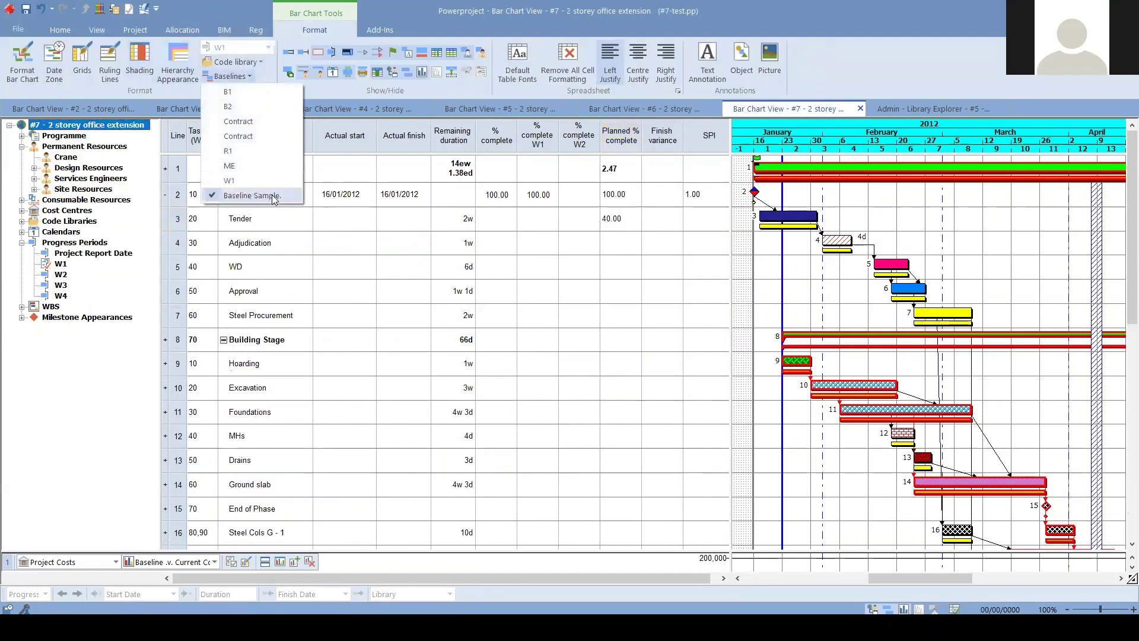
{"action": "left_click", "coordinate": [272, 195]}
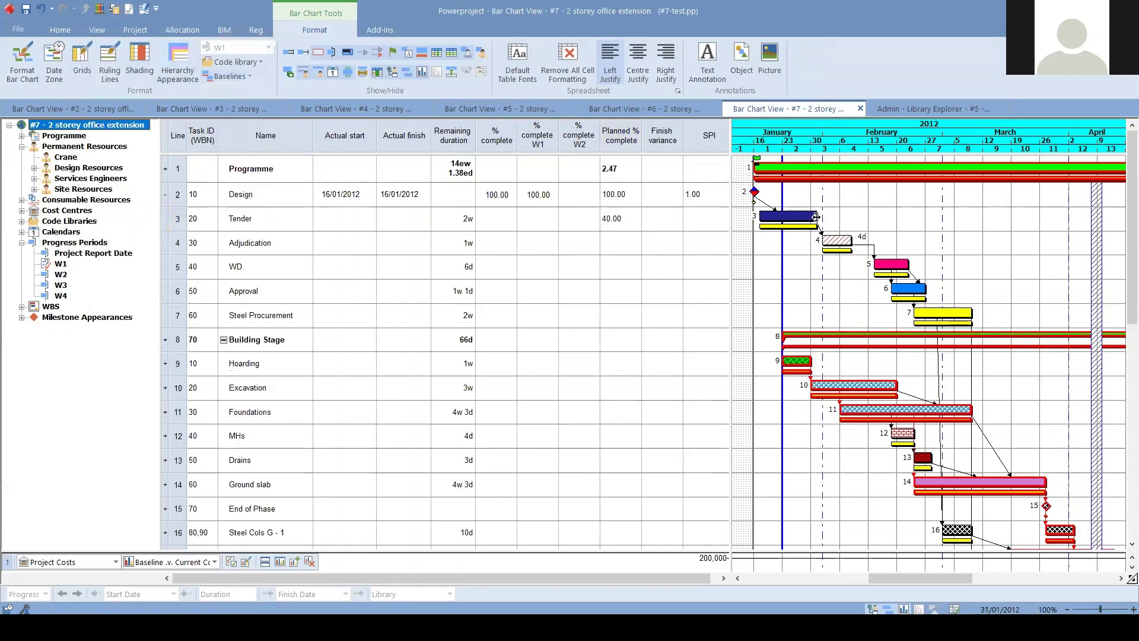
{"action": "left_click", "coordinate": [800, 226]}
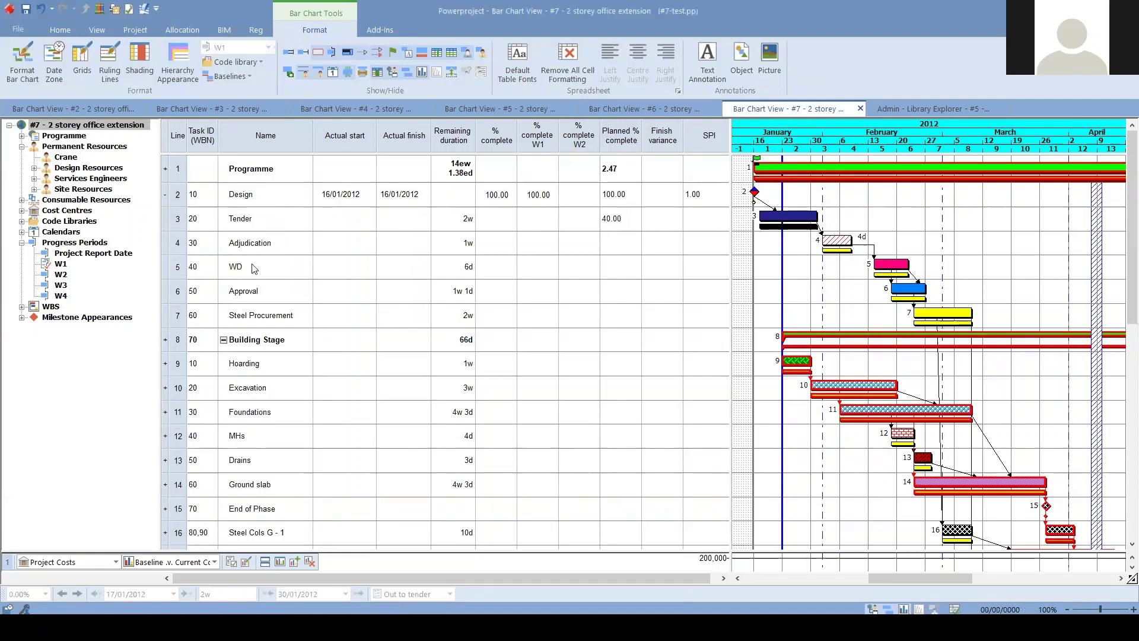
Widen the spreadsheet area slightly and set Tender's overall % complete to 20 for progress period W1.
{"action": "left_click", "coordinate": [573, 223]}
{"action": "left_click", "coordinate": [504, 221]}
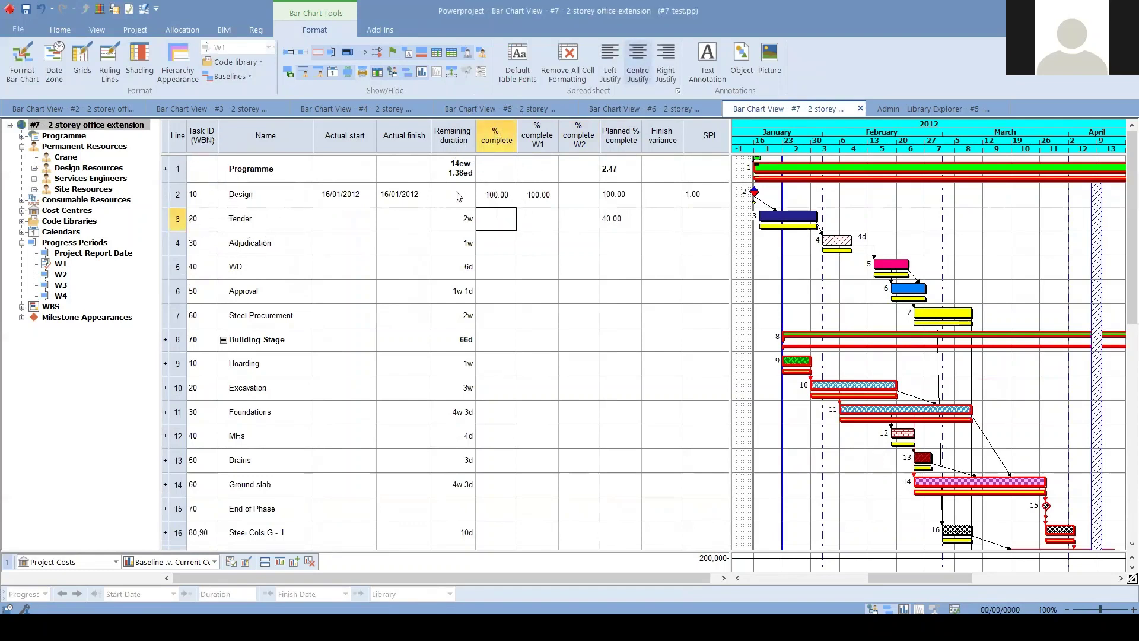
{"action": "mouse_move", "coordinate": [730, 201]}
{"action": "left_mouse_down"}
{"action": "mouse_move", "coordinate": [771, 200]}
{"action": "mouse_move", "coordinate": [743, 200]}
{"action": "left_mouse_up"}
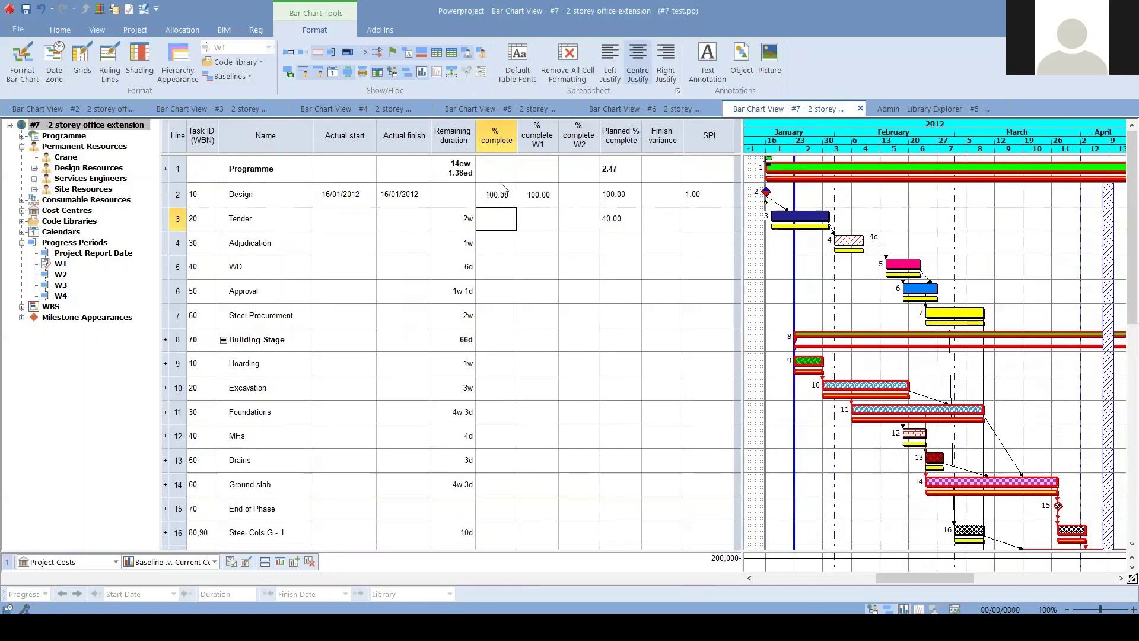
{"action": "left_click", "coordinate": [501, 224]}
{"action": "type", "text": "20."}
{"action": "key", "text": "Return"}
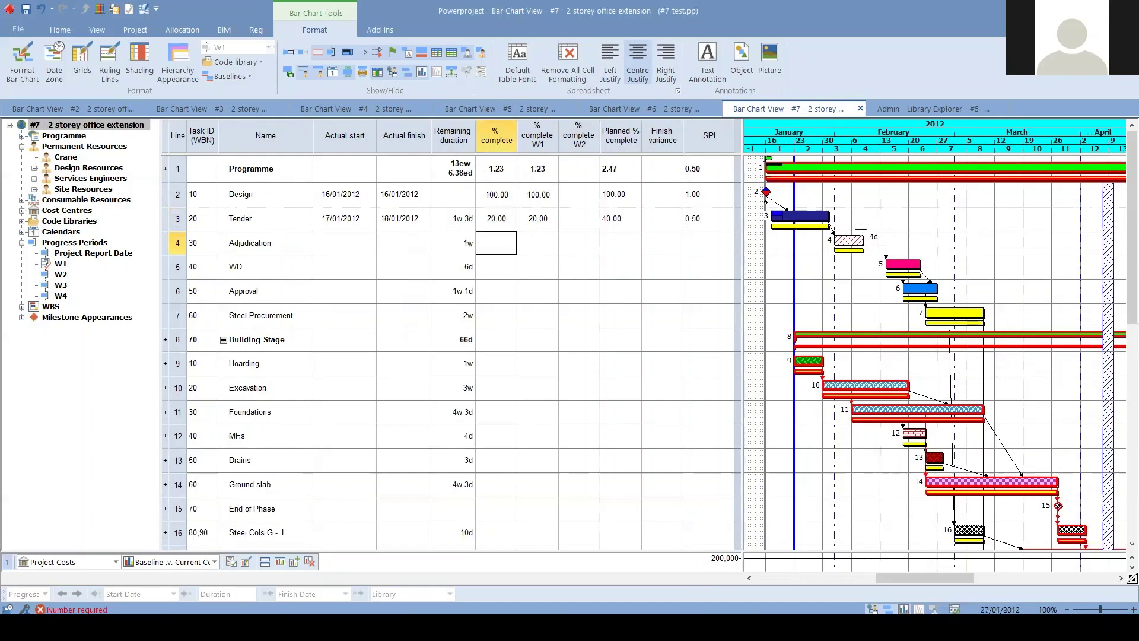
Examine Tender's progress on the bar chart against the report dates and line styles of the progress periods in the Library Explorer.
{"action": "scroll", "coordinate": [863, 237], "scroll_direction": "up", "scroll_amount": 4}
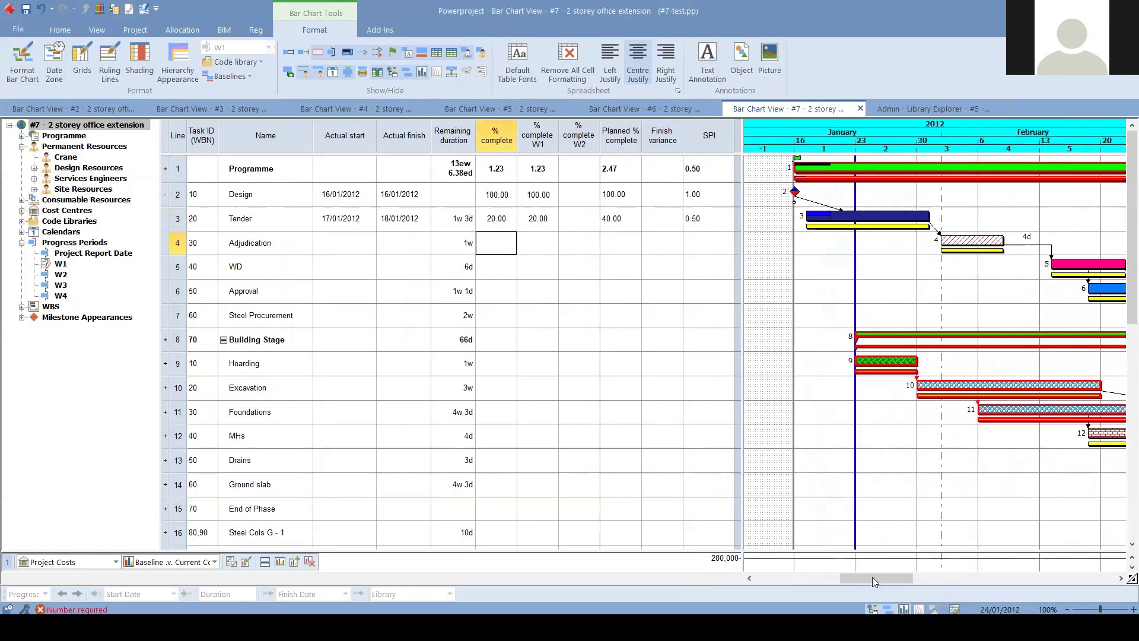
{"action": "scroll", "coordinate": [872, 580], "scroll_direction": "up", "scroll_amount": 3}
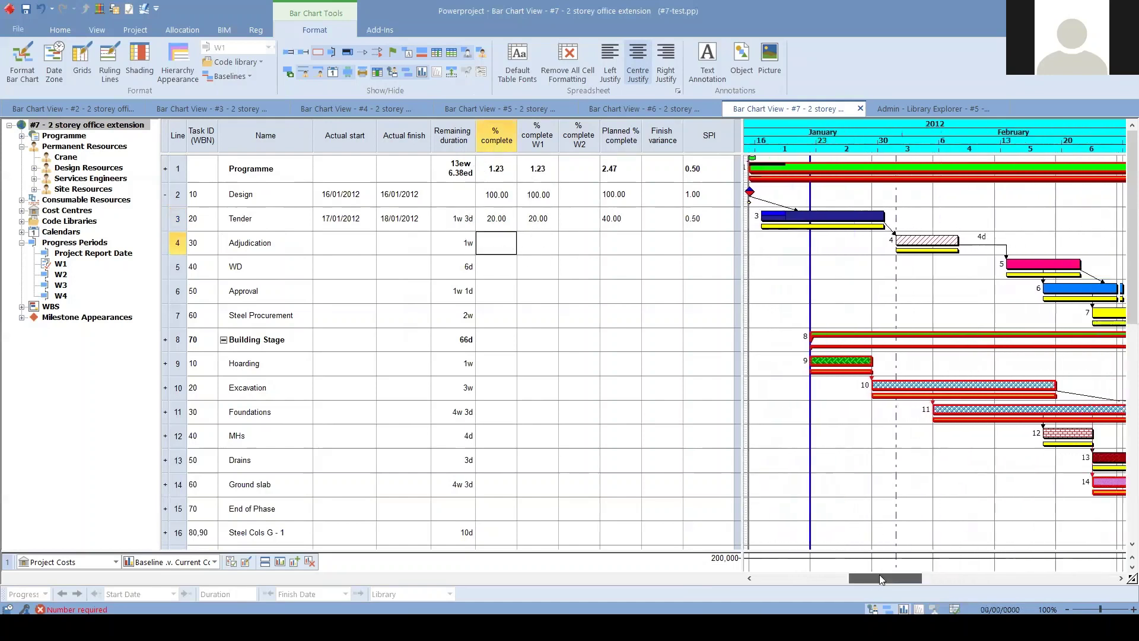
{"action": "left_click", "coordinate": [817, 217]}
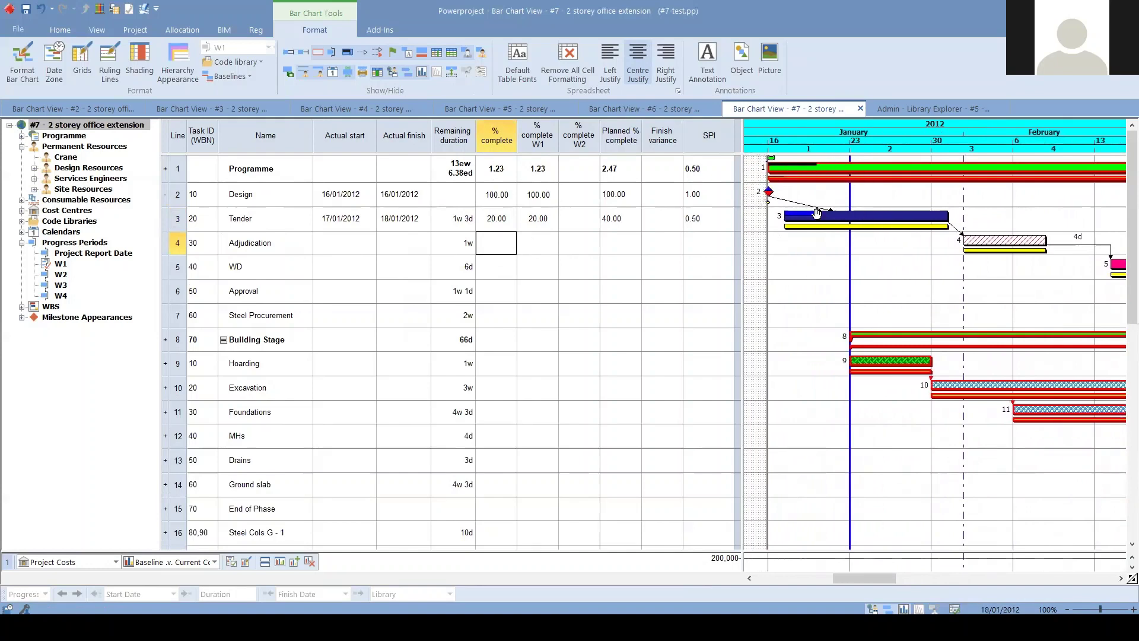
{"action": "left_click", "coordinate": [516, 229]}
{"action": "left_click", "coordinate": [800, 218]}
{"action": "left_click", "coordinate": [127, 29]}
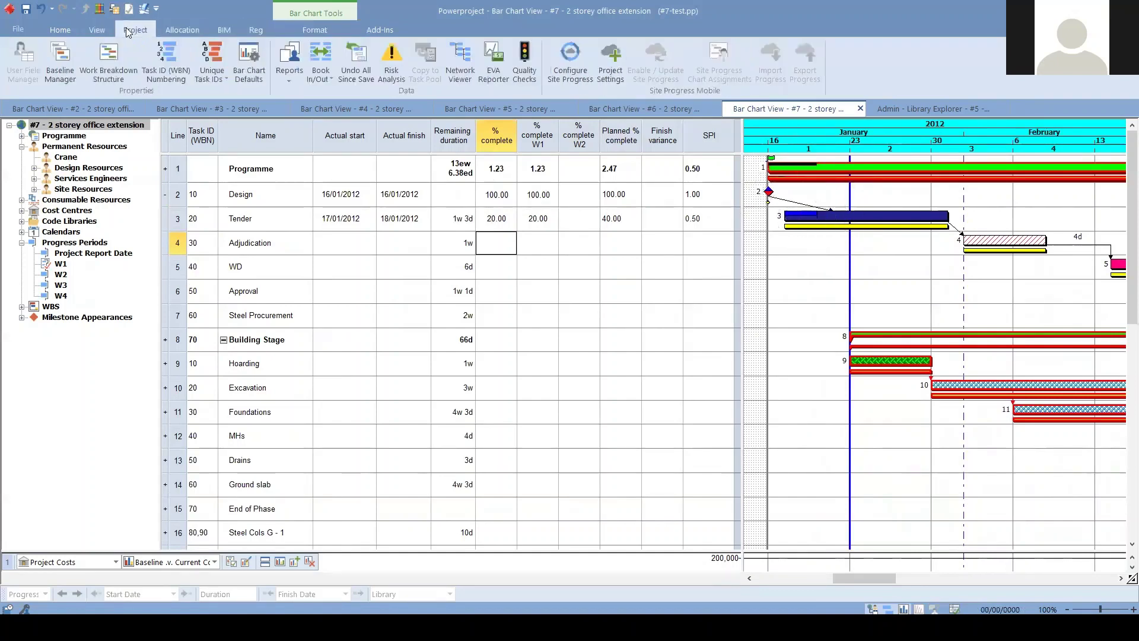
{"action": "left_click", "coordinate": [95, 29]}
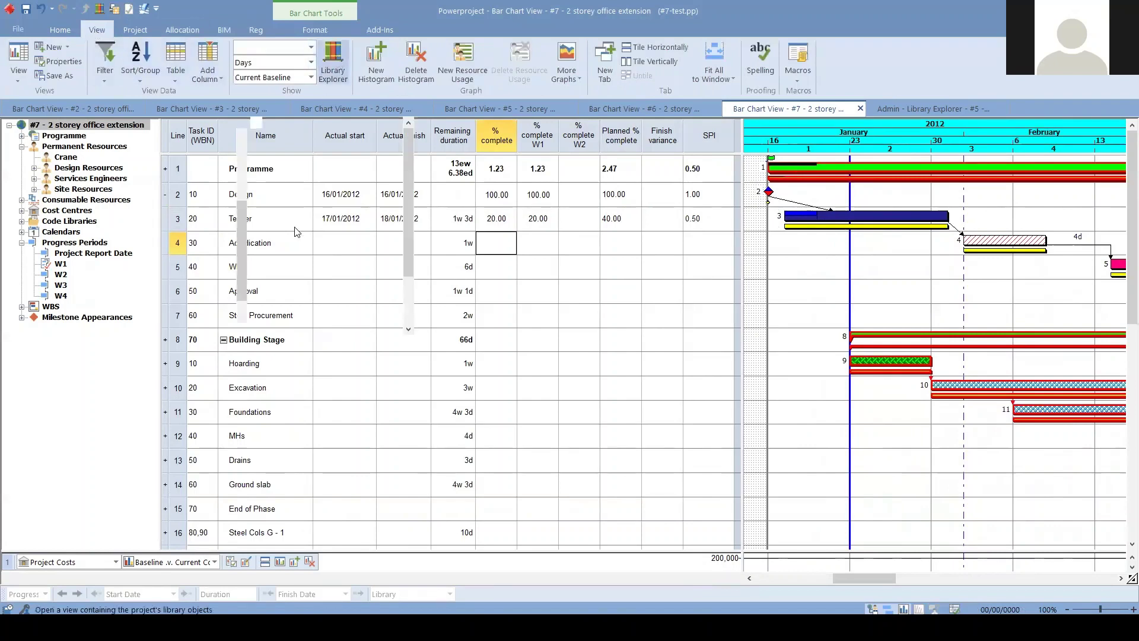
{"action": "double_click", "coordinate": [297, 199]}
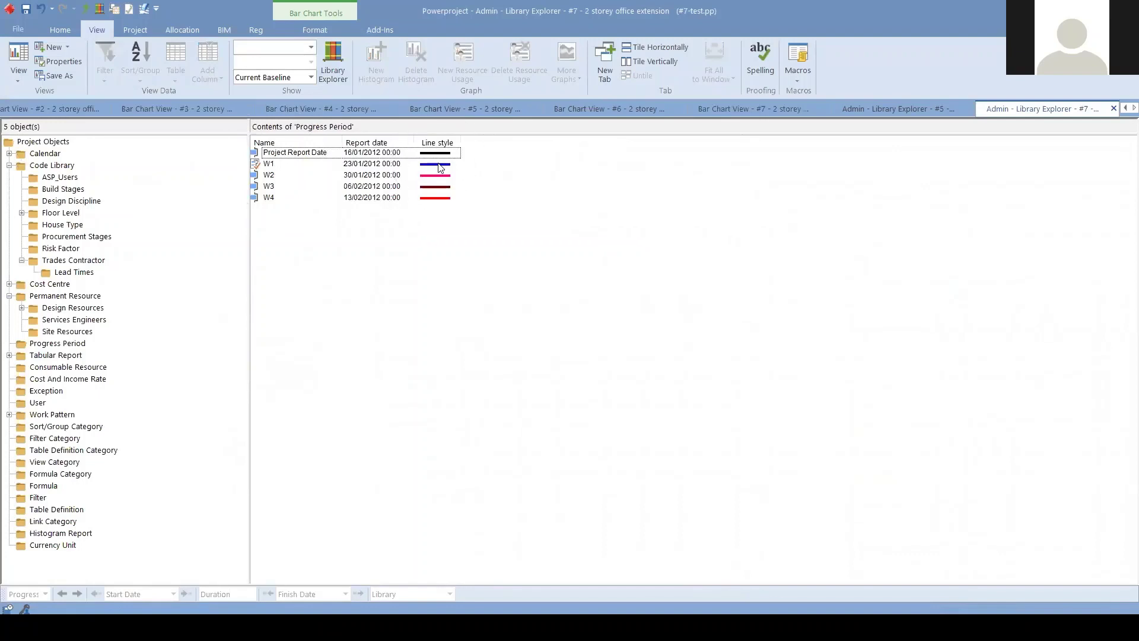
{"action": "left_click", "coordinate": [731, 112]}
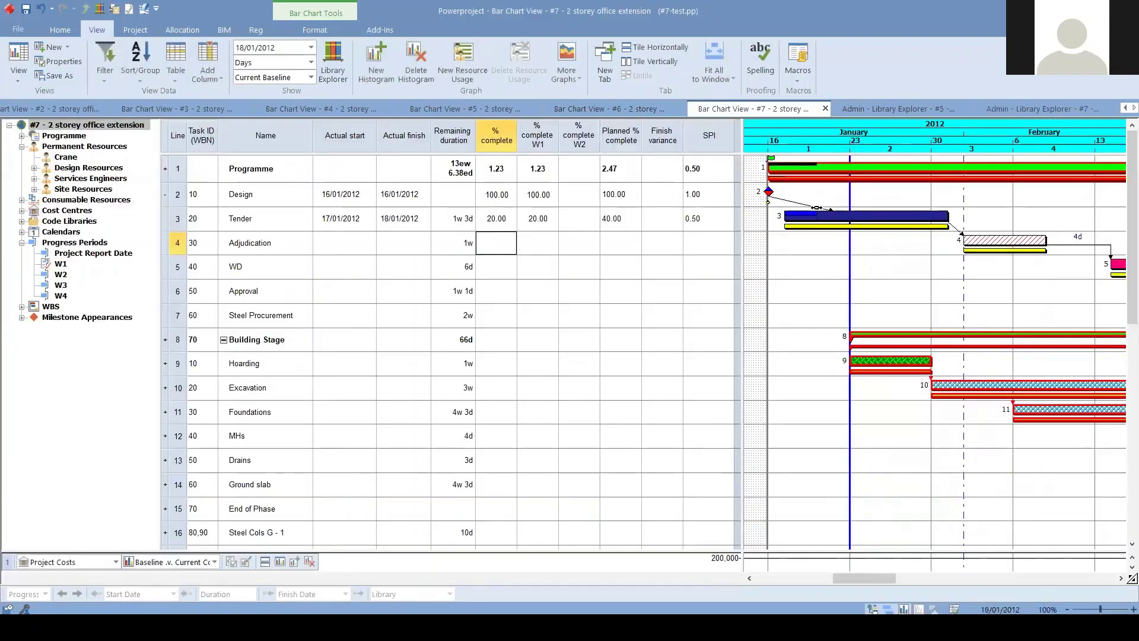
{"action": "key", "text": "ctrl"}
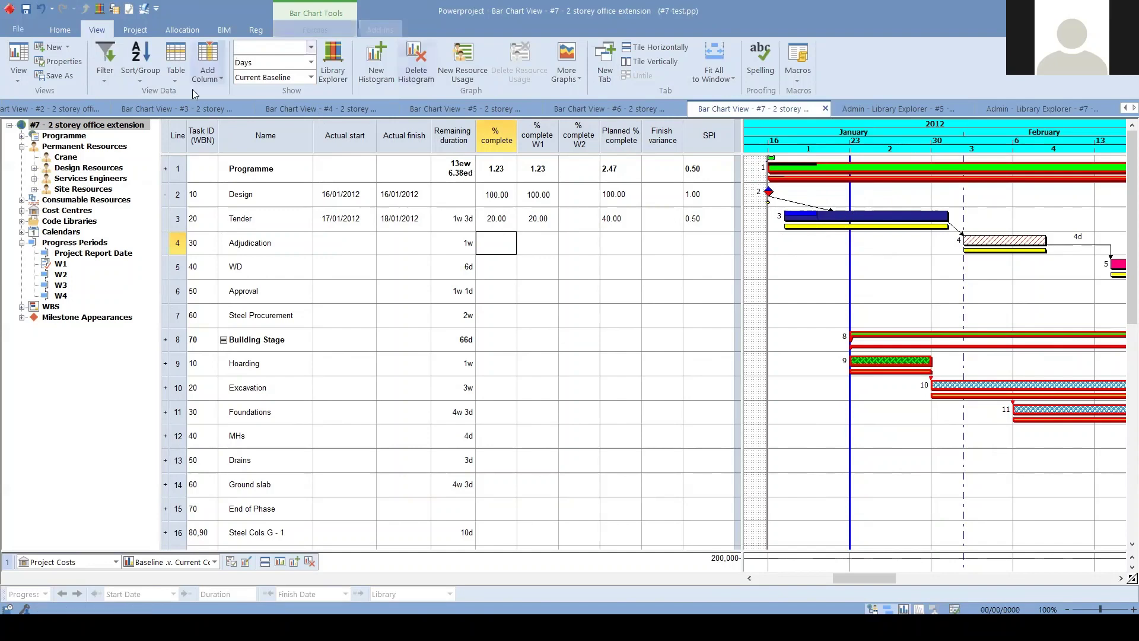
Make W2 the progress entry period.
{"action": "right_click", "coordinate": [61, 274]}
{"action": "right_click", "coordinate": [61, 273]}
{"action": "left_click", "coordinate": [103, 327]}
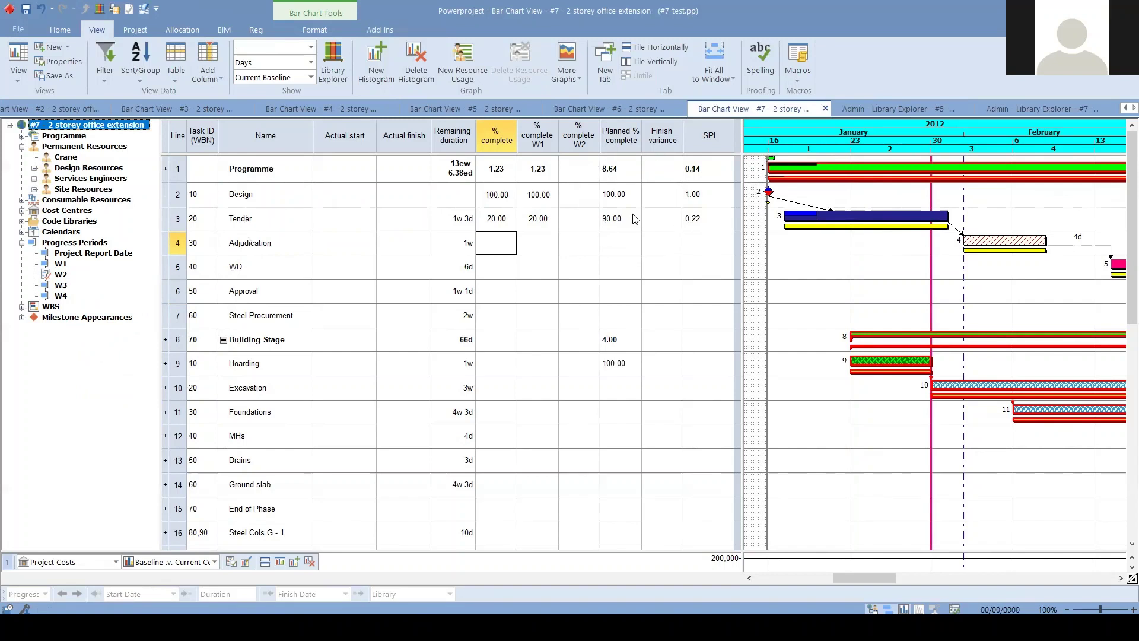
Set Tender's overall % complete to 70 and check the W2 progress on its bar.
{"action": "double_click", "coordinate": [512, 220]}
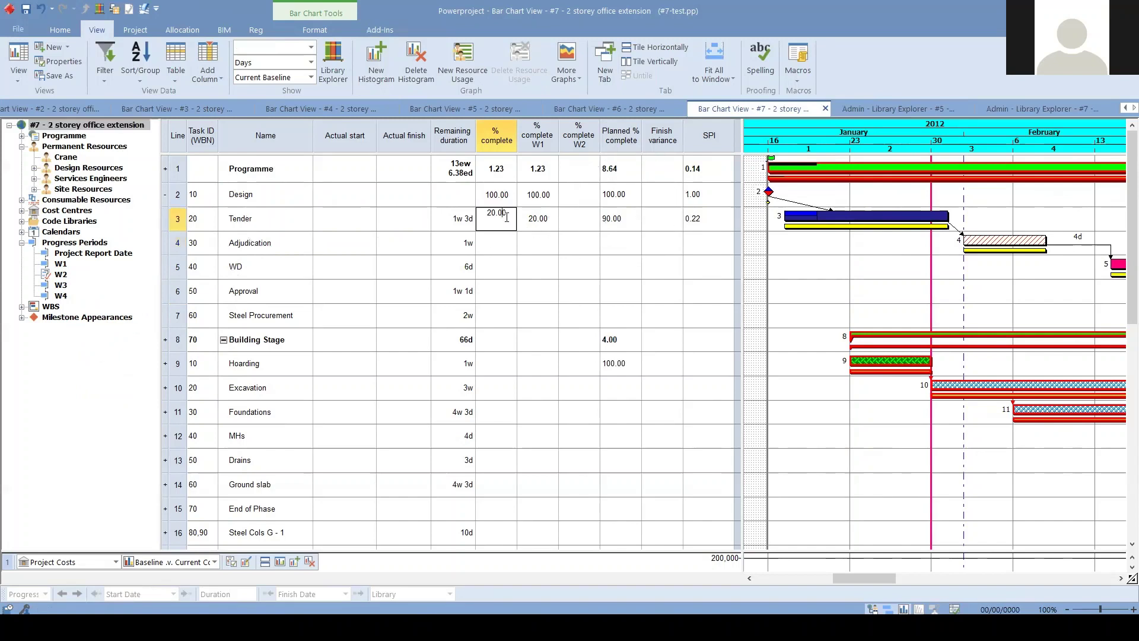
{"action": "type", "text": "70"}
{"action": "key", "text": "Return"}
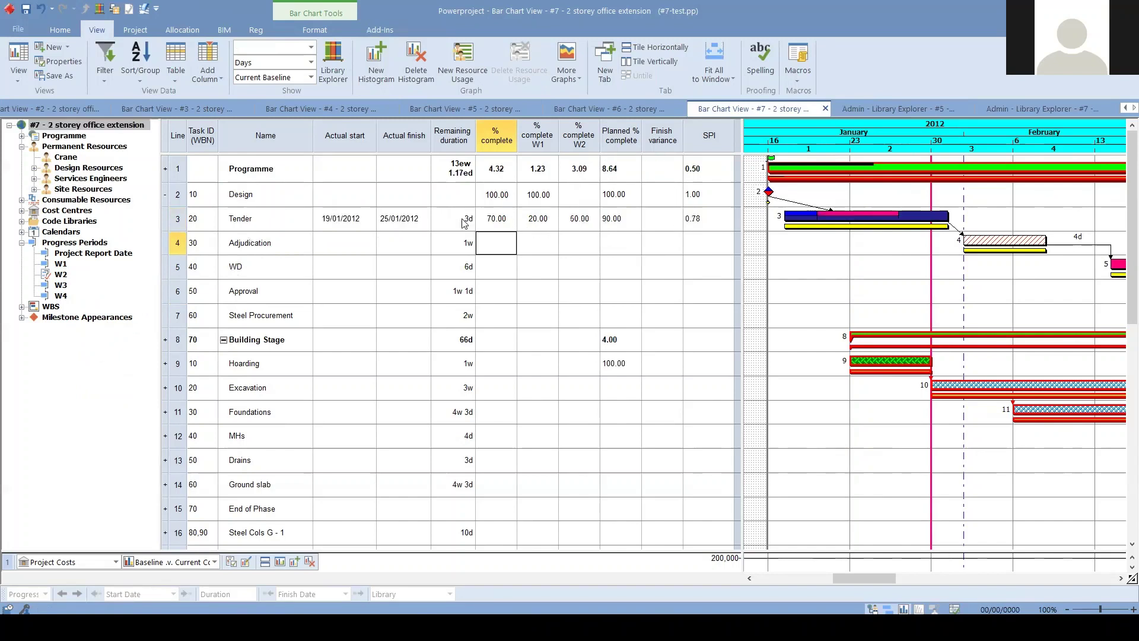
{"action": "left_click", "coordinate": [899, 220]}
{"action": "left_click", "coordinate": [869, 213]}
Set Hoarding's overall % complete to 100 and compare the W1 and W2 % complete columns.
{"action": "left_click", "coordinate": [557, 367]}
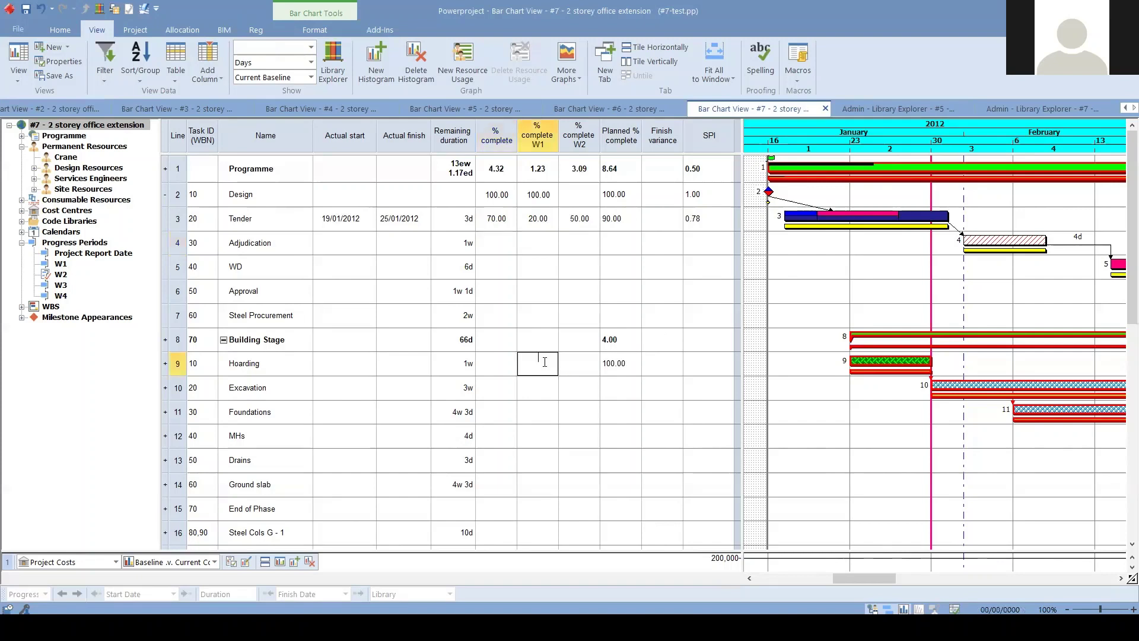
{"action": "left_click", "coordinate": [494, 364]}
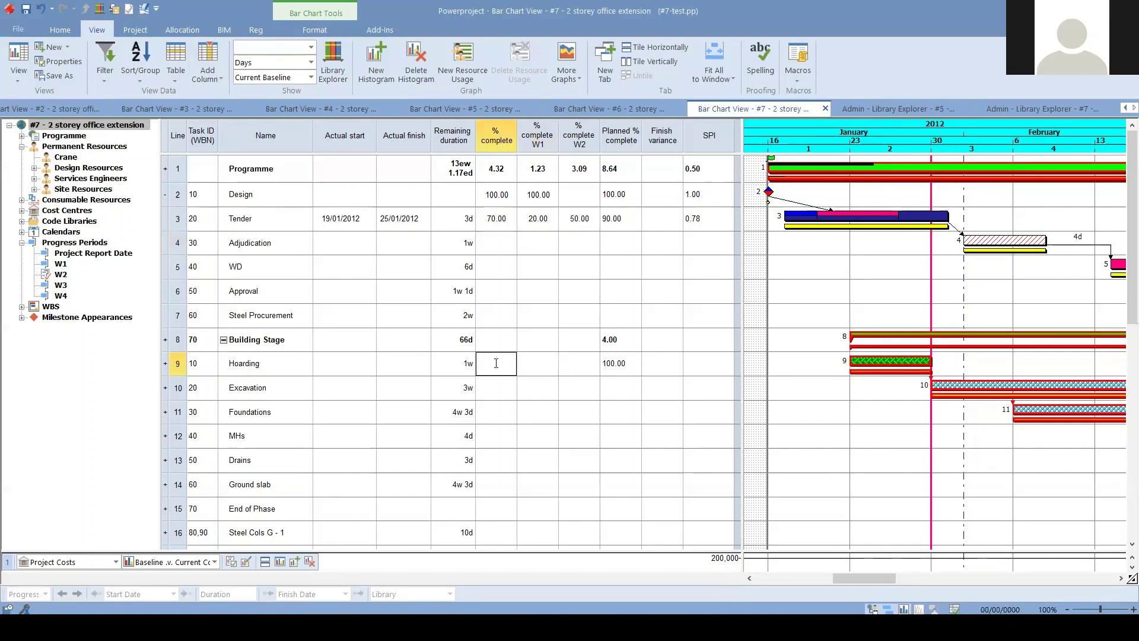
{"action": "key", "text": "Return"}
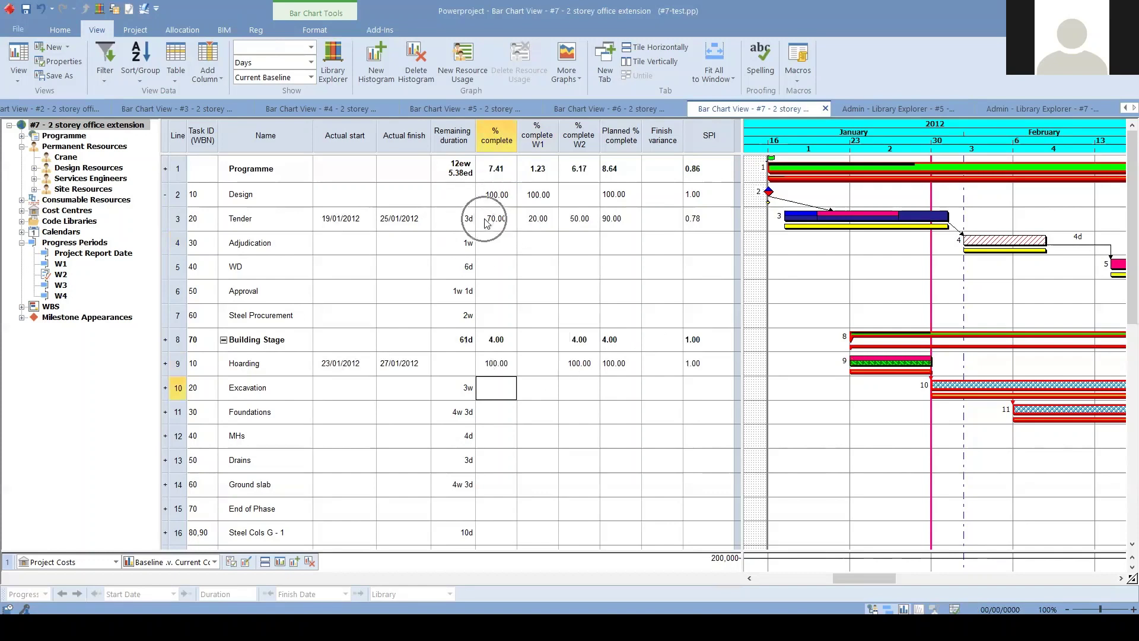
{"action": "left_click", "coordinate": [537, 135]}
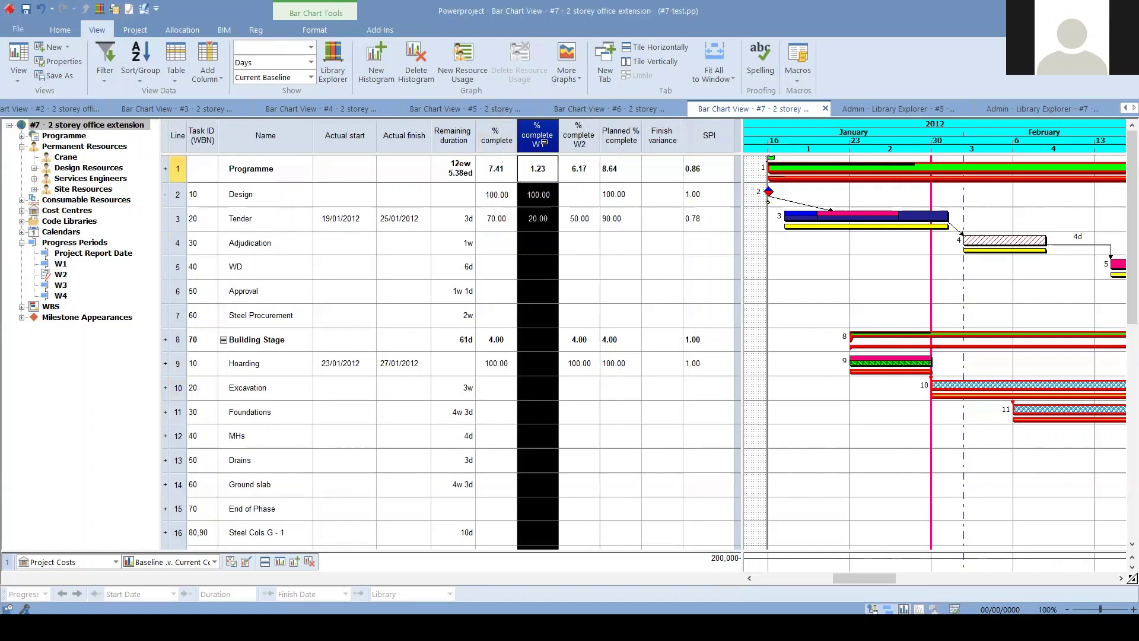
{"action": "left_click", "coordinate": [579, 136]}
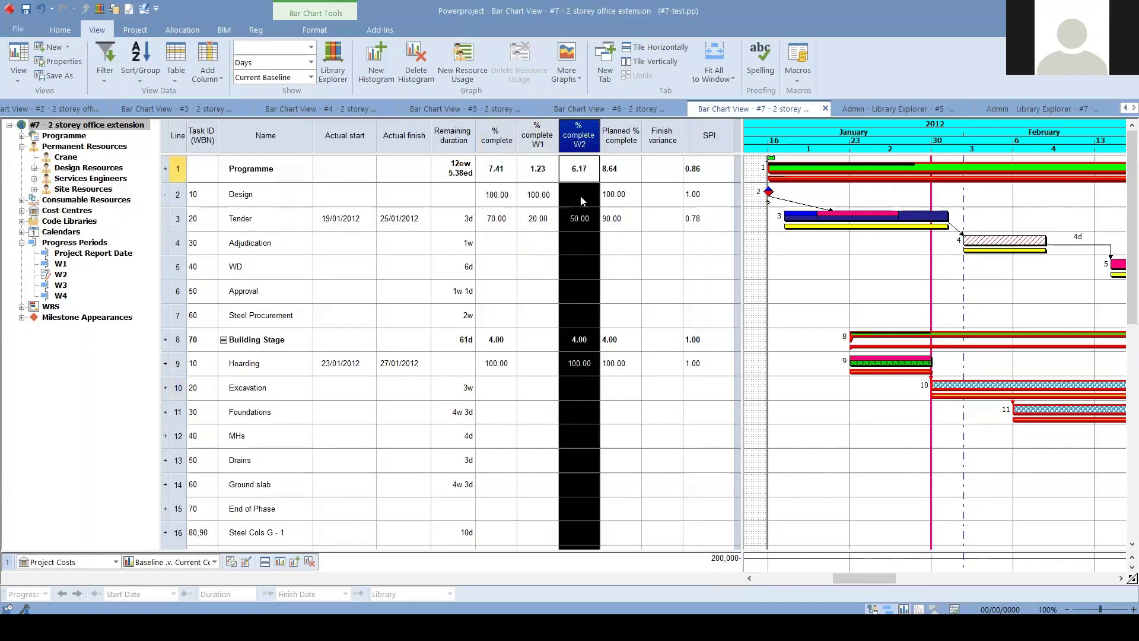
Compare the tasks' overall % complete column with the W1 progress column.
{"action": "left_click", "coordinate": [546, 221]}
{"action": "left_click", "coordinate": [532, 246]}
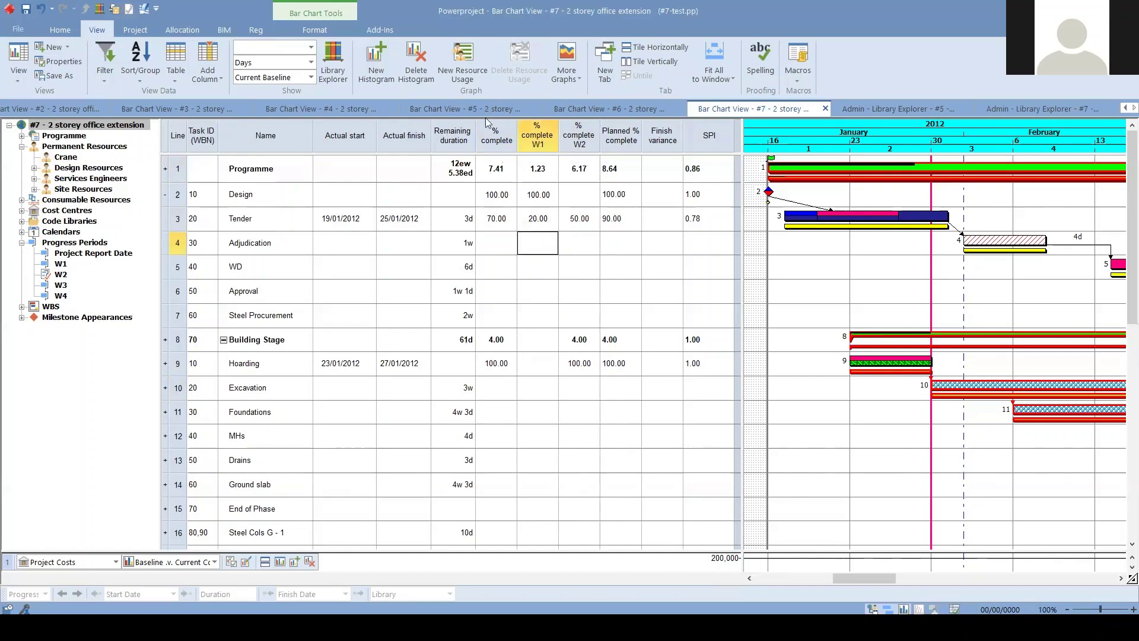
{"action": "left_click", "coordinate": [493, 141]}
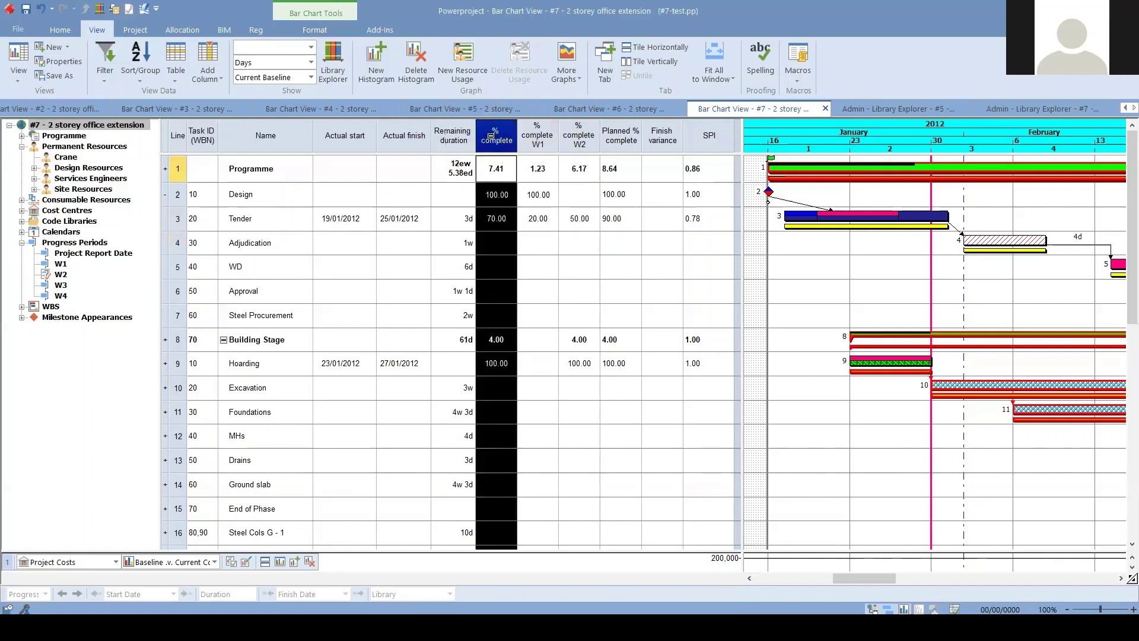
{"action": "left_click", "coordinate": [500, 251]}
{"action": "key", "text": "ctrl"}
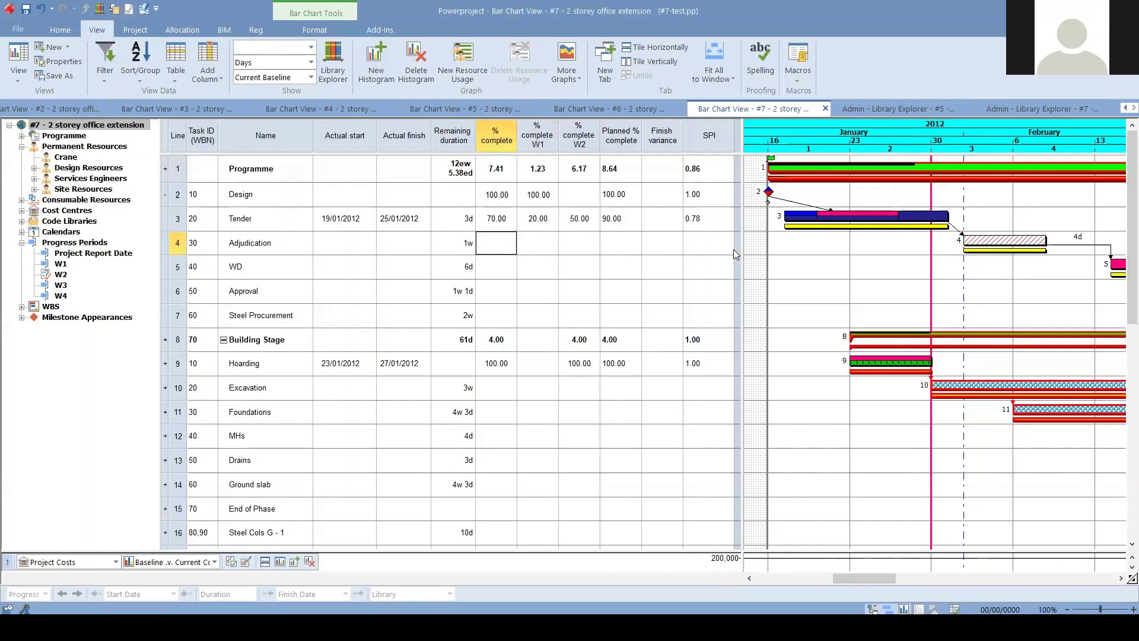
Open the bar chart's table definition and identify the % complete, % complete W1 and % complete W2 columns.
{"action": "right_click", "coordinate": [618, 136]}
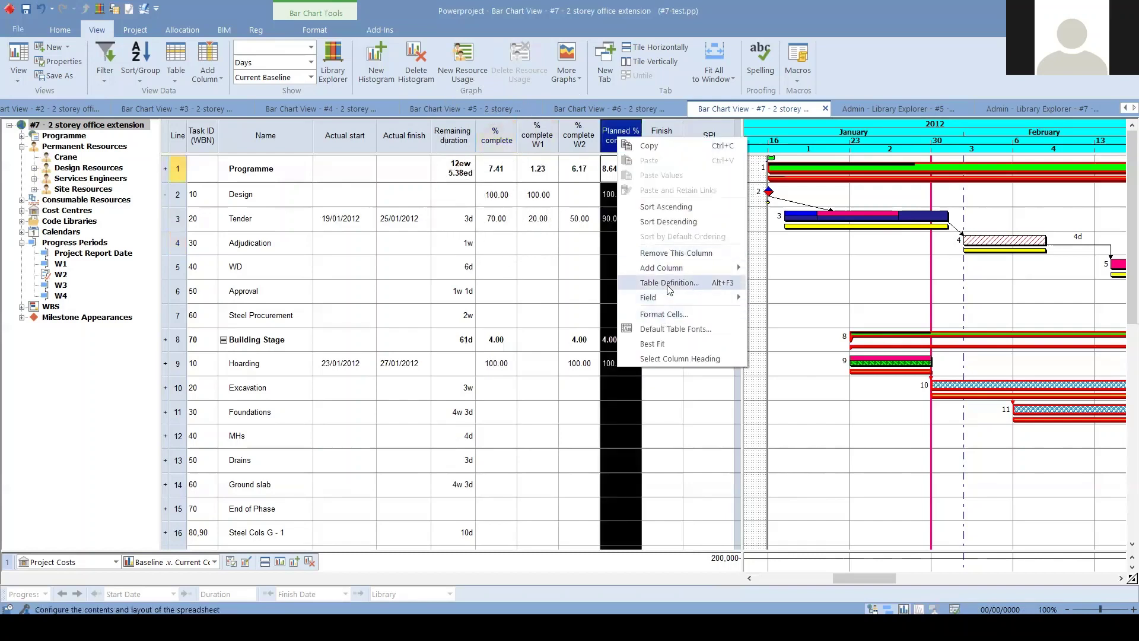
{"action": "left_click", "coordinate": [668, 284]}
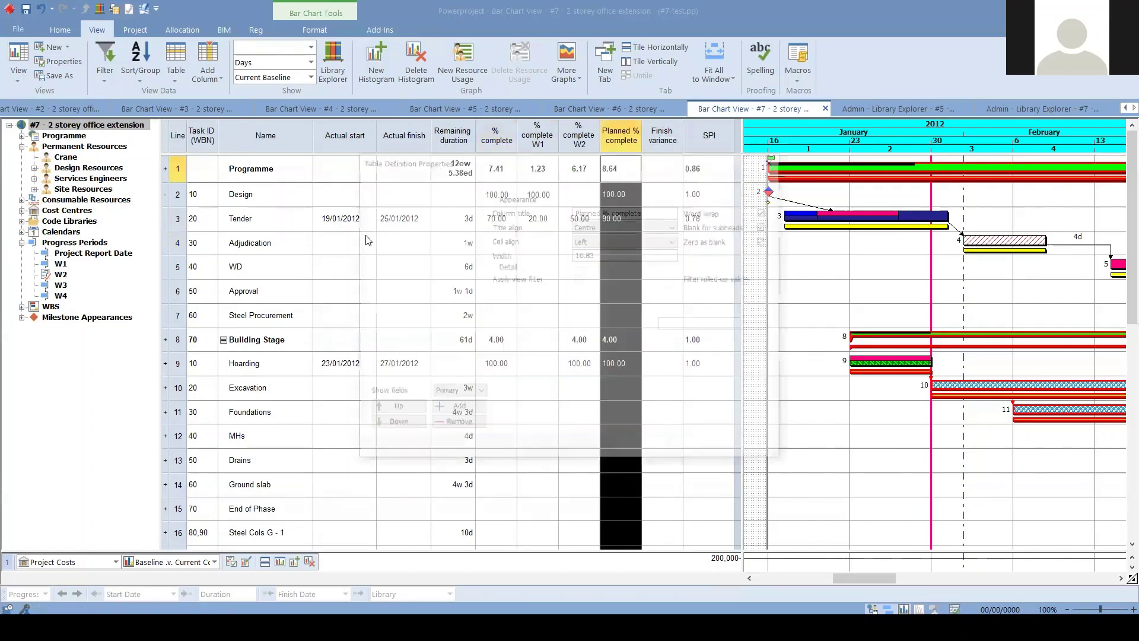
{"action": "left_click", "coordinate": [500, 136]}
{"action": "left_click", "coordinate": [548, 135]}
{"action": "left_click", "coordinate": [578, 140]}
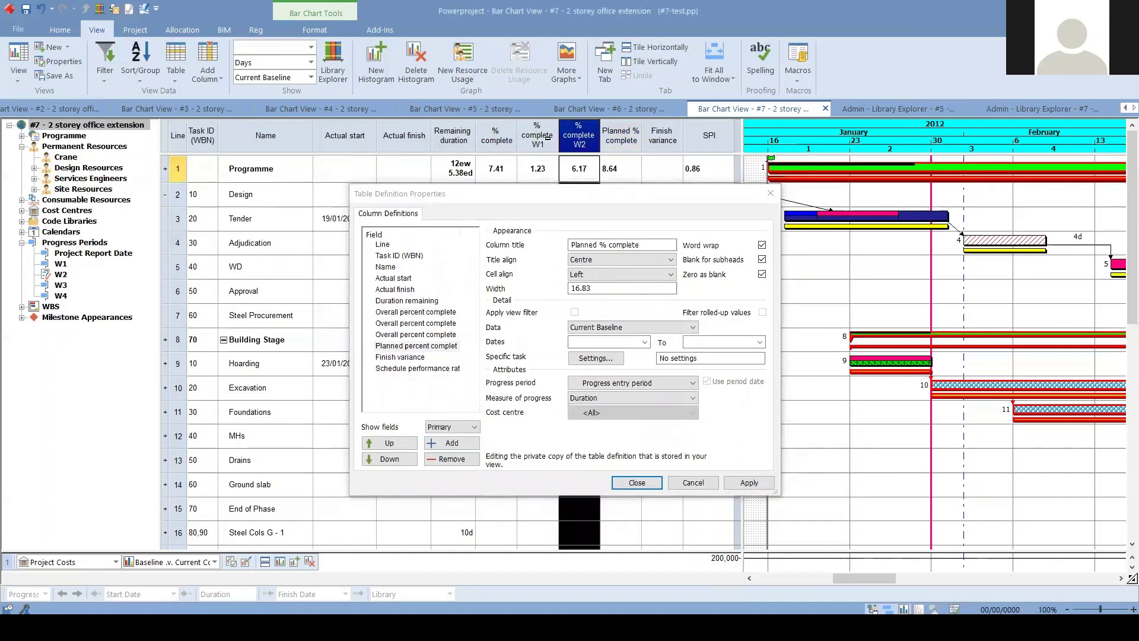
{"action": "left_click", "coordinate": [496, 141]}
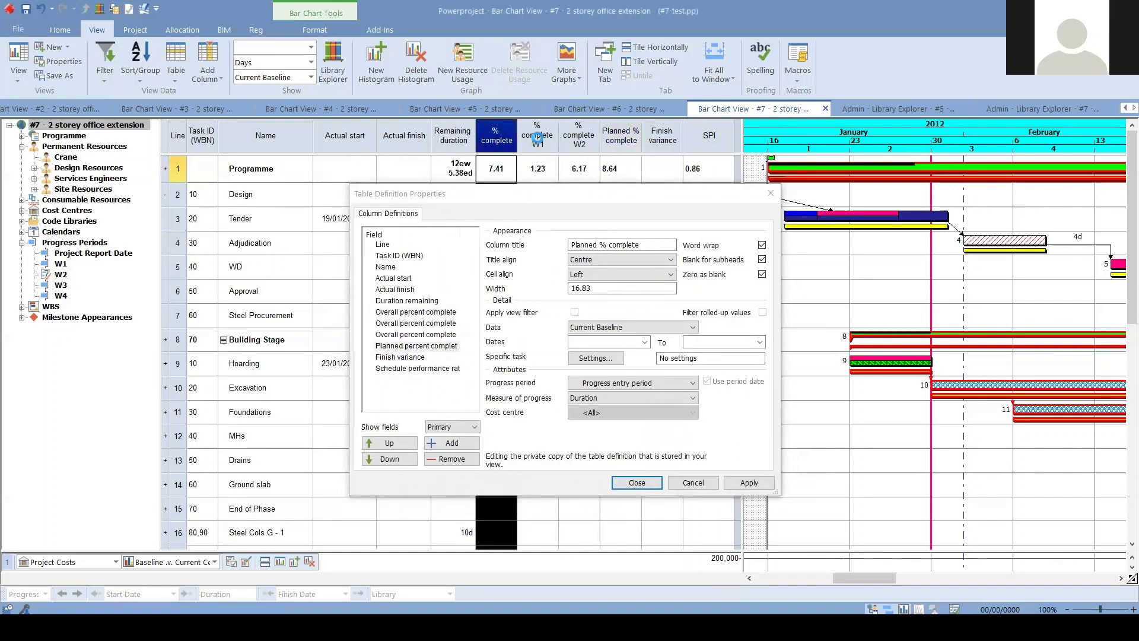
{"action": "left_click", "coordinate": [537, 138]}
{"action": "left_click", "coordinate": [577, 132]}
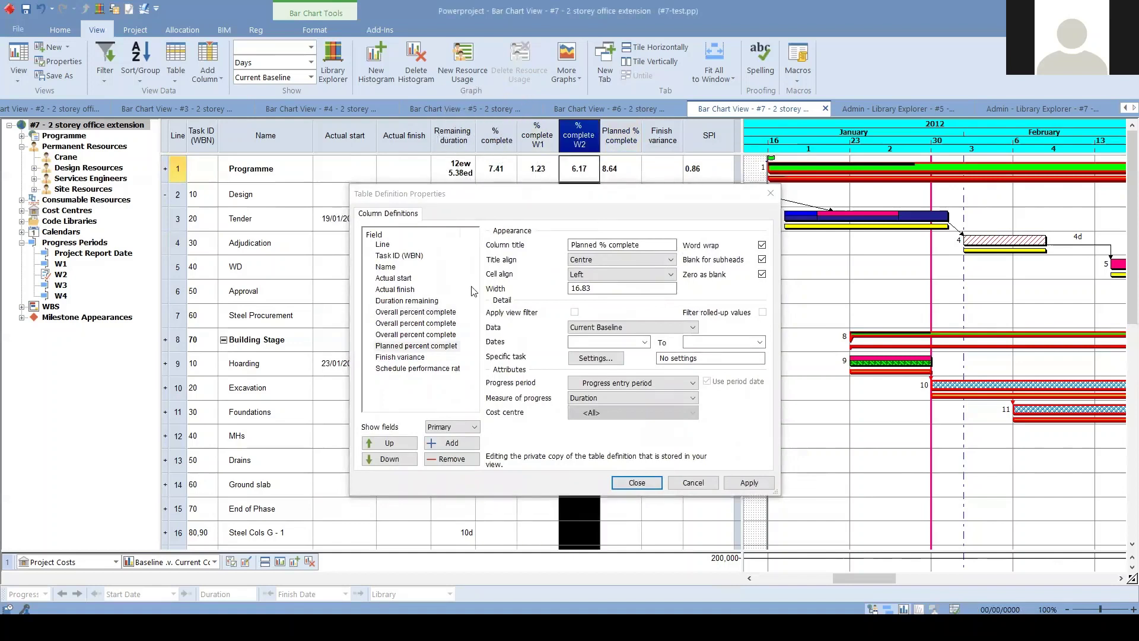
Check which progress period each overall percent complete column uses, and dismiss the table definition without applying changes.
{"action": "left_click", "coordinate": [423, 323]}
{"action": "left_click", "coordinate": [423, 323]}
{"action": "left_click", "coordinate": [423, 323]}
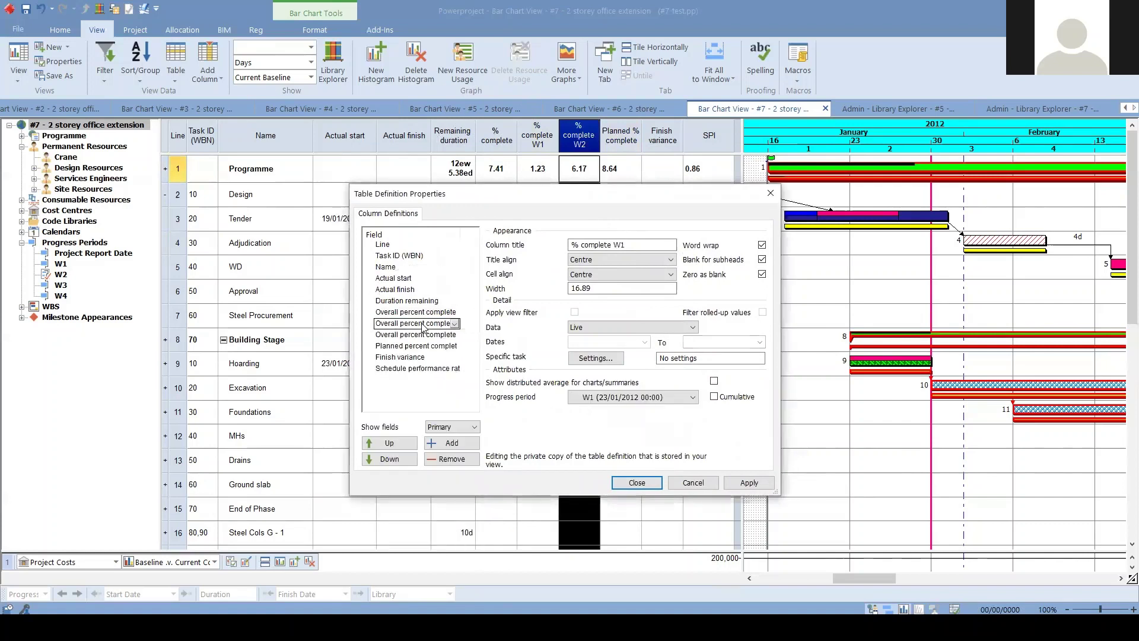
{"action": "left_click", "coordinate": [397, 312]}
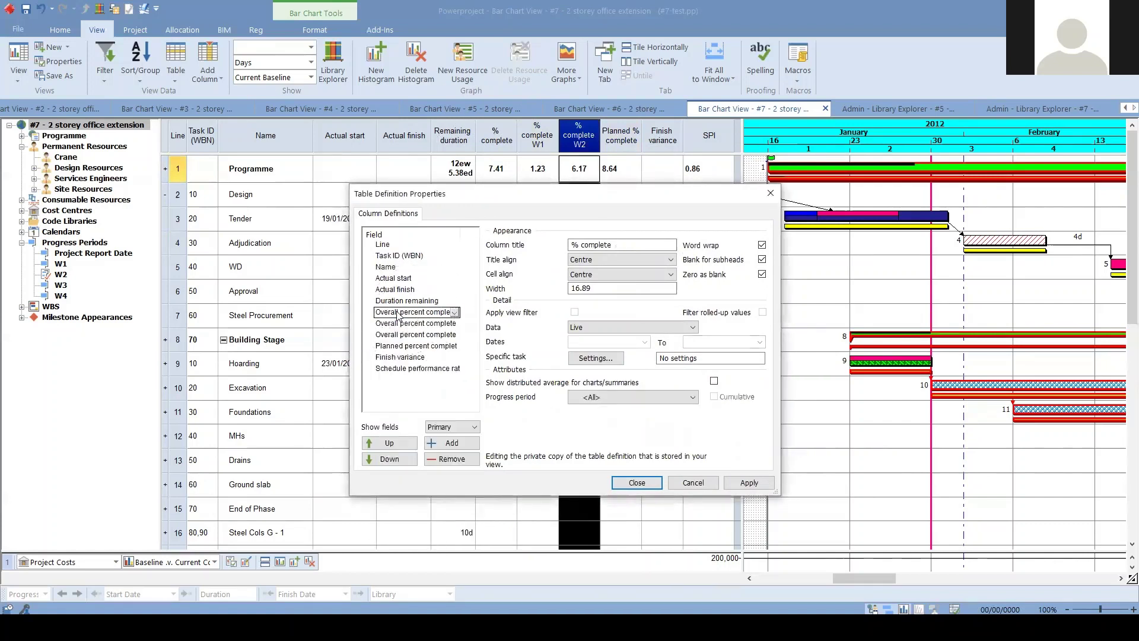
{"action": "left_click", "coordinate": [392, 324]}
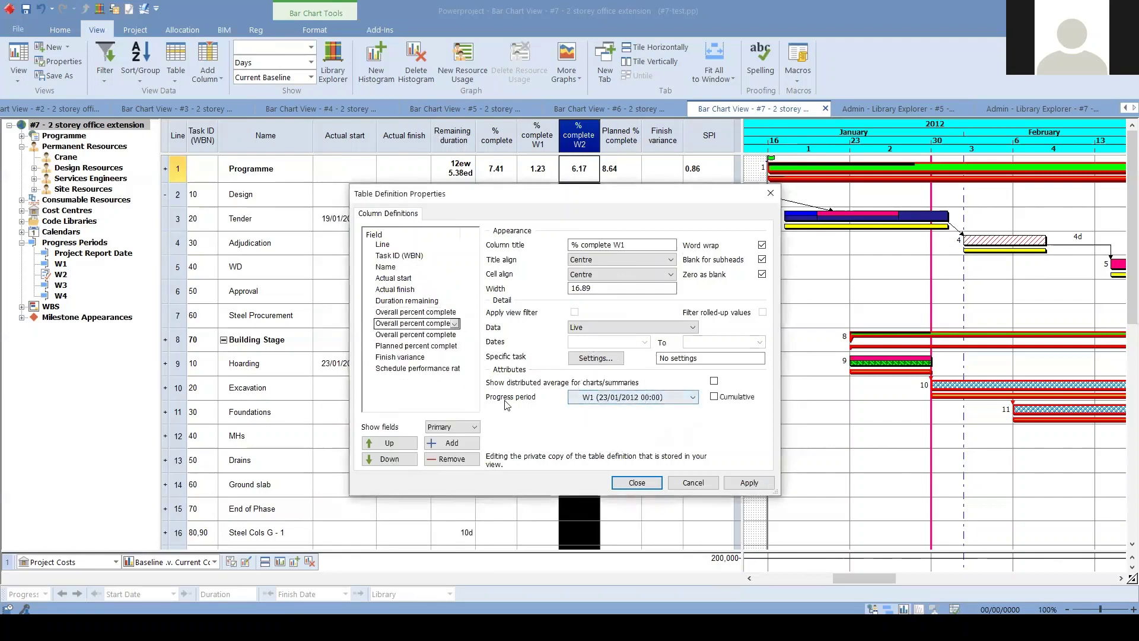
{"action": "left_click", "coordinate": [600, 400]}
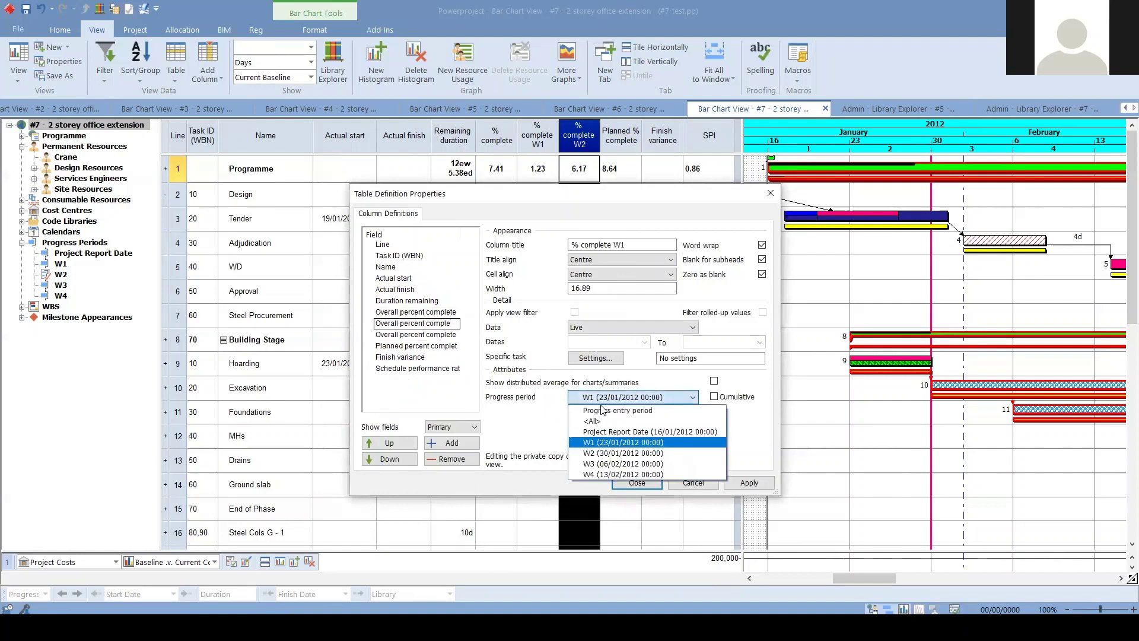
{"action": "left_click", "coordinate": [600, 453]}
{"action": "left_click", "coordinate": [419, 336]}
{"action": "left_click", "coordinate": [418, 335]}
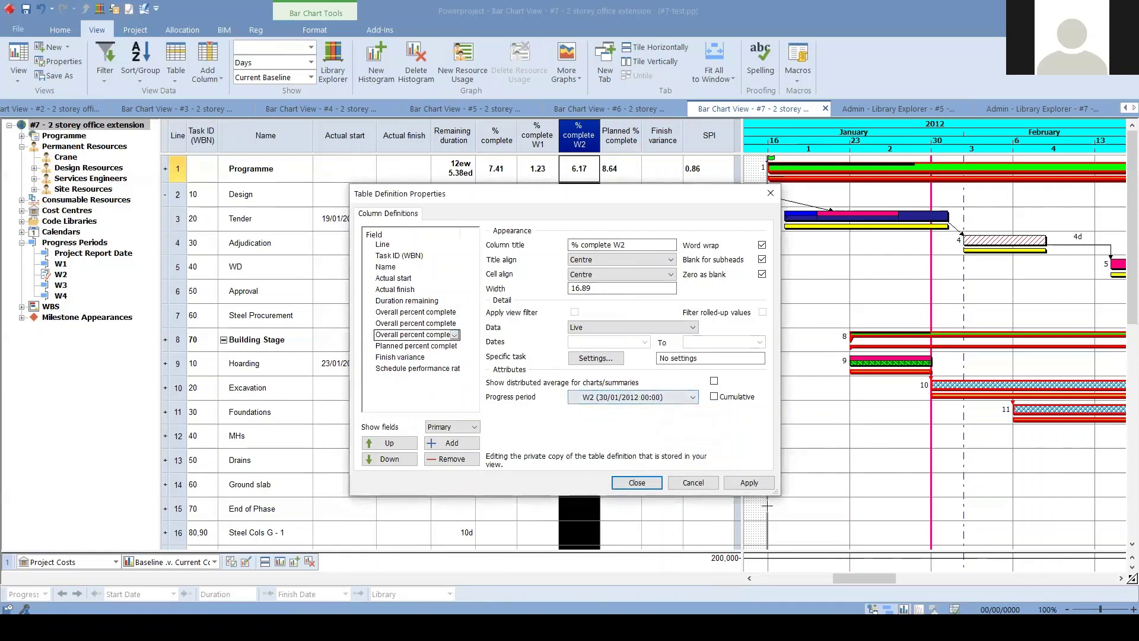
{"action": "left_click", "coordinate": [708, 485]}
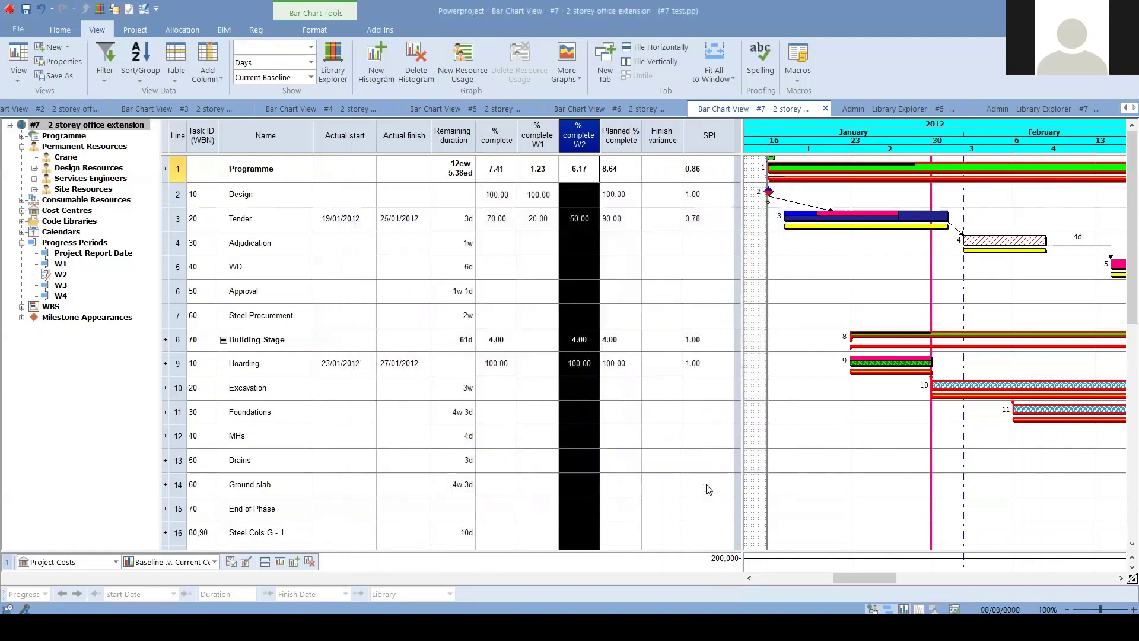
Close the open Library Explorer views, leaving only the bar chart views.
{"action": "left_click", "coordinate": [892, 113]}
{"action": "left_click", "coordinate": [970, 109]}
{"action": "left_click", "coordinate": [992, 112]}
{"action": "left_click", "coordinate": [1004, 110]}
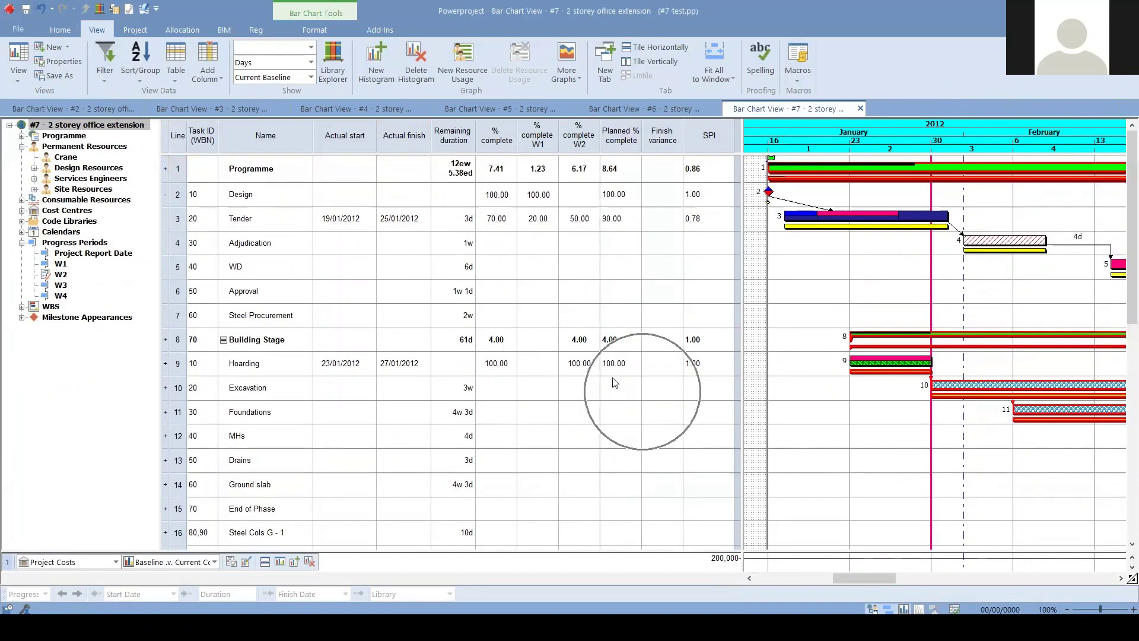
Show the BIM tools and switch to the Powerproject window containing the Bridge and Road project.
{"action": "left_click", "coordinate": [223, 30]}
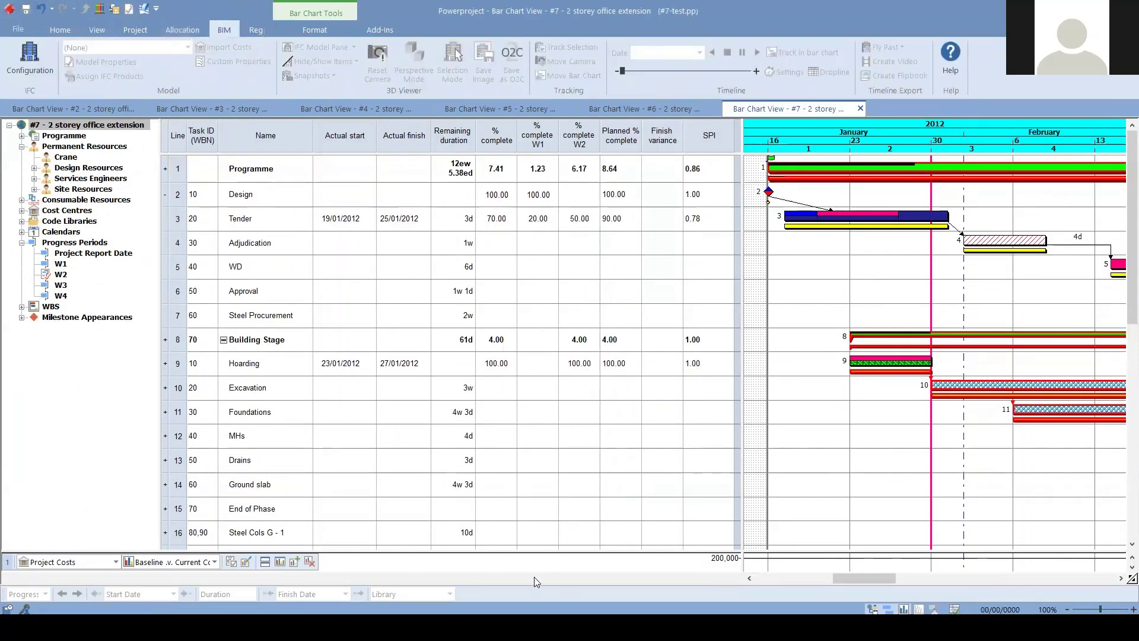
{"action": "mouse_move", "coordinate": [305, 611]}
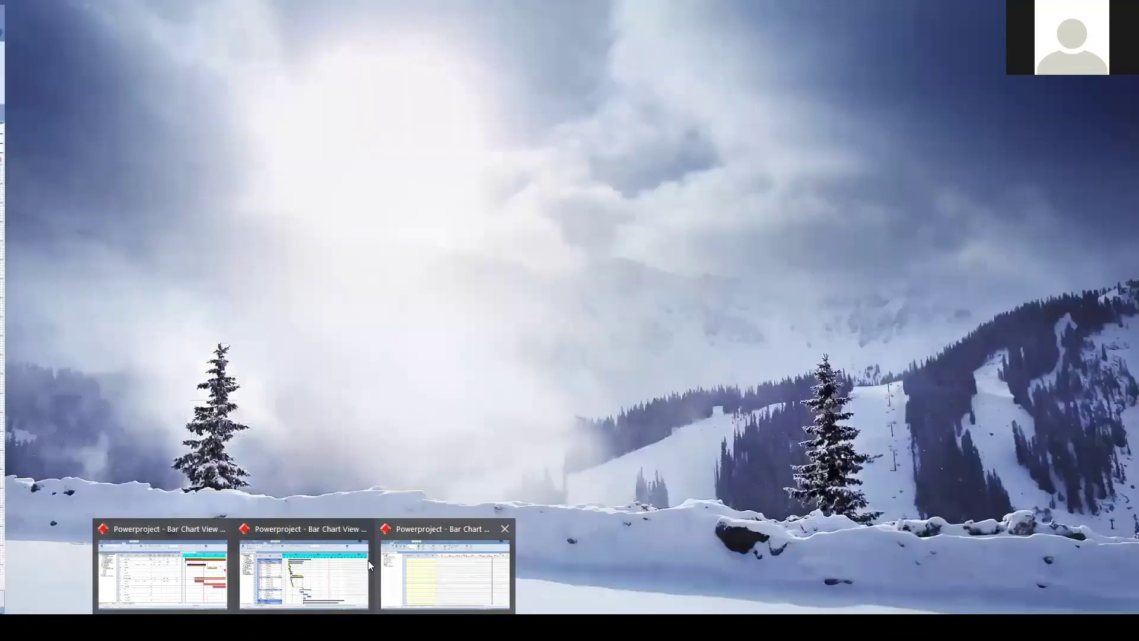
{"action": "left_click", "coordinate": [165, 542]}
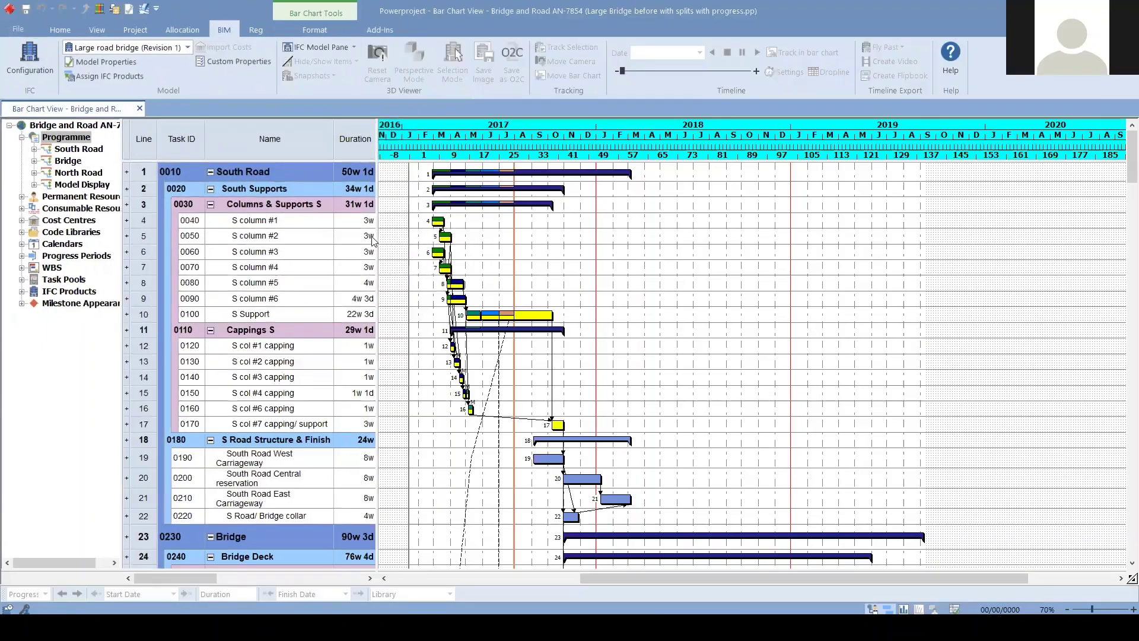
{"action": "scroll", "coordinate": [380, 251], "scroll_direction": "down", "scroll_amount": 1}
{"action": "scroll", "coordinate": [380, 252], "scroll_direction": "up", "scroll_amount": 1}
Review the project's import and export options for Primavera, Microsoft Project, CSV and HTML, and return to the bar chart.
{"action": "left_click", "coordinate": [18, 30]}
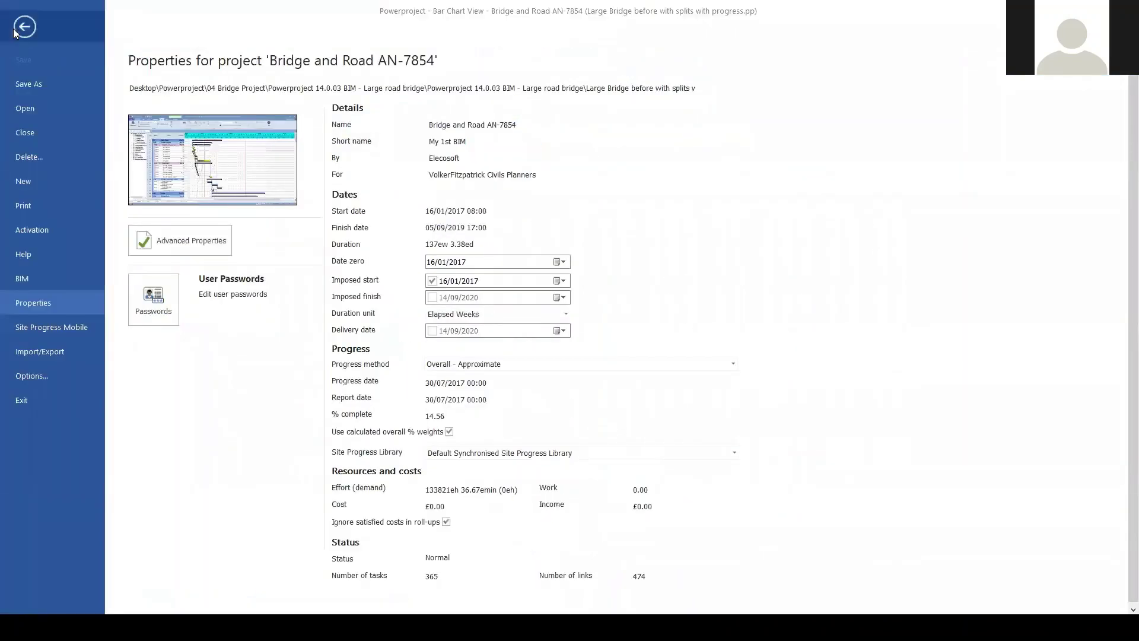
{"action": "left_click", "coordinate": [44, 352]}
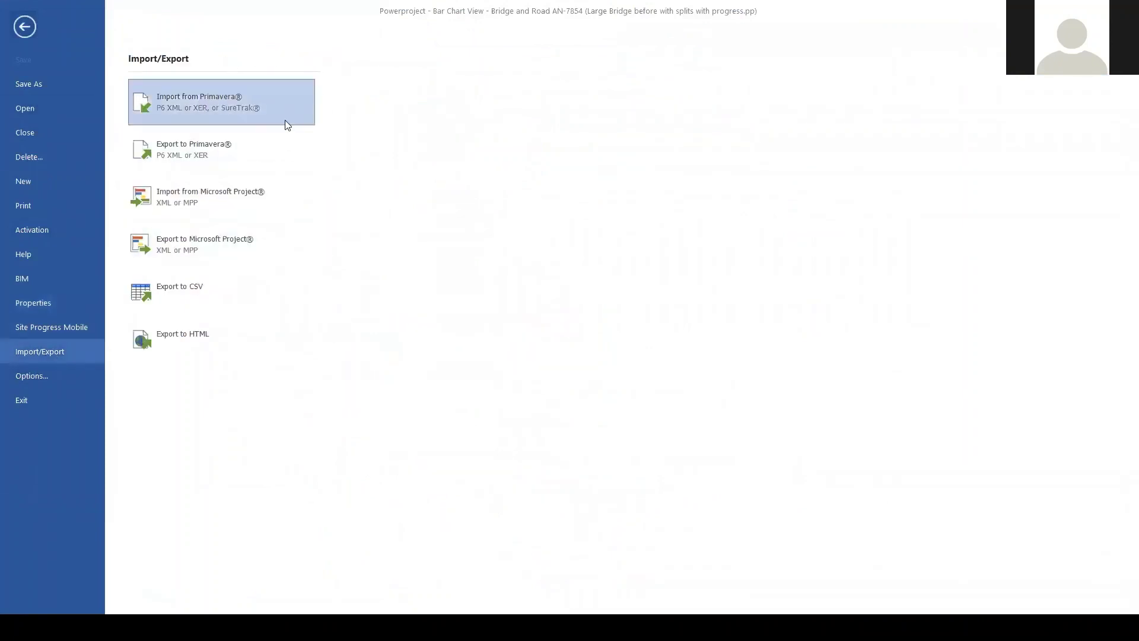
{"action": "left_click", "coordinate": [248, 168]}
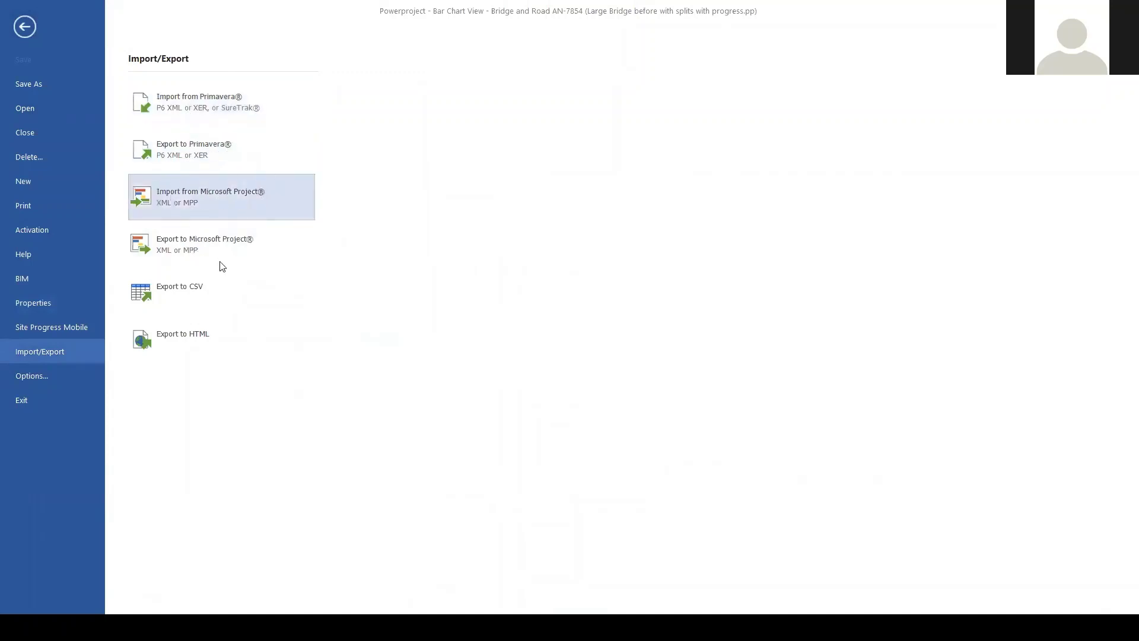
{"action": "left_click", "coordinate": [24, 27]}
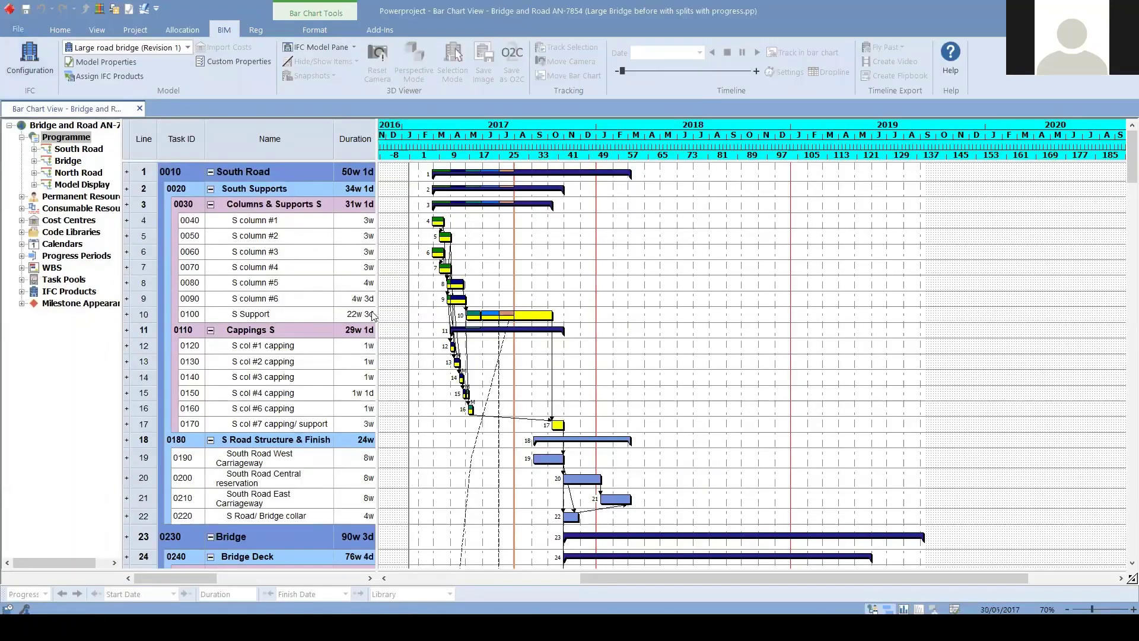
Widen the table to review the tasks' IFC product assignments, and narrow it to end at the Total float column.
{"action": "left_click_drag", "start_coordinate": [379, 314], "coordinate": [542, 314]}
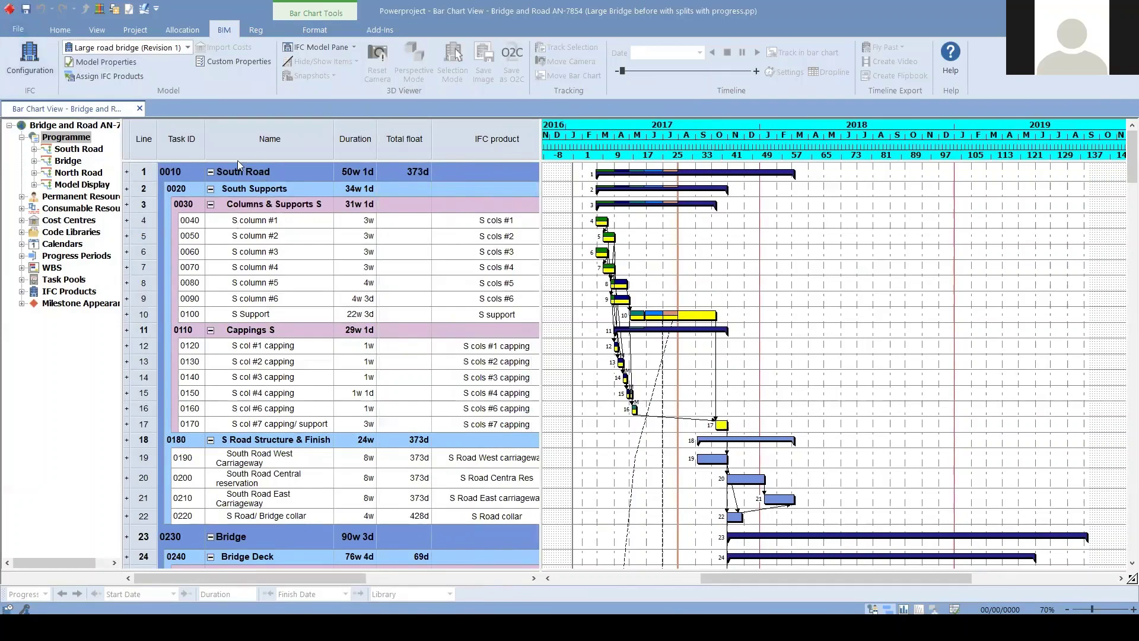
{"action": "left_click_drag", "start_coordinate": [250, 174], "coordinate": [286, 264]}
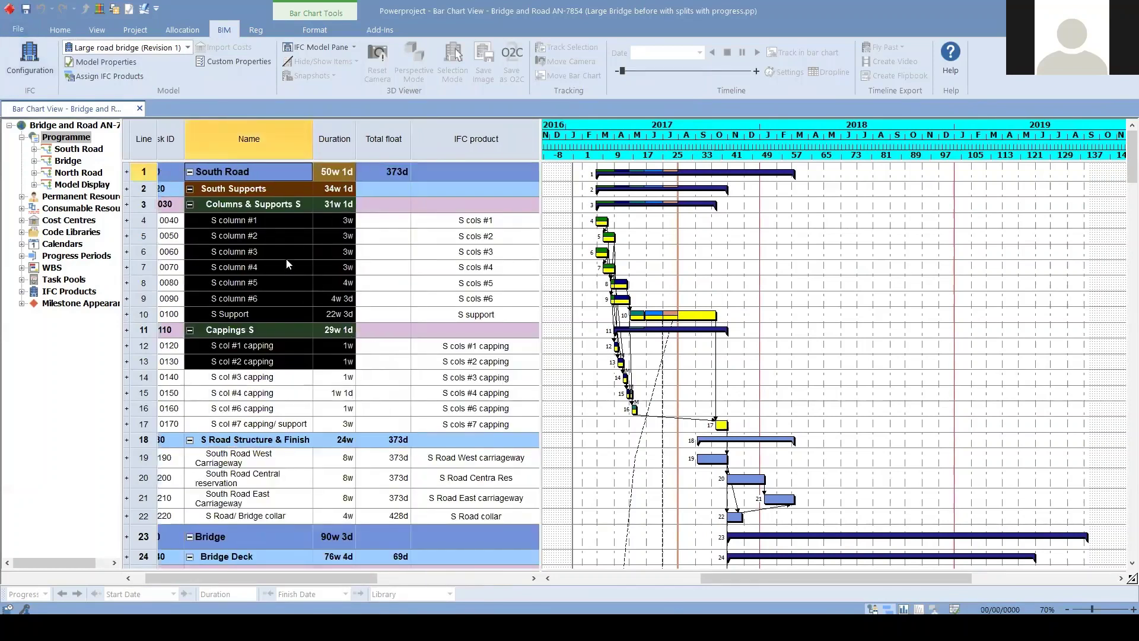
{"action": "left_click", "coordinate": [286, 245]}
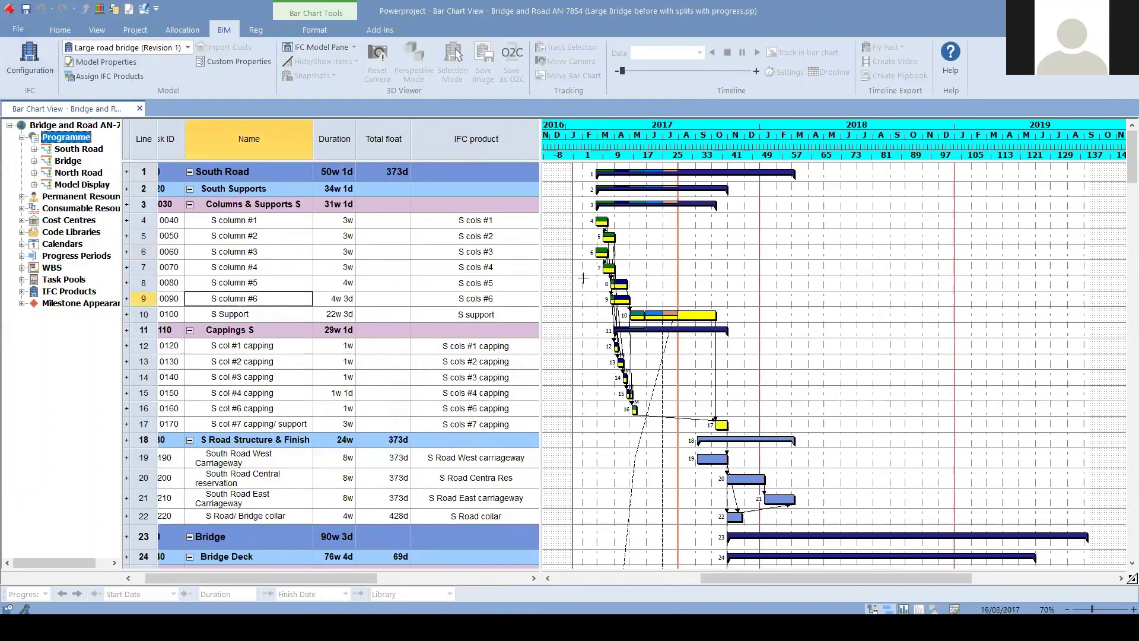
{"action": "left_click_drag", "start_coordinate": [554, 294], "coordinate": [411, 295]}
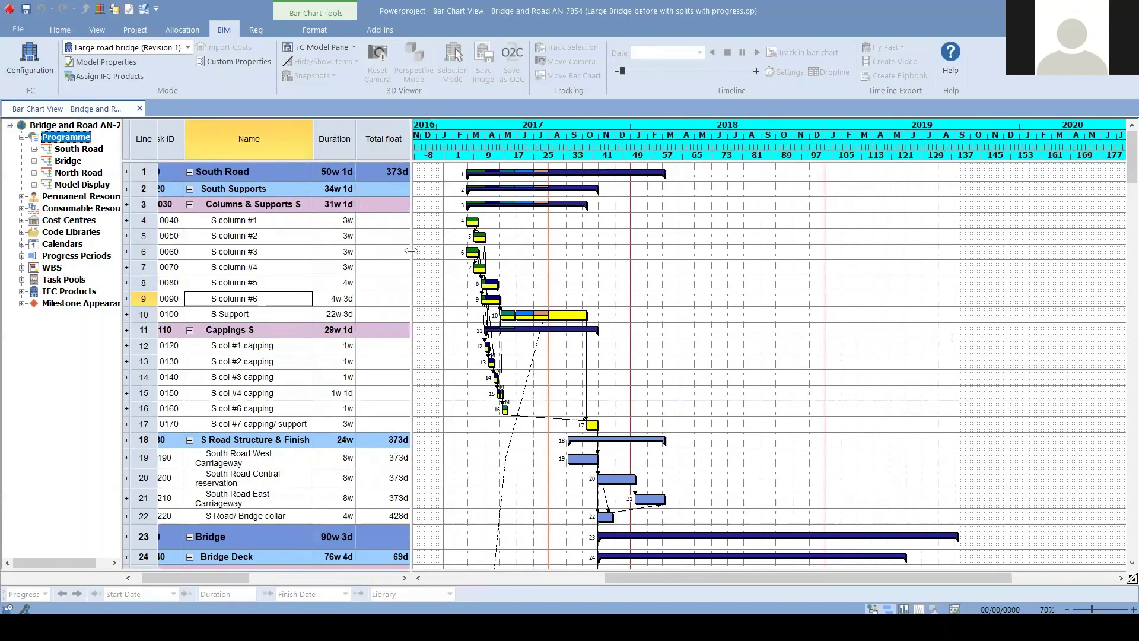
{"action": "mouse_move", "coordinate": [410, 256]}
{"action": "left_mouse_down"}
{"action": "mouse_move", "coordinate": [914, 255]}
{"action": "mouse_move", "coordinate": [416, 264]}
{"action": "left_mouse_up"}
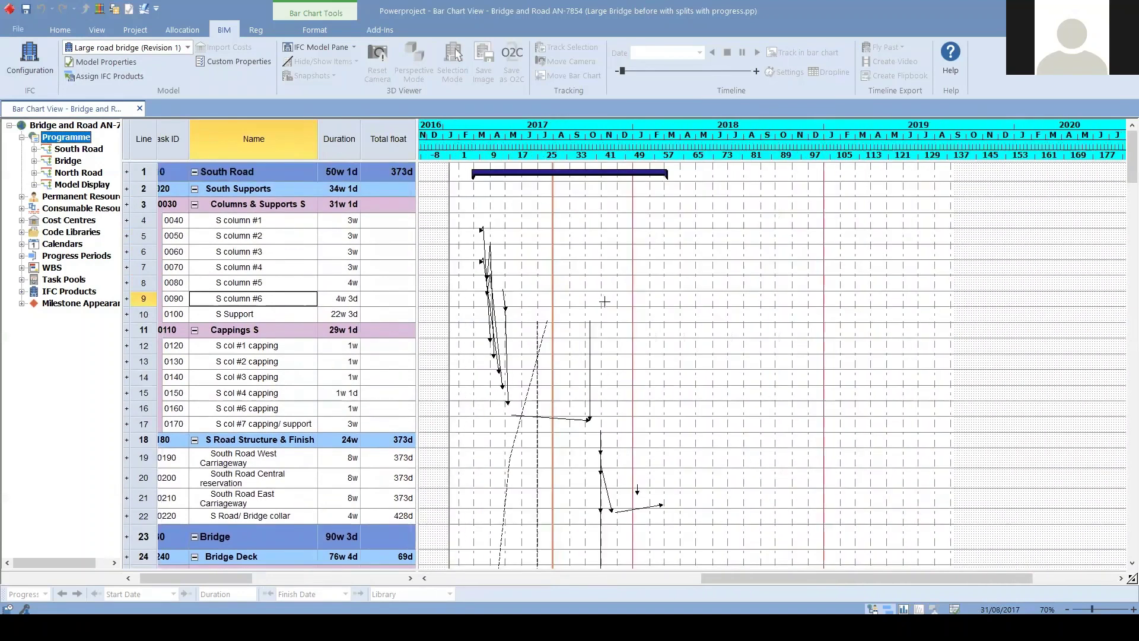
Review the project's BIM model configuration, including its local and group IFC models, and return to the bar chart.
{"action": "left_click", "coordinate": [19, 33]}
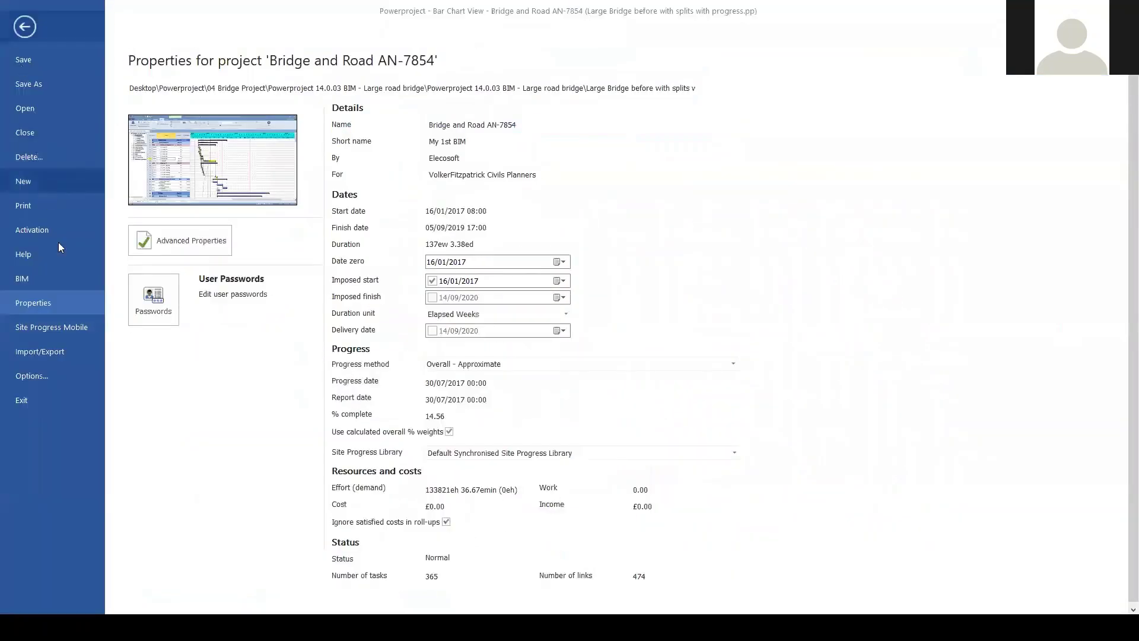
{"action": "left_click", "coordinate": [45, 278]}
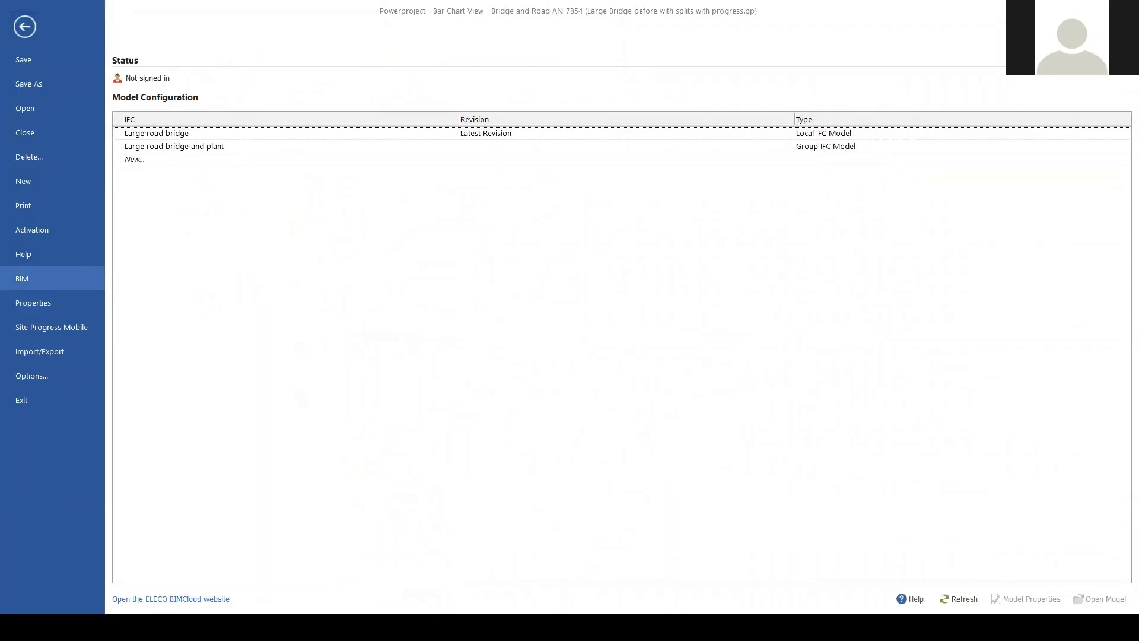
{"action": "left_click", "coordinate": [24, 27]}
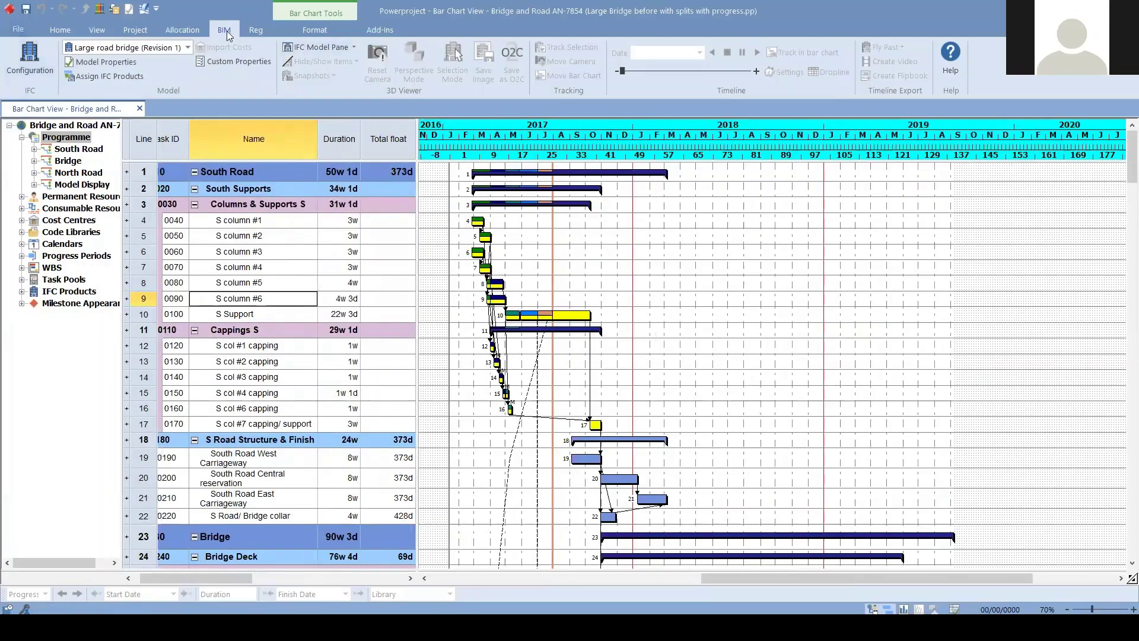
Show the IFC model of the large road bridge beside the bar chart and orbit it to a side view.
{"action": "left_click", "coordinate": [296, 47]}
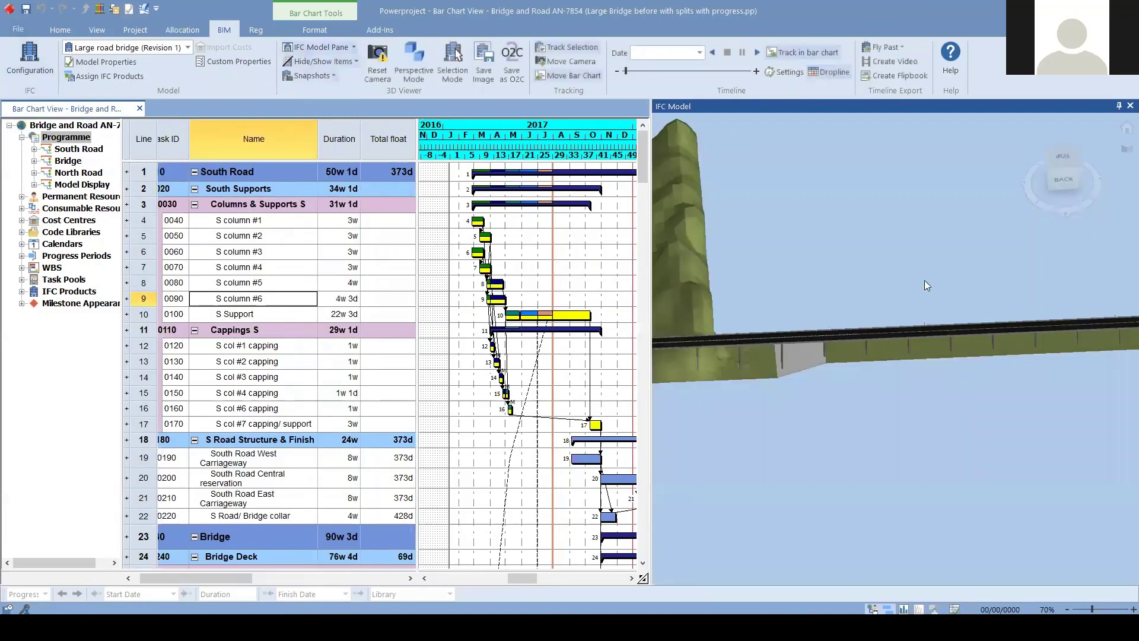
{"action": "left_click_drag", "start_coordinate": [846, 325], "coordinate": [767, 351]}
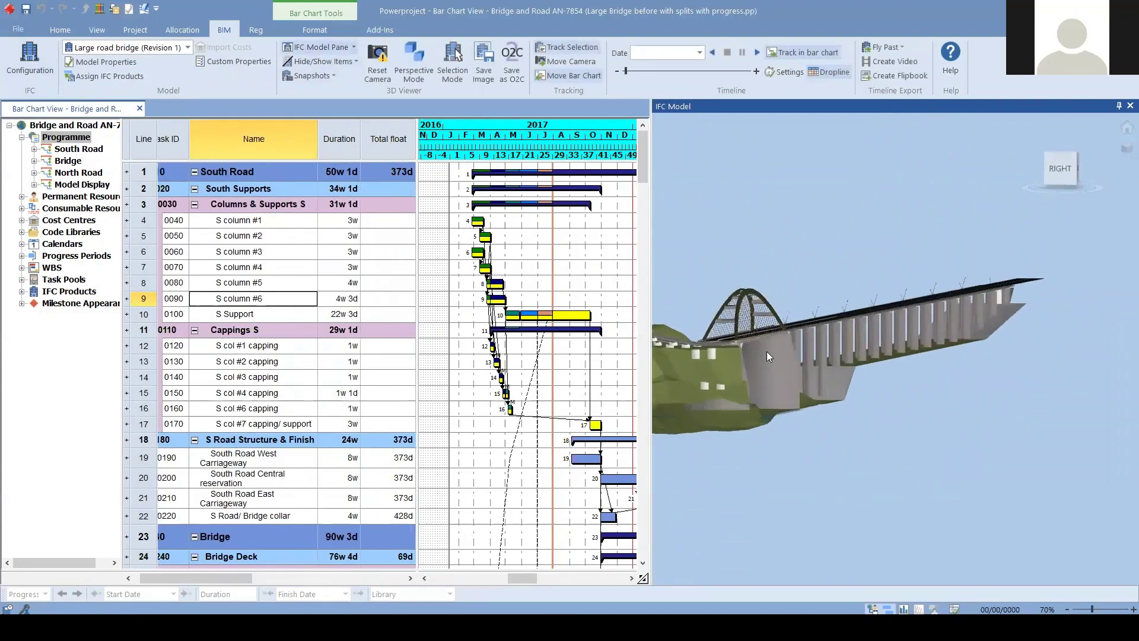
Try the IFC Model pane floating over the bar chart and docked to the left of the programme.
{"action": "left_click_drag", "start_coordinate": [801, 106], "coordinate": [185, 197]}
{"action": "left_click_drag", "start_coordinate": [287, 232], "coordinate": [762, 195]}
{"action": "scroll", "coordinate": [511, 295], "scroll_direction": "down", "scroll_amount": 2}
{"action": "scroll", "coordinate": [511, 295], "scroll_direction": "up", "scroll_amount": 2}
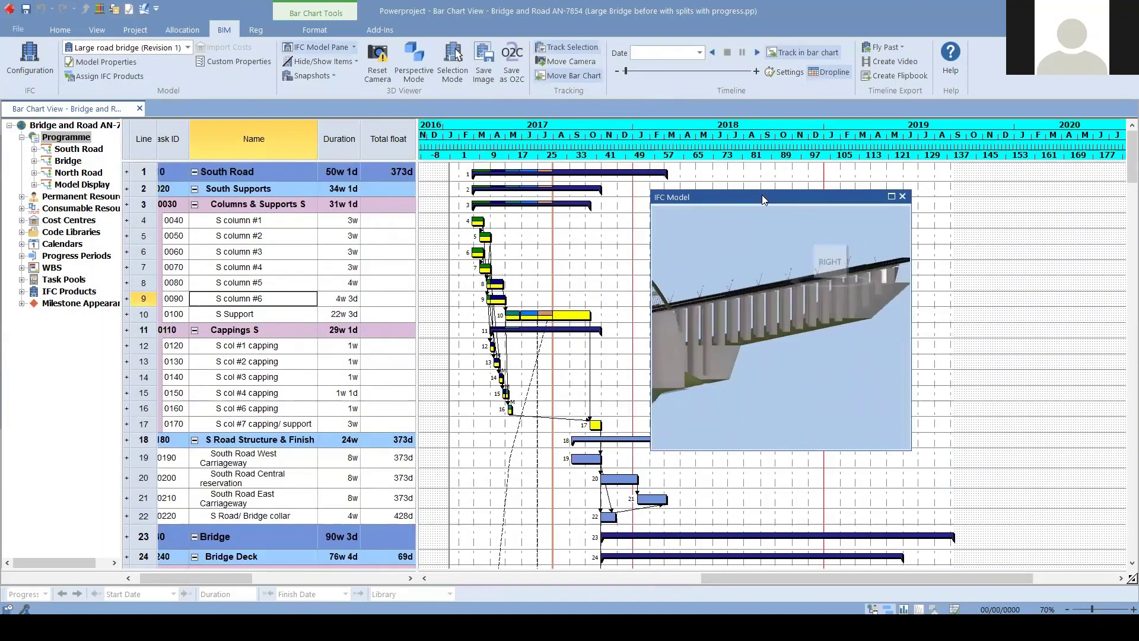
{"action": "left_click_drag", "start_coordinate": [762, 195], "coordinate": [570, 101]}
{"action": "left_click_drag", "start_coordinate": [469, 258], "coordinate": [469, 284]}
{"action": "left_click_drag", "start_coordinate": [479, 106], "coordinate": [5, 284]}
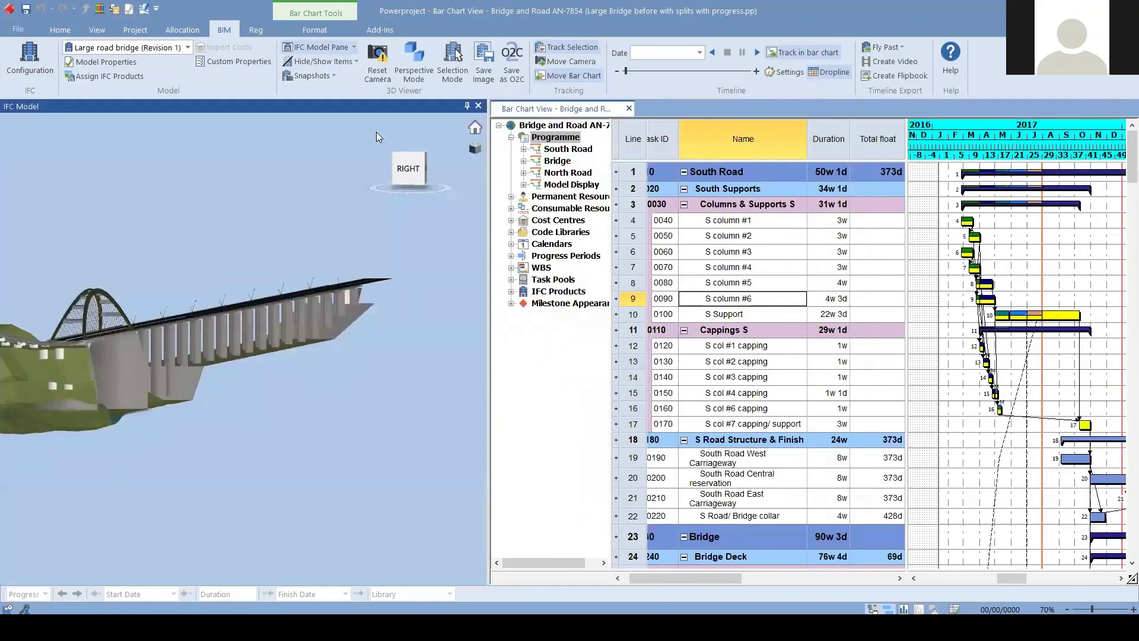
Dock the IFC Model pane across the full width above the bar chart and orbit the bridge to a back view.
{"action": "left_click_drag", "start_coordinate": [367, 108], "coordinate": [1122, 215]}
{"action": "left_click_drag", "start_coordinate": [985, 212], "coordinate": [692, 121]}
{"action": "left_click_drag", "start_coordinate": [458, 205], "coordinate": [382, 212]}
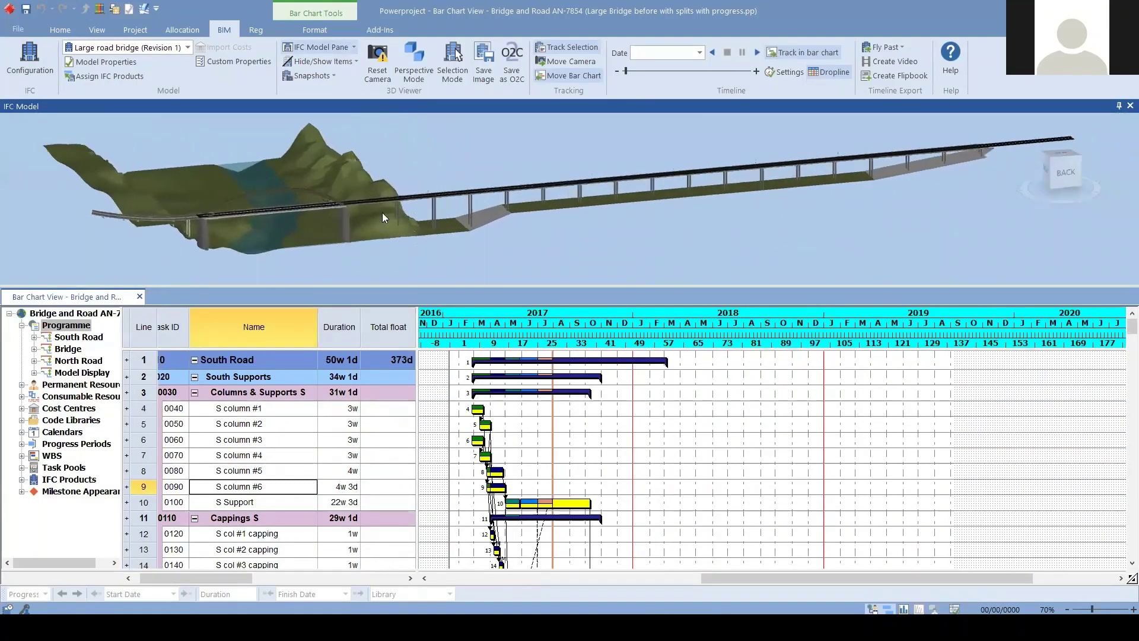
Play the construction timeline, pause it at 04/12/2017 and examine the partly built bridge around the river up close.
{"action": "left_click_drag", "start_coordinate": [376, 288], "coordinate": [384, 264]}
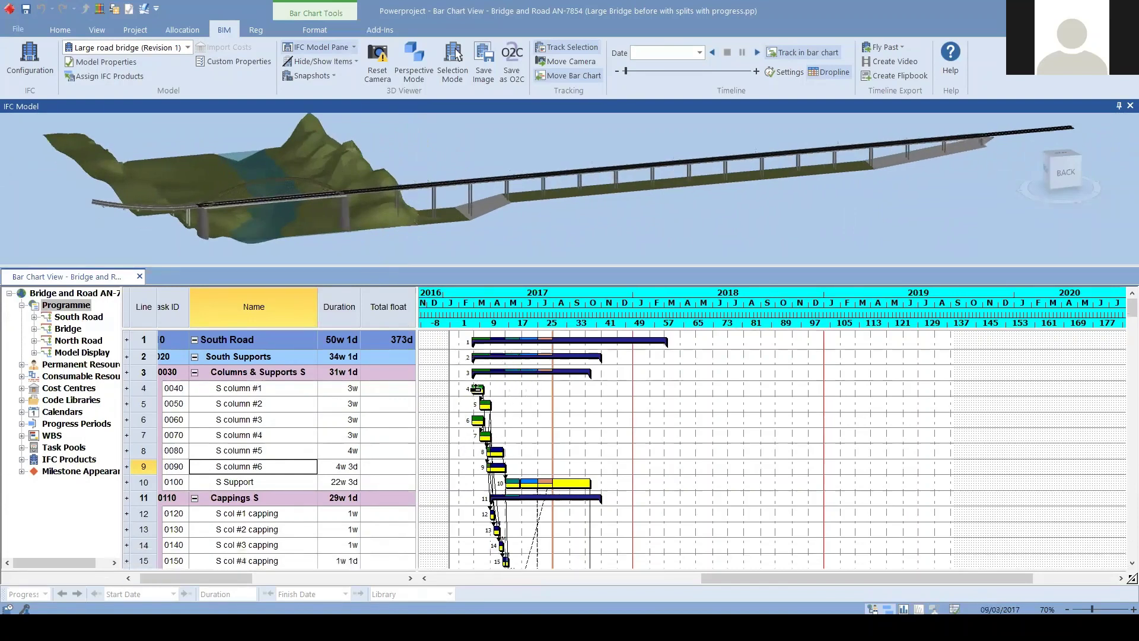
{"action": "left_click", "coordinate": [758, 52]}
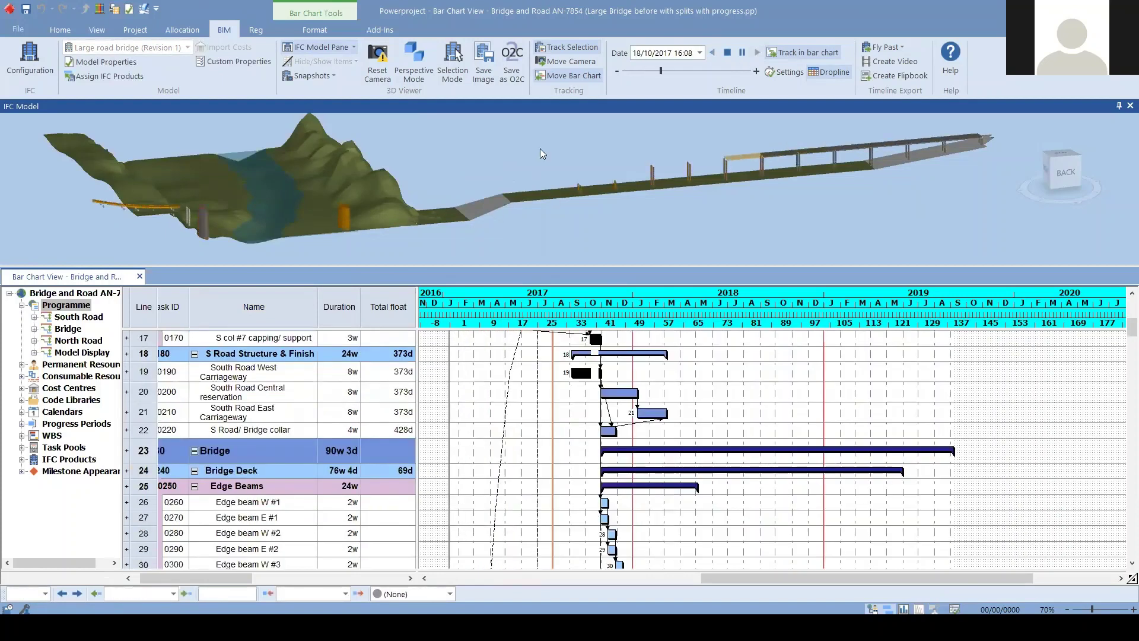
{"action": "left_click", "coordinate": [742, 52]}
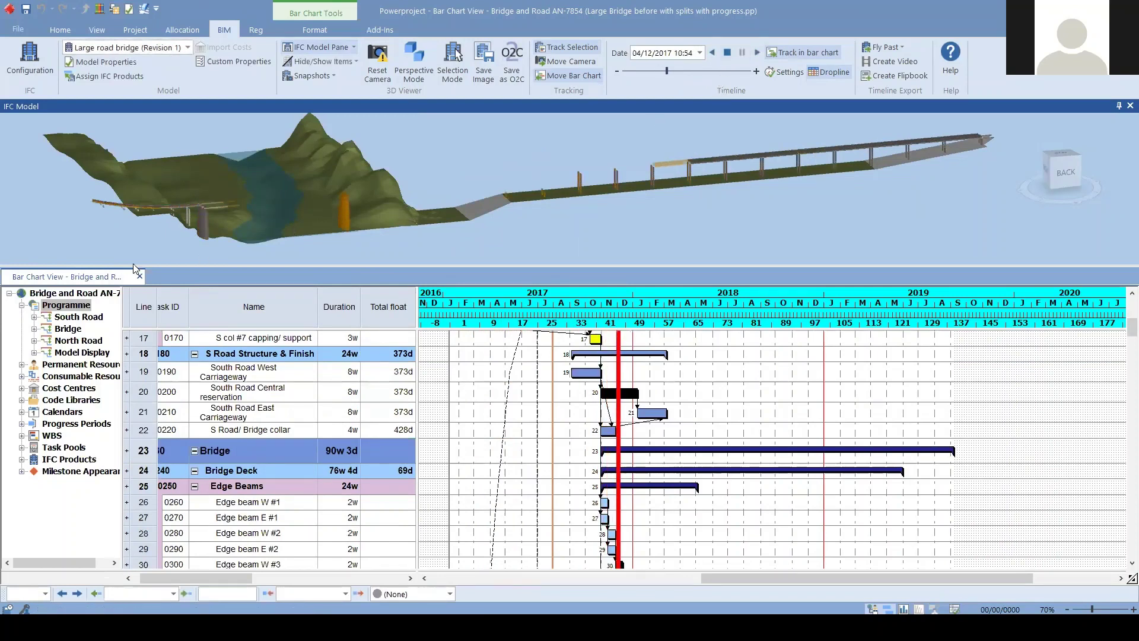
{"action": "scroll", "coordinate": [176, 218], "scroll_direction": "up", "scroll_amount": 5}
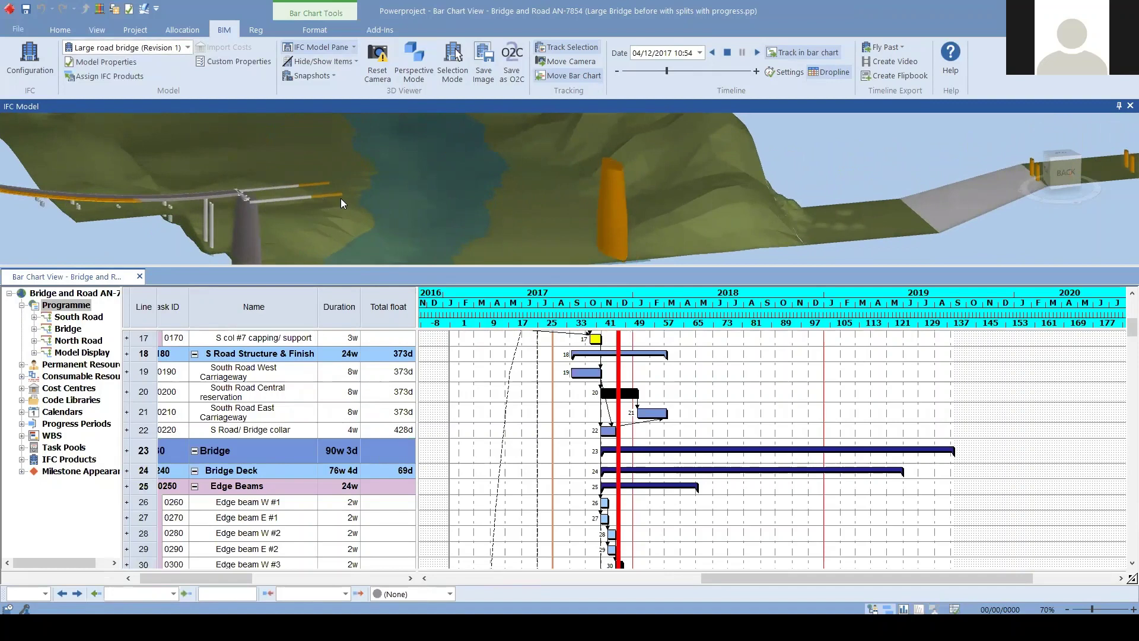
{"action": "scroll", "coordinate": [646, 209], "scroll_direction": "down", "scroll_amount": 5}
{"action": "left_click_drag", "start_coordinate": [769, 209], "coordinate": [467, 211]}
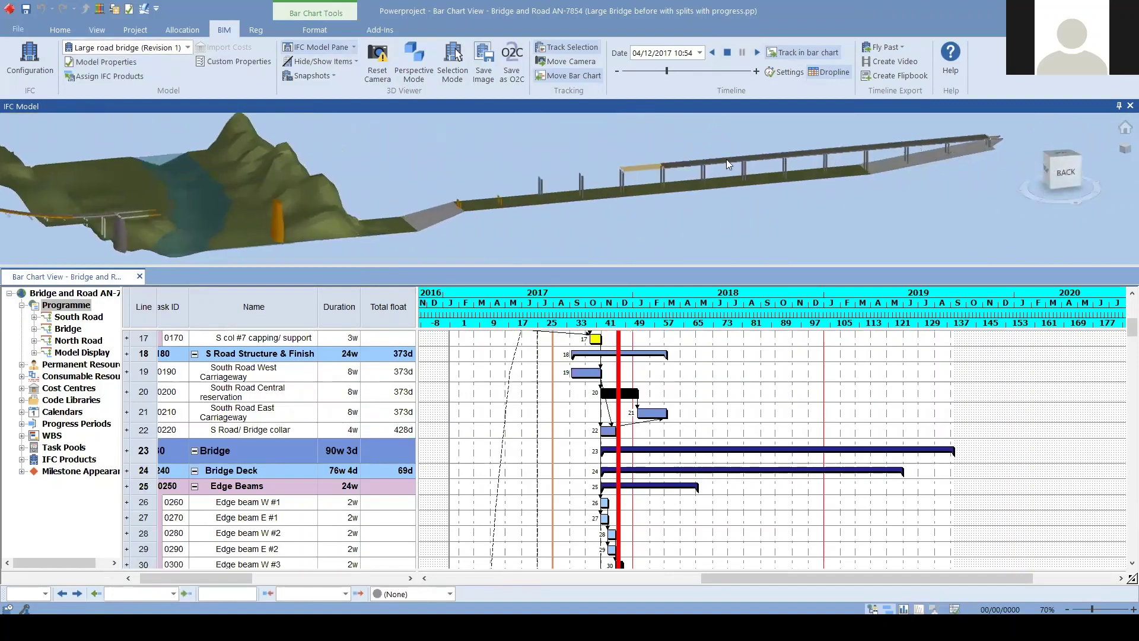
{"action": "scroll", "coordinate": [302, 200], "scroll_direction": "up", "scroll_amount": 5}
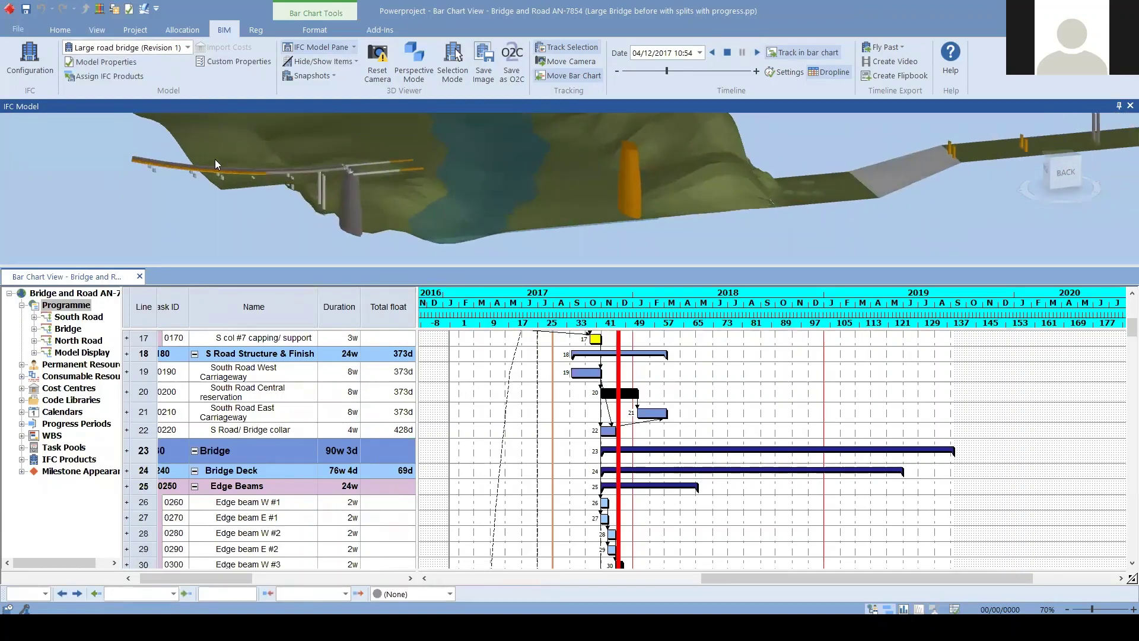
Resume the timeline past mid-2019 and stop it, and replay the construction sequence with the whole bridge in view.
{"action": "left_click", "coordinate": [758, 53]}
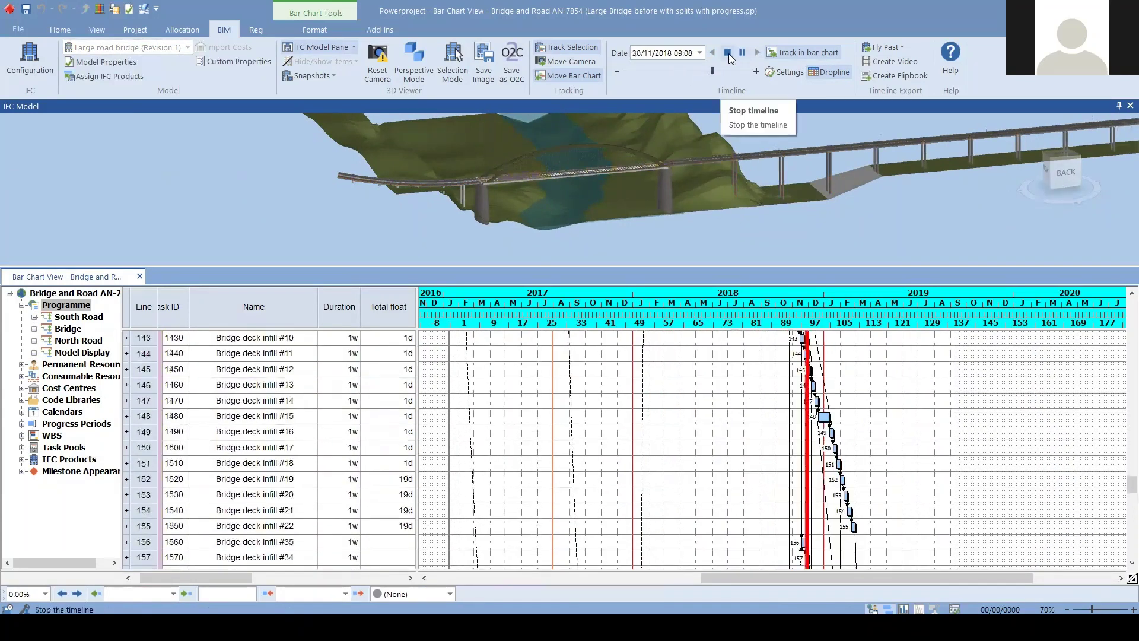
{"action": "left_click", "coordinate": [728, 54]}
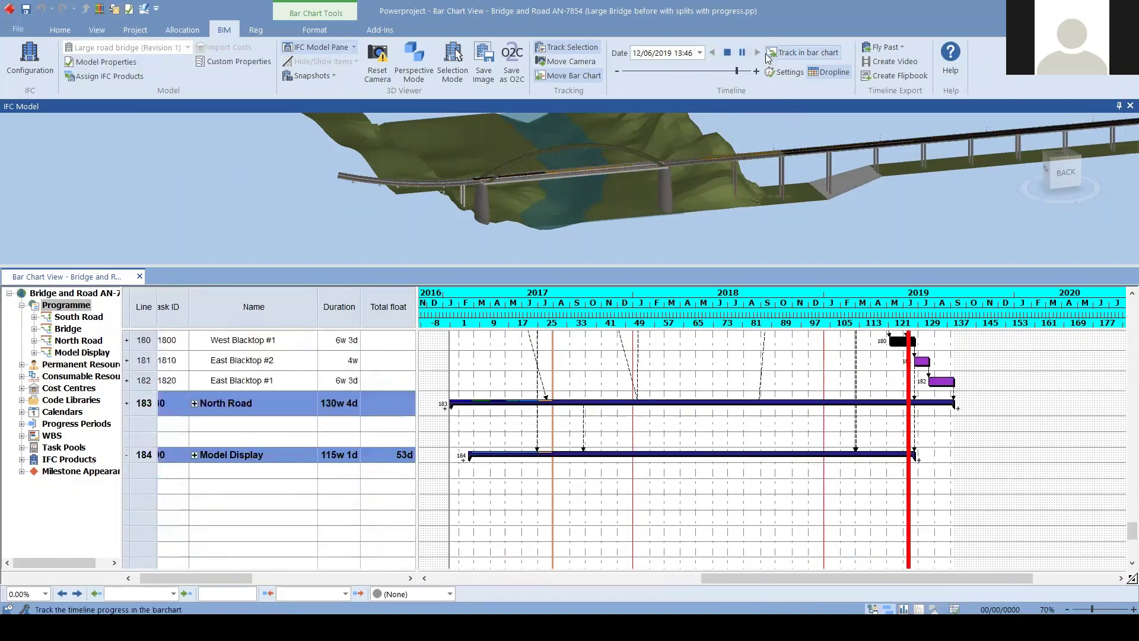
{"action": "left_click", "coordinate": [727, 52]}
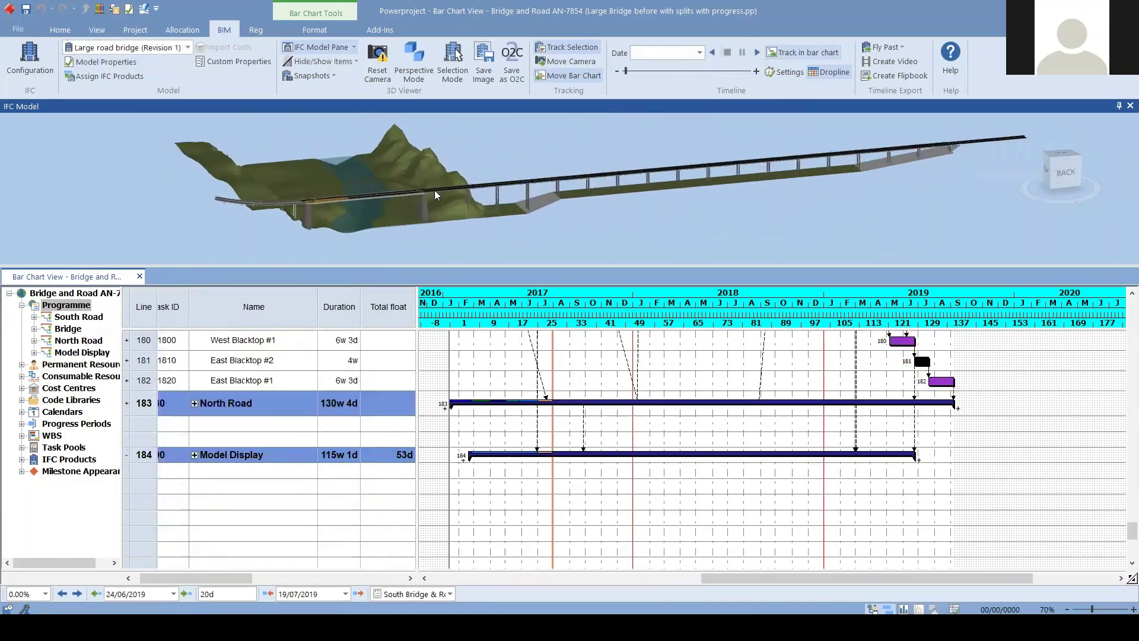
{"action": "left_click", "coordinate": [756, 53]}
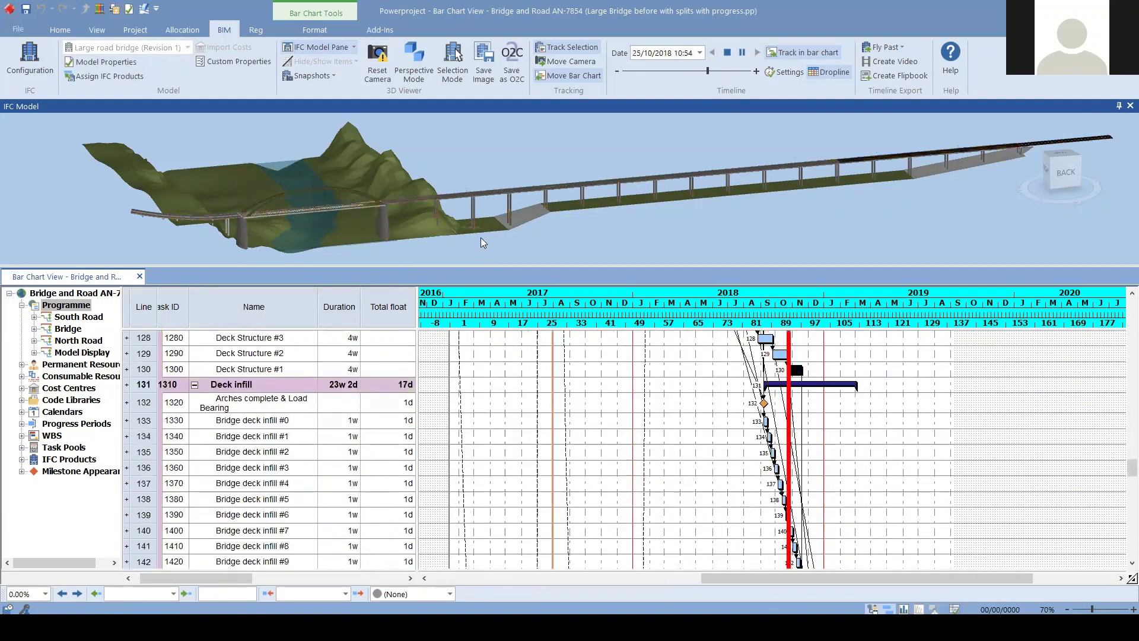
{"action": "left_click", "coordinate": [728, 52]}
Show the baseline bars beneath the task bars, review them down the programme and return to the BIM tools.
{"action": "left_click", "coordinate": [311, 28]}
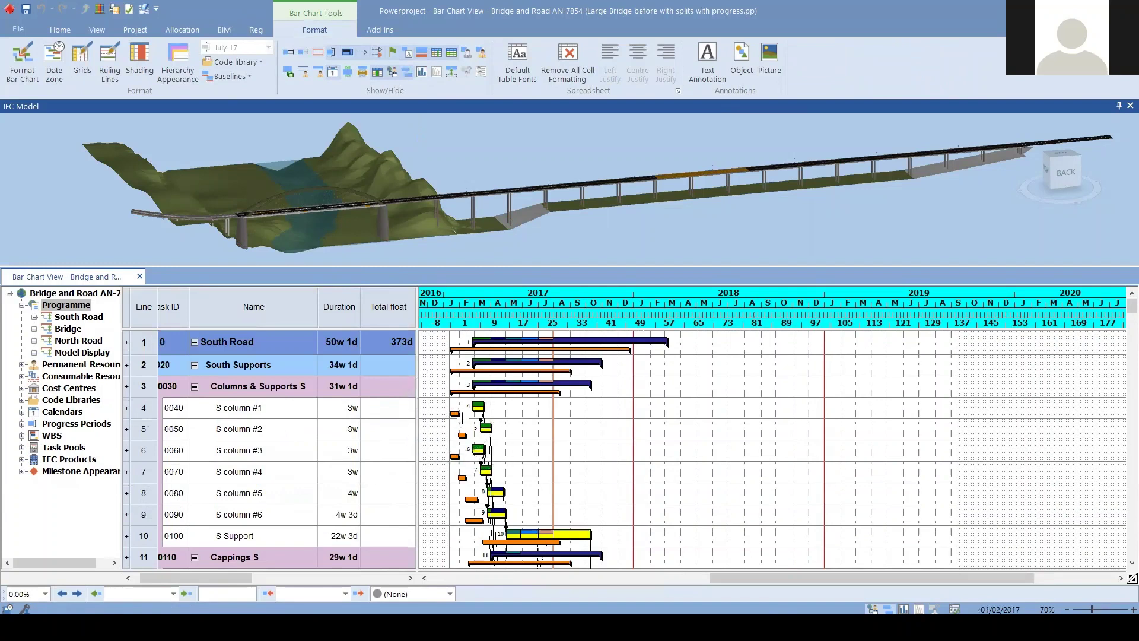
{"action": "scroll", "coordinate": [475, 409], "scroll_direction": "down", "scroll_amount": 1}
{"action": "scroll", "coordinate": [555, 450], "scroll_direction": "down", "scroll_amount": 1}
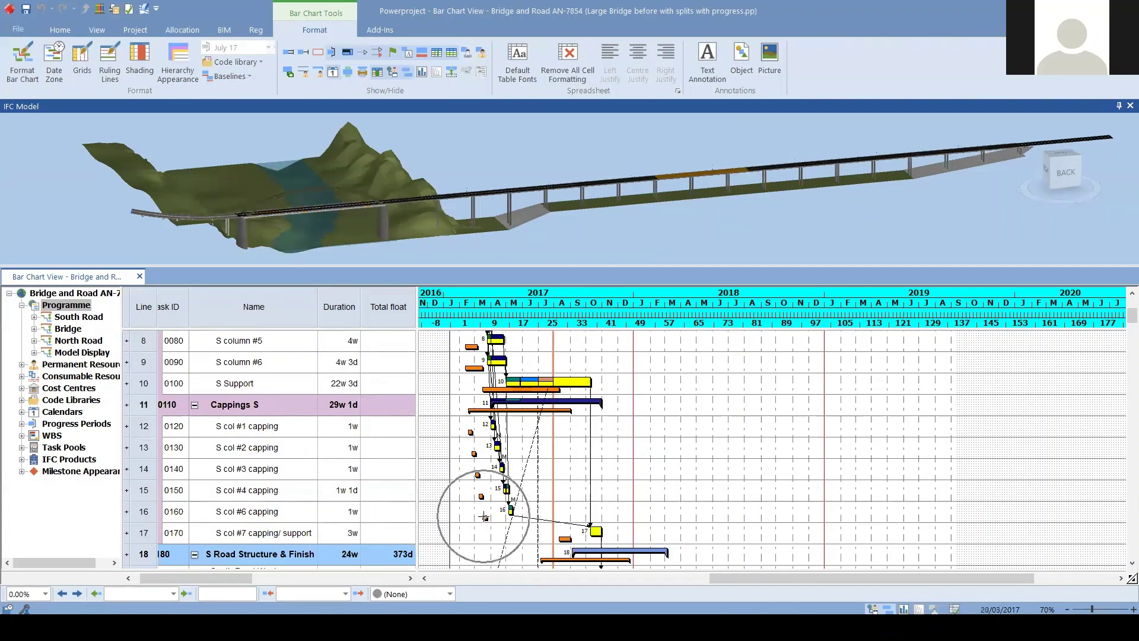
{"action": "scroll", "coordinate": [485, 517], "scroll_direction": "down", "scroll_amount": 1}
{"action": "scroll", "coordinate": [579, 439], "scroll_direction": "down", "scroll_amount": 1}
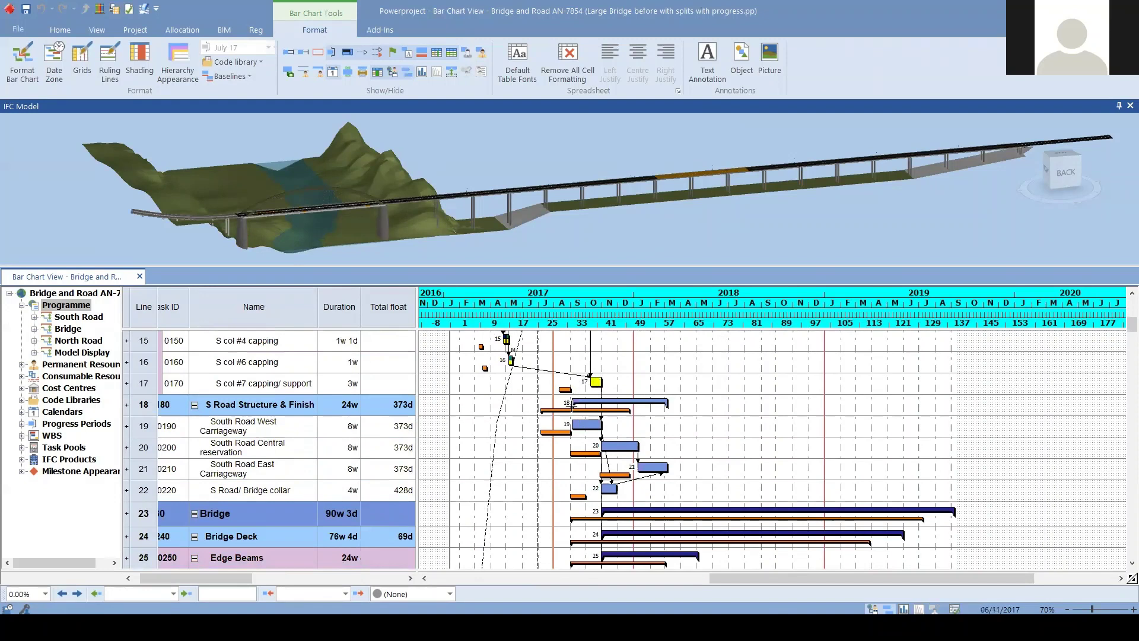
{"action": "scroll", "coordinate": [580, 462], "scroll_direction": "down", "scroll_amount": 1}
{"action": "scroll", "coordinate": [580, 463], "scroll_direction": "up", "scroll_amount": 5}
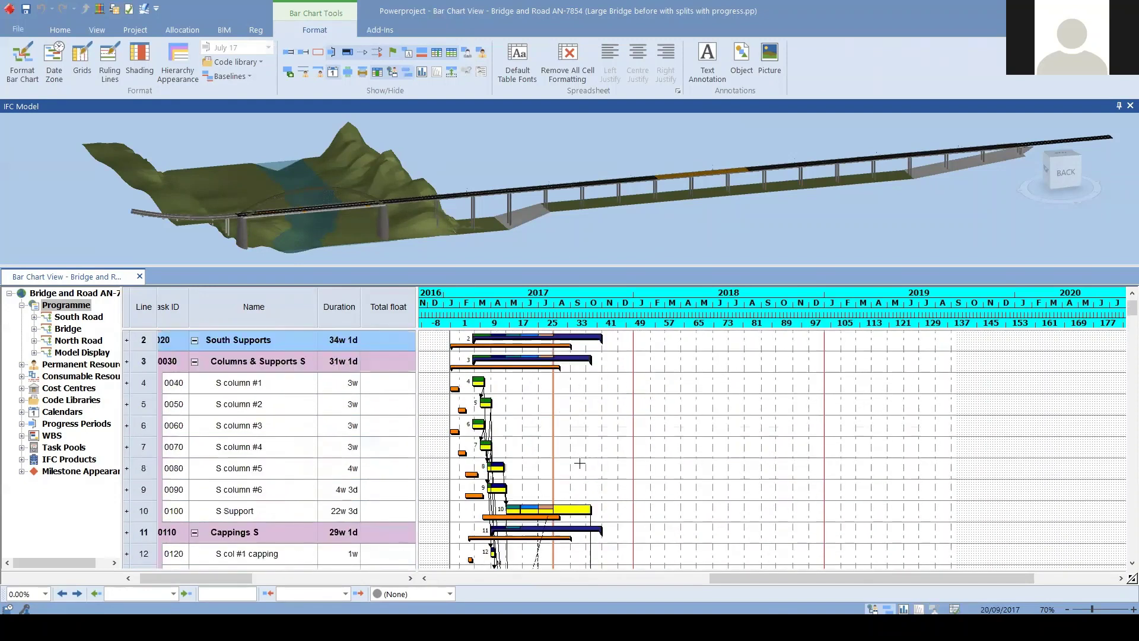
{"action": "left_click_drag", "start_coordinate": [466, 266], "coordinate": [522, 310]}
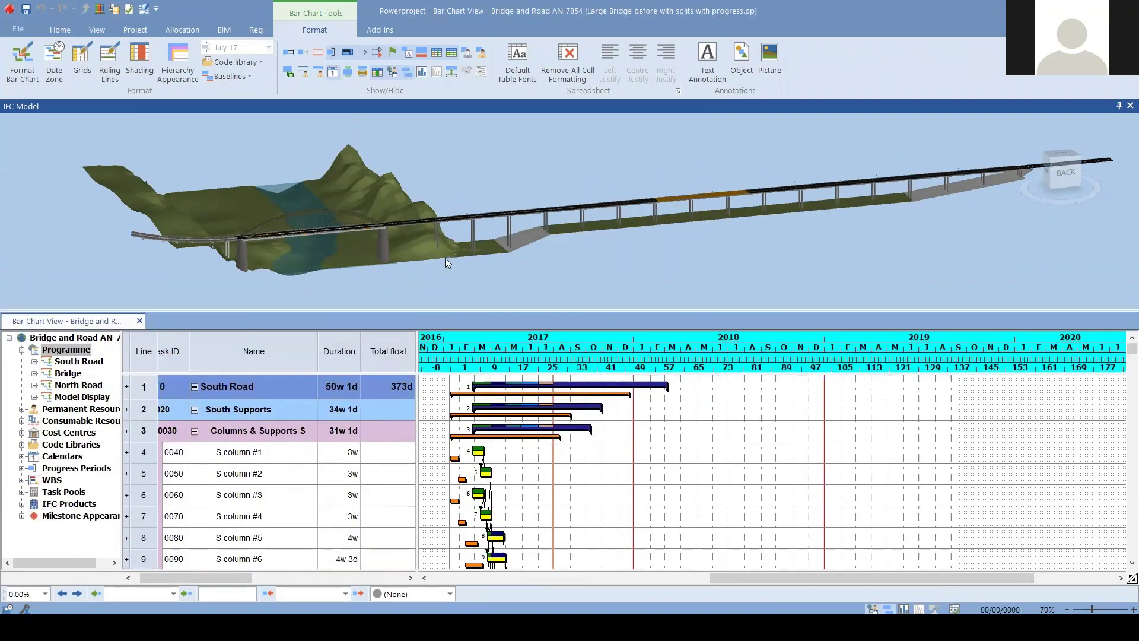
{"action": "left_click", "coordinate": [236, 33]}
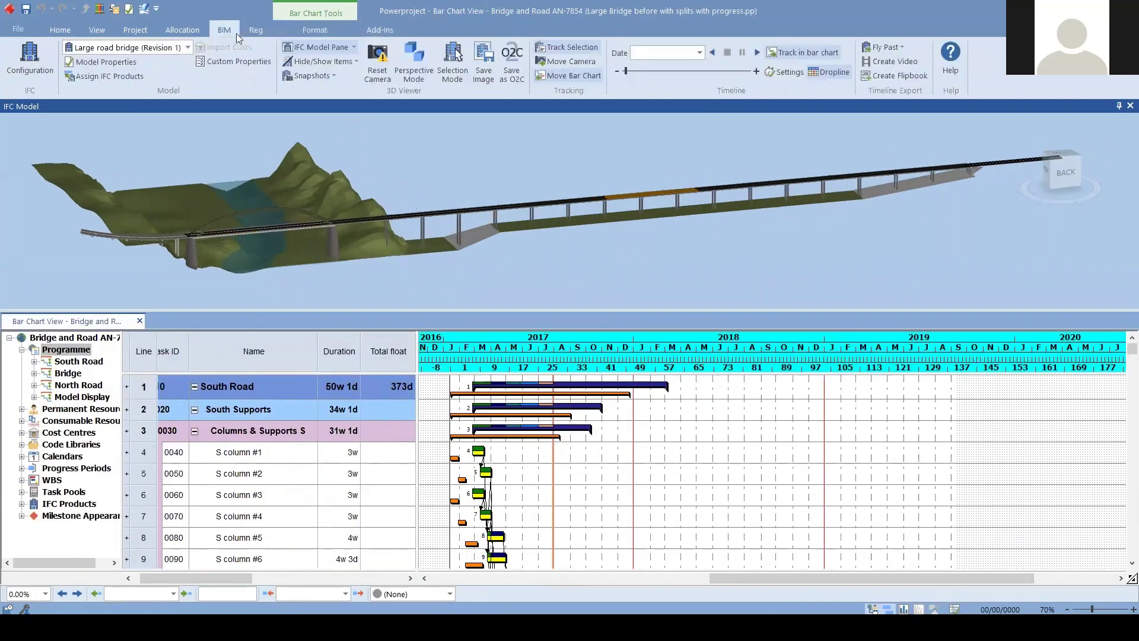
{"action": "left_click", "coordinate": [351, 48]}
{"action": "left_click", "coordinate": [342, 86]}
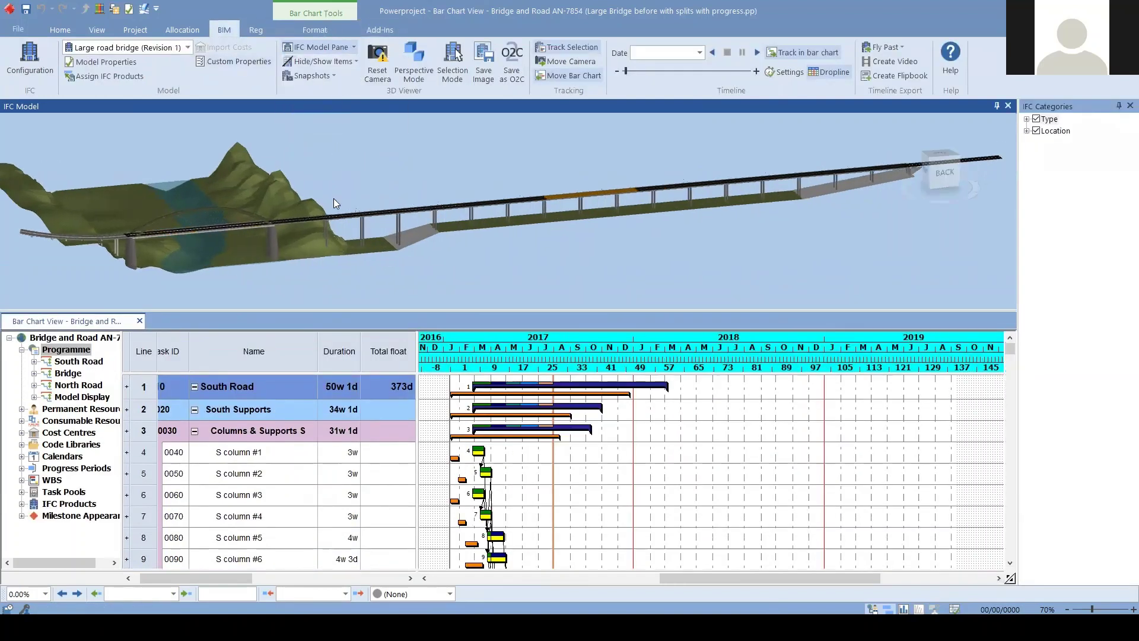
{"action": "left_click", "coordinate": [1131, 106]}
Open the IFC Comparison Model pane and dock it across the full width between the IFC model and the bar chart.
{"action": "left_click", "coordinate": [354, 48]}
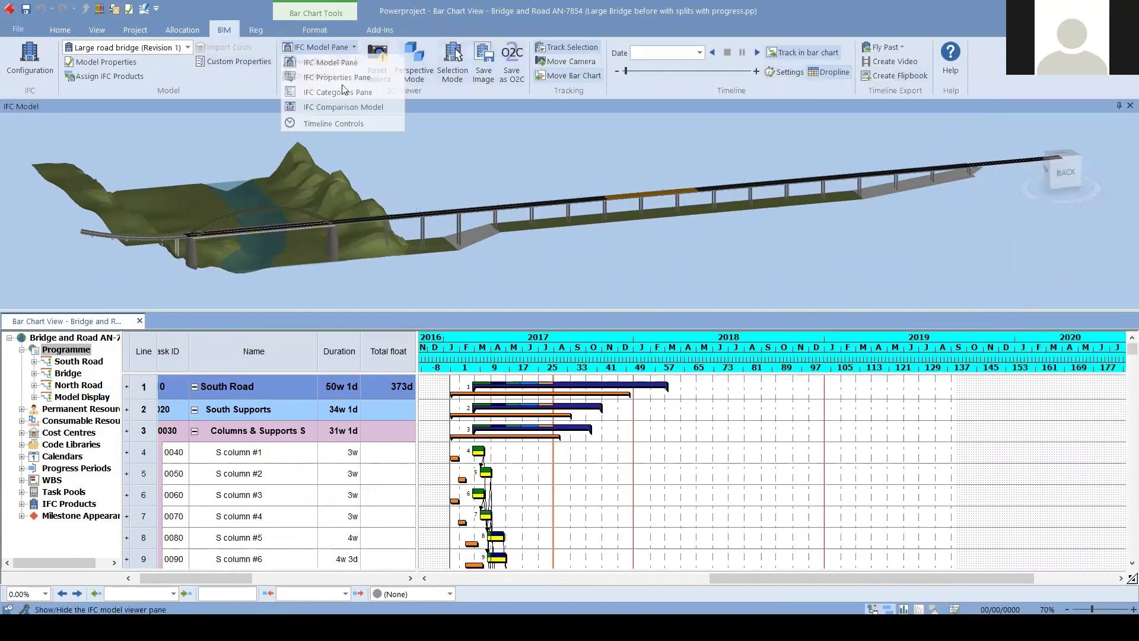
{"action": "left_click", "coordinate": [334, 105]}
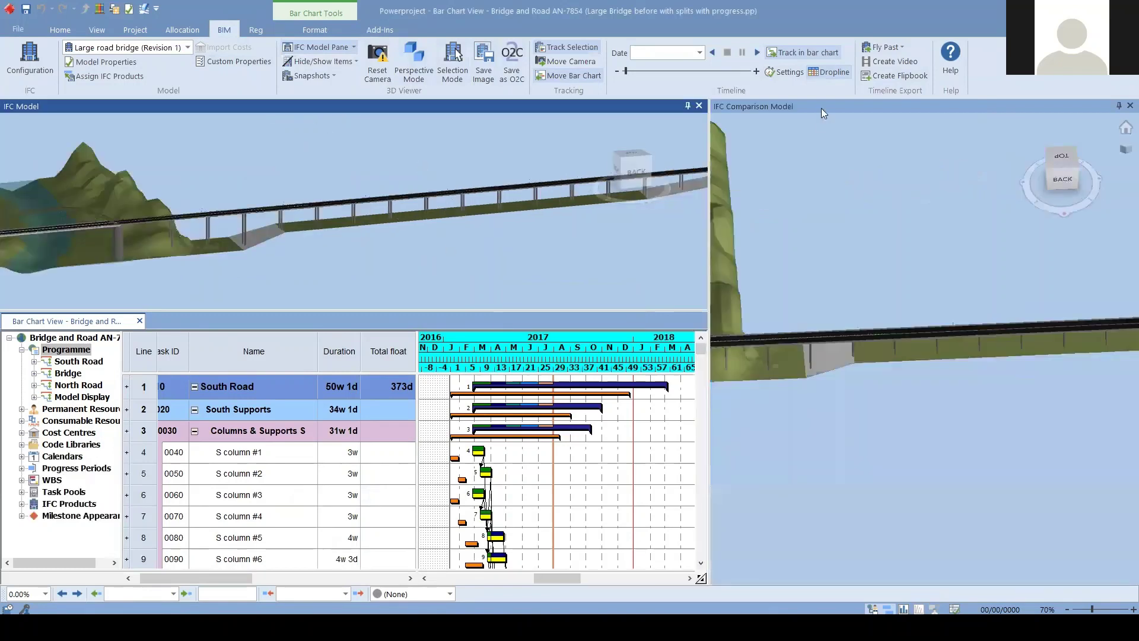
{"action": "double_click", "coordinate": [807, 106]}
{"action": "left_click_drag", "start_coordinate": [514, 265], "coordinate": [447, 266]}
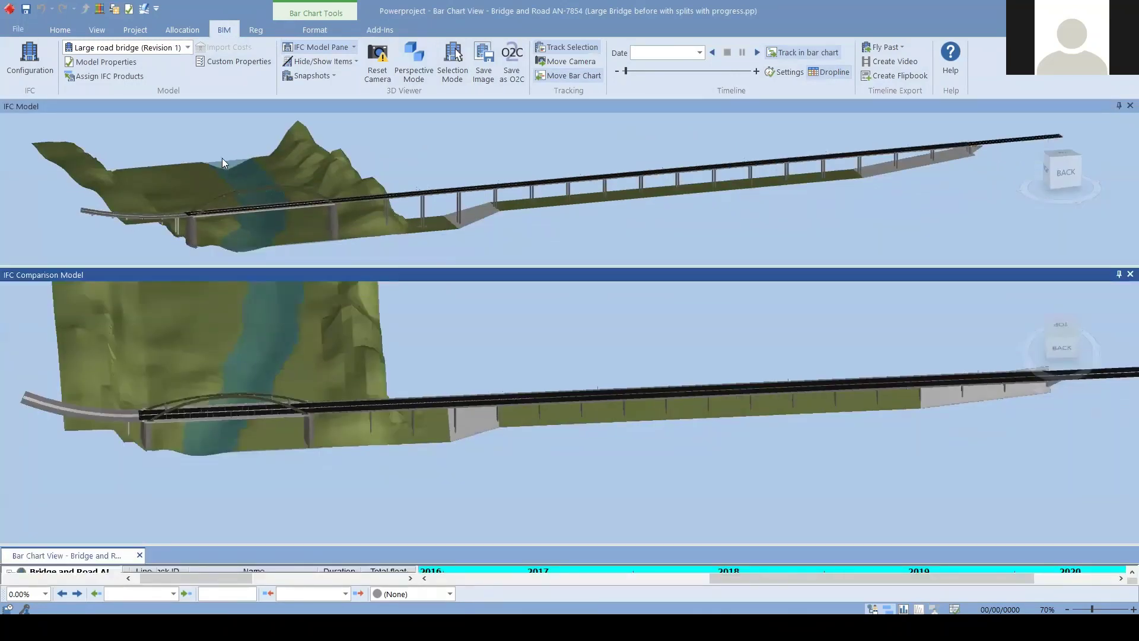
{"action": "left_click", "coordinate": [27, 104]}
{"action": "left_click", "coordinate": [28, 106]}
Shrink both model panes to make room for the bar chart and match the comparison model's camera to the main model.
{"action": "left_click_drag", "start_coordinate": [451, 544], "coordinate": [453, 466]}
{"action": "right_click", "coordinate": [408, 336]}
{"action": "left_click", "coordinate": [464, 374]}
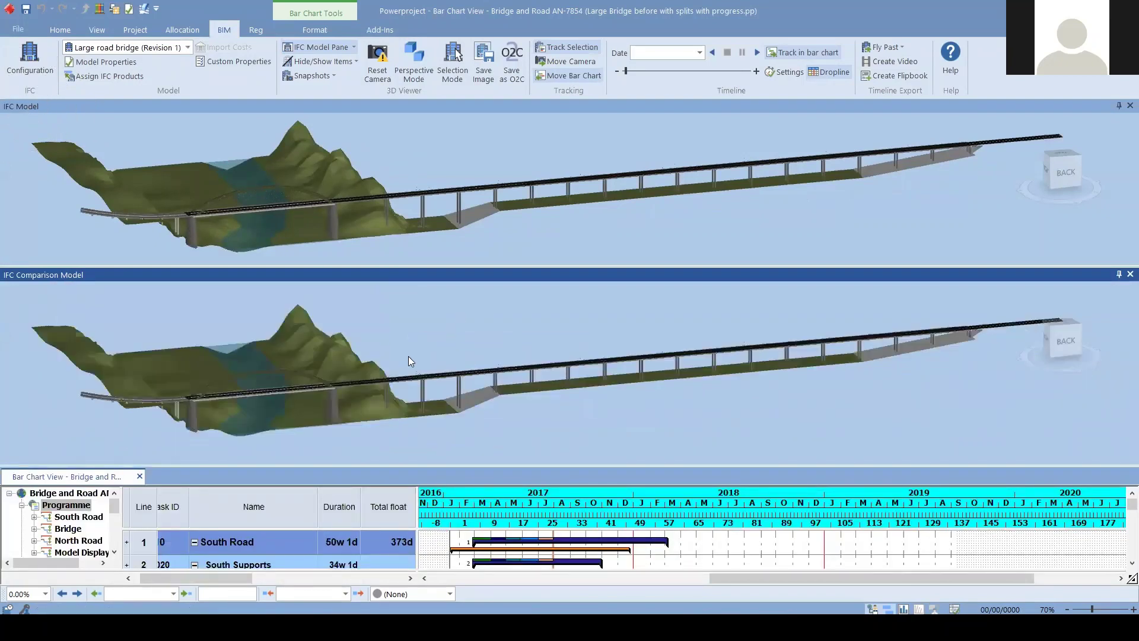
{"action": "left_click_drag", "start_coordinate": [558, 264], "coordinate": [558, 248]}
{"action": "left_click", "coordinate": [43, 256]}
{"action": "left_click_drag", "start_coordinate": [534, 467], "coordinate": [534, 398]}
{"action": "right_click", "coordinate": [453, 300]}
{"action": "left_click", "coordinate": [504, 350]}
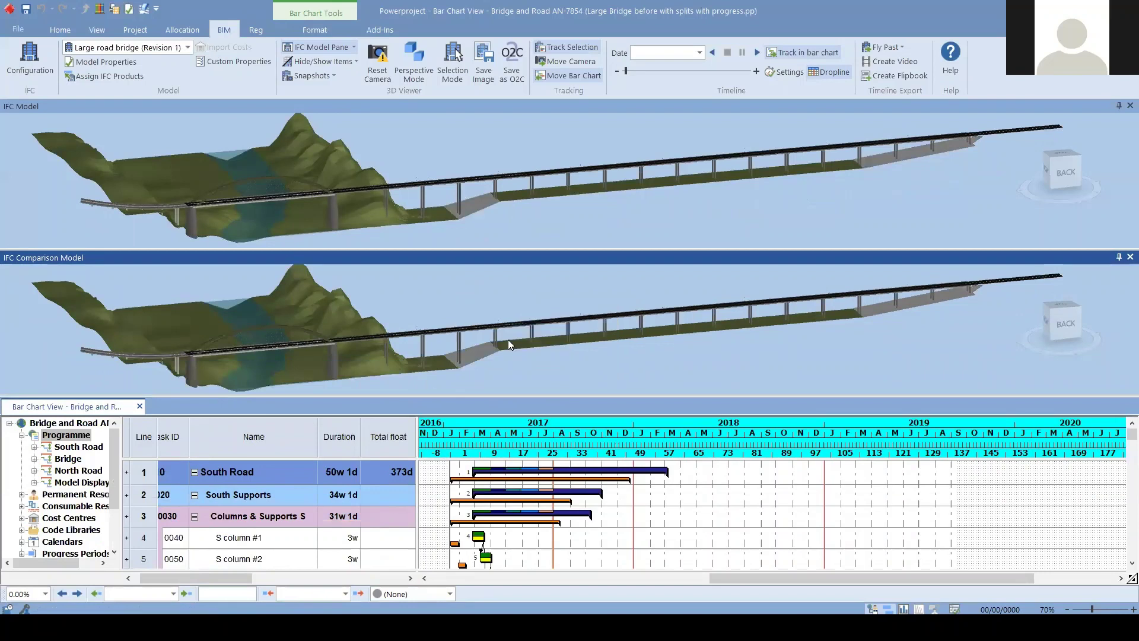
Check the baseline comparison option in the timeline settings, and play both models side by side, pausing at 31/01/2018.
{"action": "left_click", "coordinate": [787, 72]}
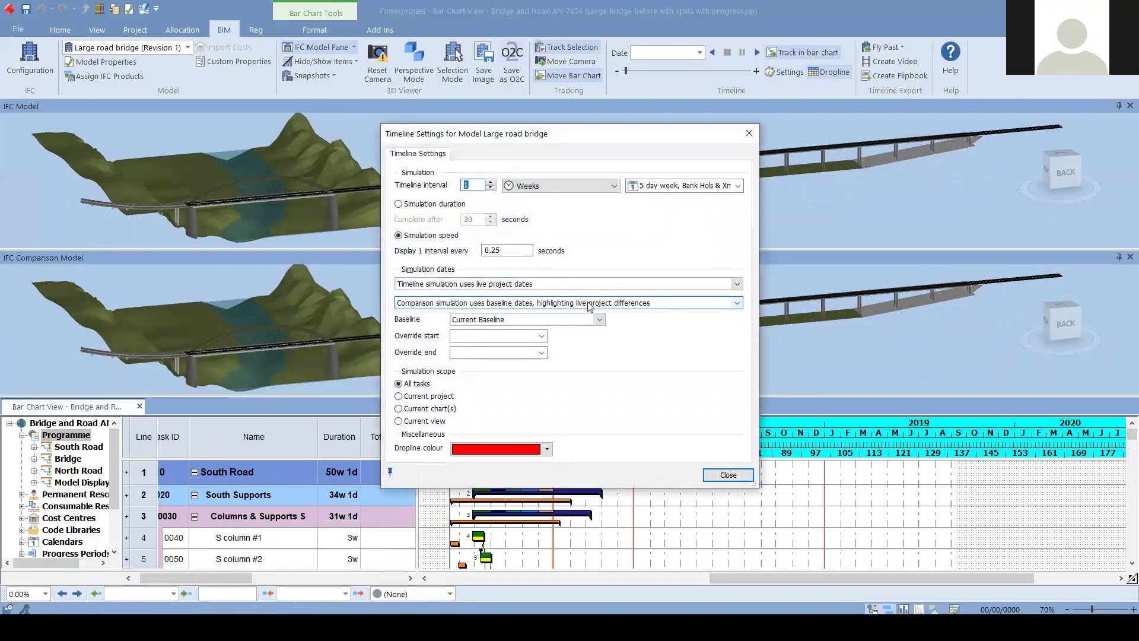
{"action": "left_click", "coordinate": [750, 136]}
{"action": "left_click", "coordinate": [758, 52]}
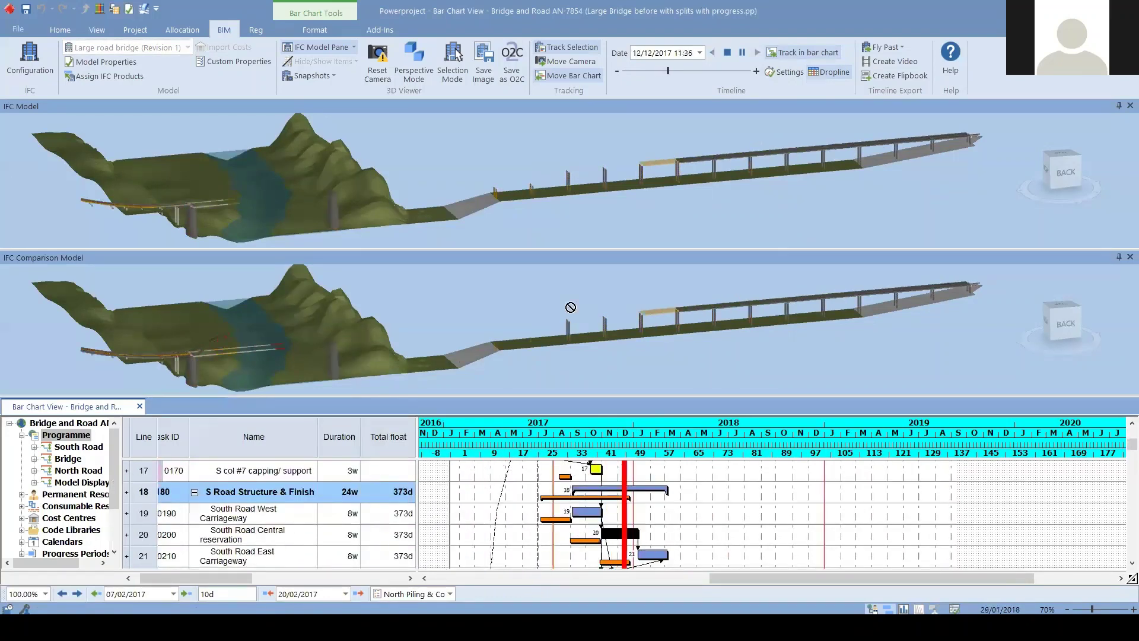
{"action": "left_click", "coordinate": [742, 53]}
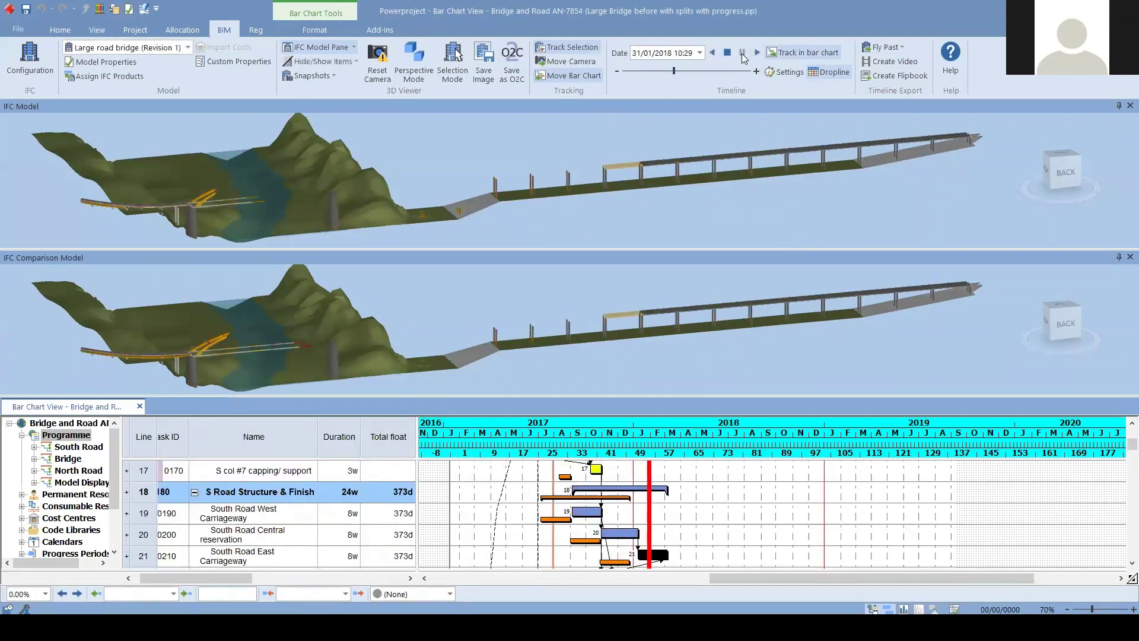
Zoom both models in on the river span and select the red end segment of the nearer edge beam in the comparison model.
{"action": "scroll", "coordinate": [267, 188], "scroll_direction": "up", "scroll_amount": 3}
{"action": "scroll", "coordinate": [267, 189], "scroll_direction": "up", "scroll_amount": 5}
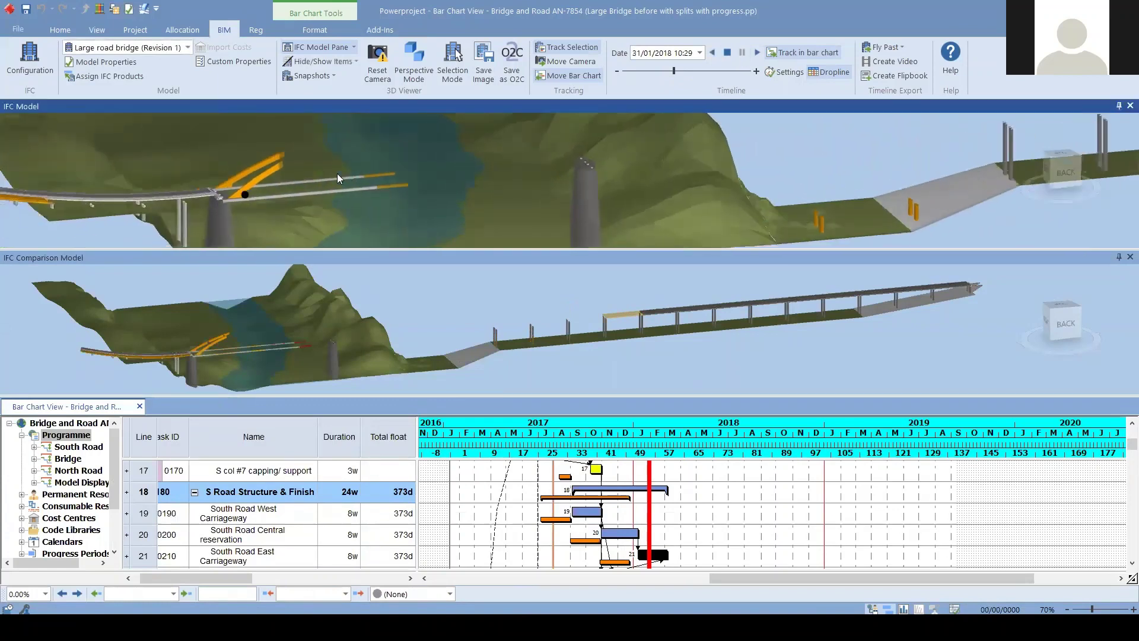
{"action": "scroll", "coordinate": [268, 340], "scroll_direction": "up", "scroll_amount": 6}
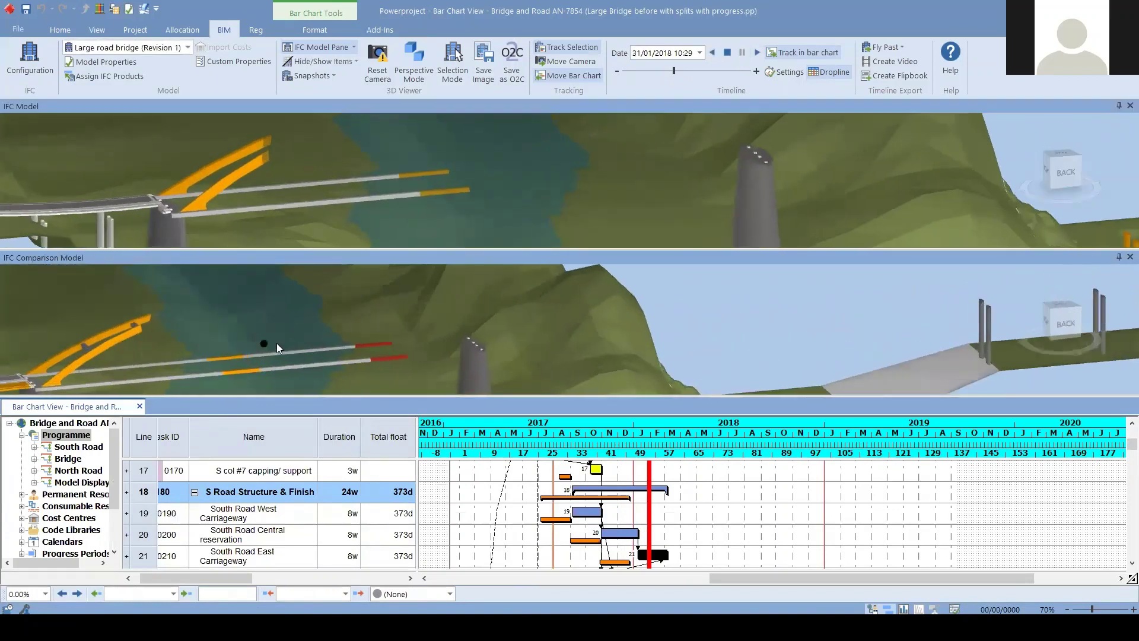
{"action": "left_click", "coordinate": [603, 322]}
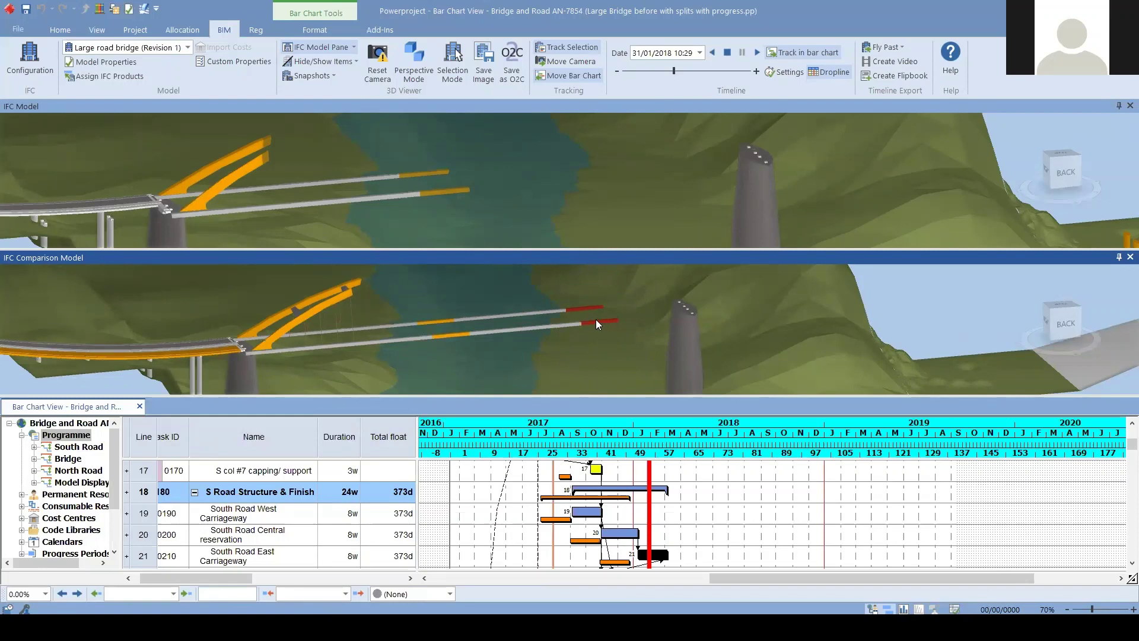
{"action": "left_click", "coordinate": [595, 323]}
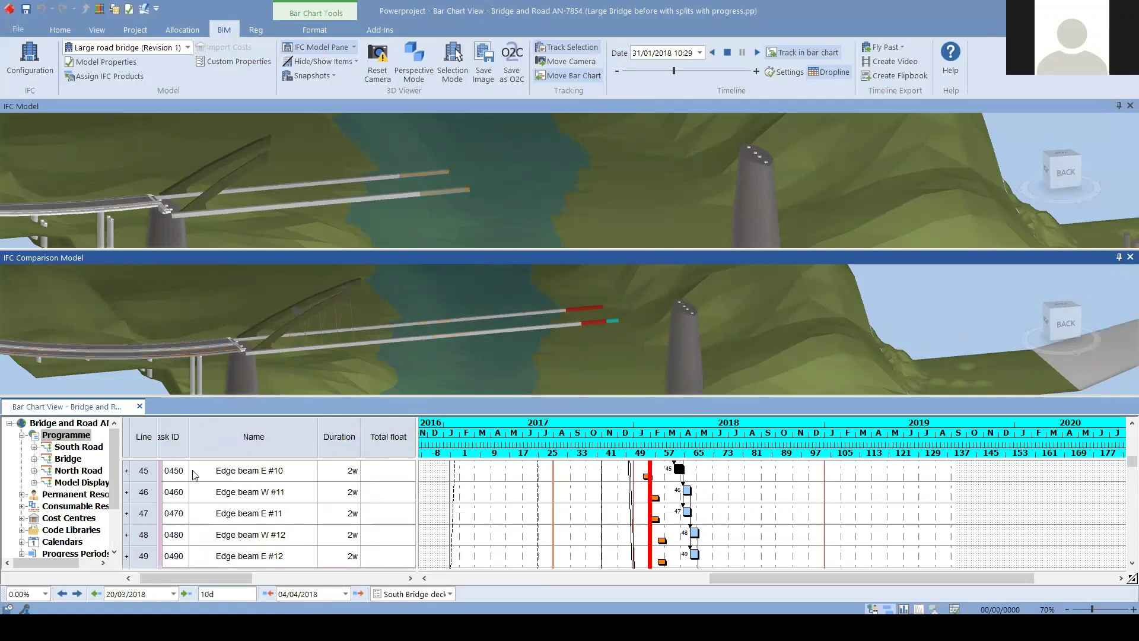
Compare the bar and baseline of Edge beam E #10 with the current timeline date in the bar chart.
{"action": "left_click_drag", "start_coordinate": [680, 471], "coordinate": [665, 479]}
{"action": "left_click", "coordinate": [641, 57]}
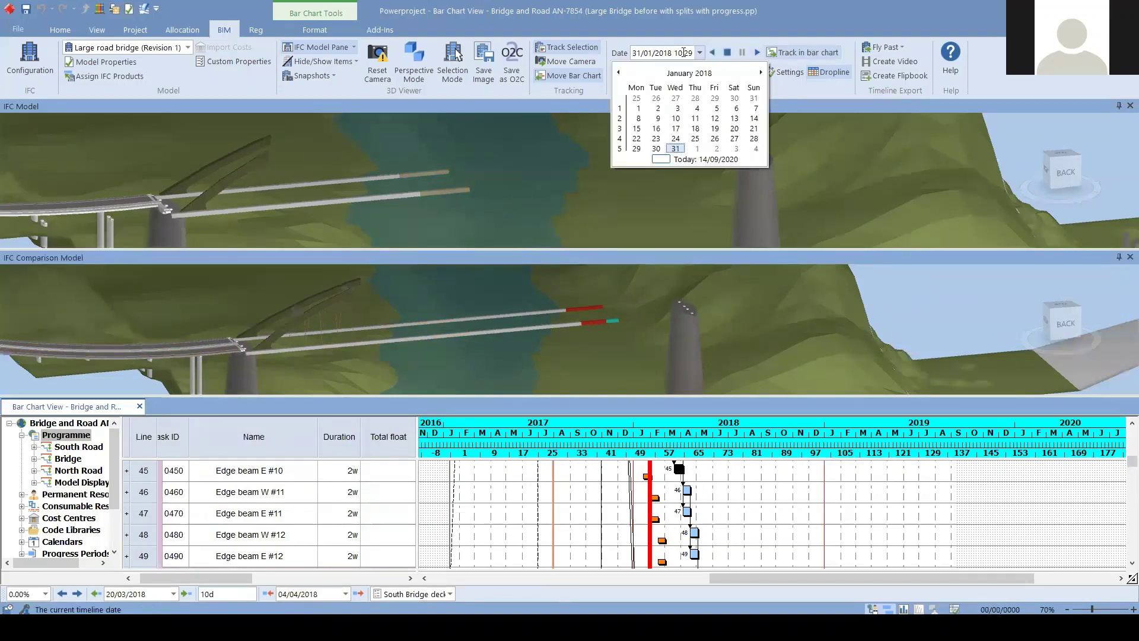
{"action": "left_click", "coordinate": [666, 53]}
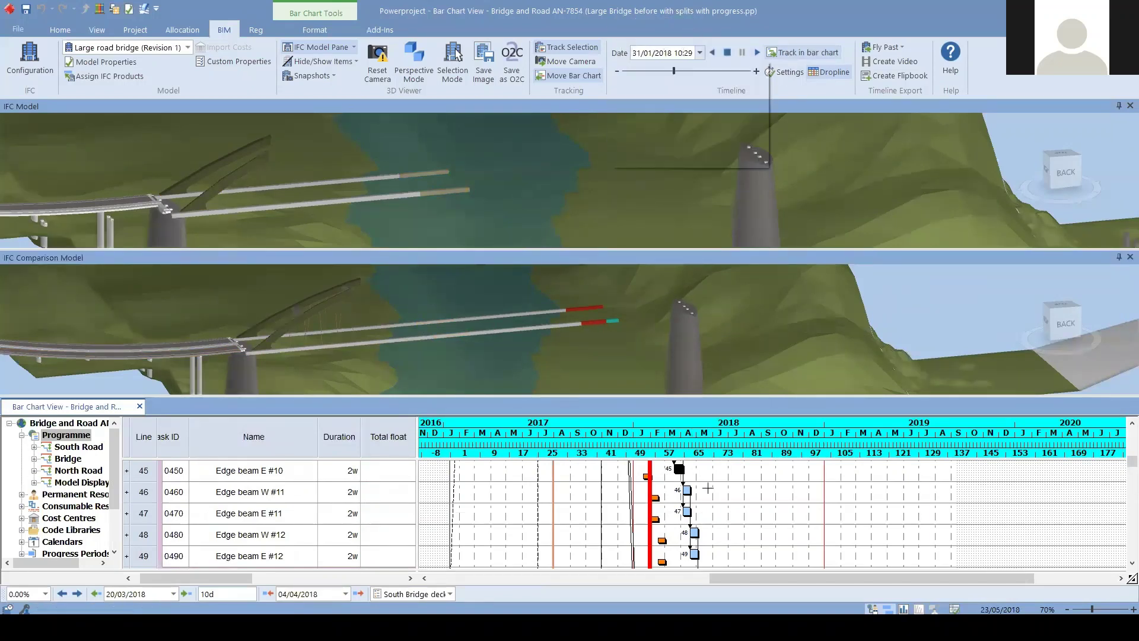
{"action": "left_click", "coordinate": [679, 469]}
{"action": "left_click", "coordinate": [680, 469]}
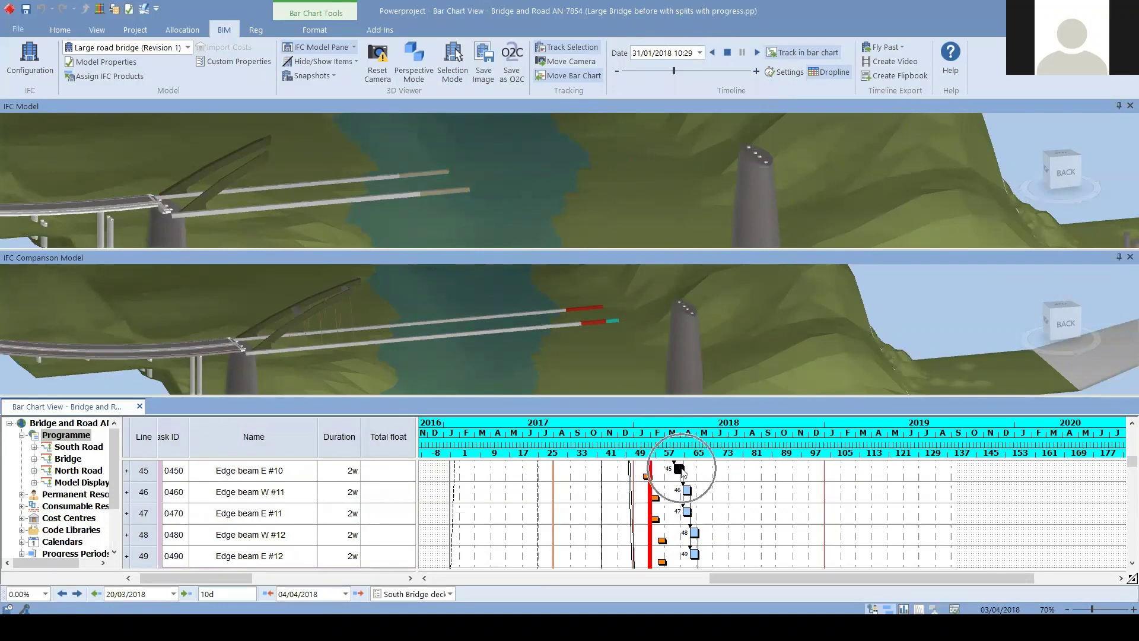
Frame the river span in both models and resume the simulation, pausing it at 13/04/2018.
{"action": "left_click_drag", "start_coordinate": [592, 311], "coordinate": [620, 325]}
{"action": "scroll", "coordinate": [605, 327], "scroll_direction": "up", "scroll_amount": 5}
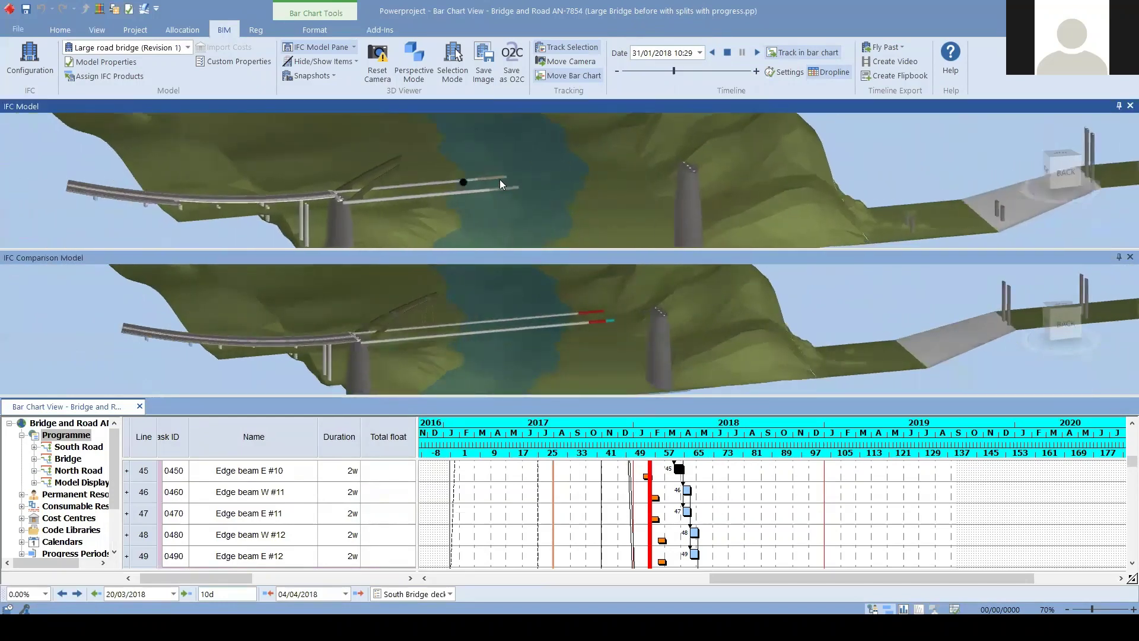
{"action": "left_click", "coordinate": [757, 54]}
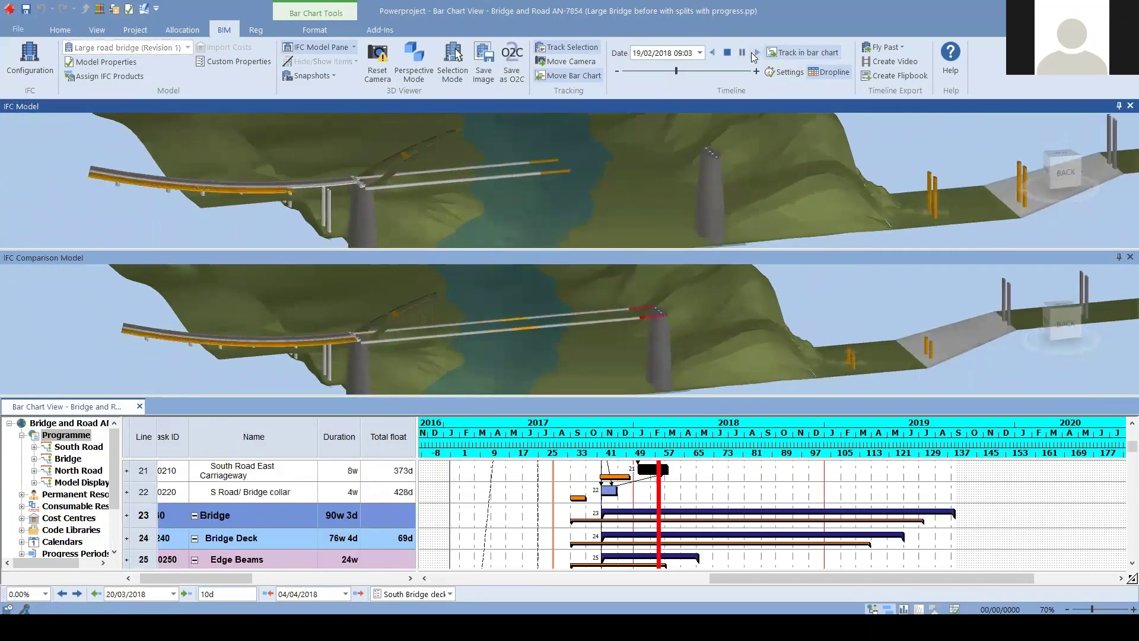
{"action": "left_click", "coordinate": [742, 55]}
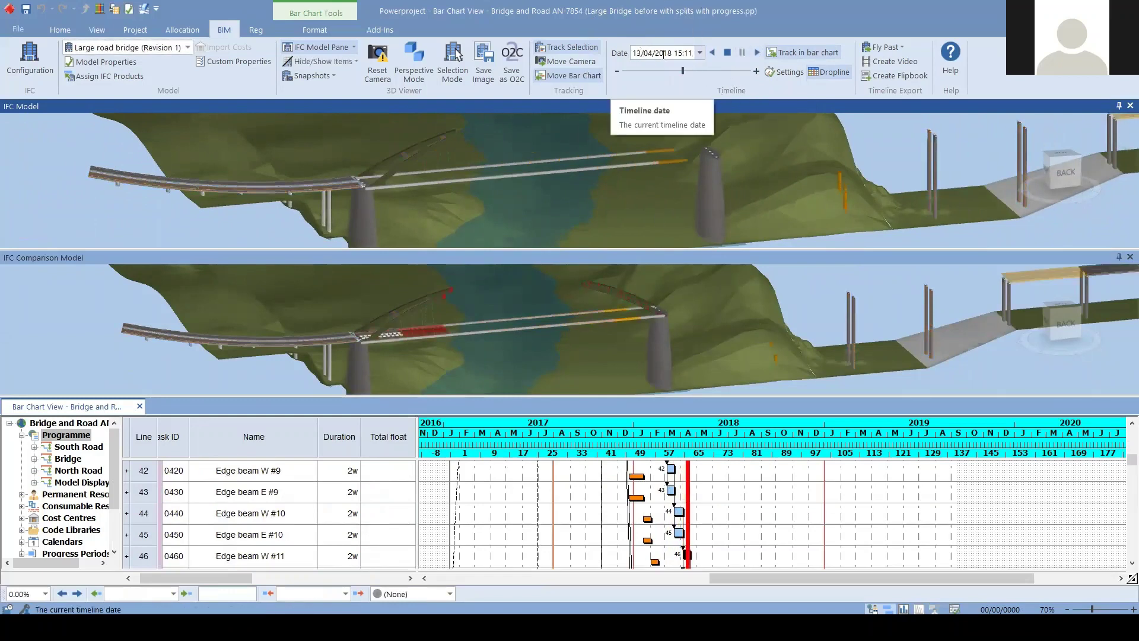
Frame the river span in both models, select the red arch tip in the comparison model, and check the West Arch S2 task in the bar chart.
{"action": "scroll", "coordinate": [505, 326], "scroll_direction": "up", "scroll_amount": 1}
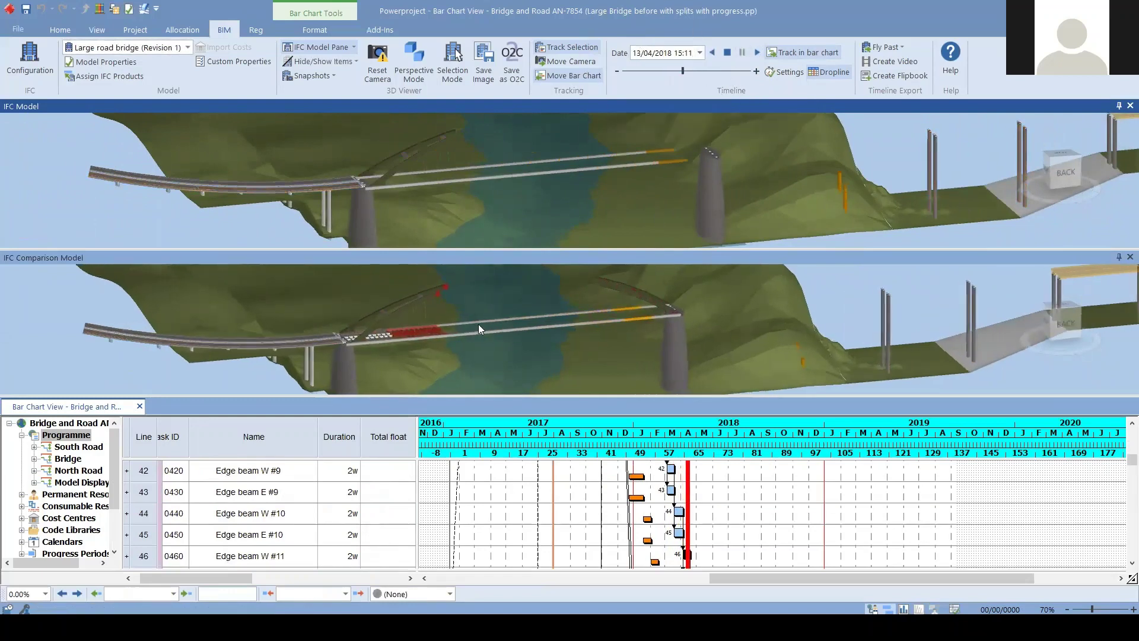
{"action": "left_click_drag", "start_coordinate": [479, 324], "coordinate": [468, 332]}
{"action": "scroll", "coordinate": [557, 186], "scroll_direction": "up", "scroll_amount": 2}
{"action": "left_click_drag", "start_coordinate": [553, 185], "coordinate": [492, 221]}
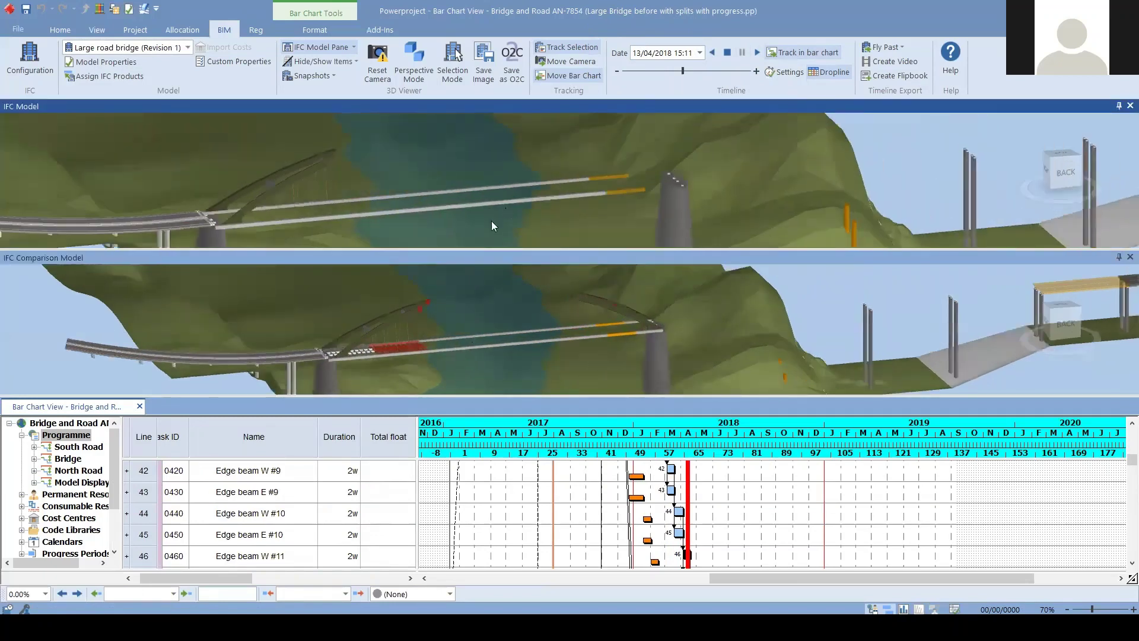
{"action": "left_click", "coordinate": [391, 351]}
{"action": "left_click", "coordinate": [425, 304]}
{"action": "left_click", "coordinate": [427, 301]}
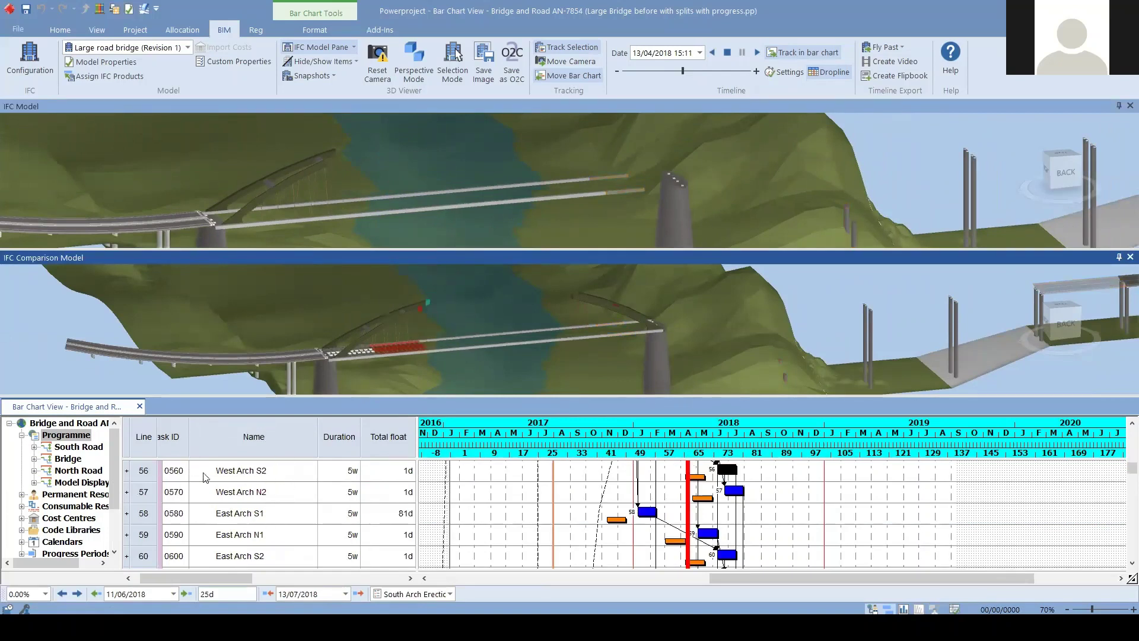
{"action": "left_click", "coordinate": [144, 473]}
Zoom both models in on the unfinished bridge deck and select red deck pieces in the comparison model to trace the Deck Structure #6 task.
{"action": "left_click", "coordinate": [410, 344]}
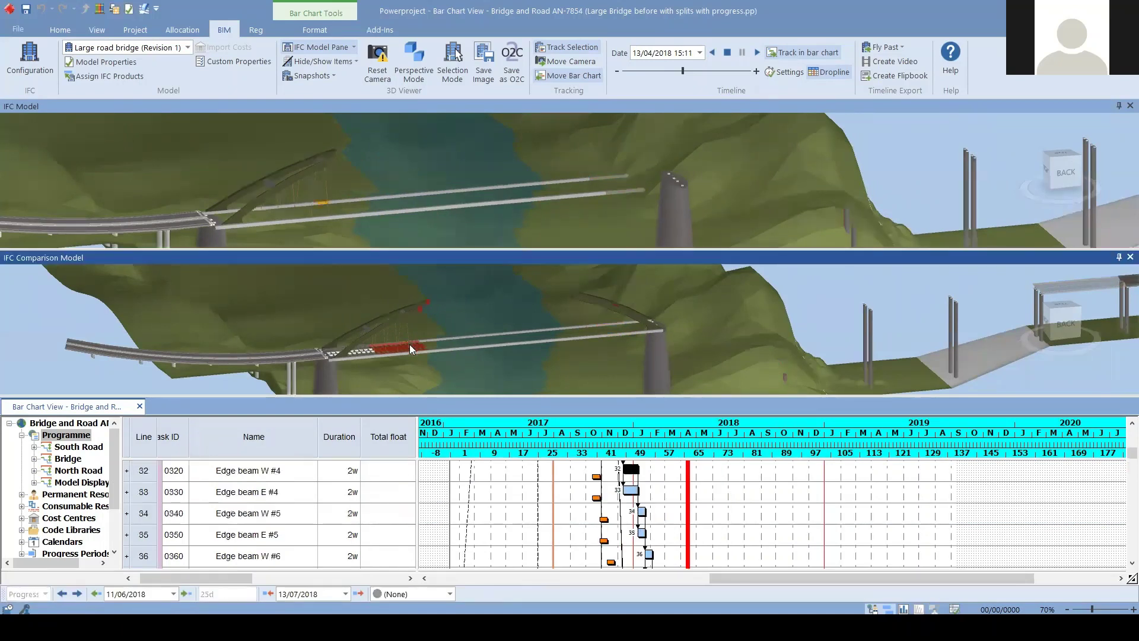
{"action": "scroll", "coordinate": [410, 345], "scroll_direction": "up", "scroll_amount": 5}
{"action": "left_click", "coordinate": [412, 340]}
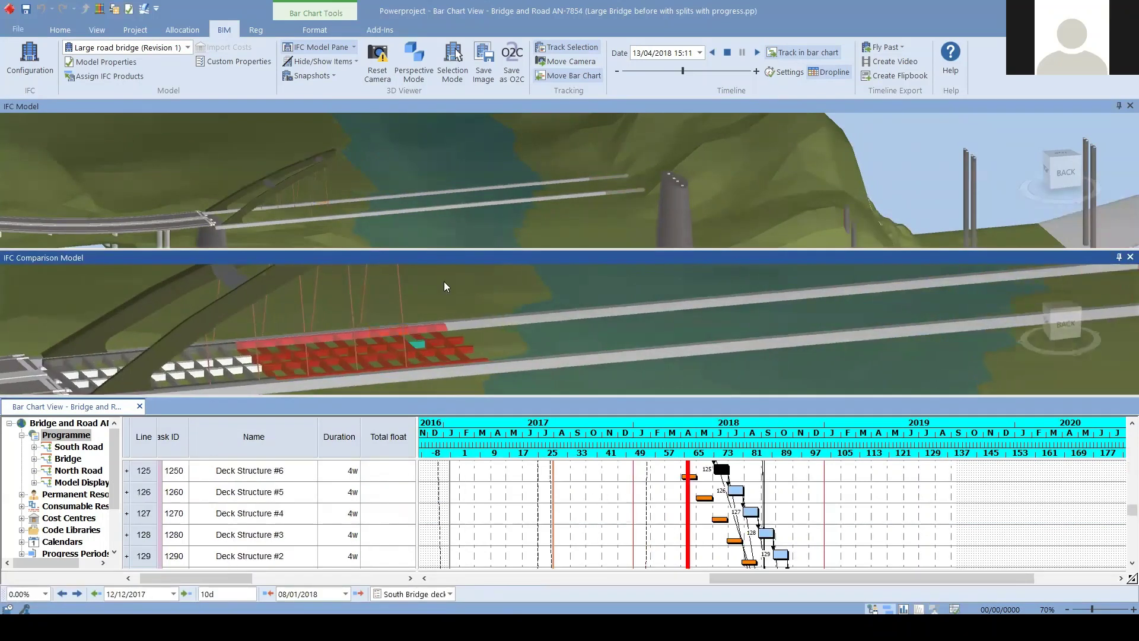
{"action": "left_click", "coordinate": [278, 189]}
{"action": "left_click", "coordinate": [347, 189]}
{"action": "left_click", "coordinate": [346, 188]}
{"action": "left_click", "coordinate": [438, 355]}
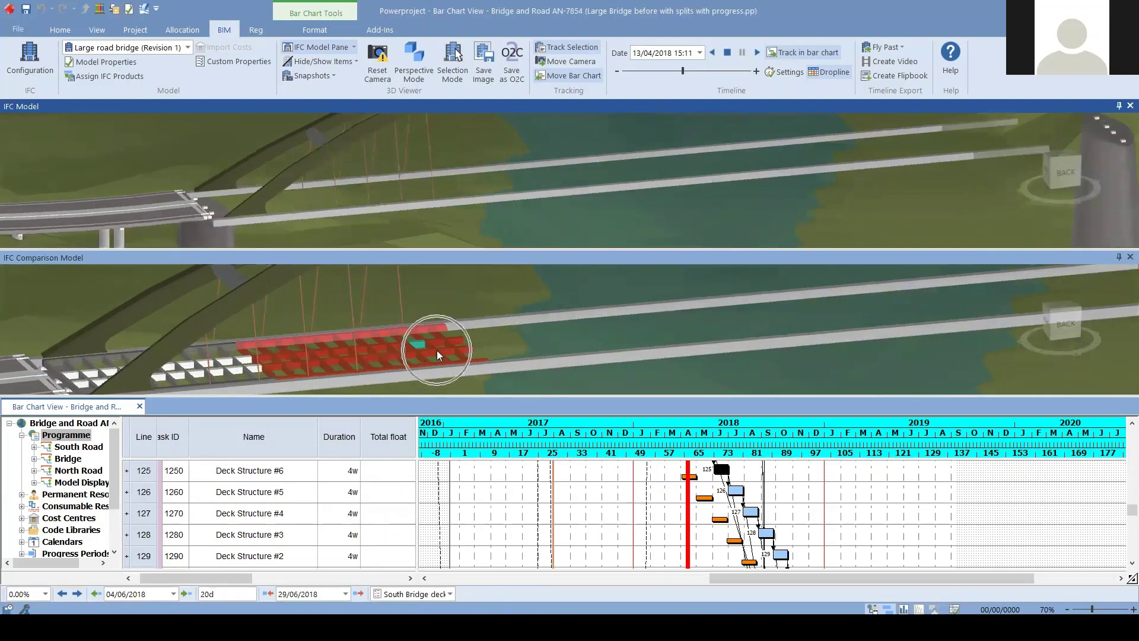
{"action": "mouse_move", "coordinate": [437, 355]}
{"action": "left_mouse_down"}
{"action": "mouse_move", "coordinate": [438, 324]}
{"action": "mouse_move", "coordinate": [440, 338]}
{"action": "left_mouse_up"}
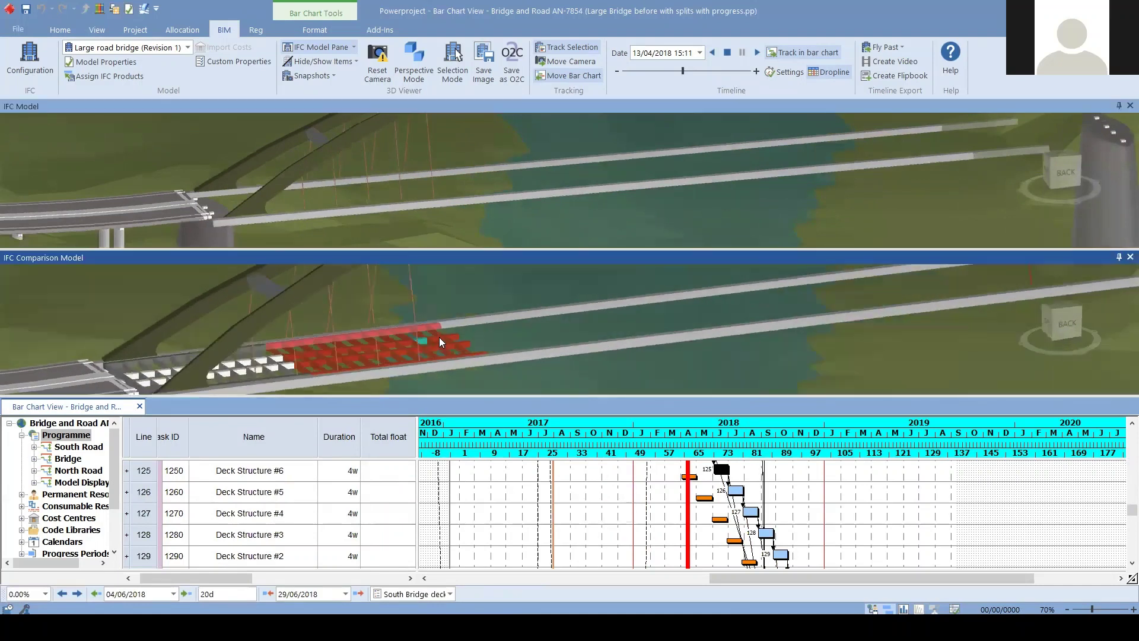
{"action": "left_click", "coordinate": [439, 337]}
Check the timeline date, resume the side-by-side simulation from 13/04/2018, and stop the timeline at 10/01/2019.
{"action": "left_click", "coordinate": [670, 56]}
{"action": "left_click", "coordinate": [685, 55]}
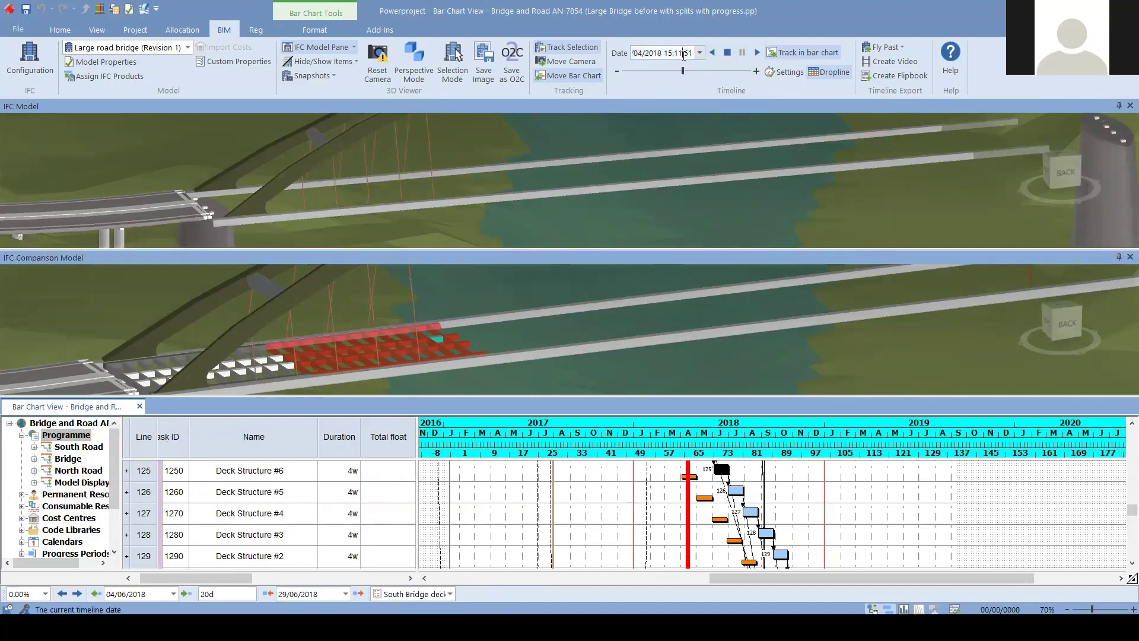
{"action": "left_click", "coordinate": [757, 52]}
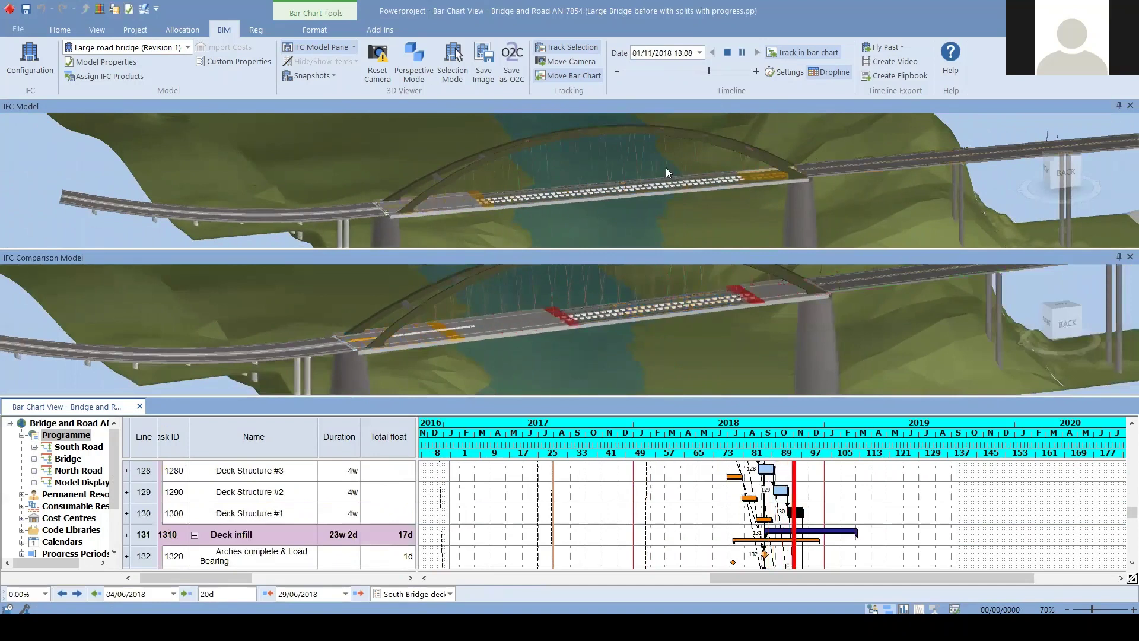
{"action": "left_click", "coordinate": [727, 52]}
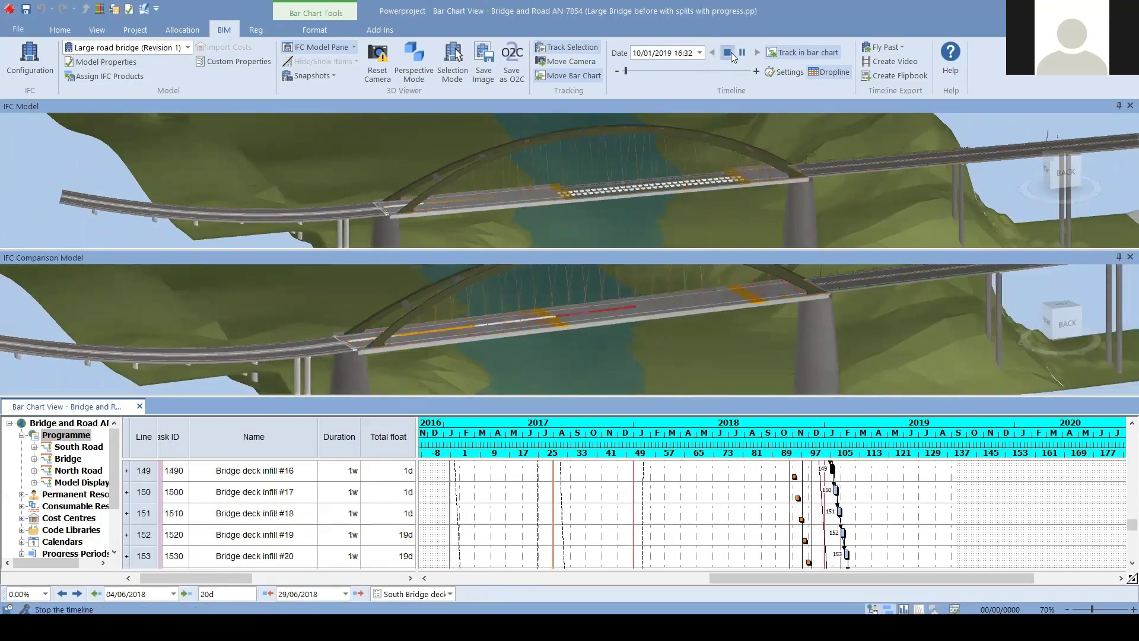
Zoom both models out from the river span to show the wider bridge and road.
{"action": "scroll", "coordinate": [600, 190], "scroll_direction": "down", "scroll_amount": 4}
{"action": "left_click_drag", "start_coordinate": [598, 190], "coordinate": [406, 332]}
{"action": "scroll", "coordinate": [434, 196], "scroll_direction": "down", "scroll_amount": 5}
{"action": "scroll", "coordinate": [450, 329], "scroll_direction": "down", "scroll_amount": 3}
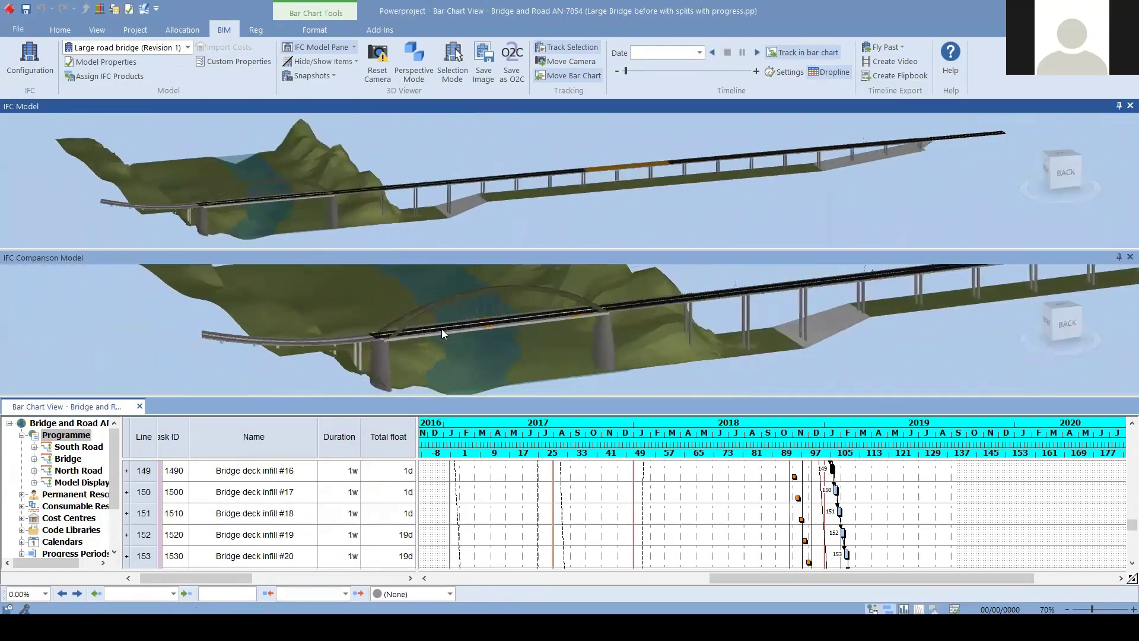